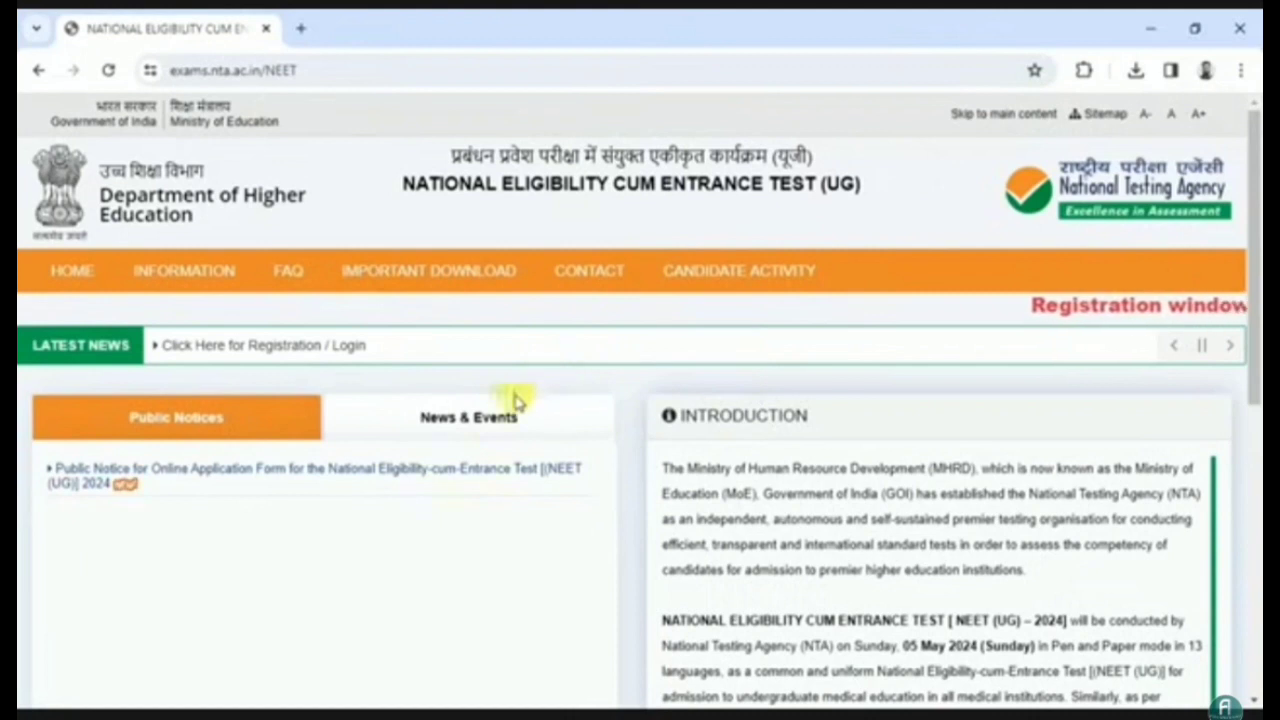
Follow the Registration / Login link and start a new candidate registration for NEET (UG) – 2024
left_click(240, 348)
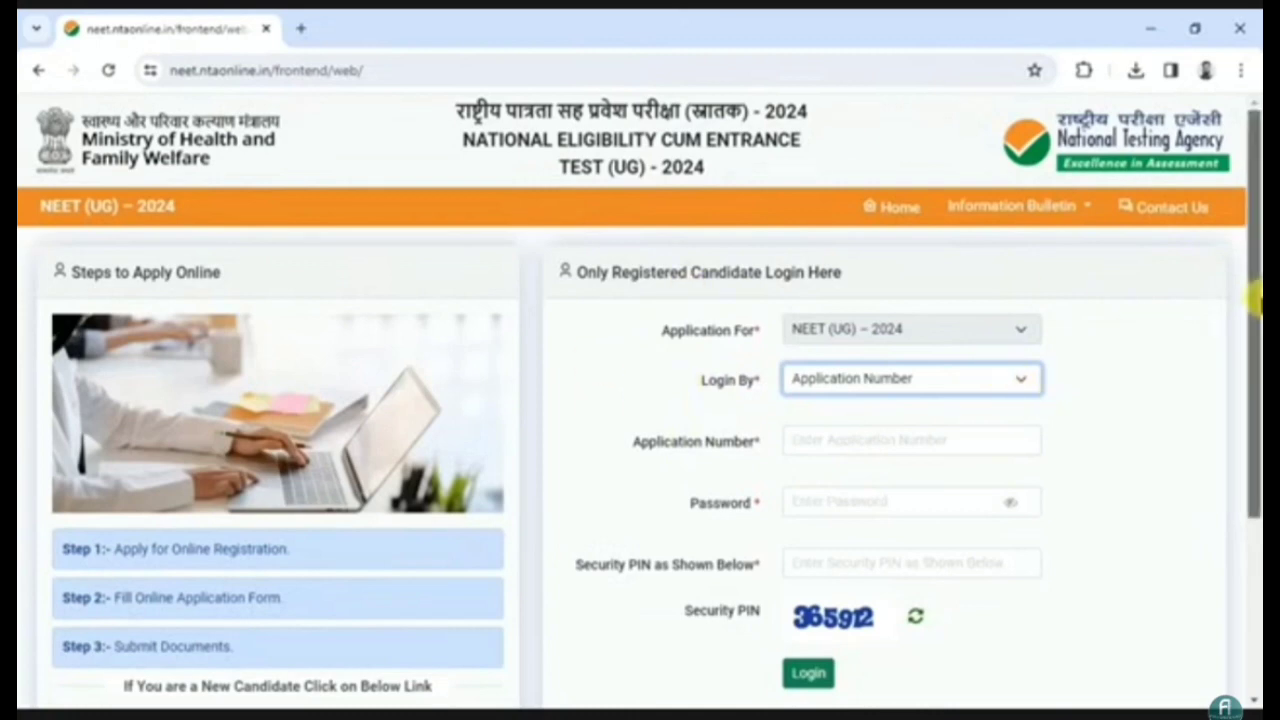
left_click_drag(1255, 300, 1253, 398)
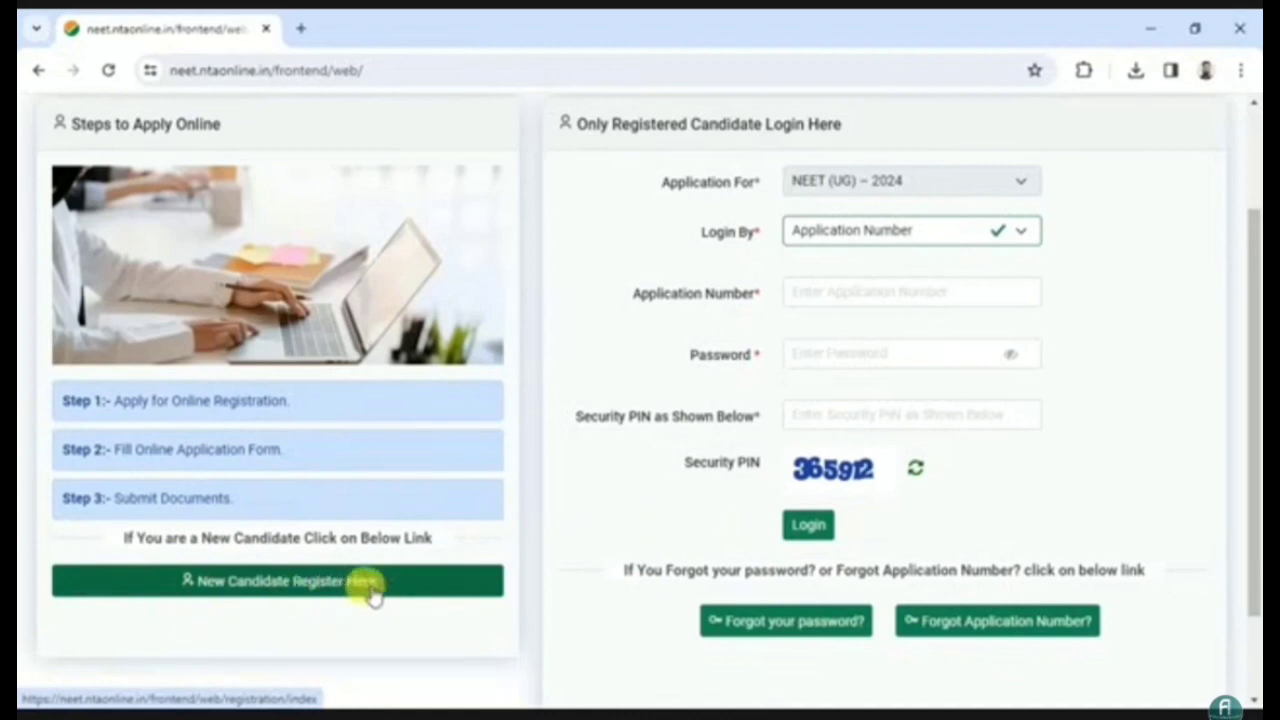
left_click(256, 596)
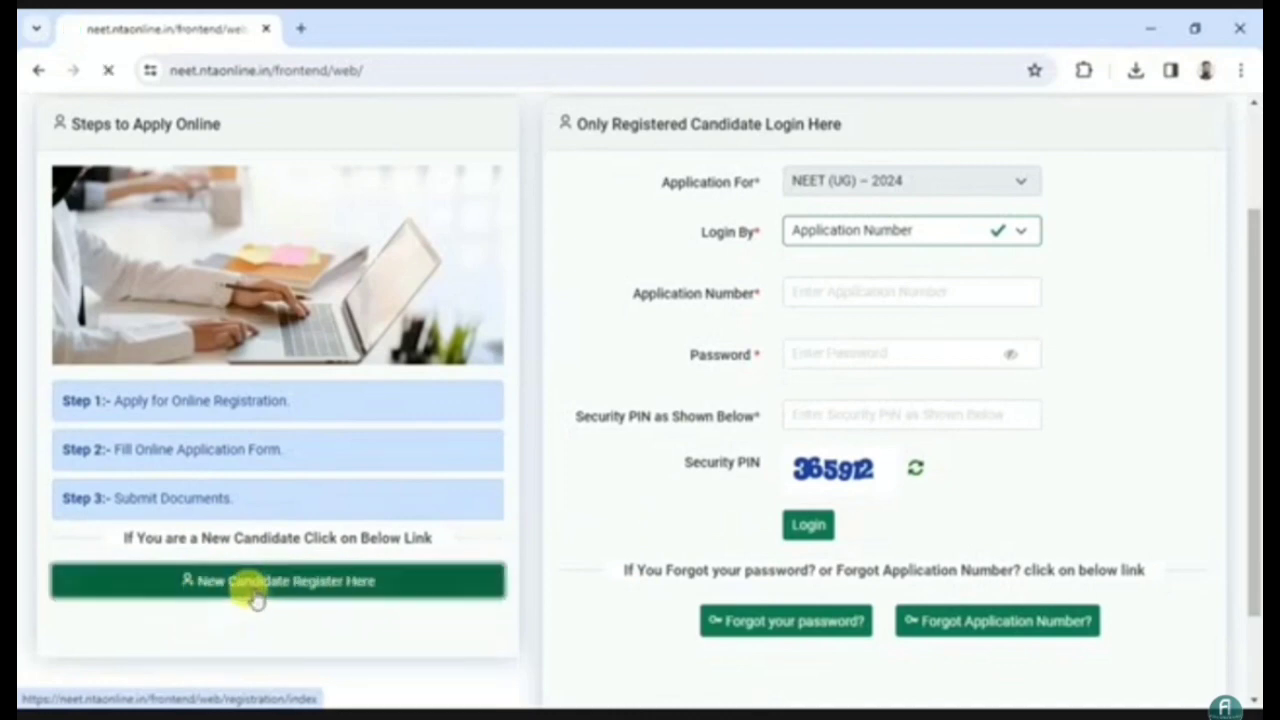
Examine the NEET (UG) – 2024 examination fees listed for each candidate category in the instructions
scroll(1253, 213, "down", 2)
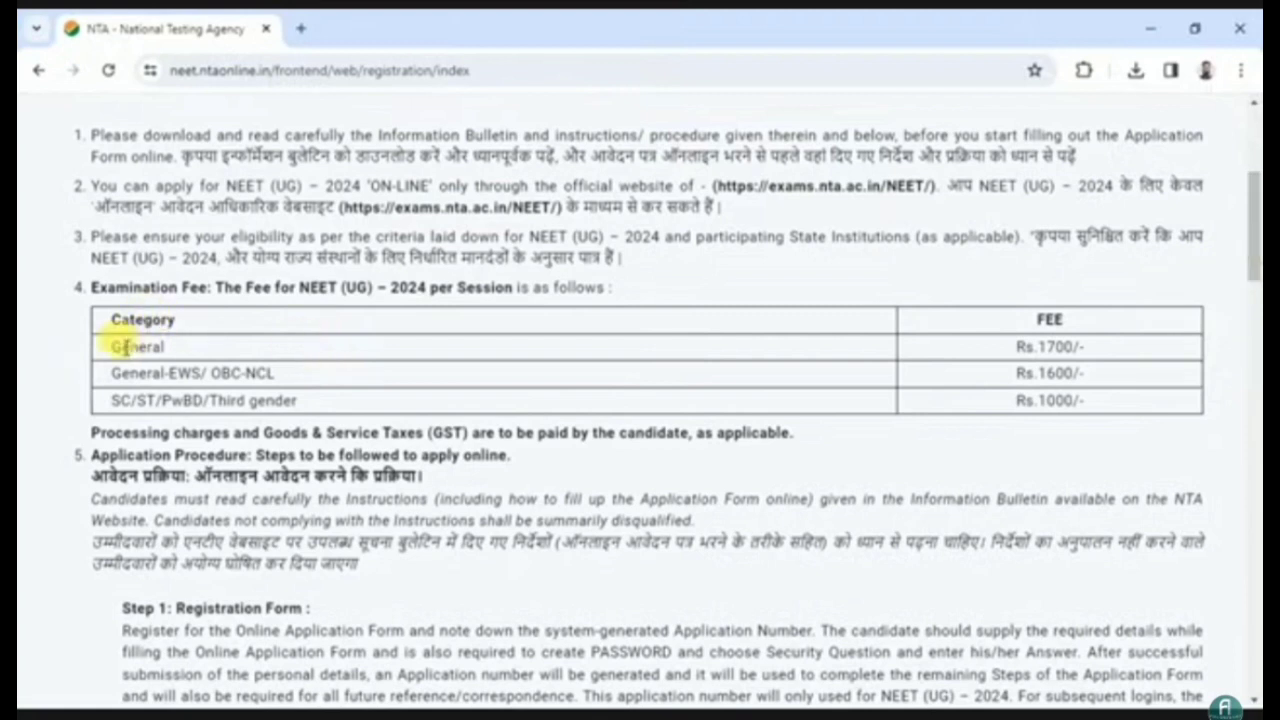
left_click_drag(100, 343, 971, 417)
left_click(967, 420)
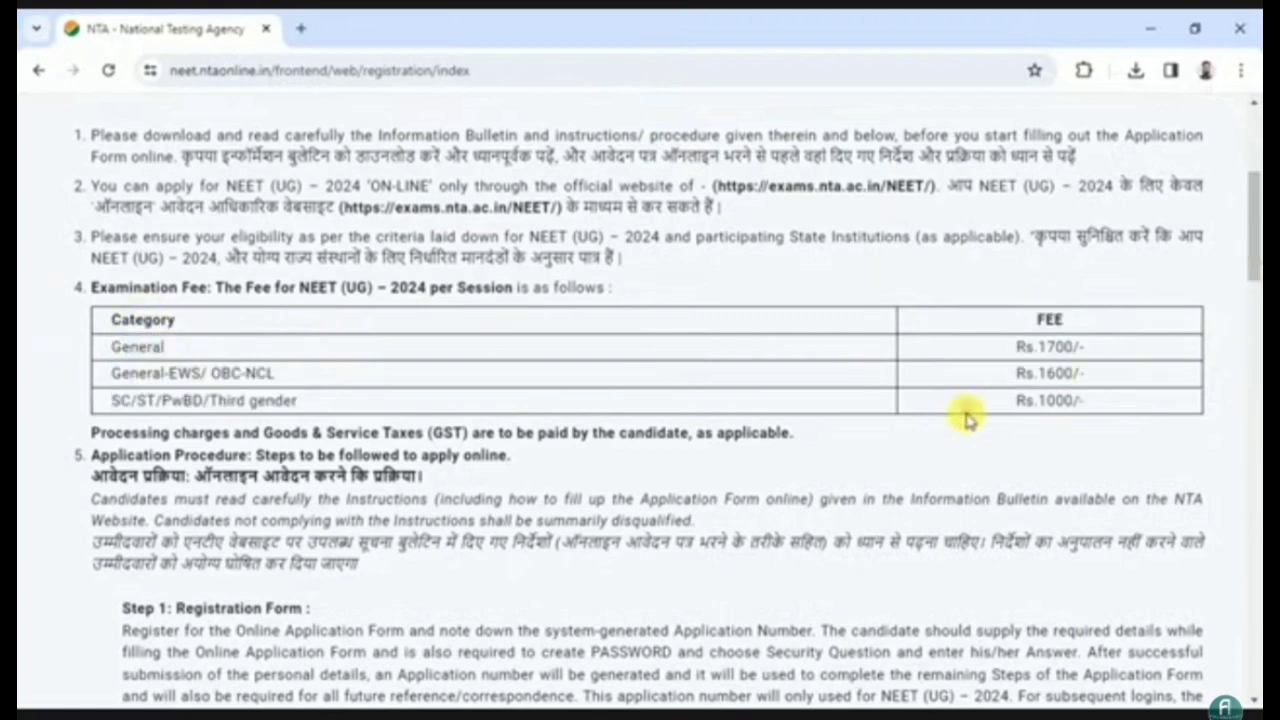
left_click_drag(1020, 373, 1086, 371)
left_click(1086, 369)
left_click(951, 403)
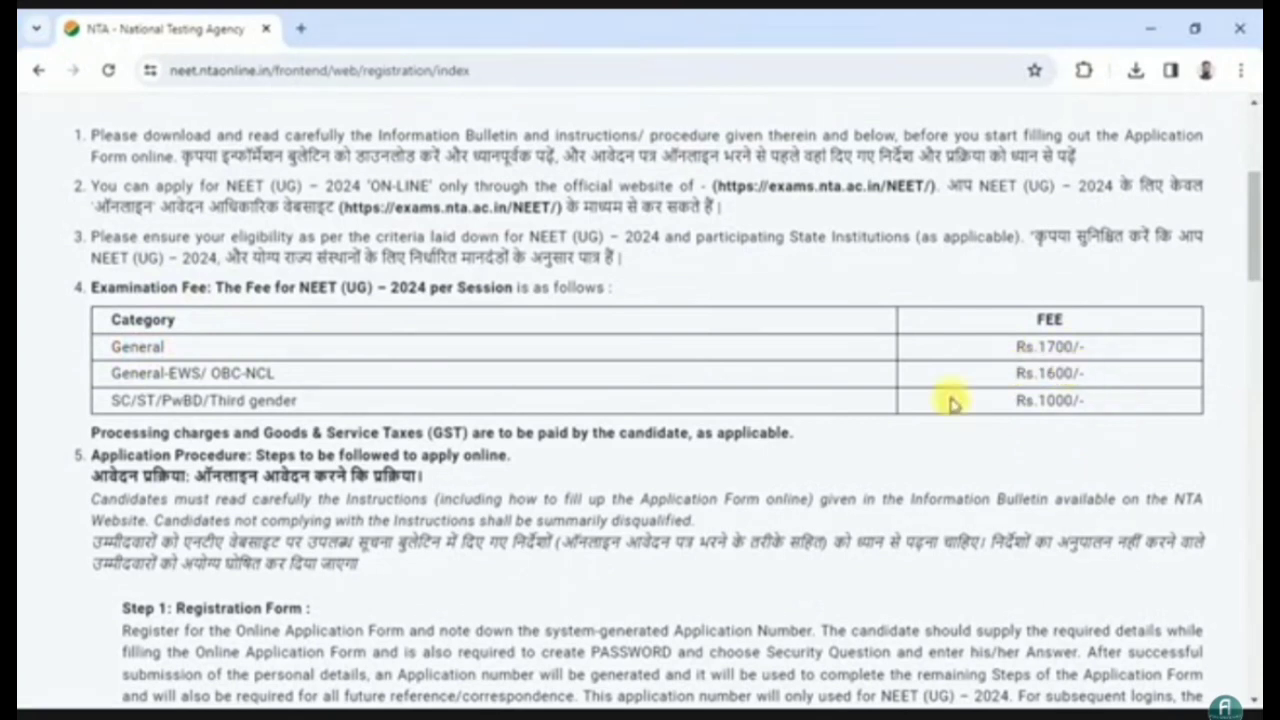
left_click_drag(1019, 399, 1108, 397)
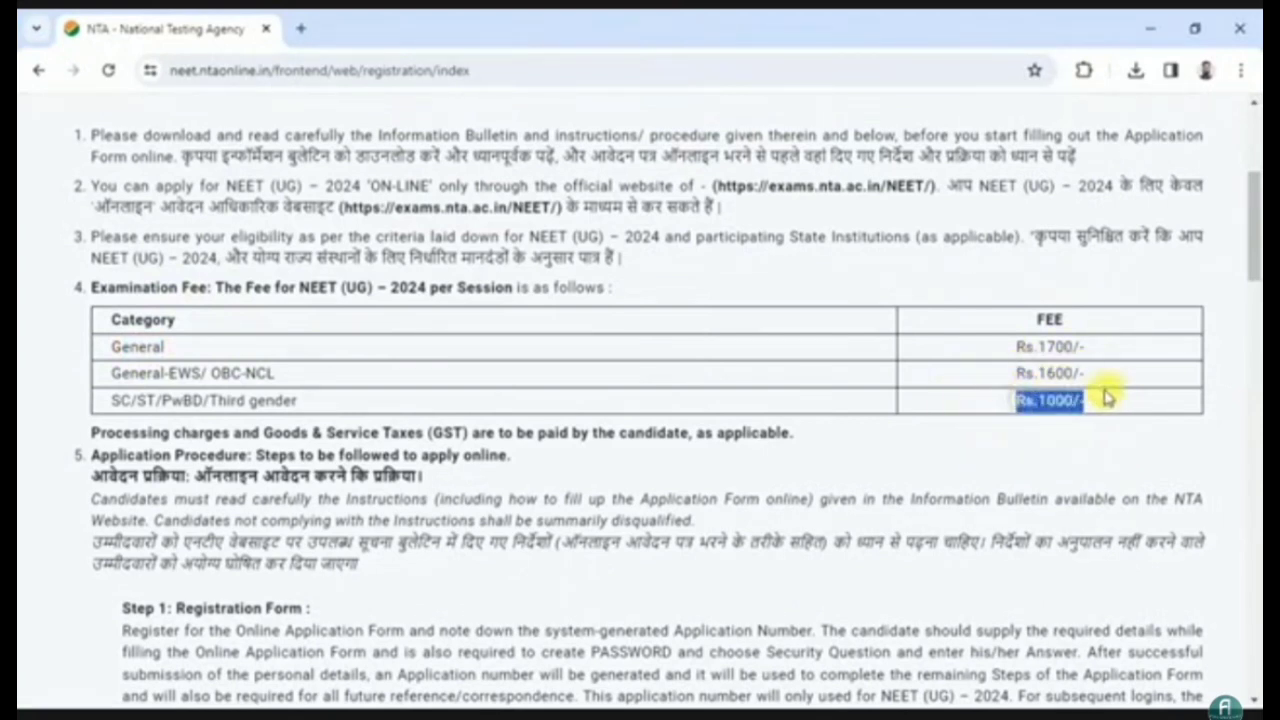
left_click(1158, 362)
Accept the declaration of having downloaded and read the Information Bulletin and instructions, and proceed to login identification
left_click_drag(1254, 240, 1254, 683)
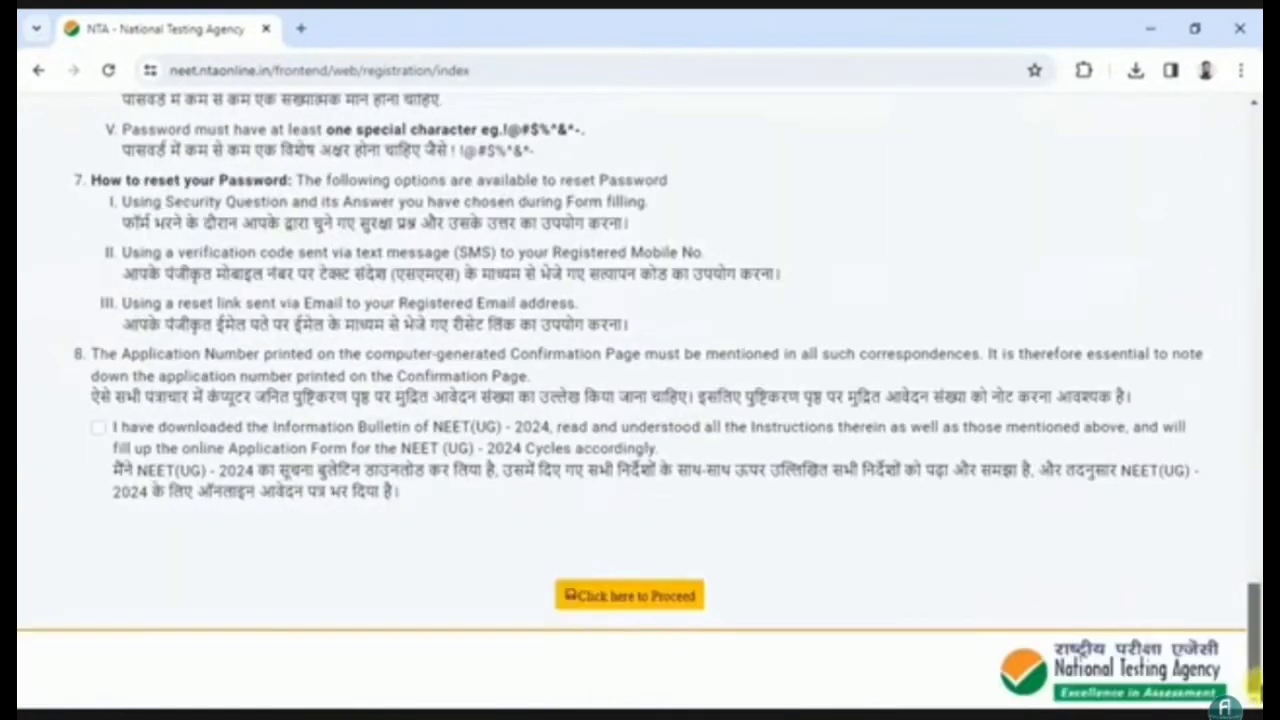
left_click(98, 429)
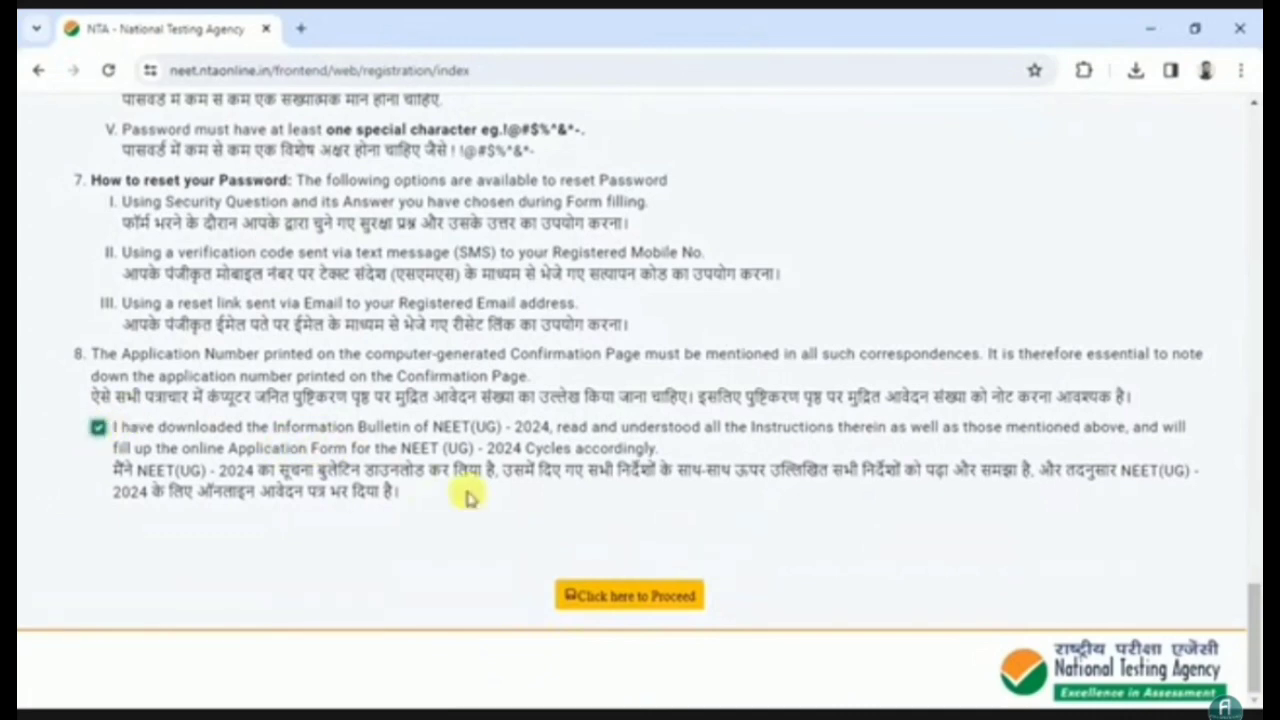
left_click(604, 608)
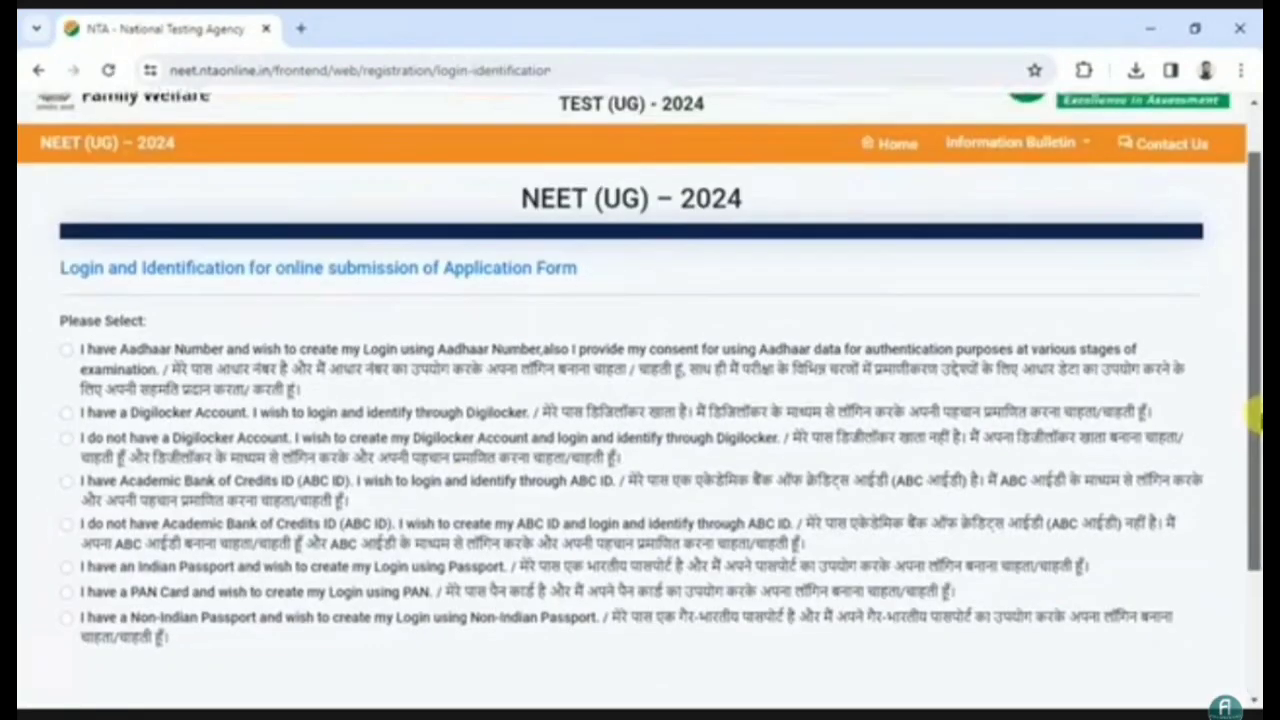
Try the Aadhaar Number option, the existing Digilocker account option and the option to create a Digilocker account
left_click_drag(1251, 411, 1254, 548)
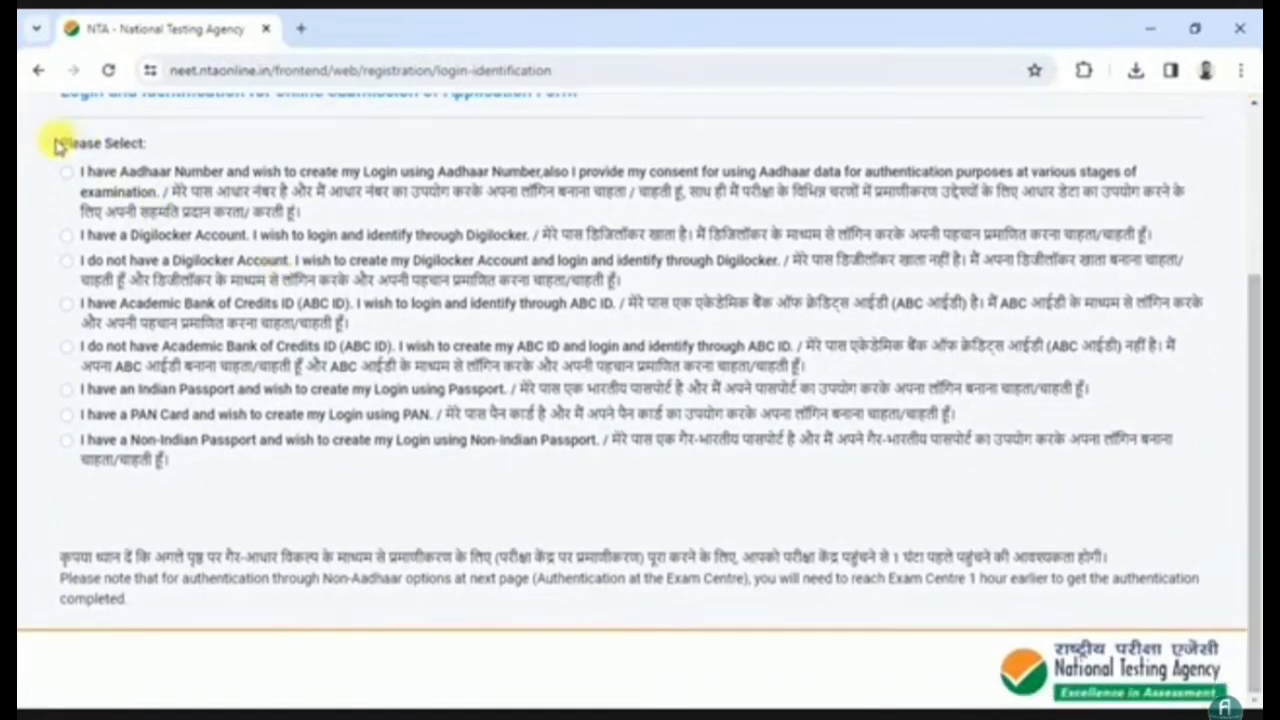
left_click_drag(55, 141, 150, 145)
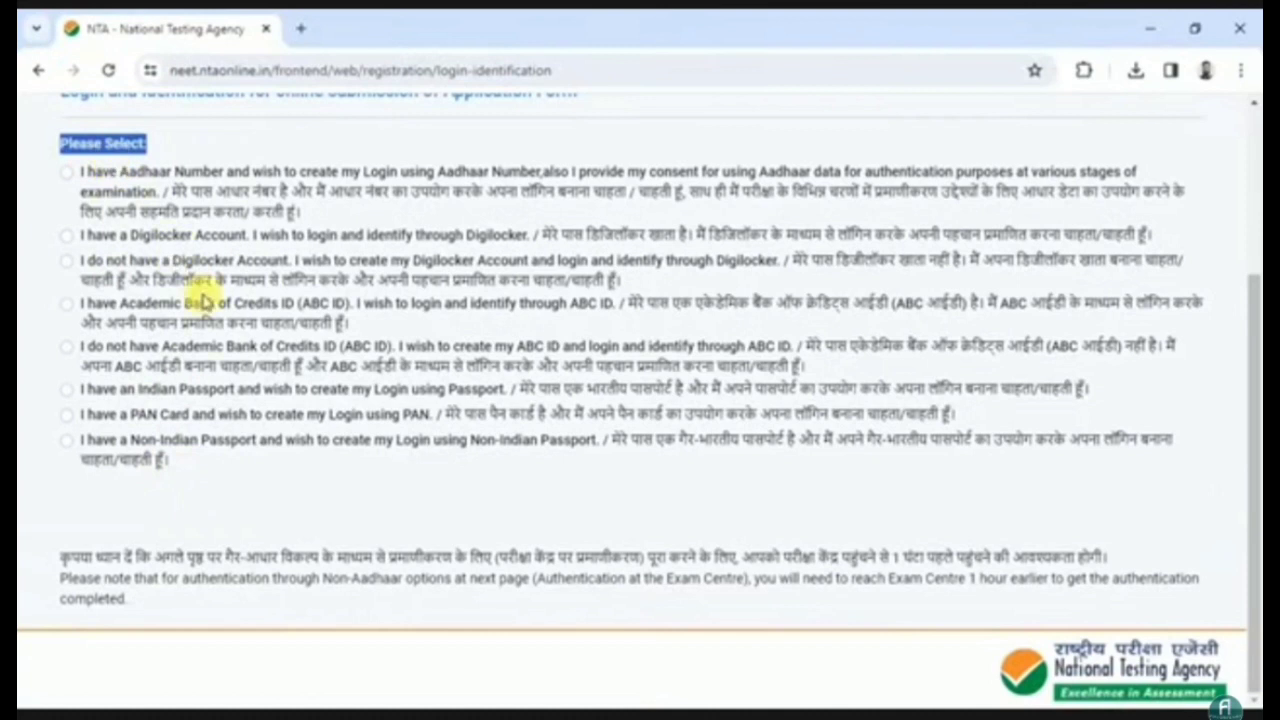
left_click(160, 148)
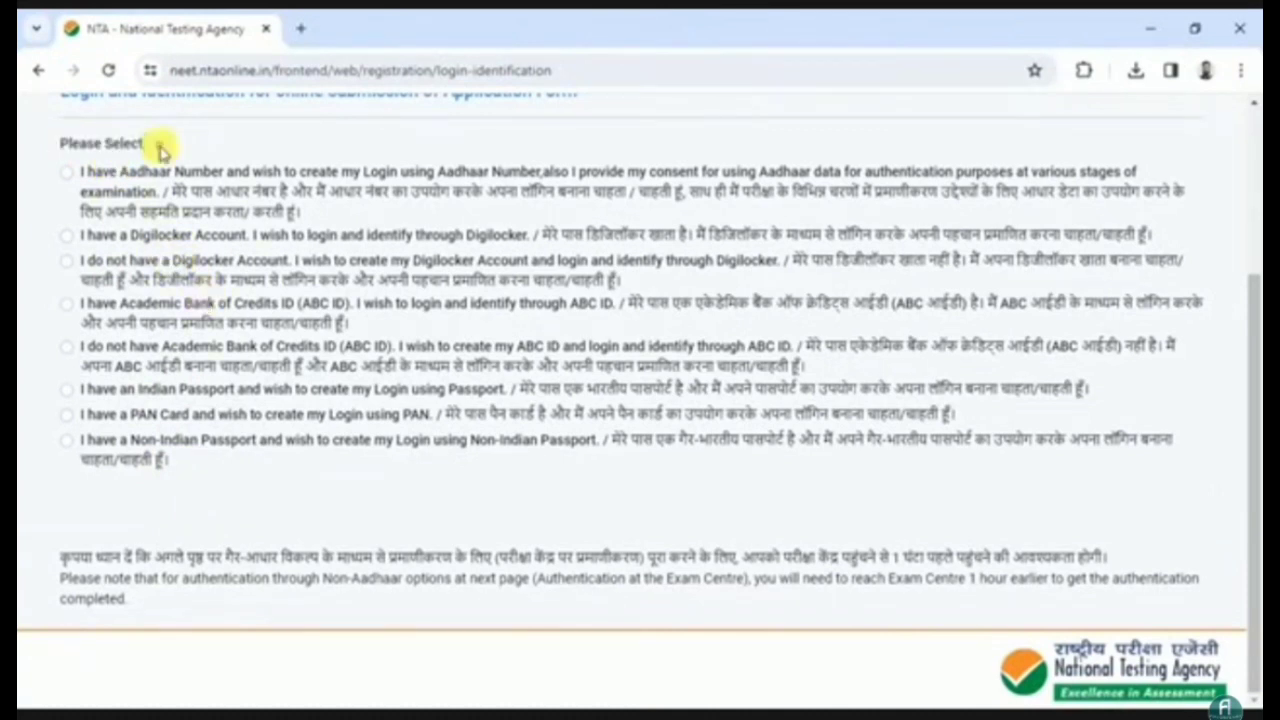
left_click(66, 175)
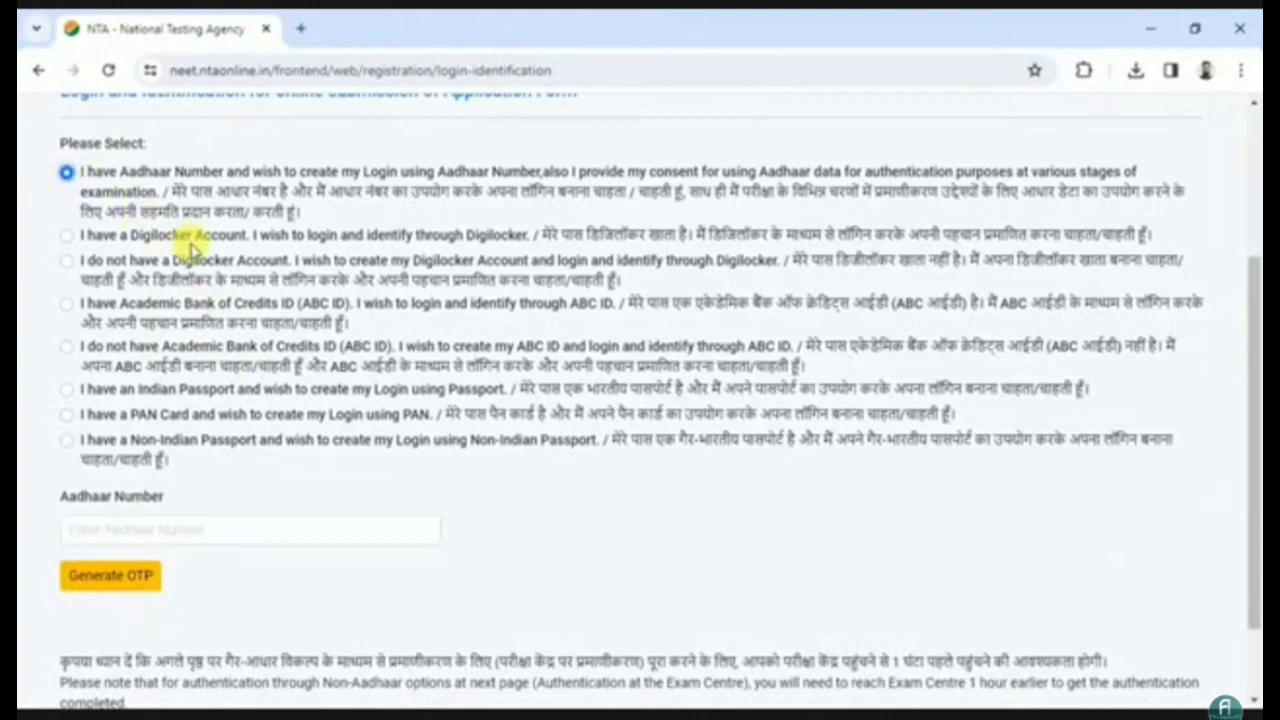
left_click(66, 238)
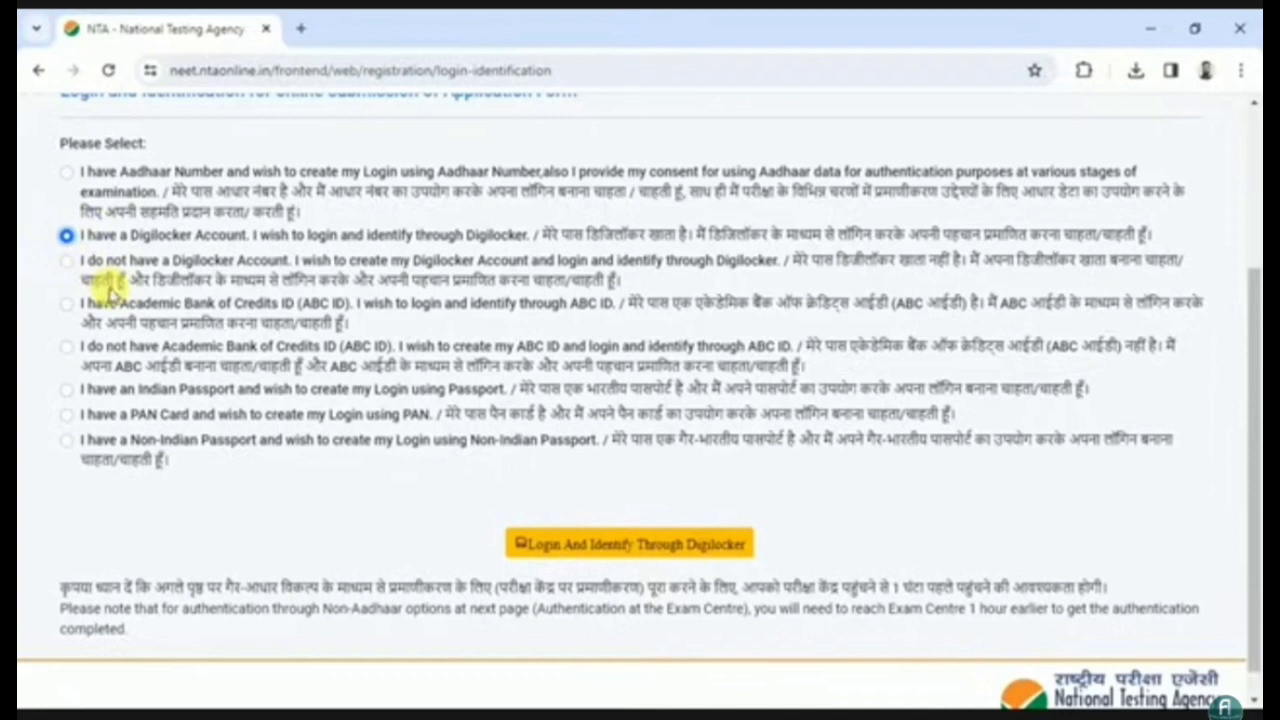
left_click(66, 262)
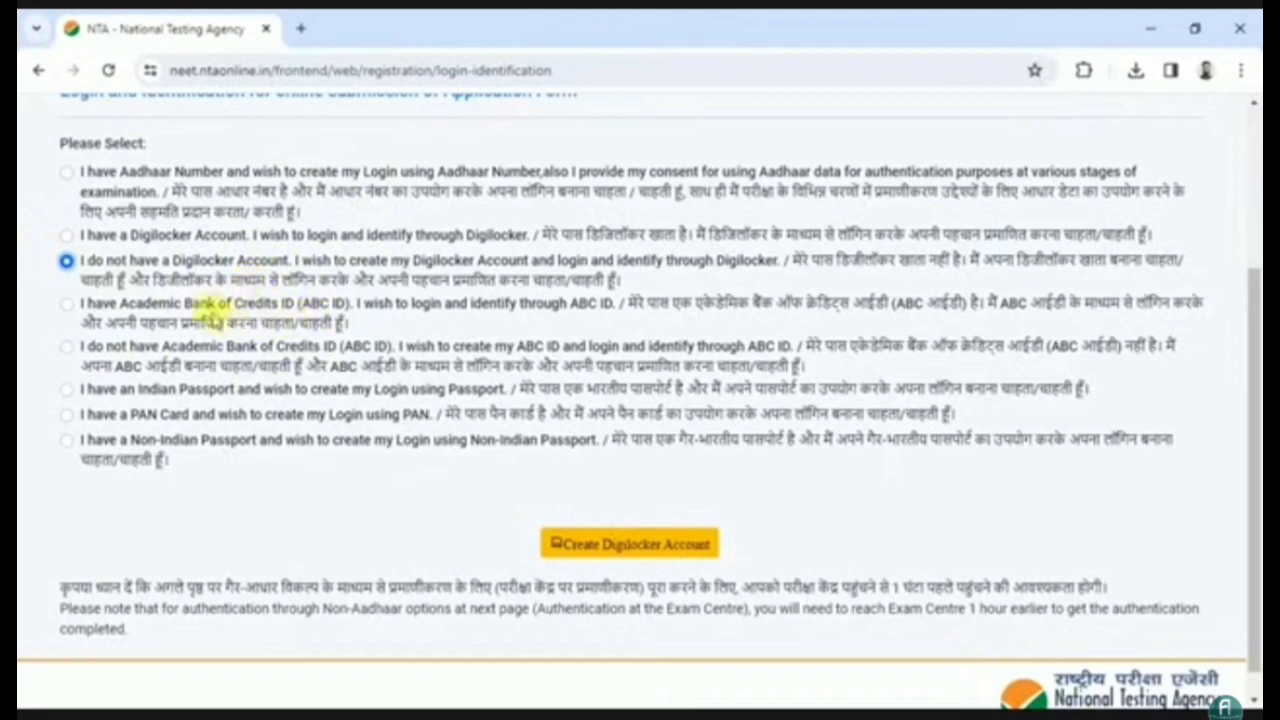
Try the existing Academic Bank of Credits ID (ABC ID) option and the PAN Card option for creating the login
left_click_drag(192, 306, 332, 303)
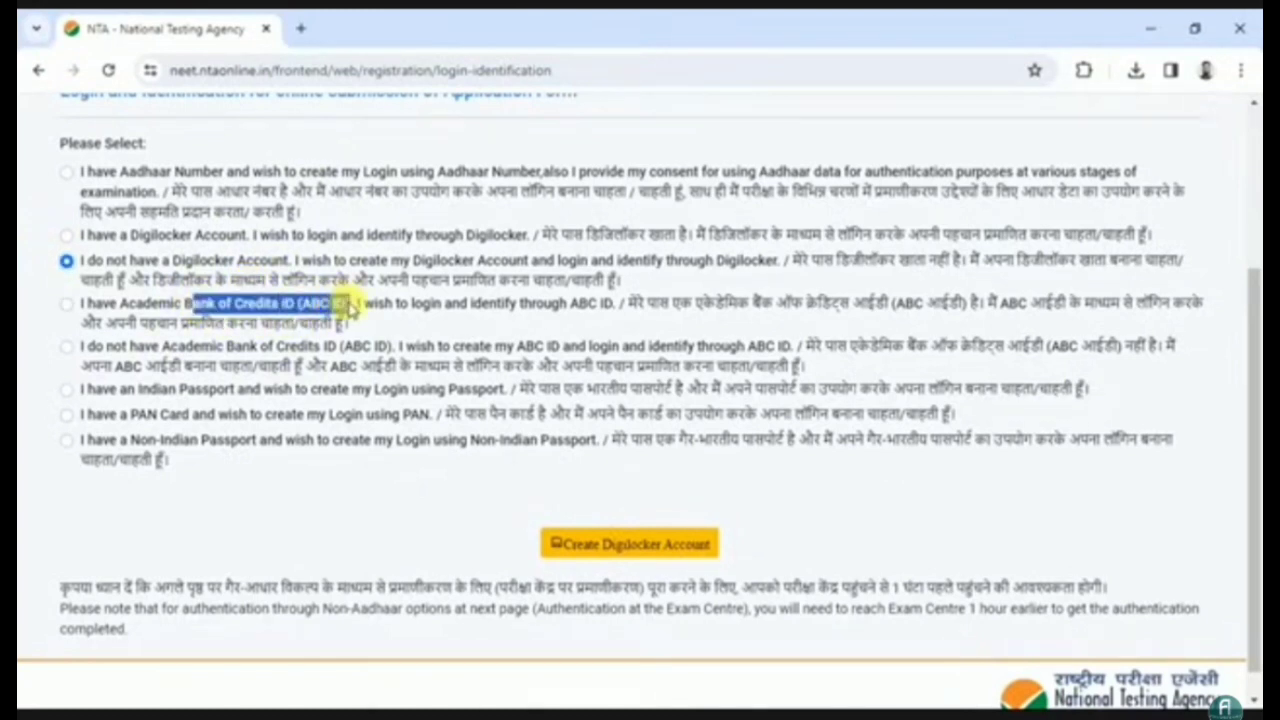
left_click(350, 306)
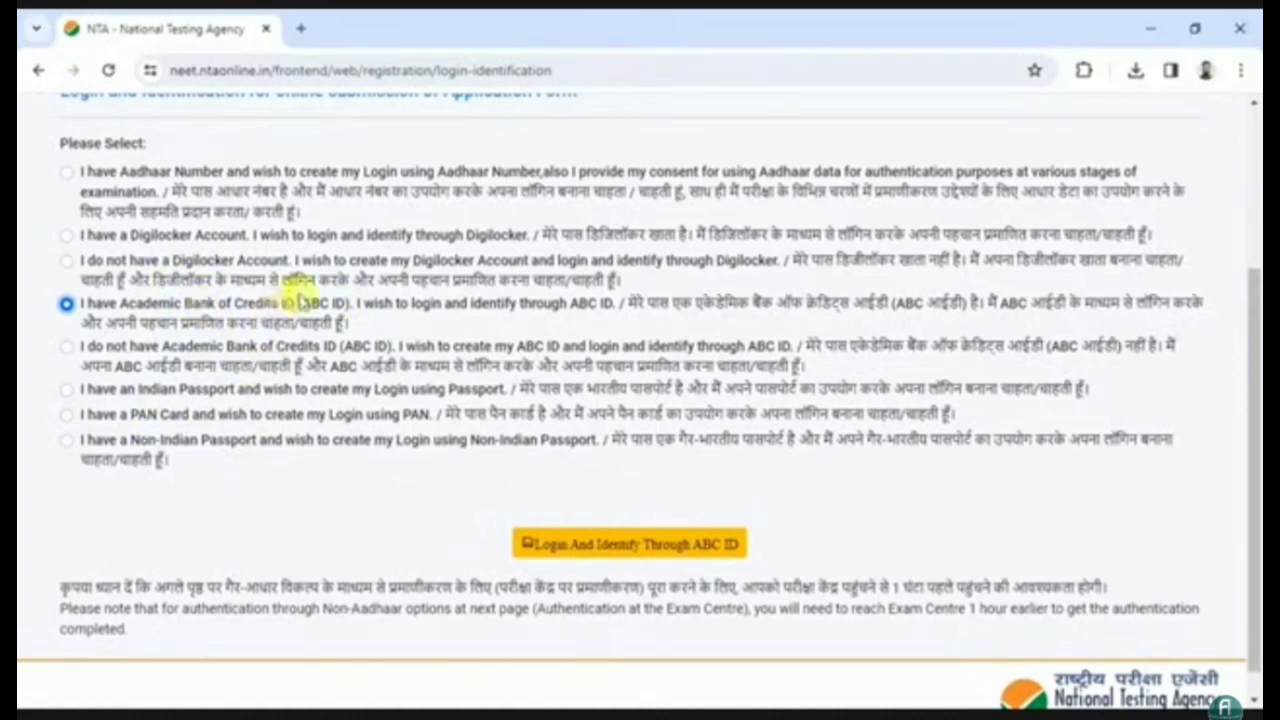
left_click_drag(274, 299, 333, 301)
left_click(331, 302)
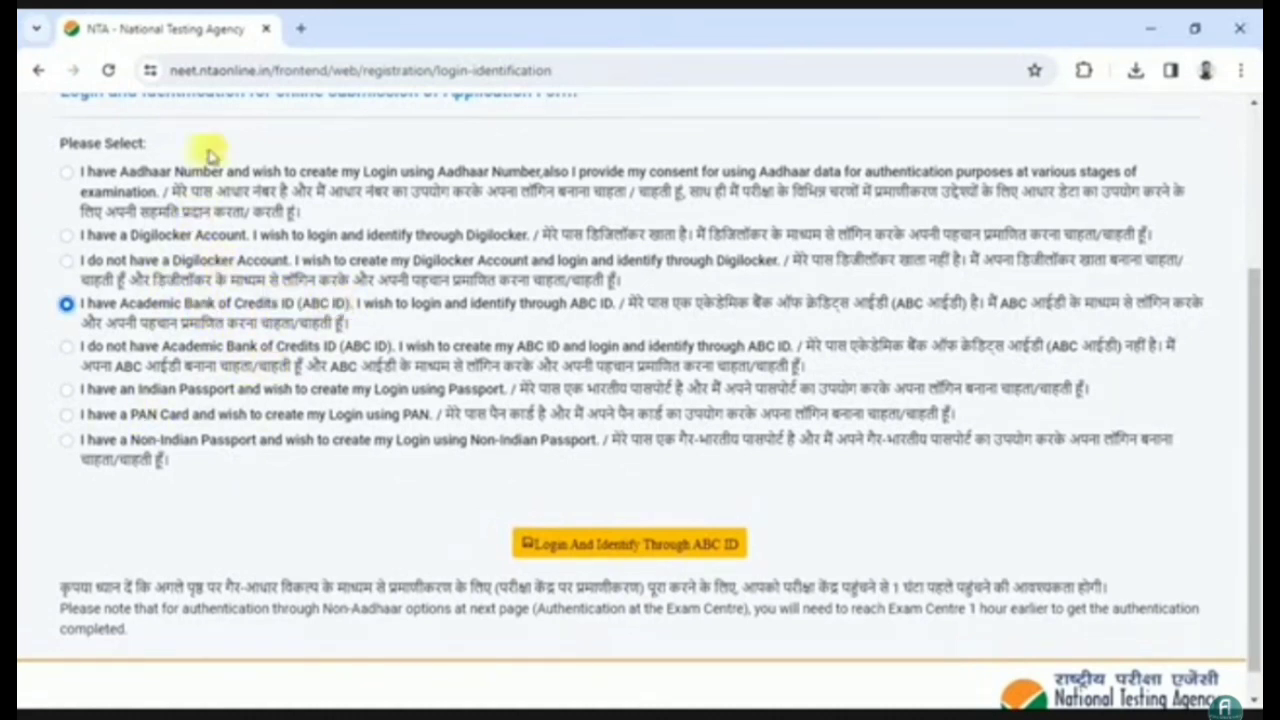
left_click(67, 415)
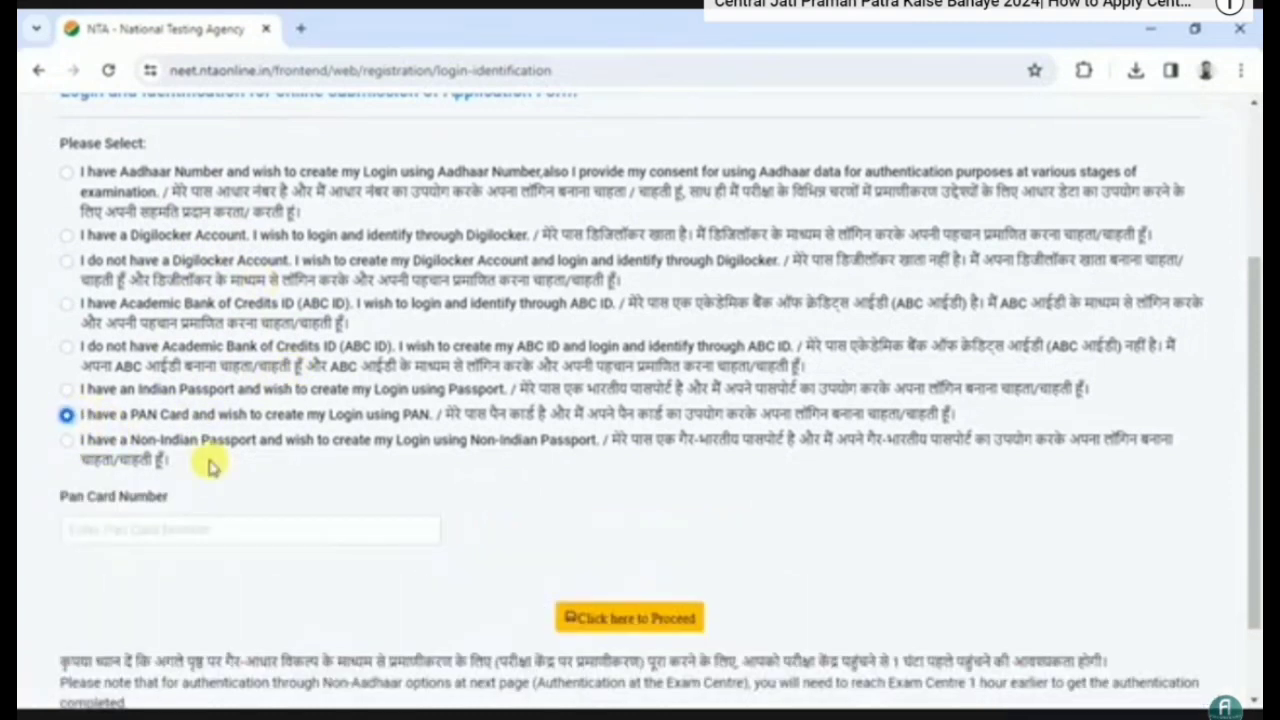
Read the note about authentication at the exam centre for candidates using non-Aadhaar options
scroll(1255, 530, "down", 1)
left_click_drag(1255, 530, 1256, 560)
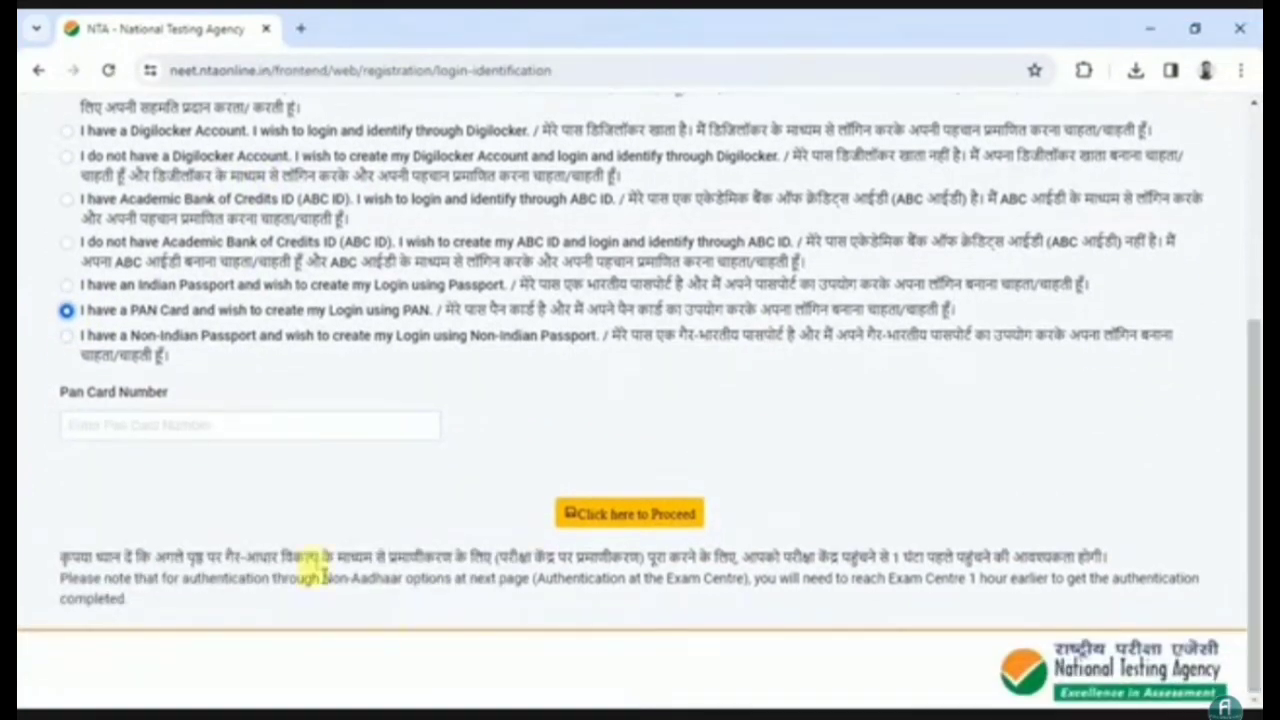
left_click_drag(243, 556, 928, 584)
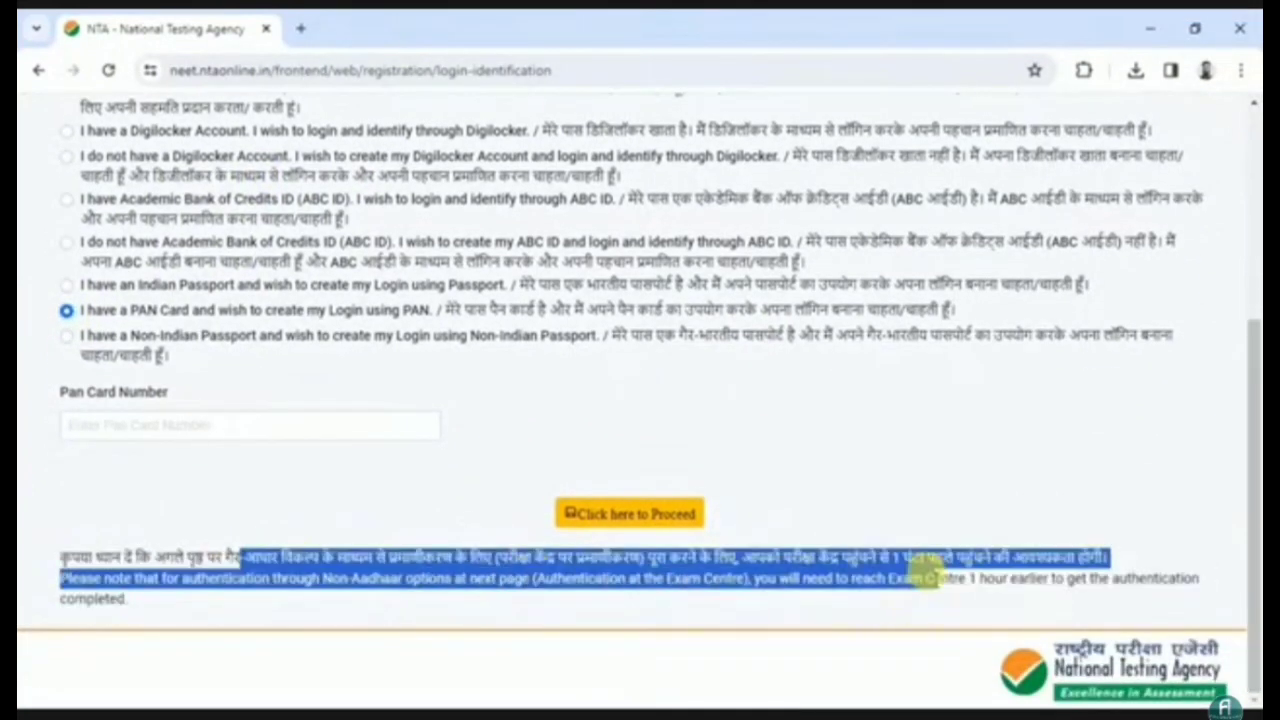
left_click(930, 578)
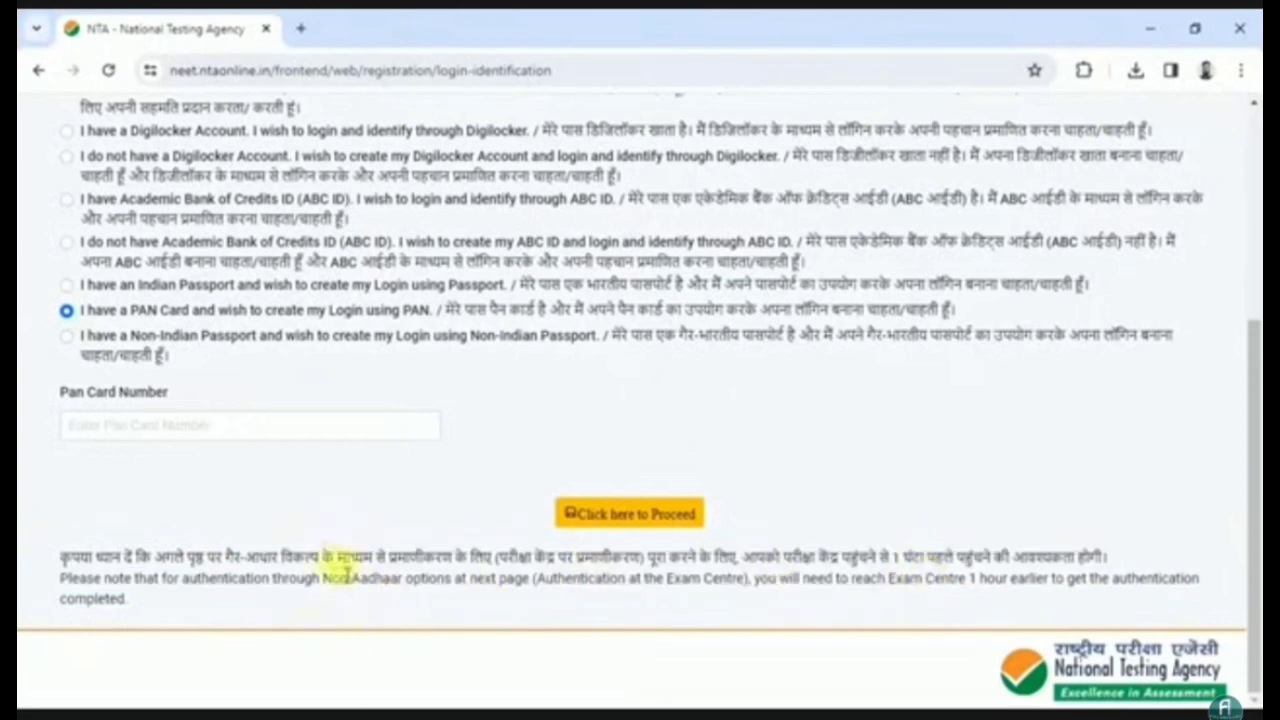
left_click_drag(345, 578, 666, 571)
left_click(668, 575)
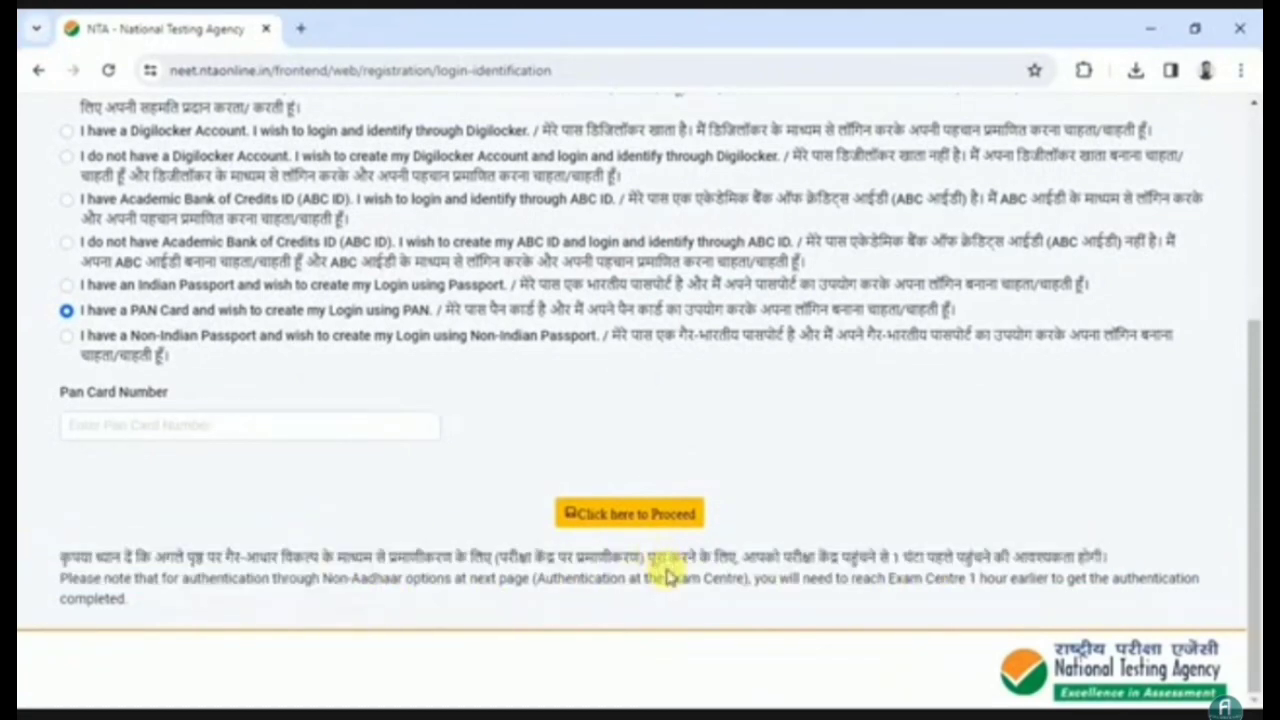
Select the option to create the login using an Aadhaar Number
left_click_drag(1254, 437, 1257, 300)
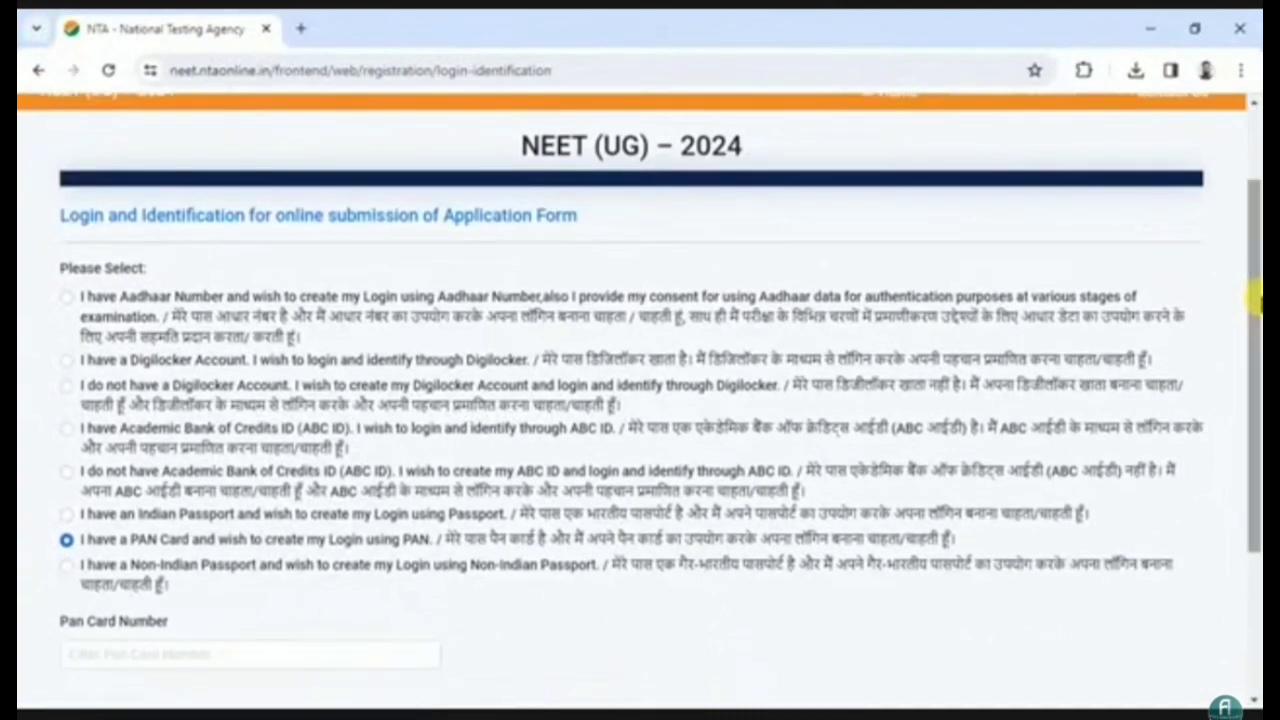
left_click(67, 298)
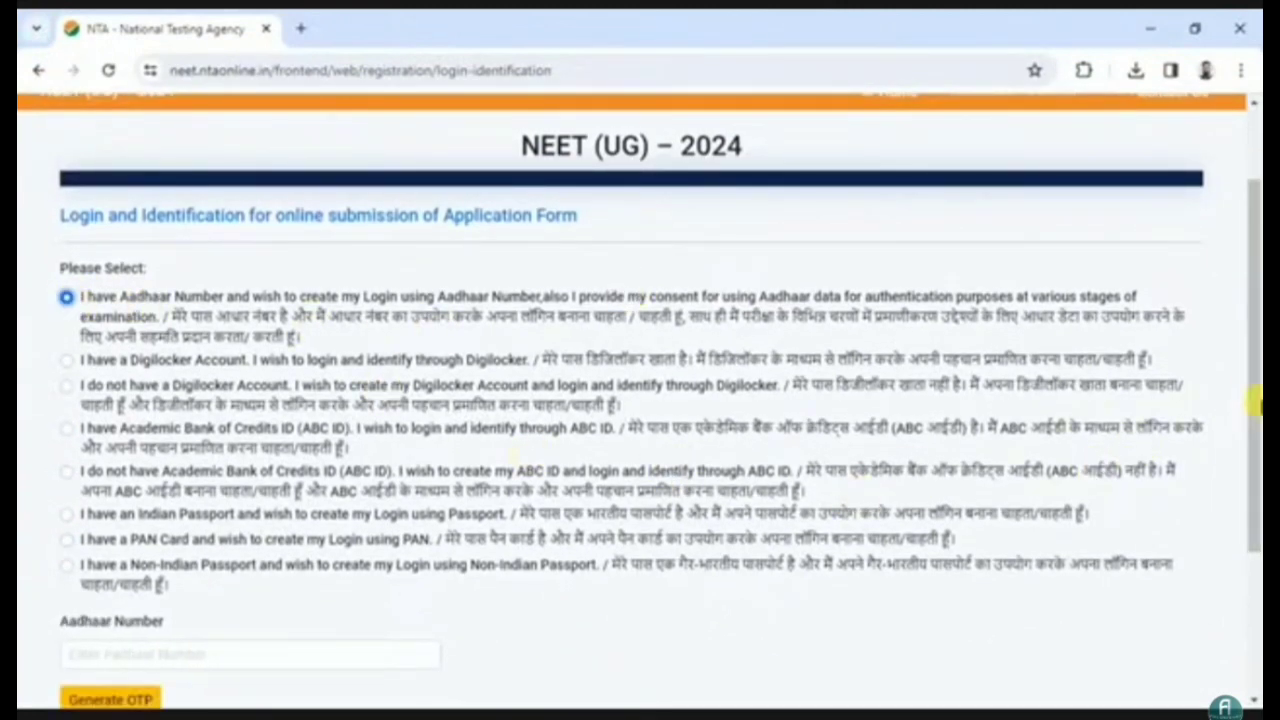
left_click_drag(1254, 375, 1254, 435)
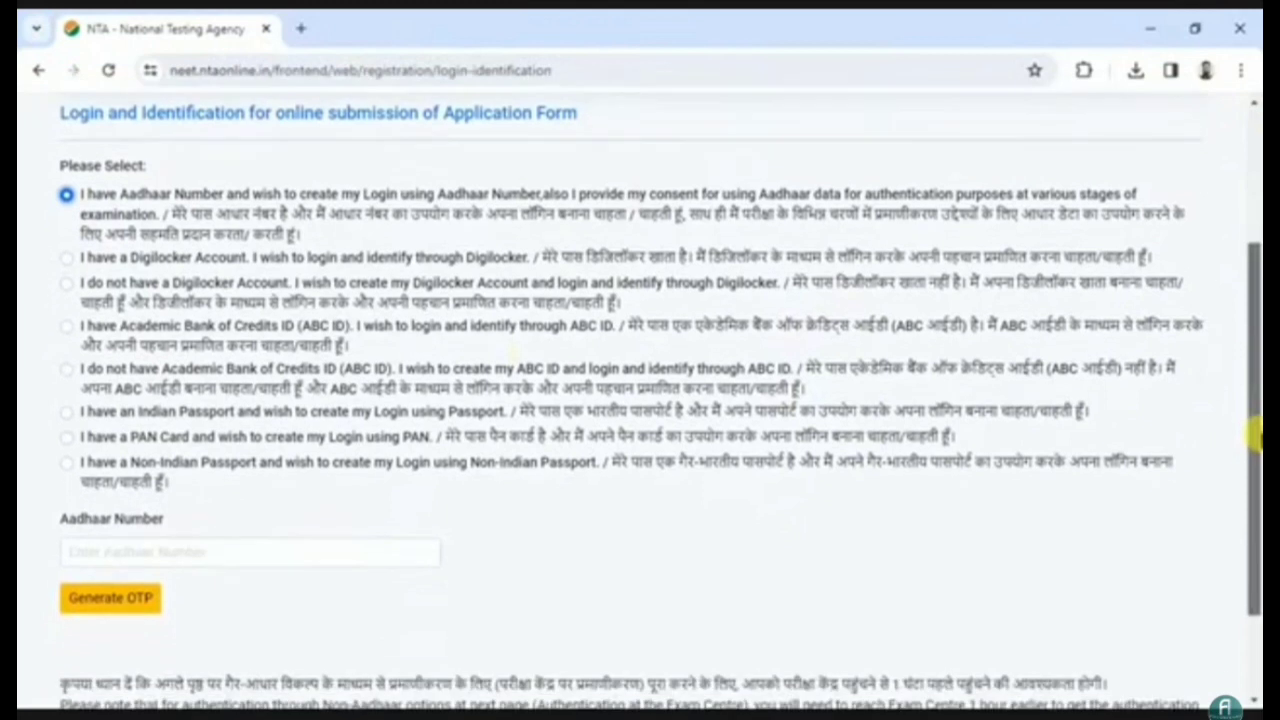
Enter the Aadhaar number to generate an OTP, and validate the received OTP to open the registration form
left_click(110, 550)
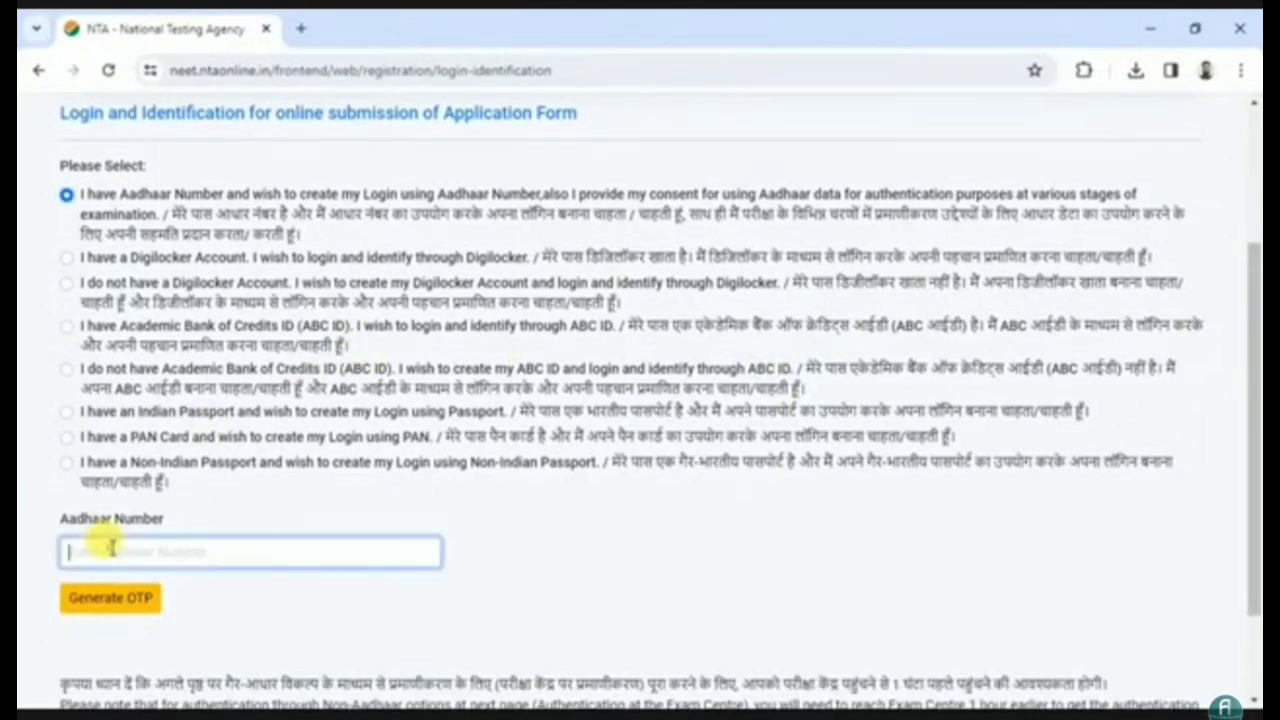
left_click(90, 612)
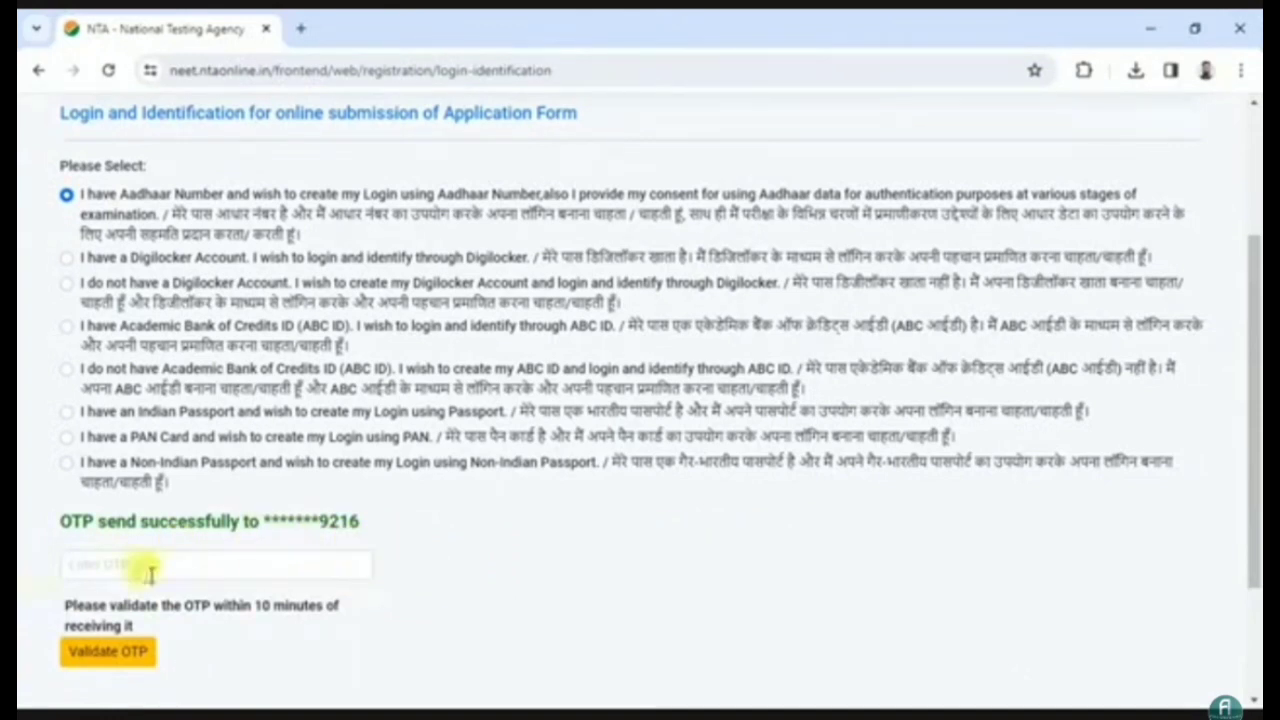
left_click(102, 564)
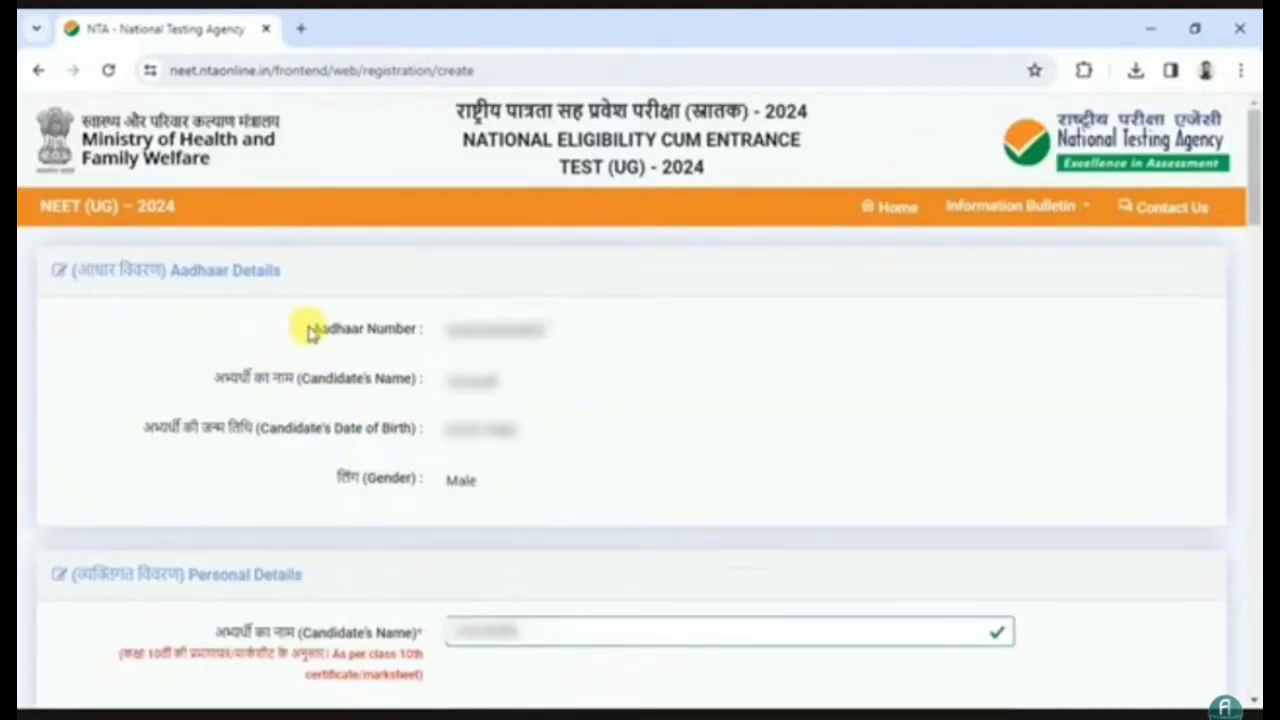
Review the fetched Aadhaar Details and check the Candidate's Name field under Personal Details against the class 10th certificate requirement
left_click_drag(308, 330, 482, 485)
left_click(486, 485)
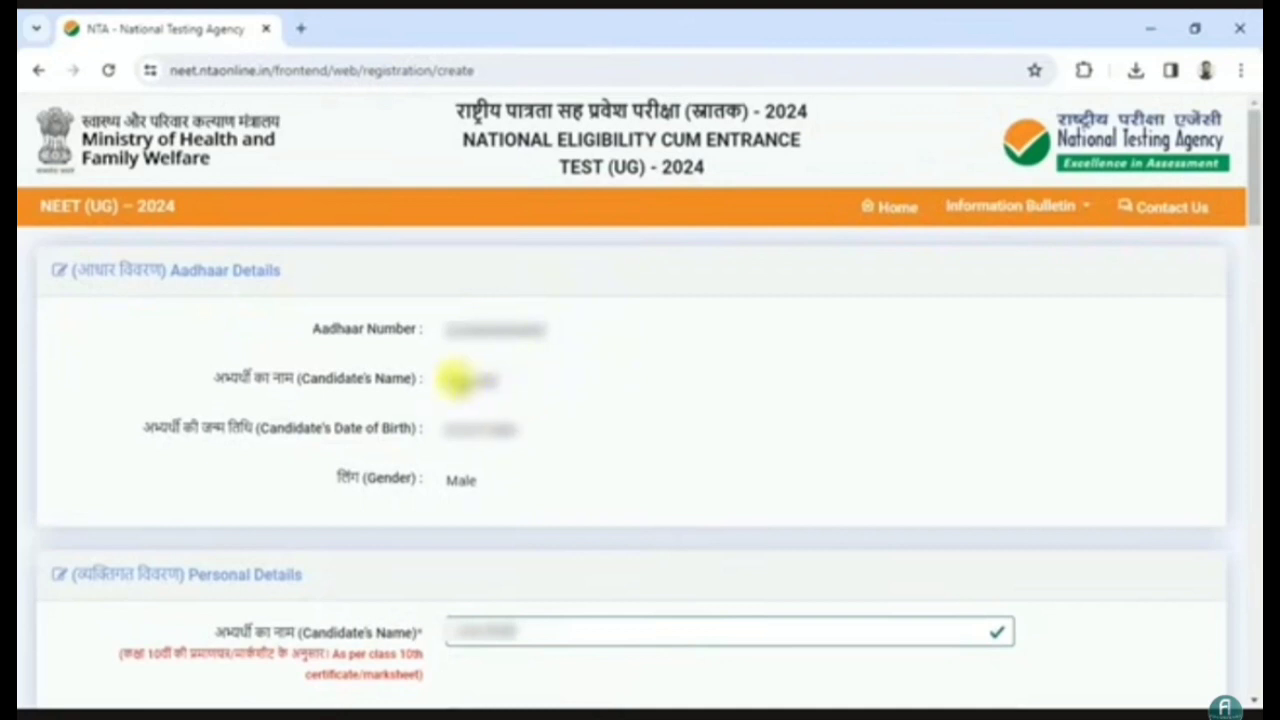
double_click(460, 380)
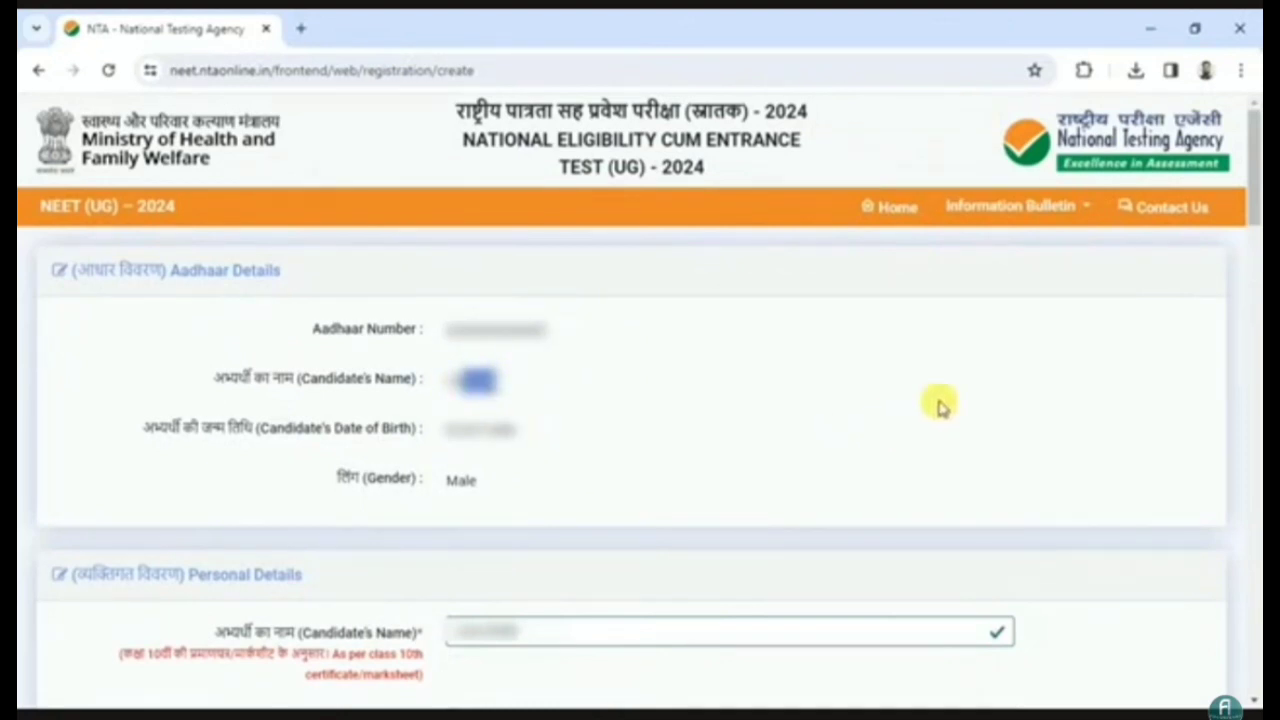
left_click_drag(1256, 155, 1252, 240)
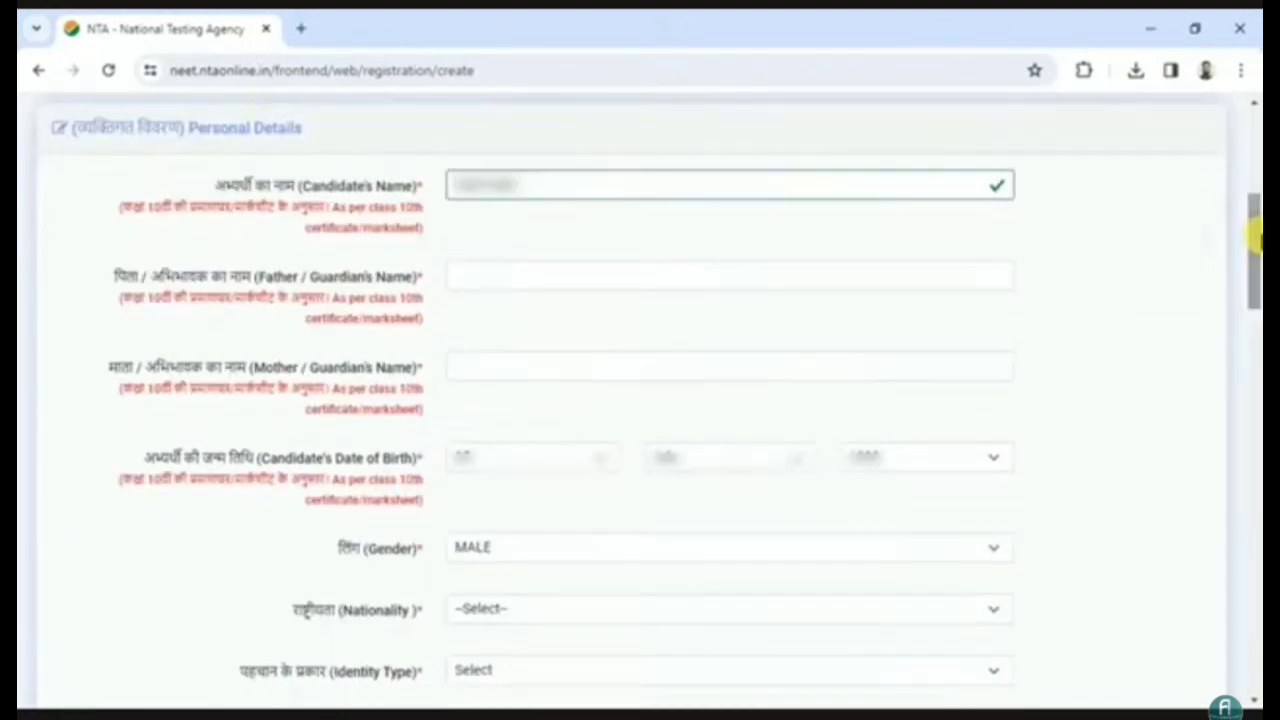
left_click_drag(197, 120, 300, 123)
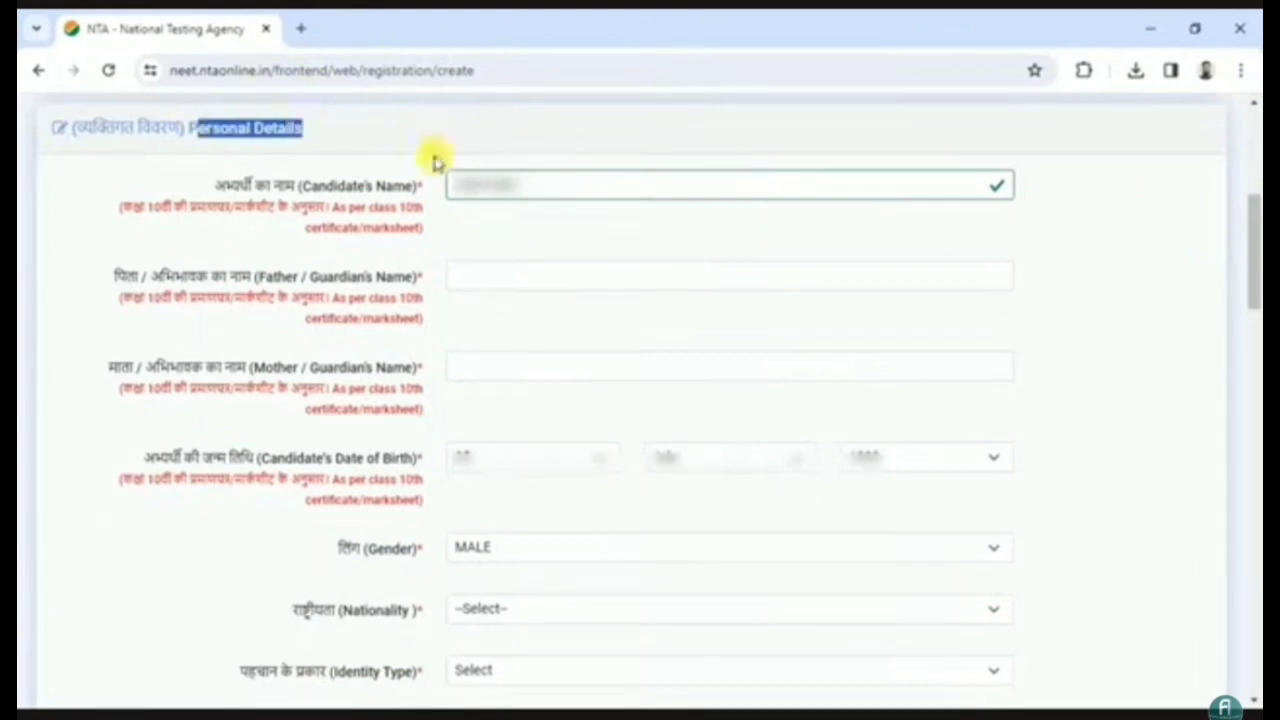
left_click(488, 181)
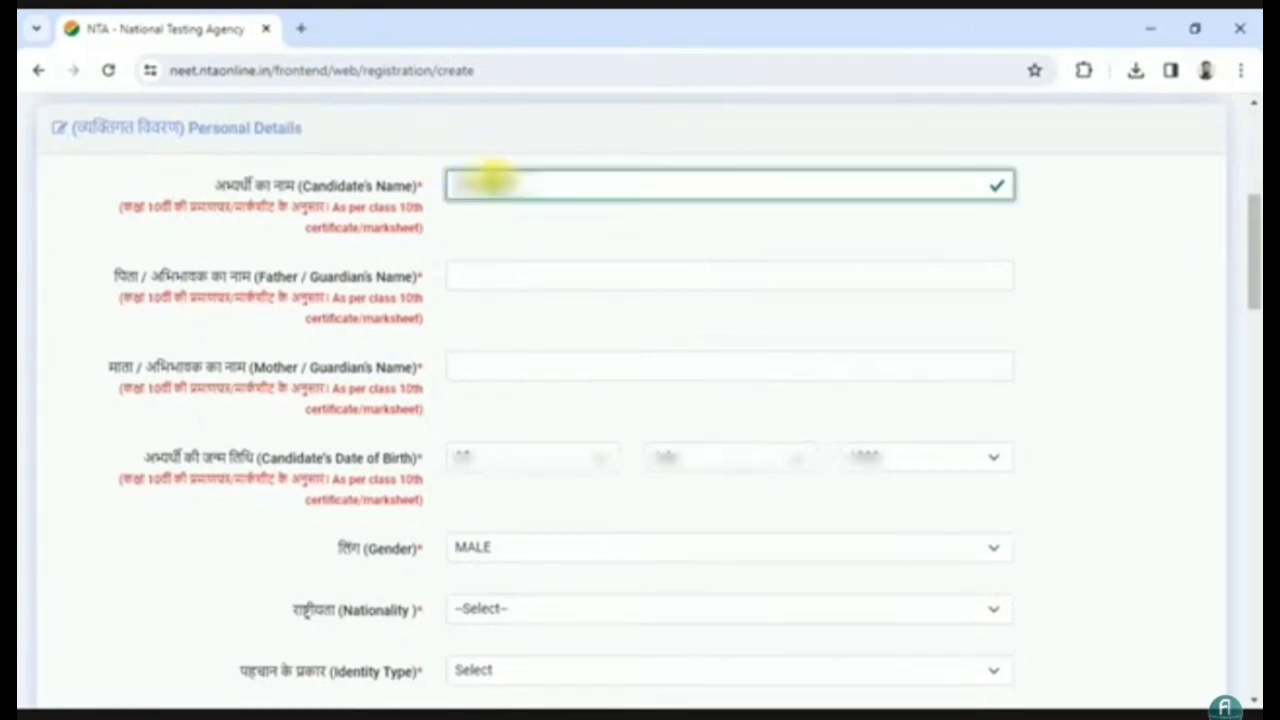
left_click(378, 235)
left_click(540, 184)
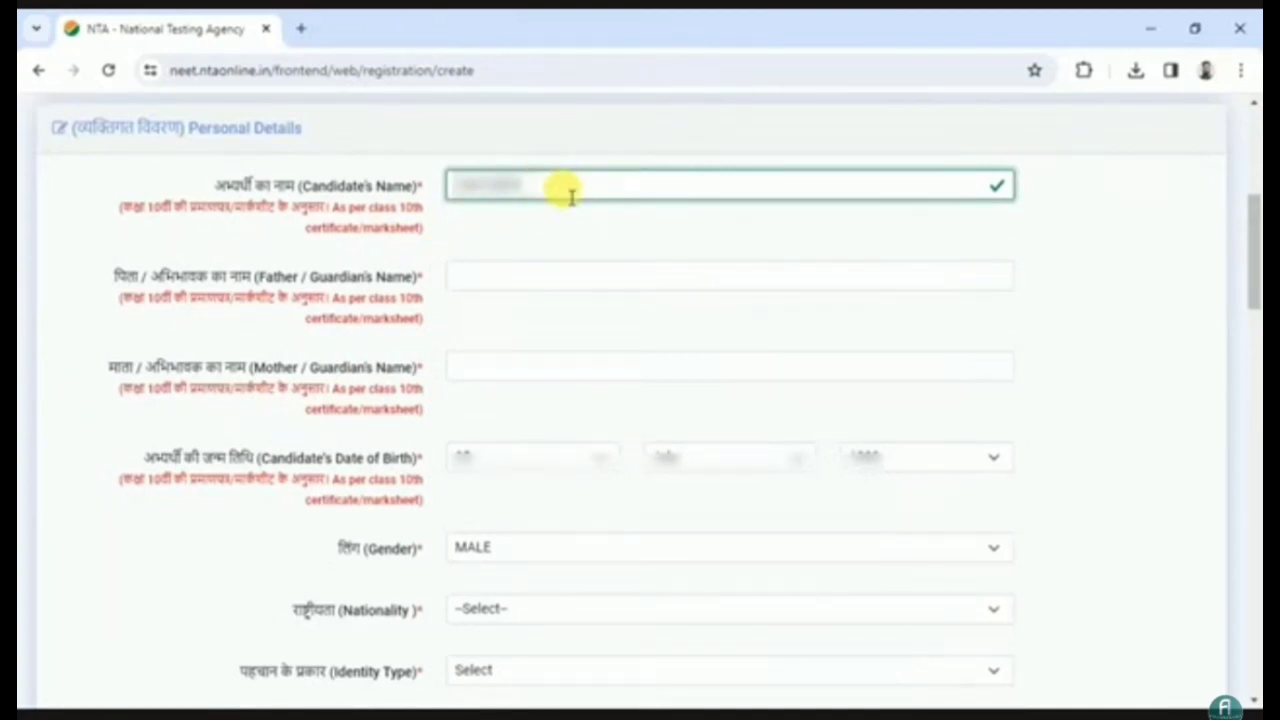
Enter FATH NAME as the Father / Guardian's Name under Personal Details
left_click_drag(174, 280, 366, 277)
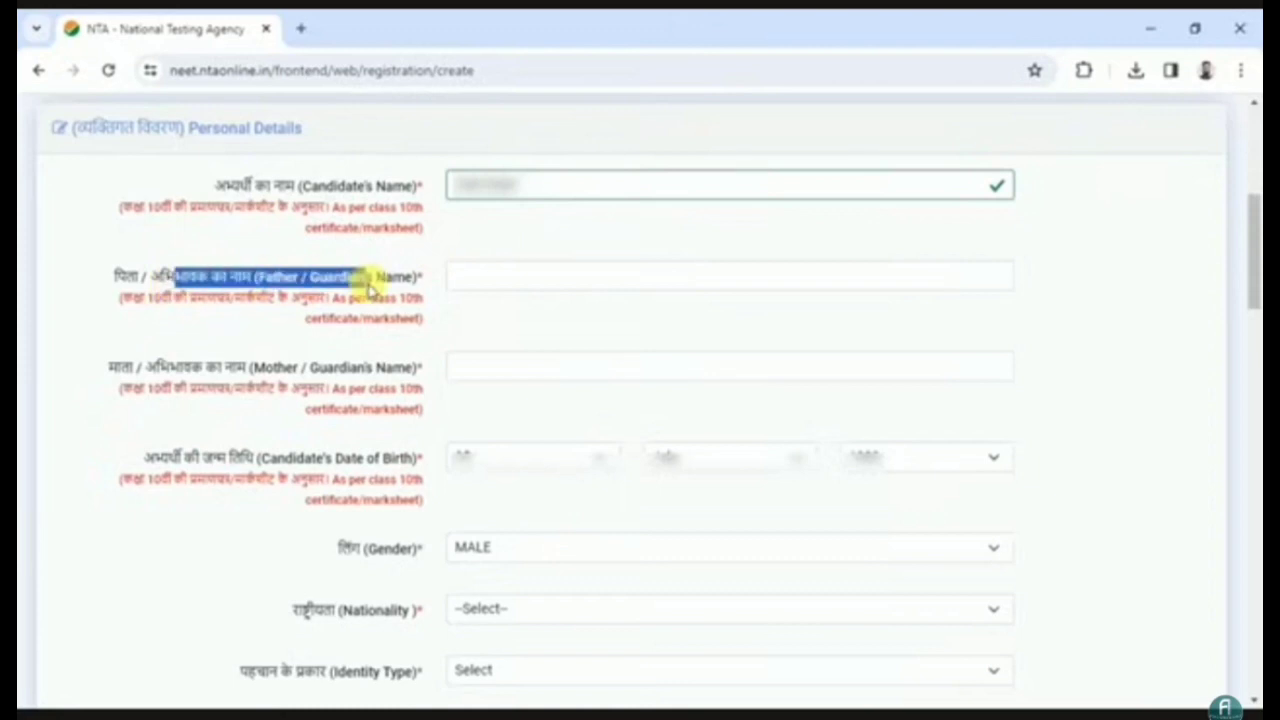
left_click(527, 270)
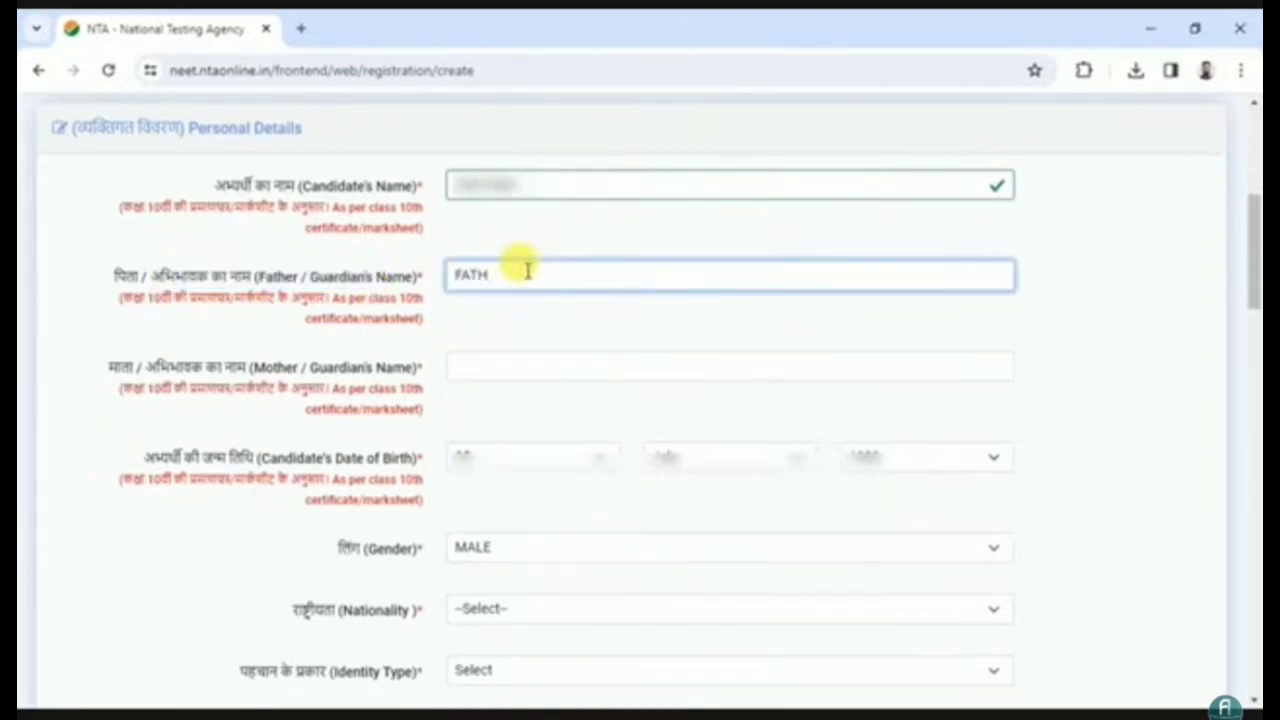
left_click(463, 348)
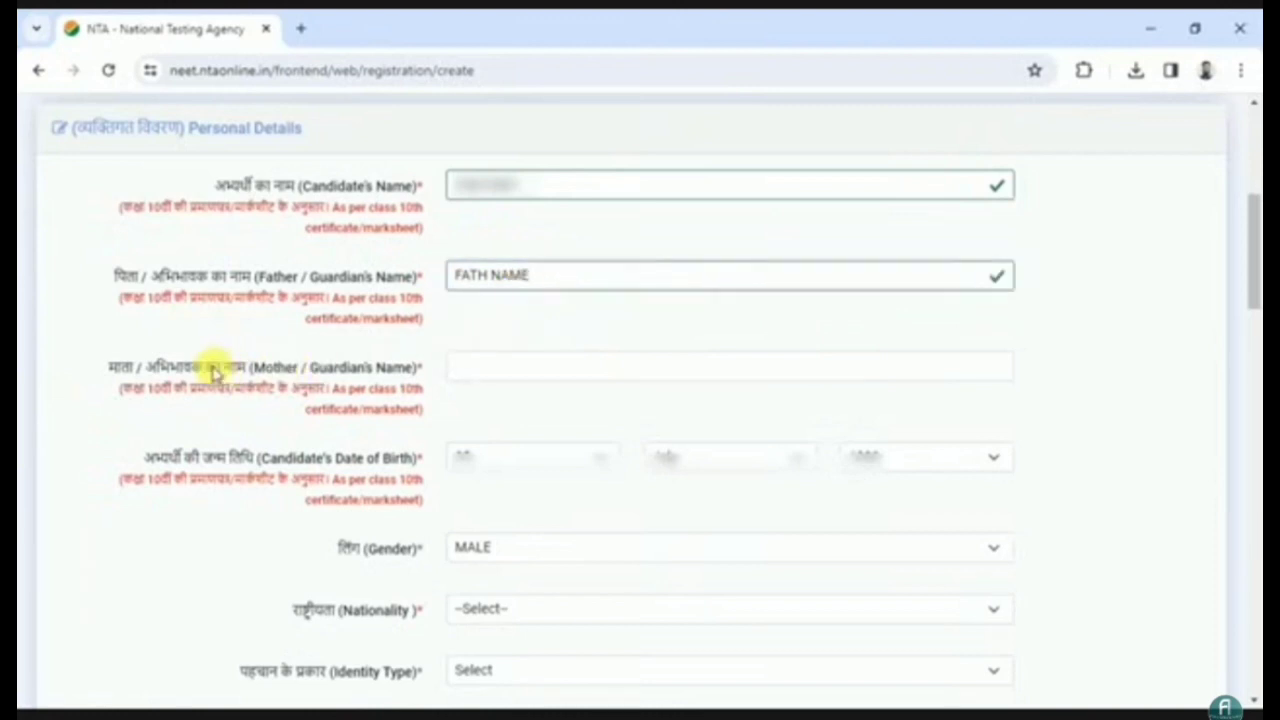
left_click_drag(208, 368, 383, 372)
left_click(511, 360)
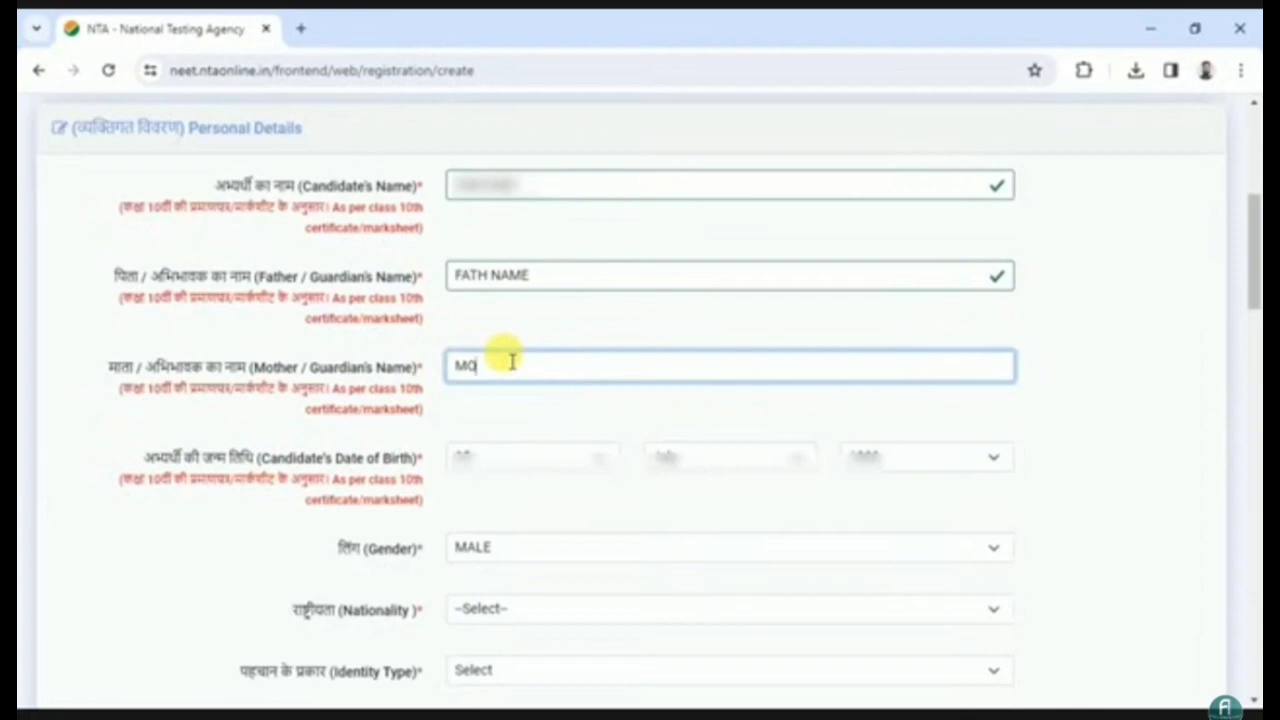
key("BackSpace")
key("BackSpace")
left_click(366, 371)
Check the Candidate's Date of Birth field and set the Nationality to INDIAN
left_click_drag(209, 452, 345, 480)
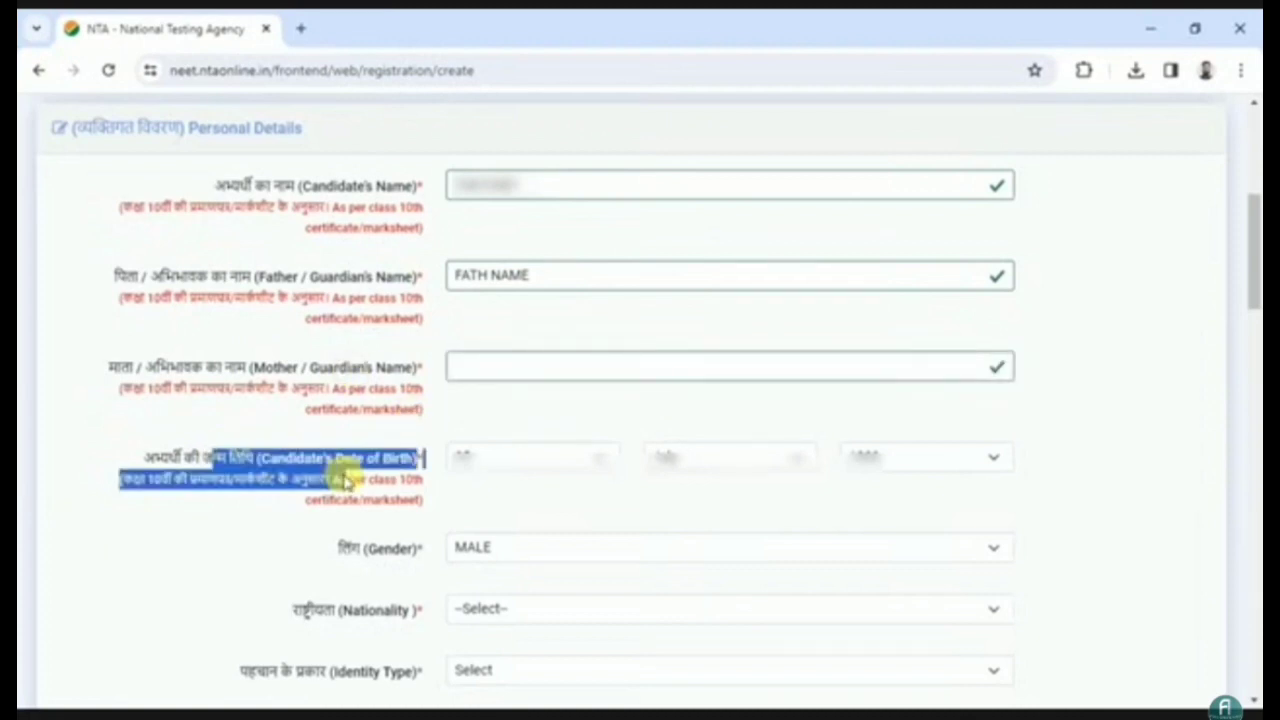
left_click(692, 507)
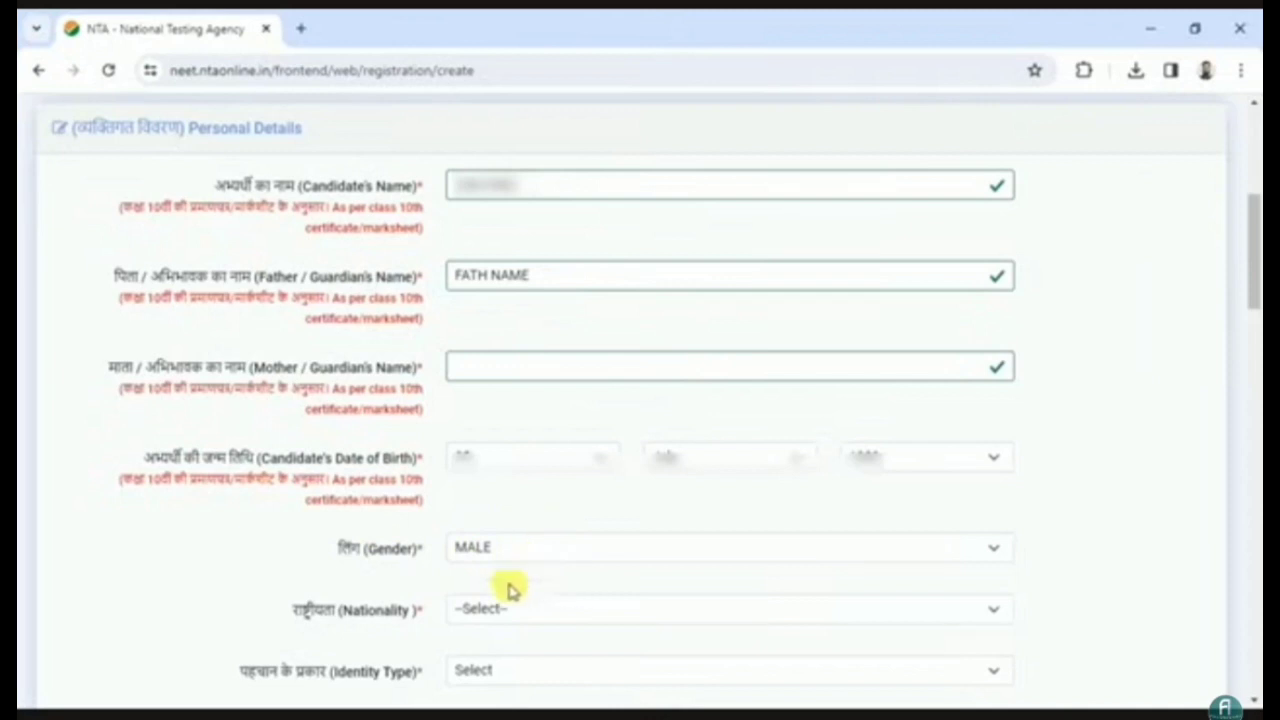
left_click_drag(336, 617, 486, 620)
left_click(489, 614)
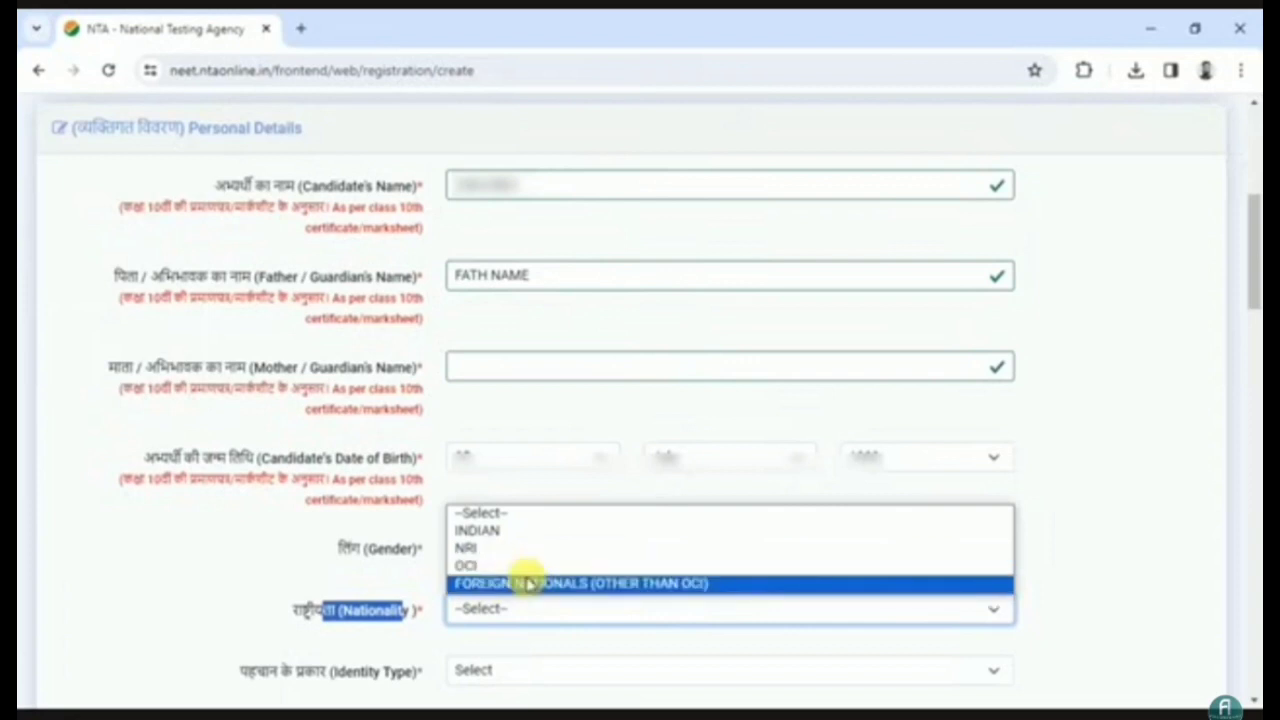
left_click(495, 533)
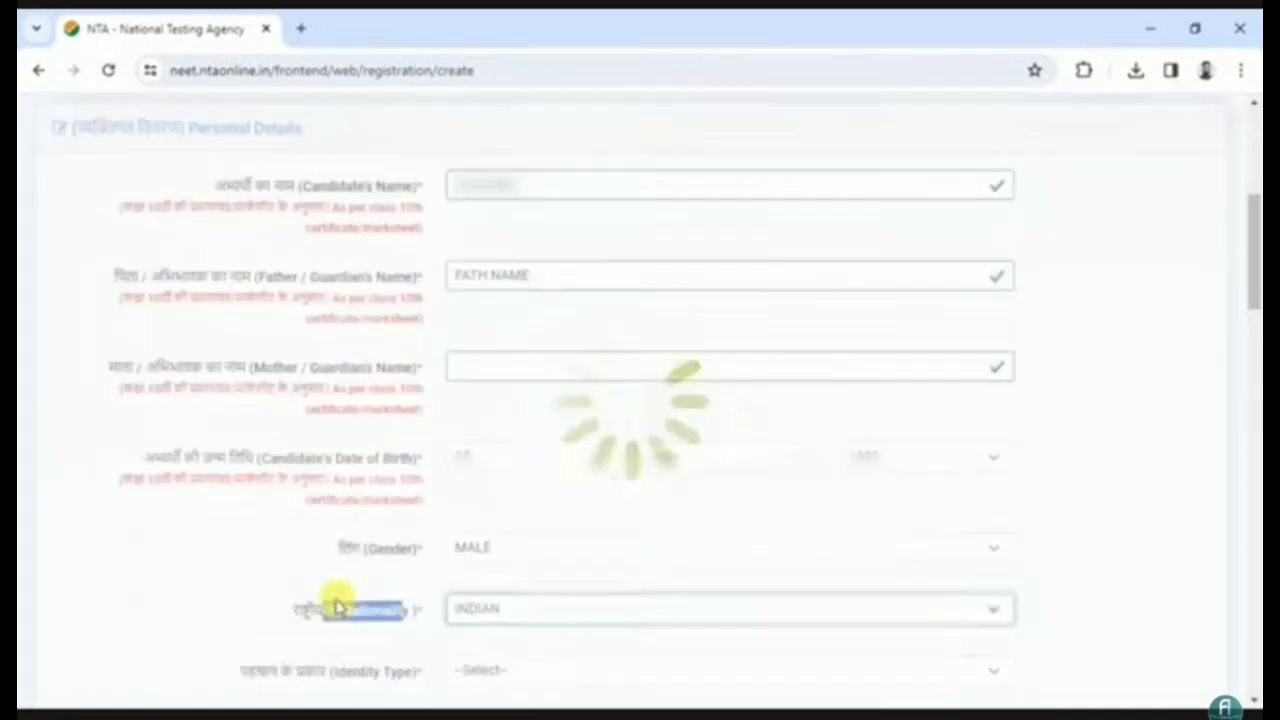
Choose ANY OTHER VALID GOVT IDENTITY WITH PHOTOGRAPH as the Identity Type
scroll(343, 606, "down", 5)
left_click_drag(325, 194, 403, 200)
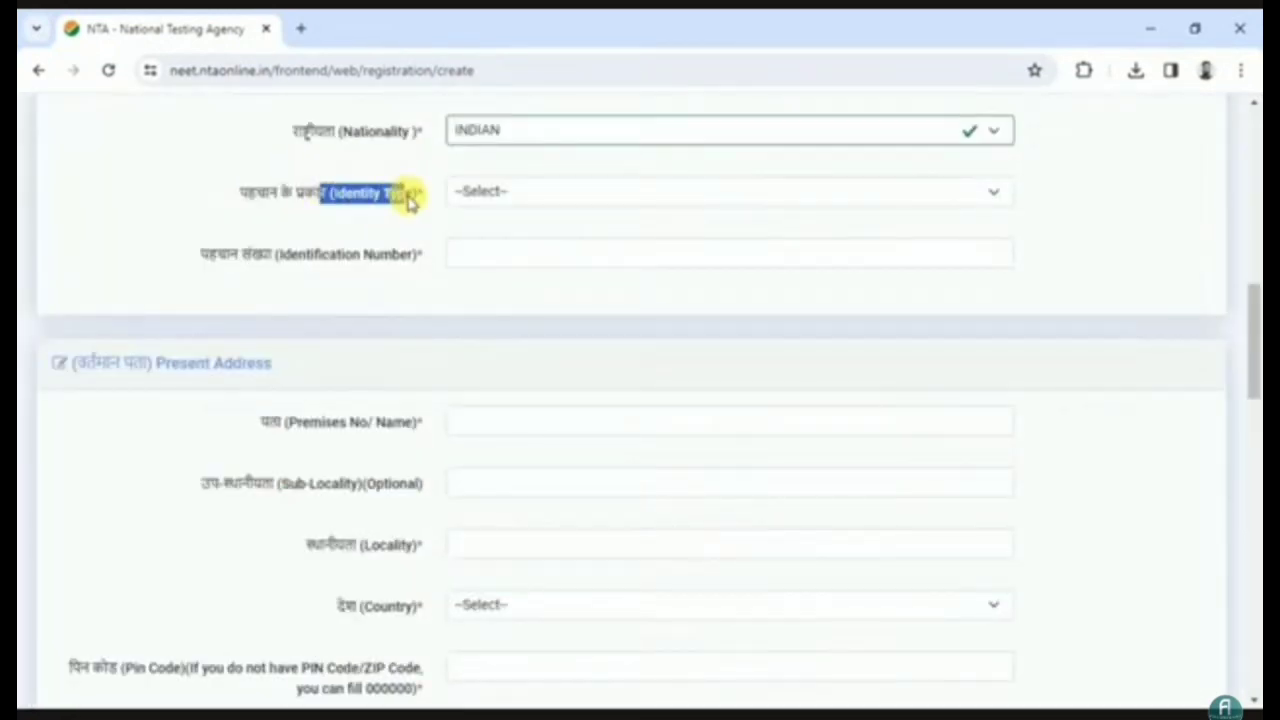
left_click(516, 191)
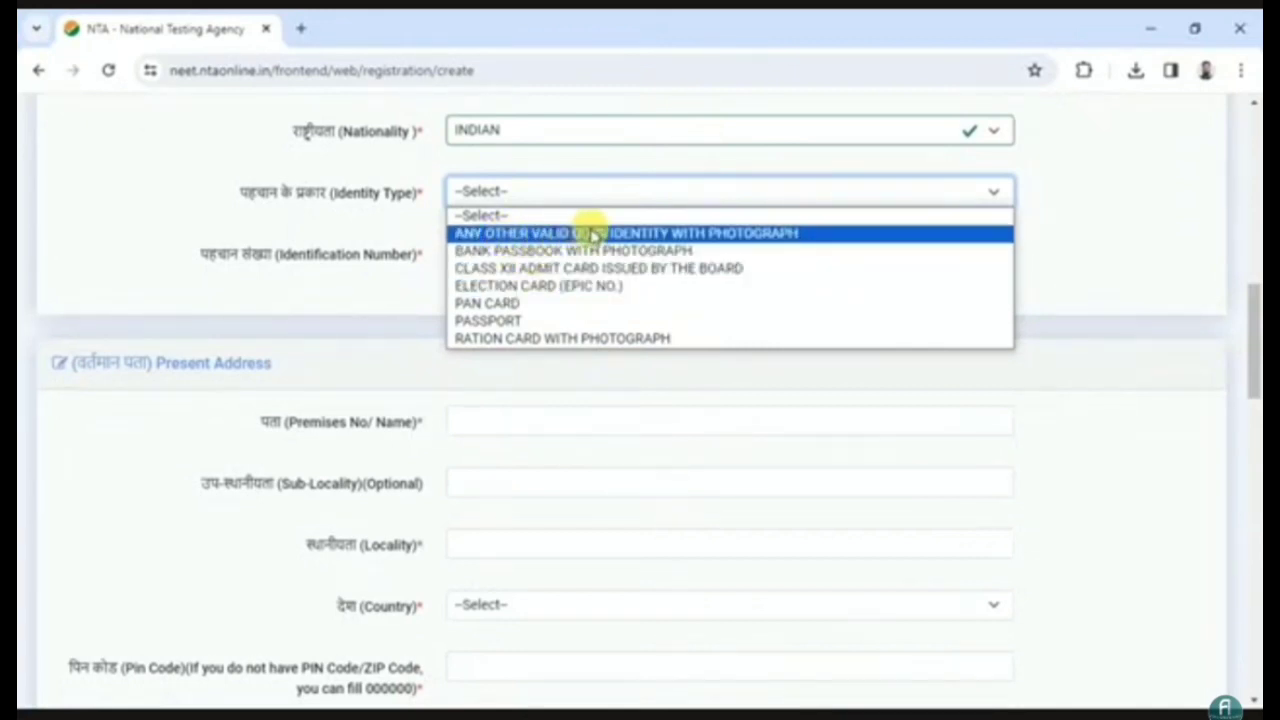
left_click(537, 233)
left_click(493, 247)
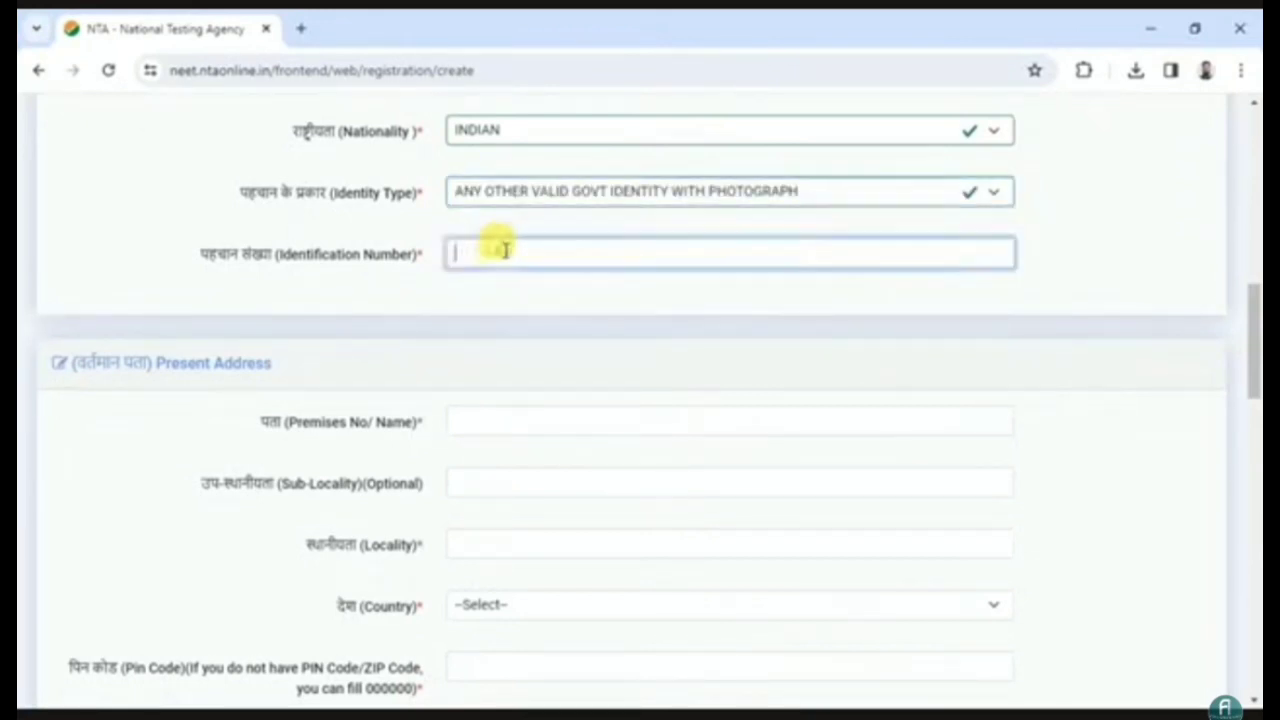
Change the candidate's Identity Type to PAN CARD
left_click(518, 197)
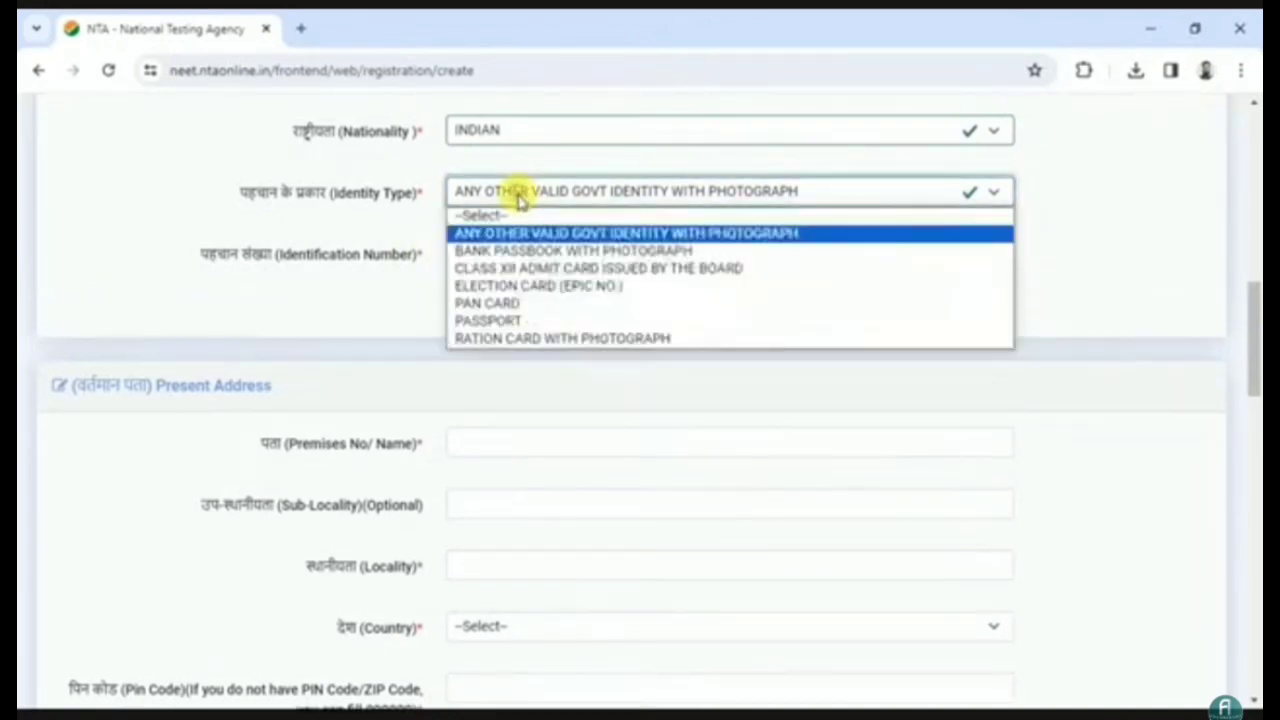
left_click(494, 305)
left_click(571, 257)
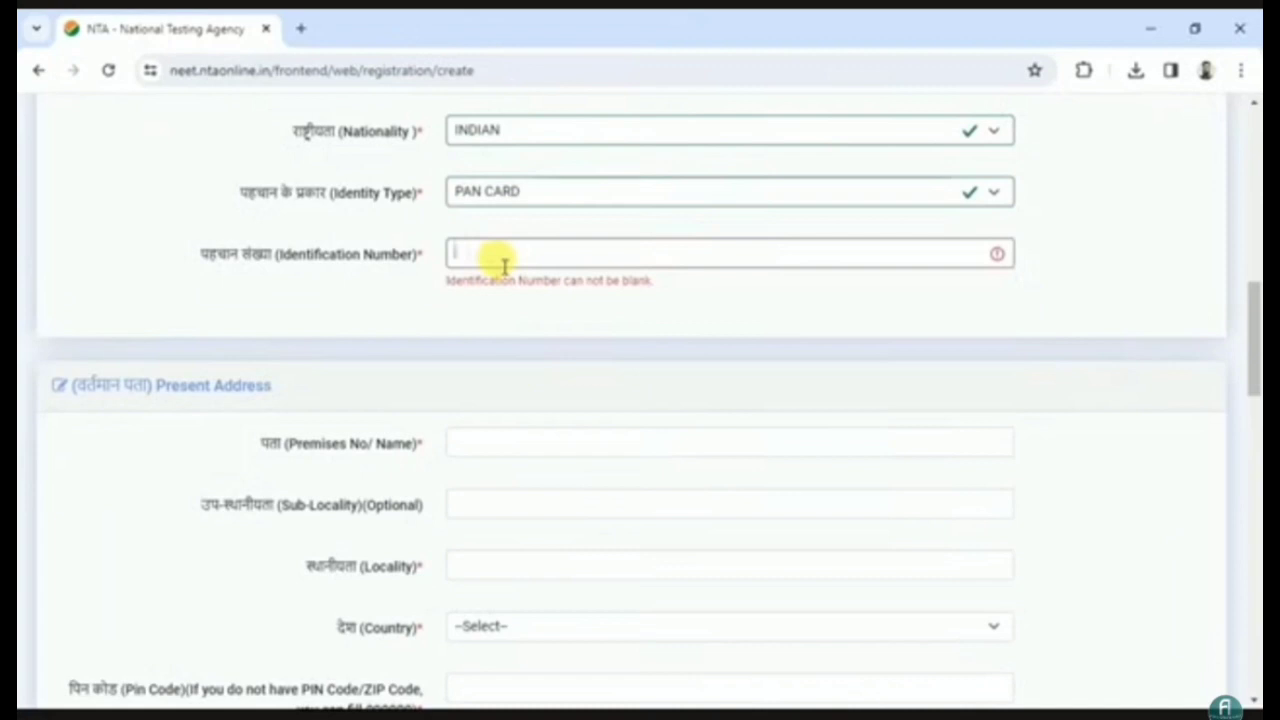
left_click(518, 197)
Enter GAAV as the Premises No/ Name in the Present Address section
scroll(366, 223, "down", 2)
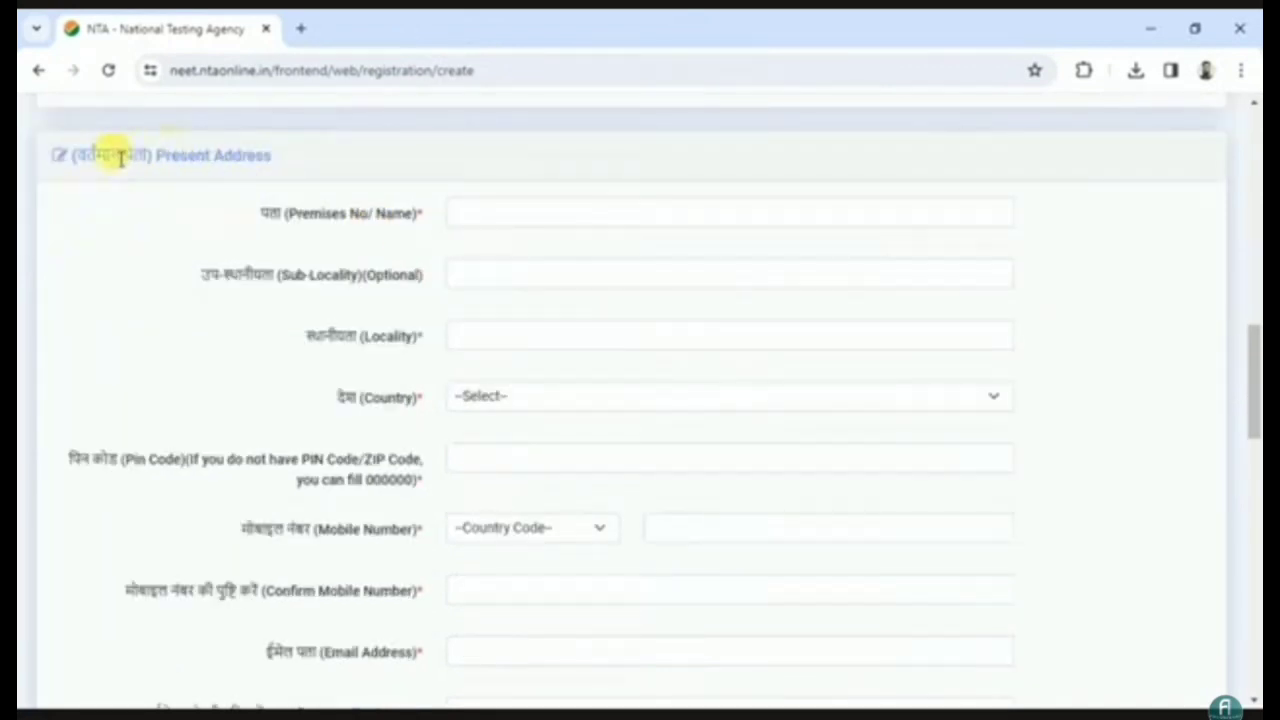
left_click_drag(118, 155, 222, 155)
left_click(225, 152)
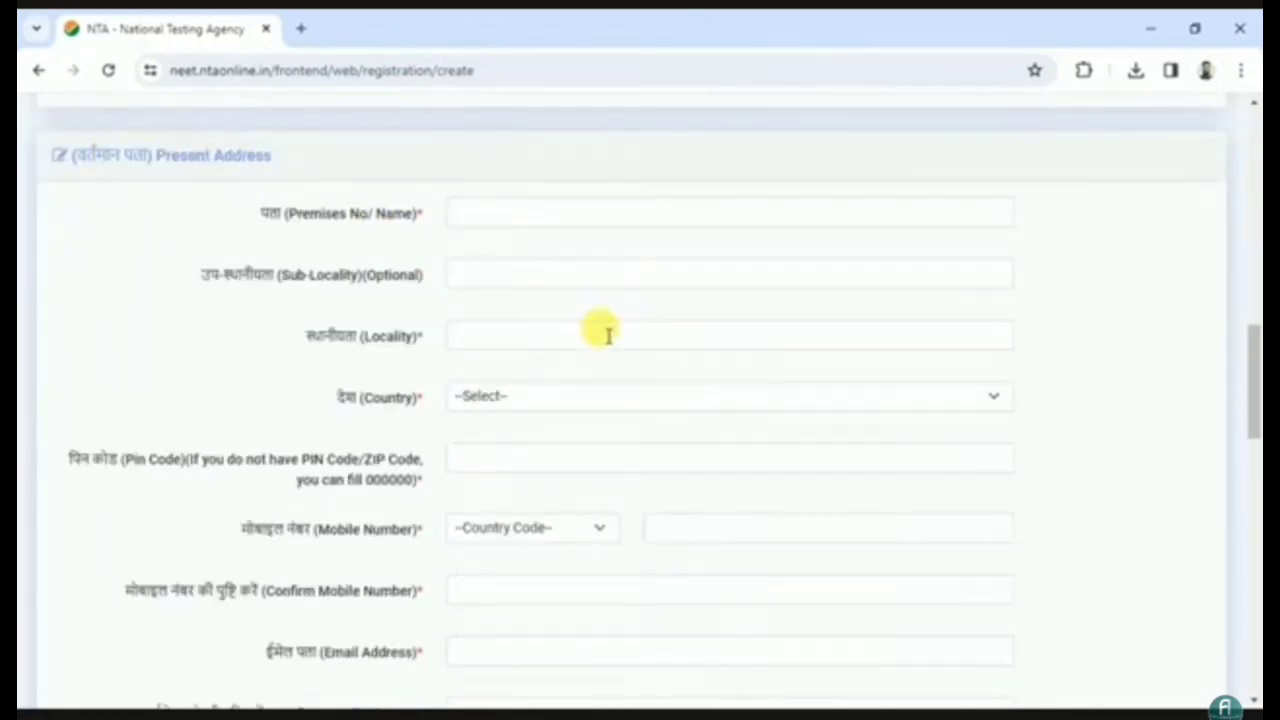
left_click_drag(1256, 368, 1256, 375)
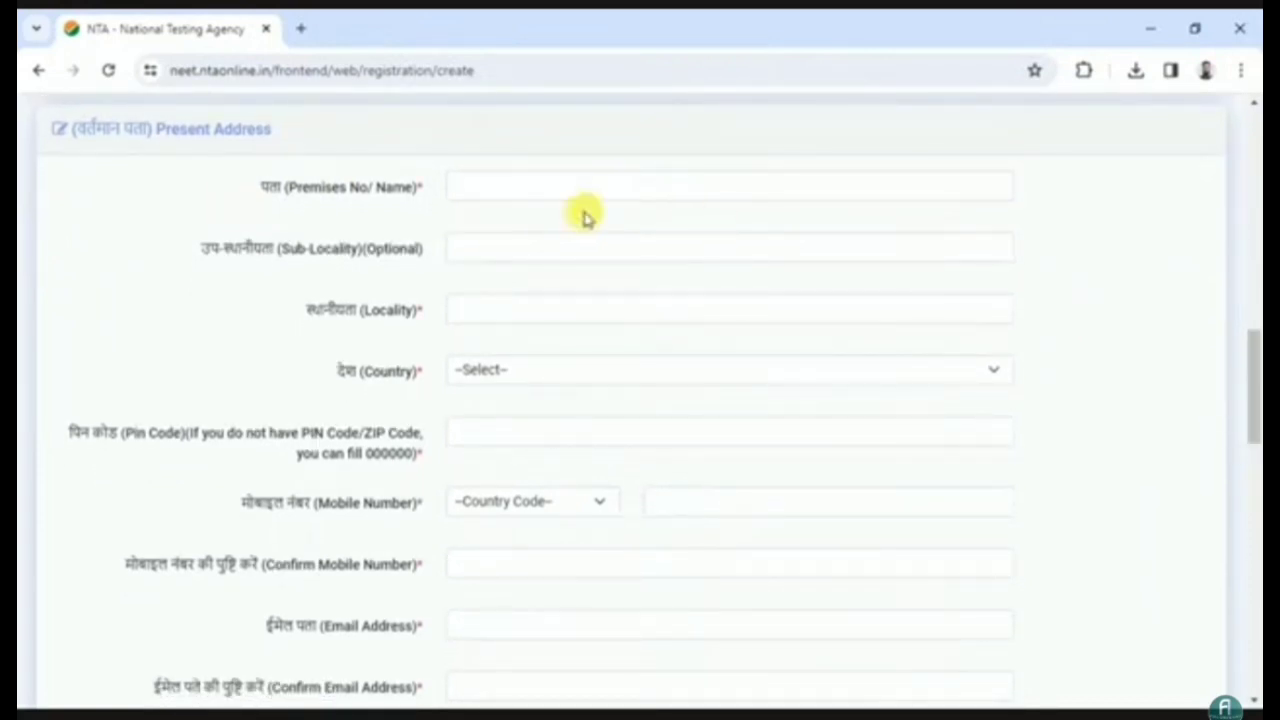
left_click_drag(296, 192, 491, 171)
left_click(494, 173)
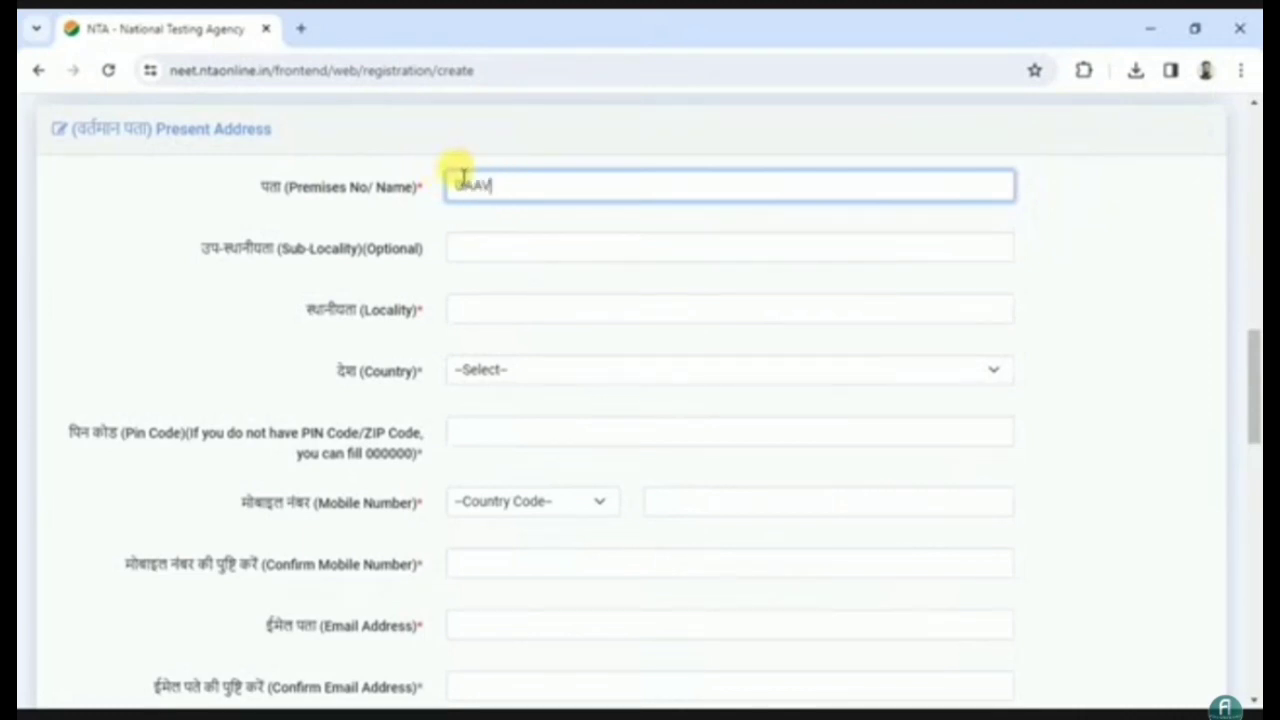
left_click_drag(500, 184, 402, 203)
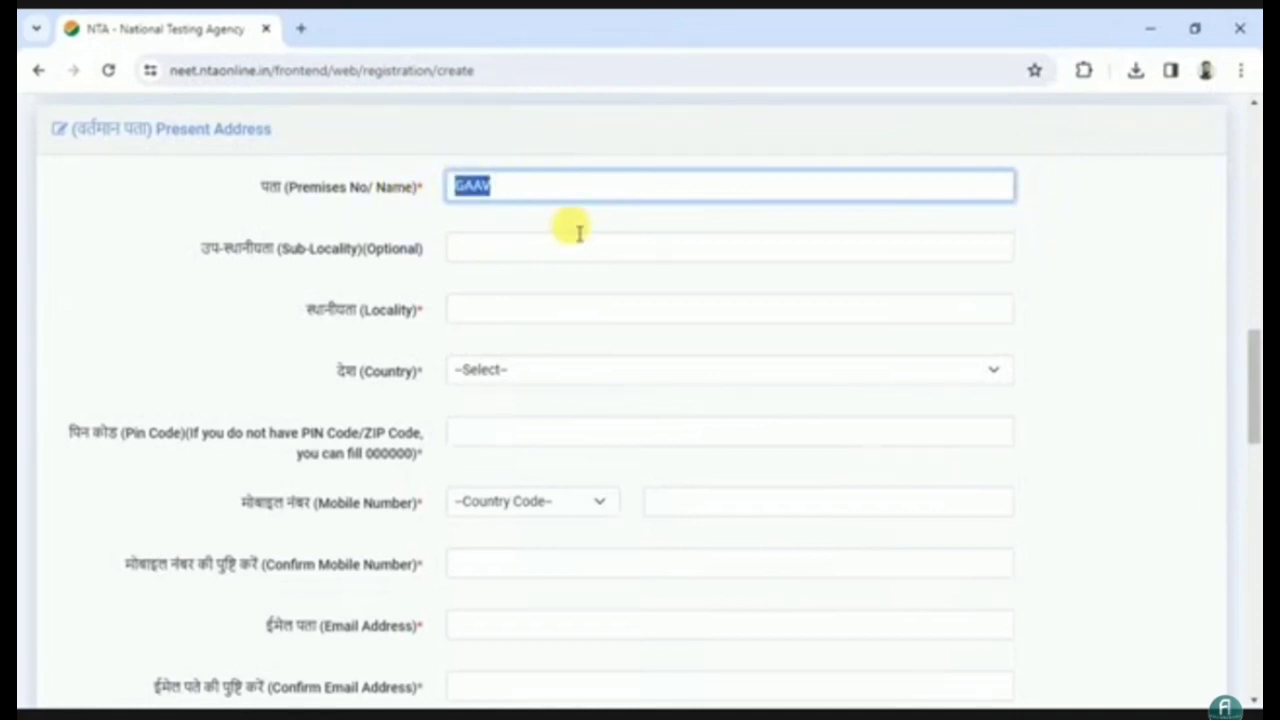
left_click(400, 236)
Leave the optional Sub-Locality blank and enter POST as the Locality of the present address
left_click_drag(332, 250, 366, 249)
left_click(484, 248)
left_click(466, 247)
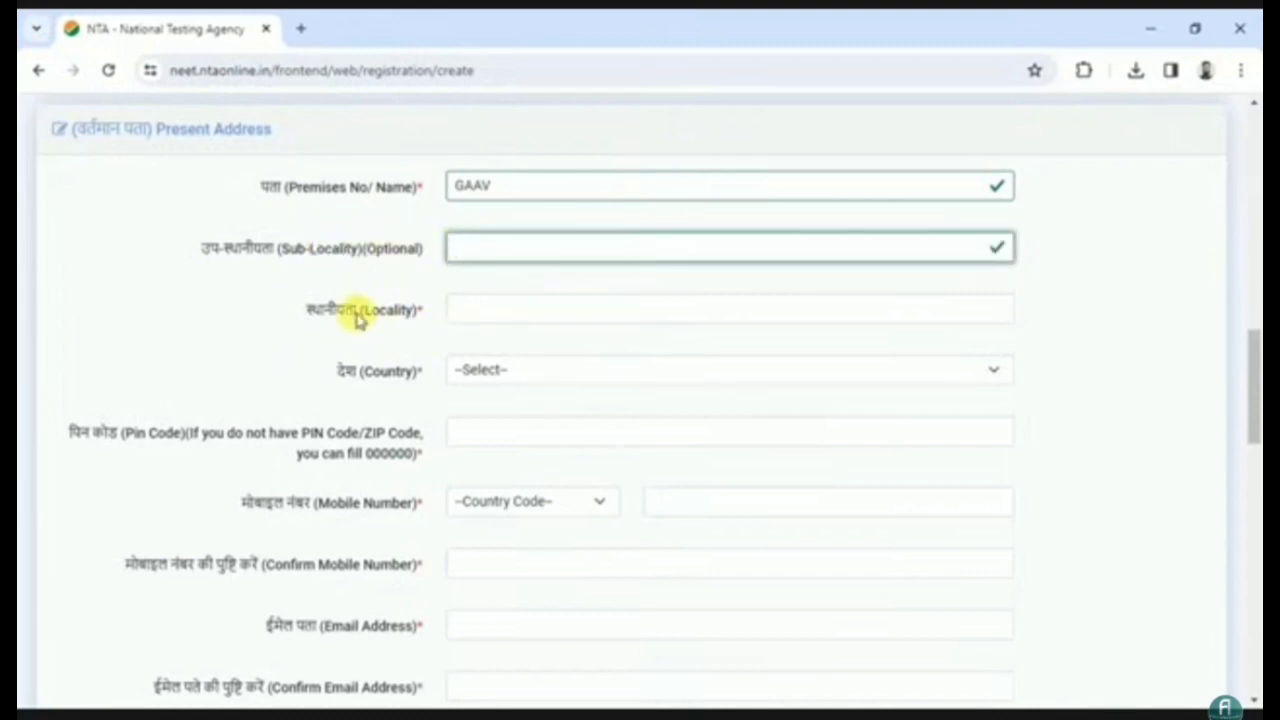
left_click_drag(358, 318, 429, 317)
left_click(476, 308)
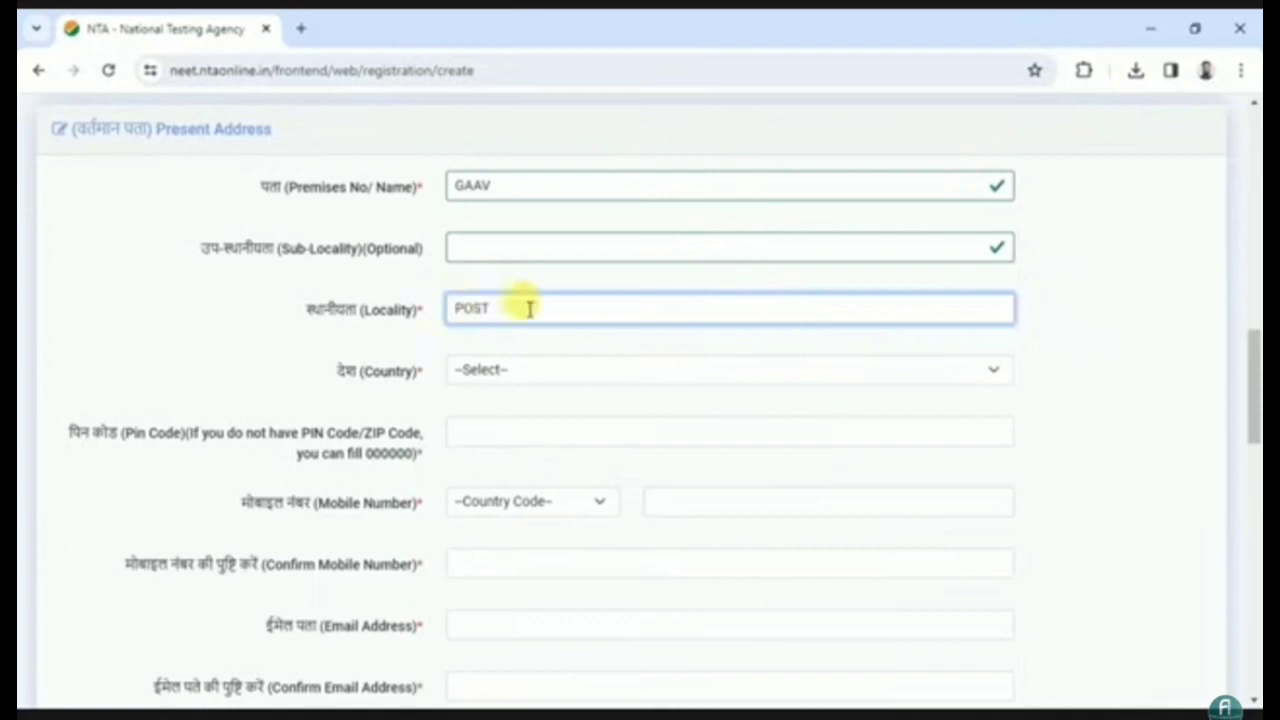
Set the present address's Country to INDIA and its State to UTTAR PRADESH
left_click(371, 370)
left_click(517, 369)
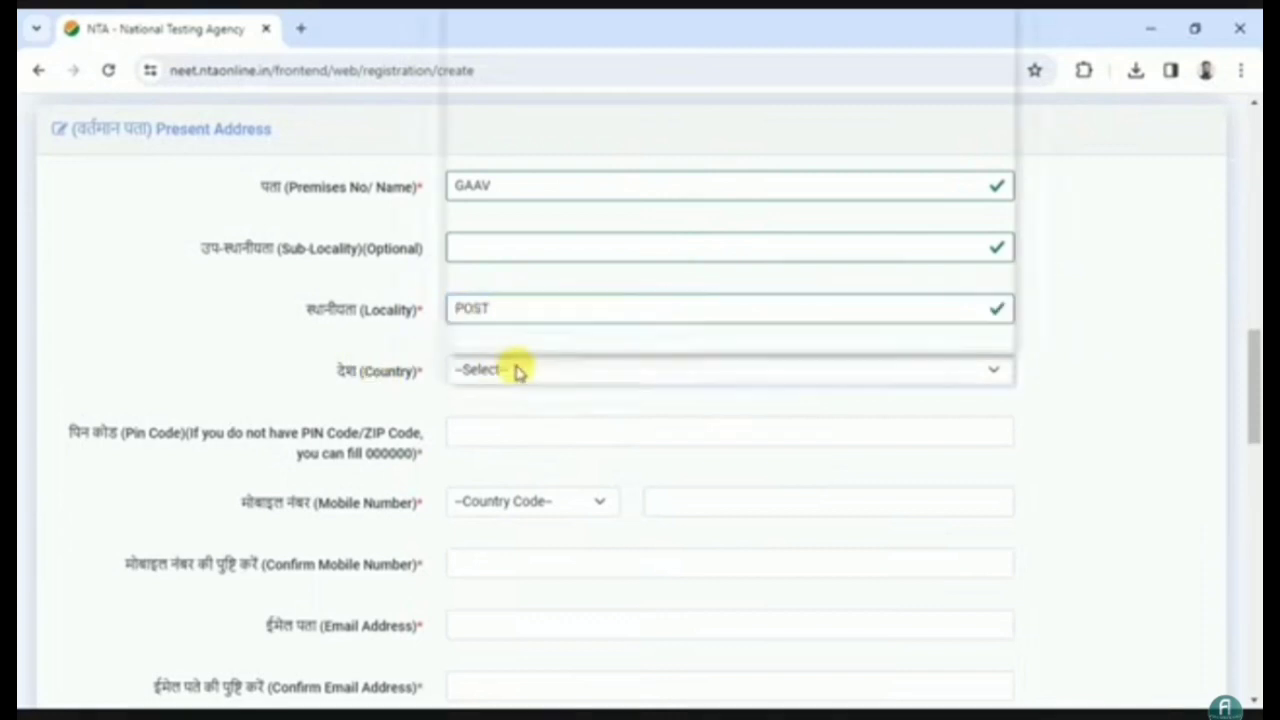
type("india")
key("Return")
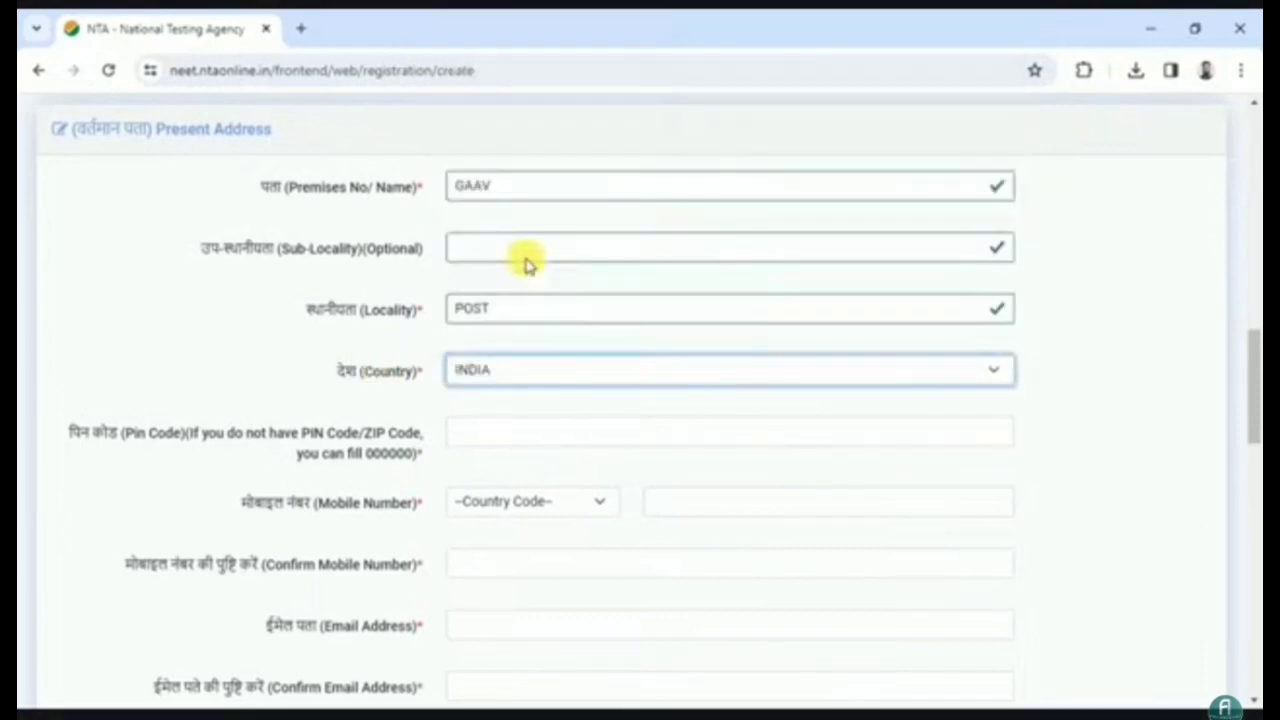
left_click(520, 438)
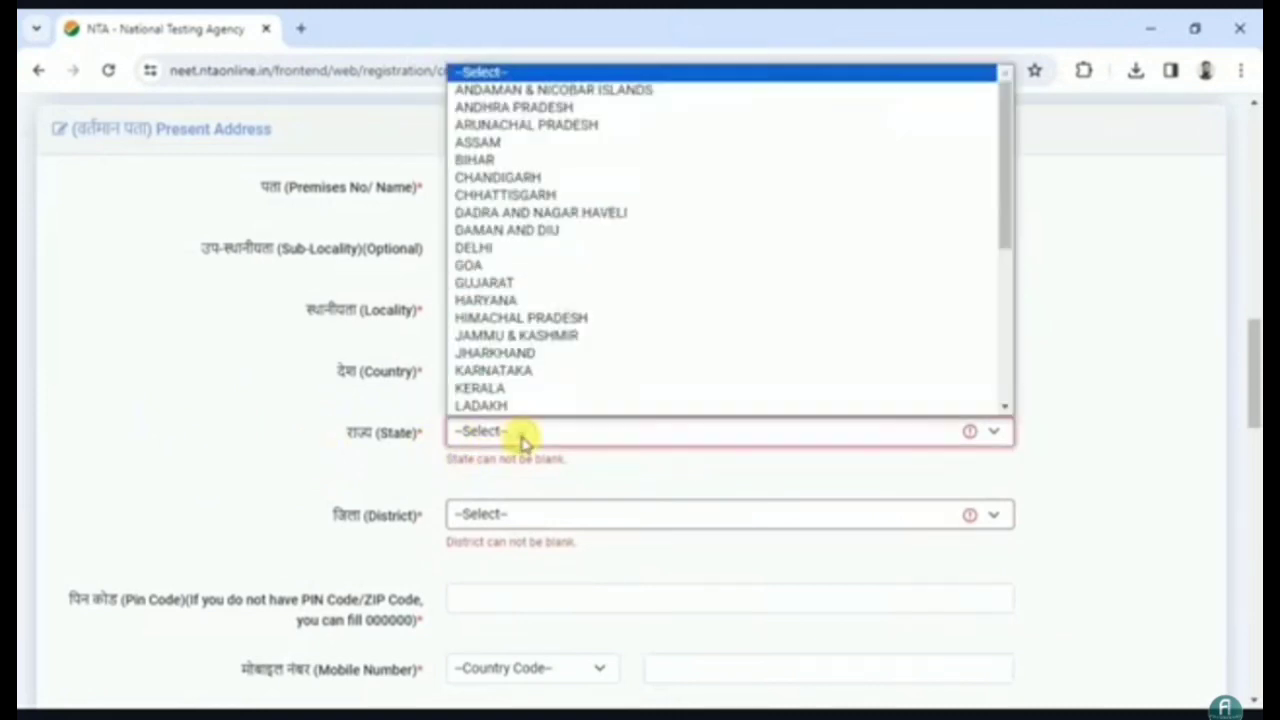
key("u")
key("Return")
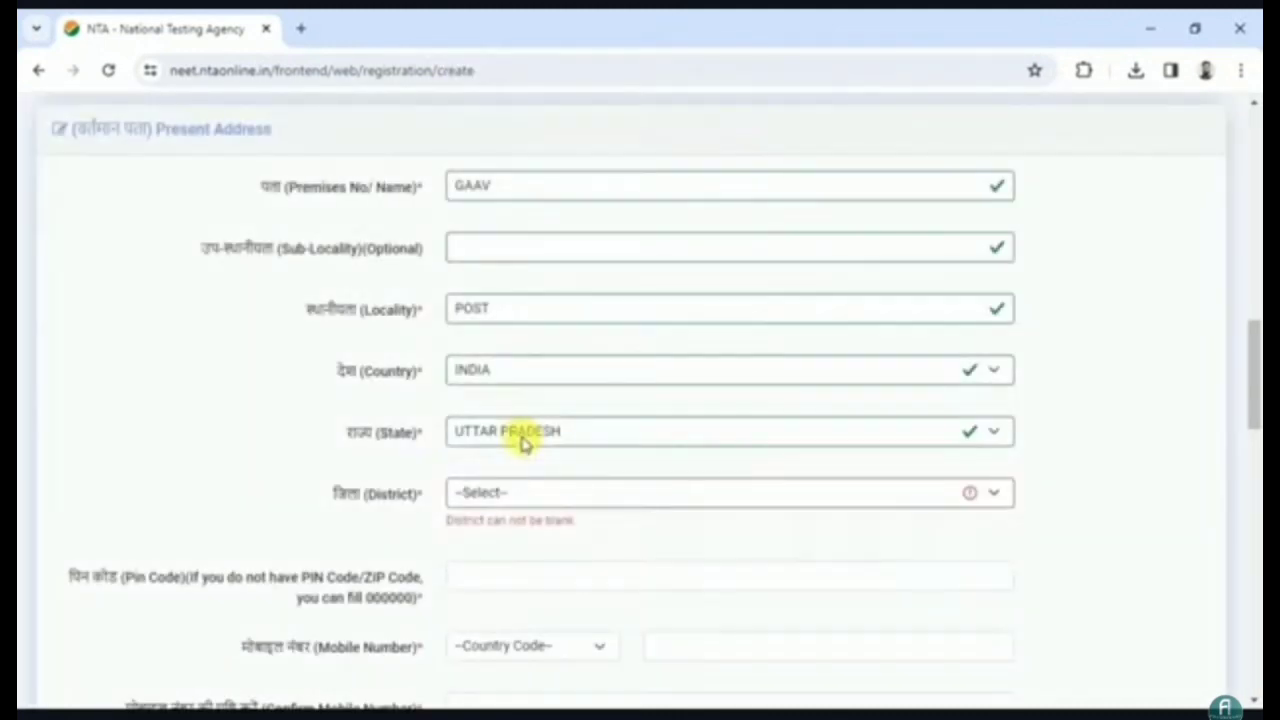
Examine the District and Pin Code fields of the present address
left_click_drag(337, 497, 392, 502)
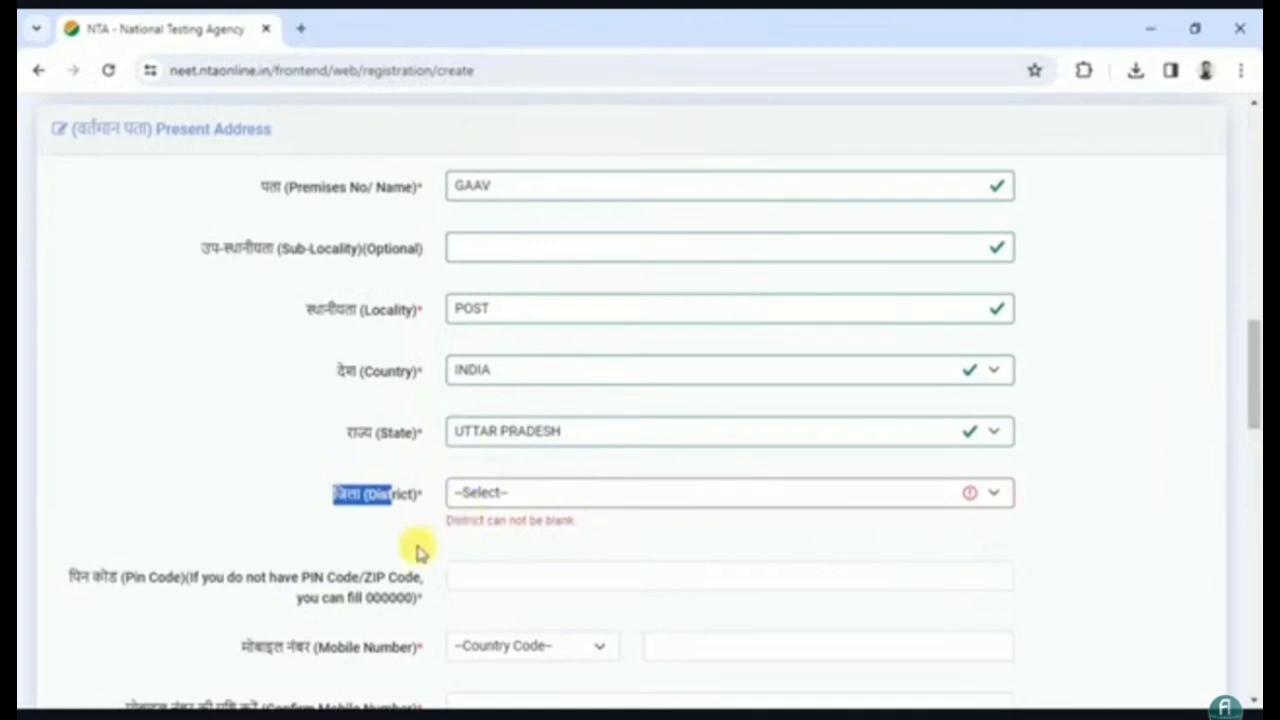
left_click_drag(176, 572, 200, 578)
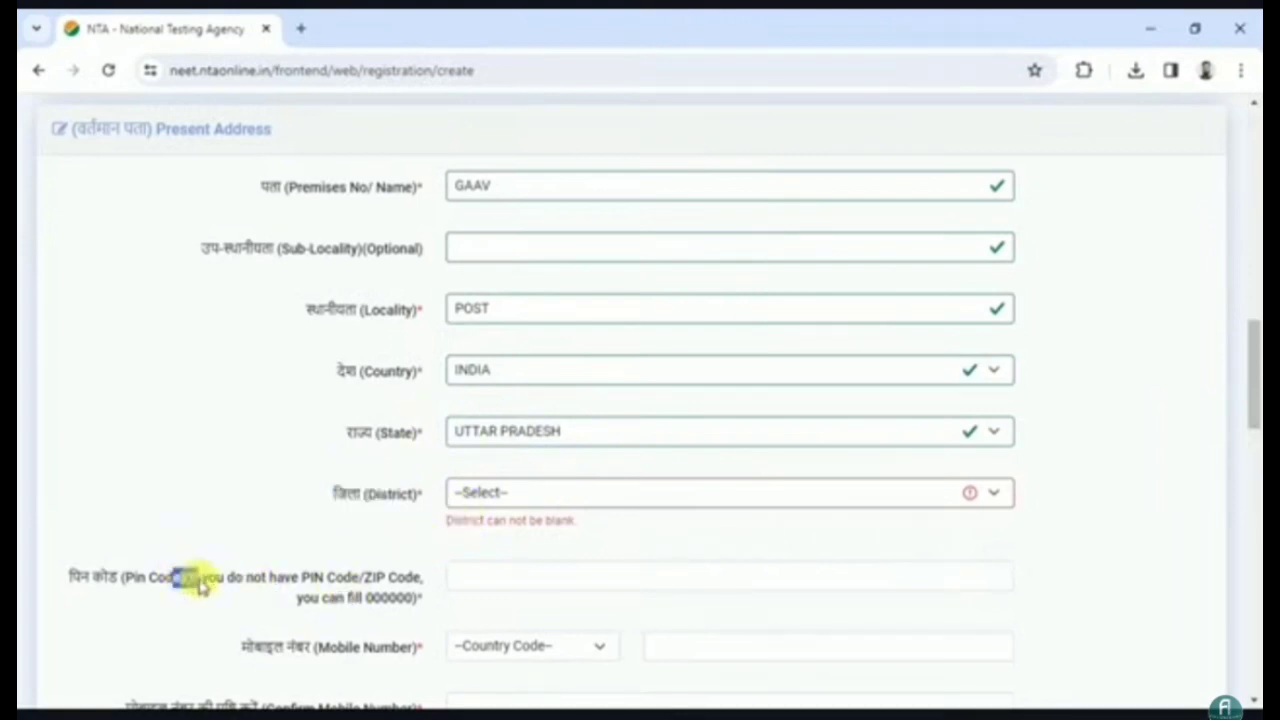
left_click(504, 577)
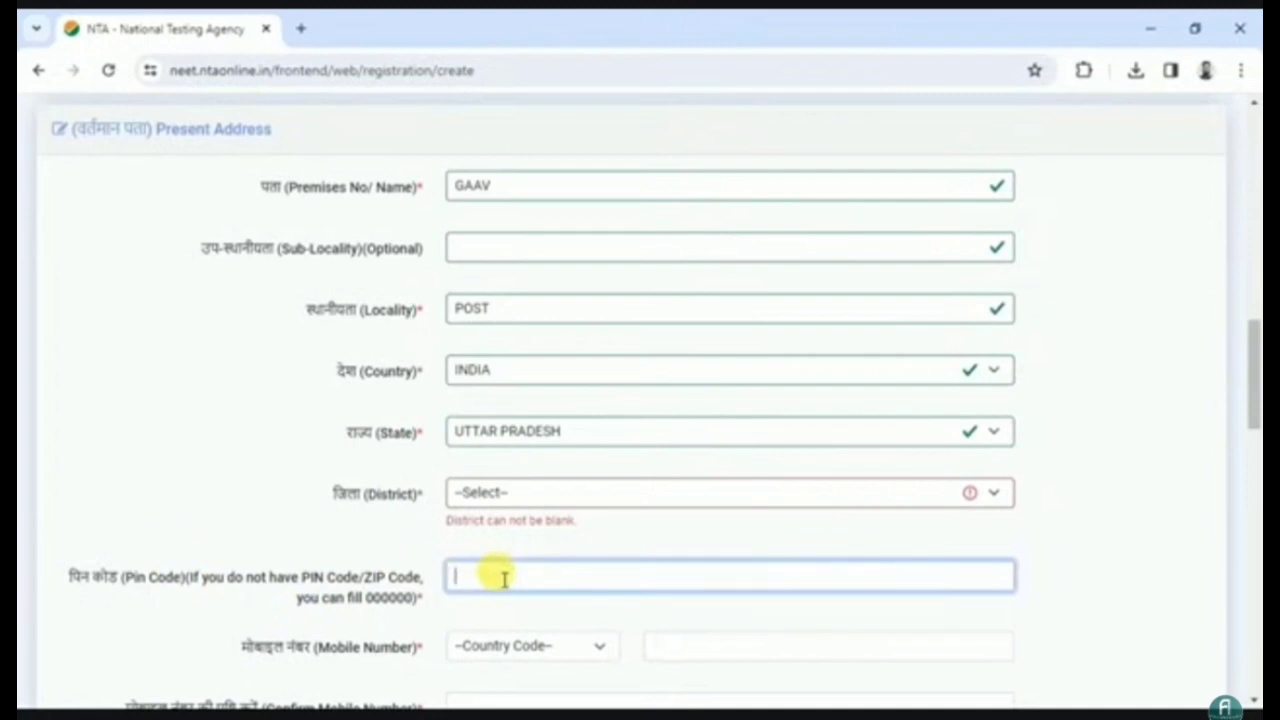
Set the country code of the Mobile Number to +91
scroll(1151, 466, "down", 5)
left_click_drag(278, 134, 410, 128)
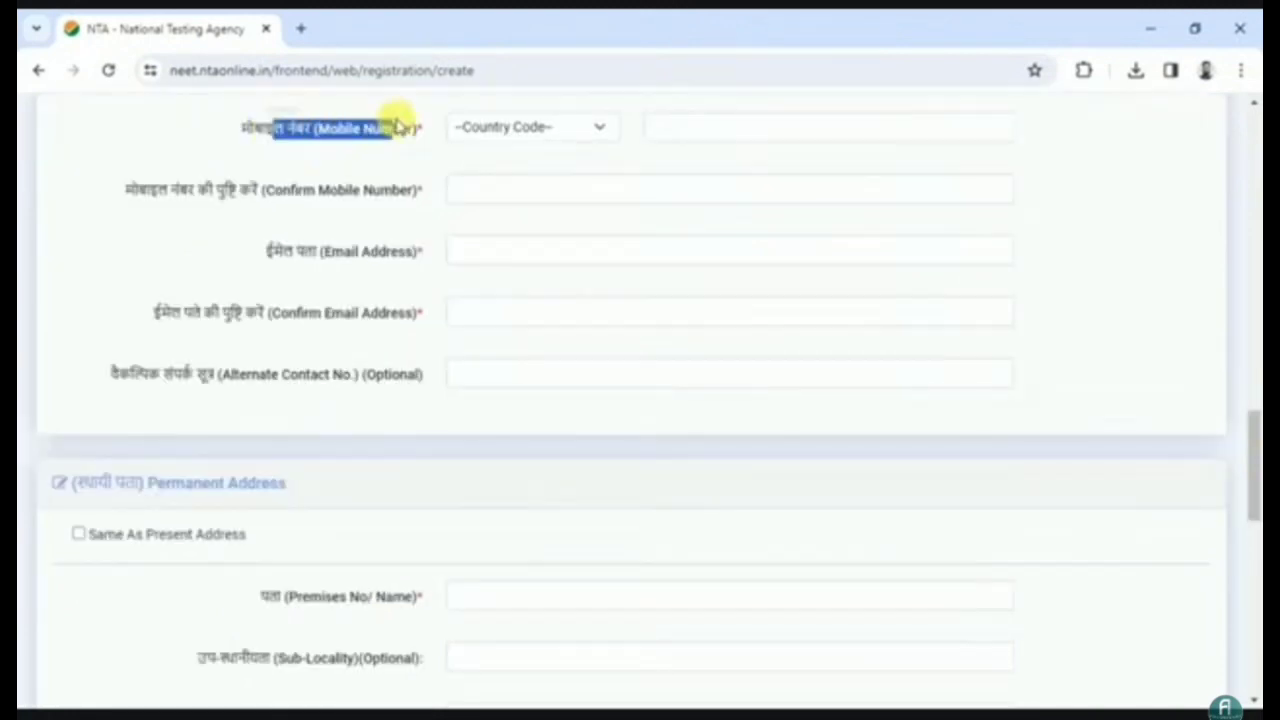
left_click(434, 162)
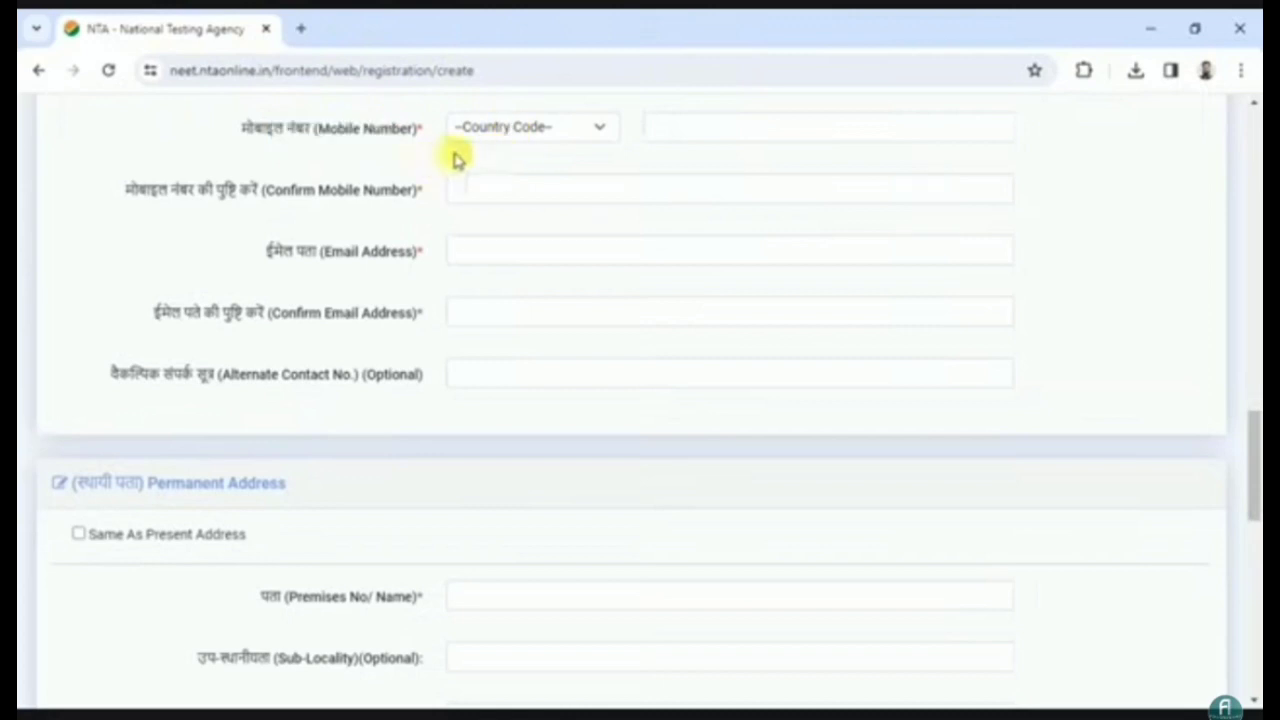
left_click(509, 129)
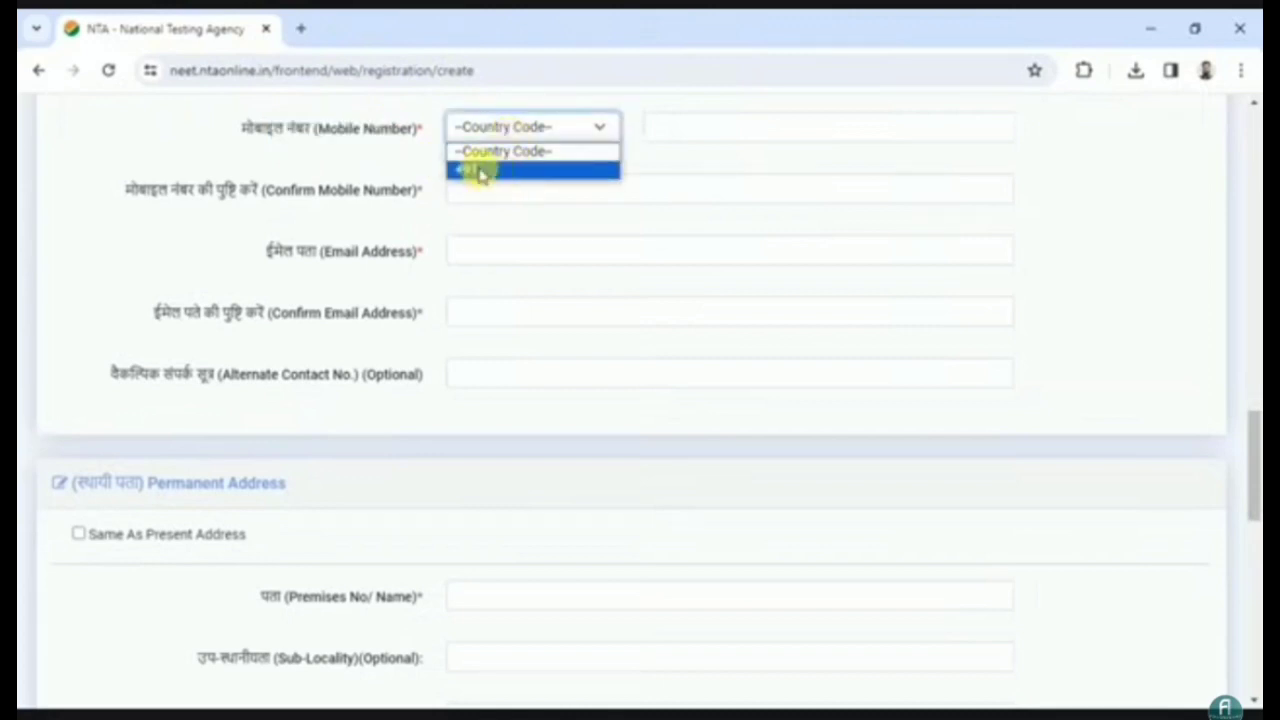
left_click(481, 172)
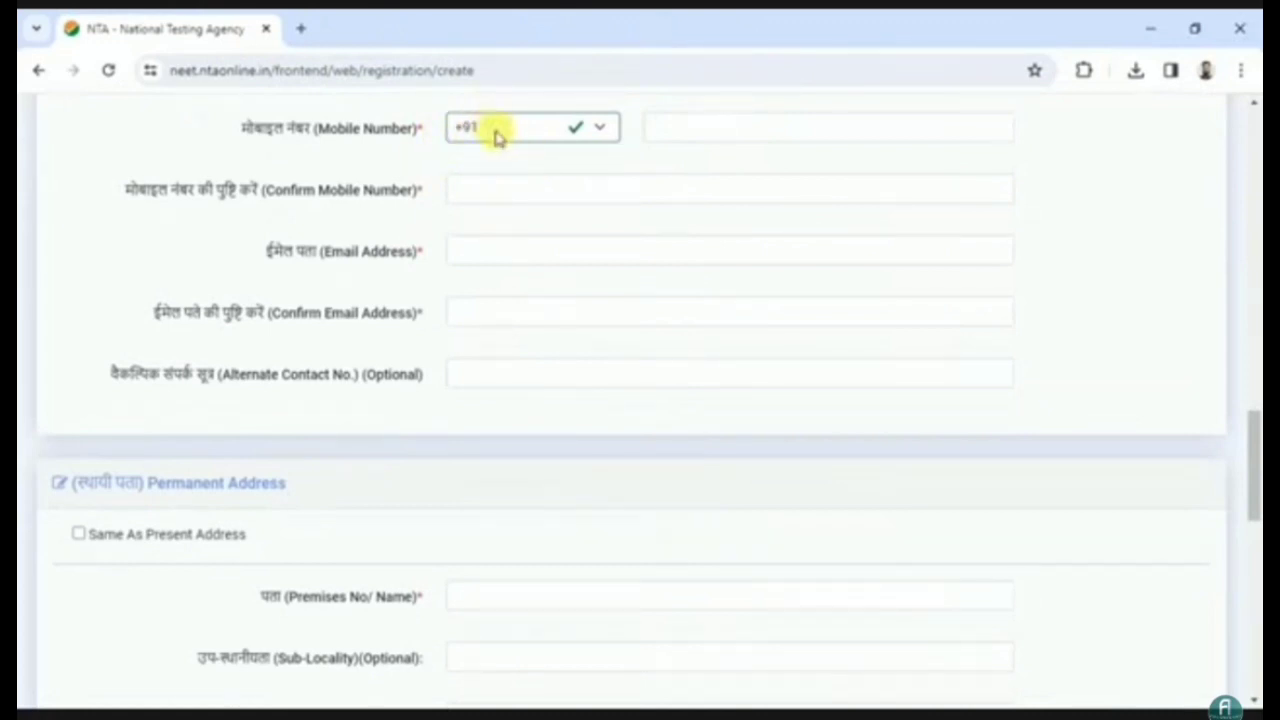
Go through the Mobile Number, Confirm Mobile Number and Email Address fields of the present address
left_click(690, 127)
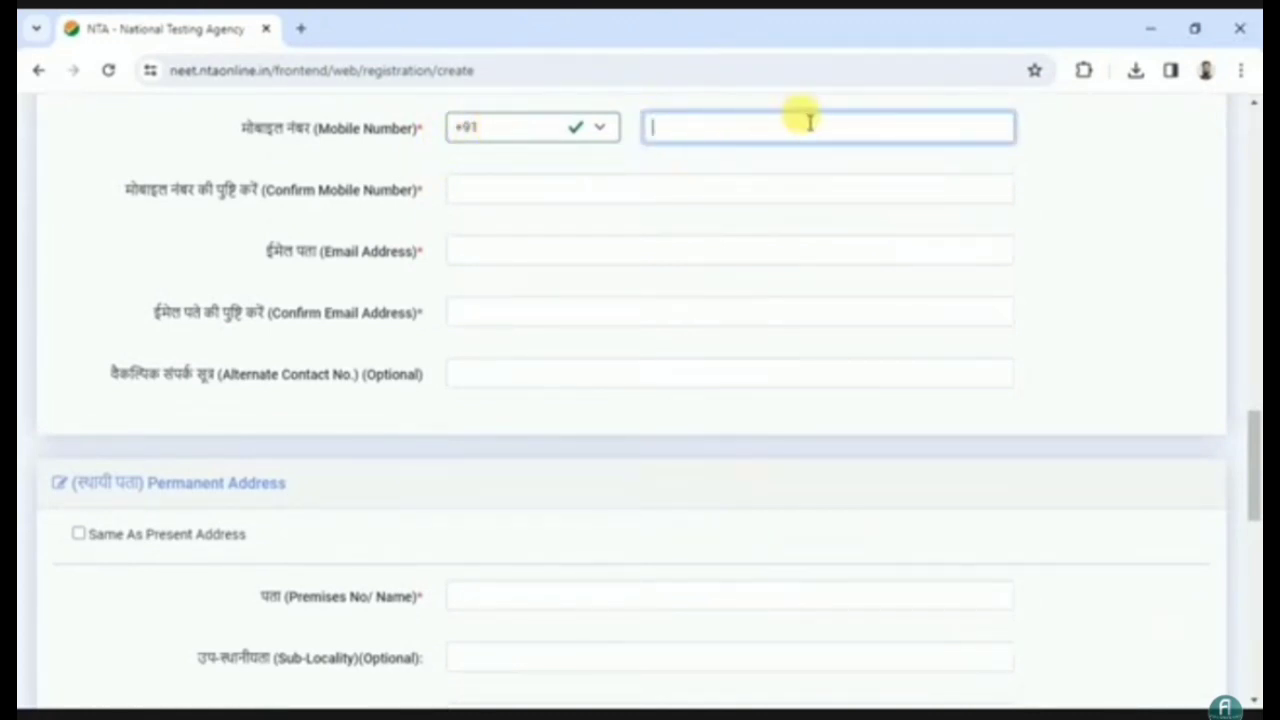
left_click(486, 190)
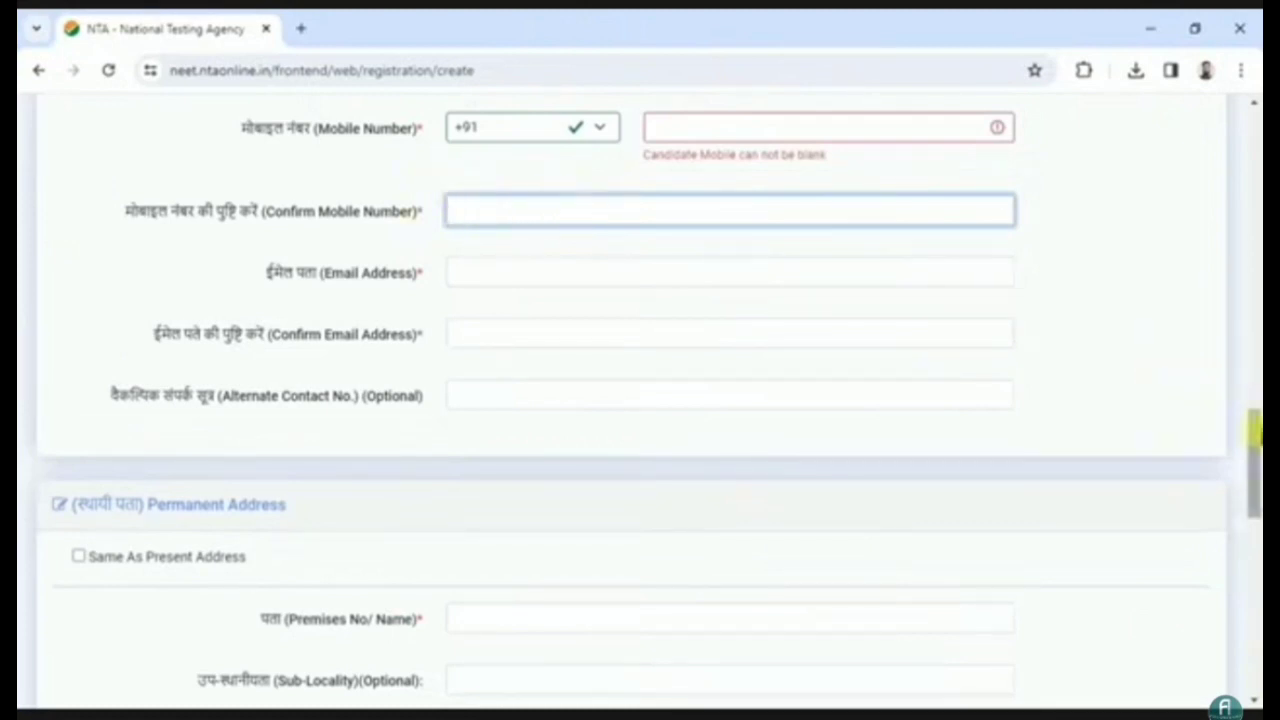
scroll(1251, 428, "down", 2)
left_click(482, 122)
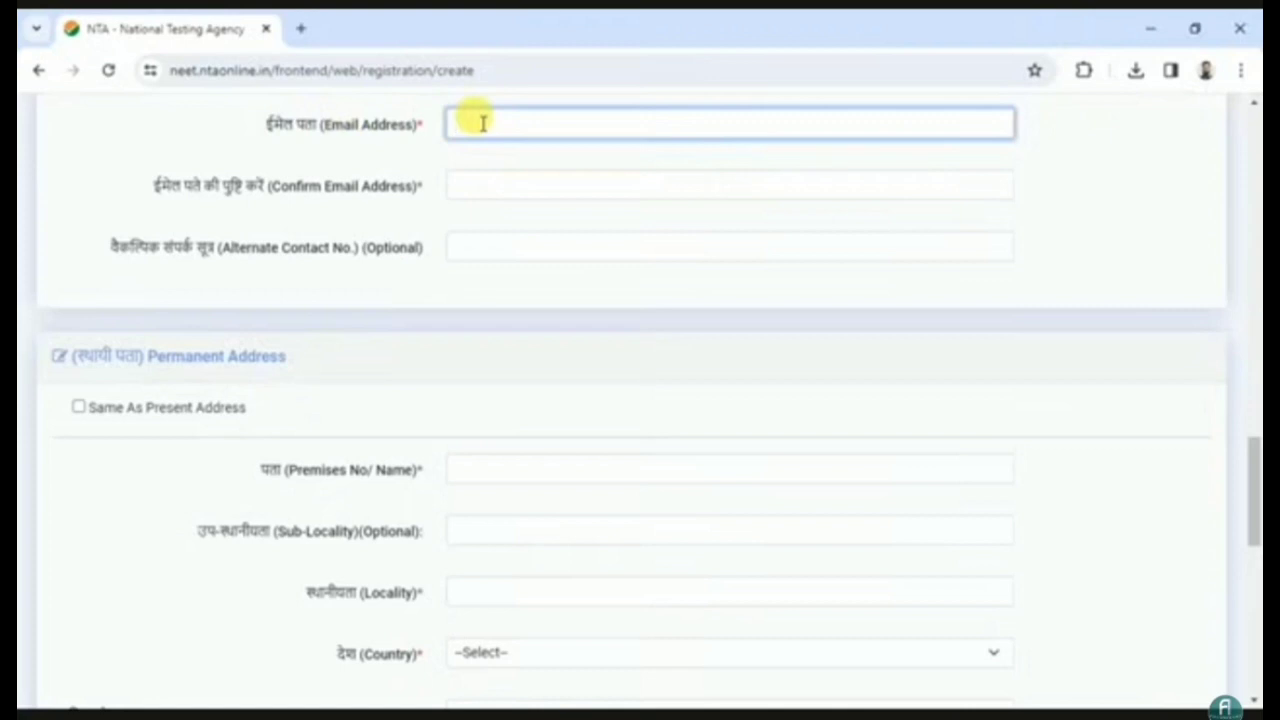
scroll(334, 134, "down", 1)
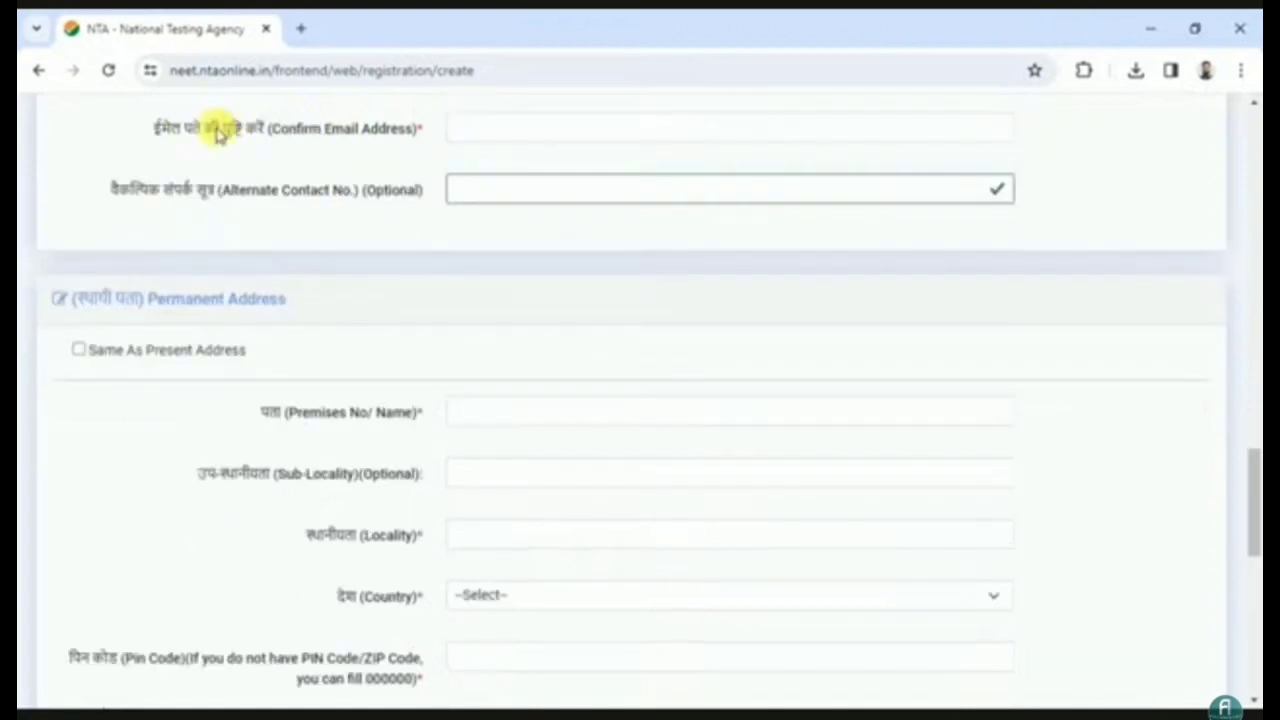
Examine the Confirm Email Address and Alternate Contact No. fields of the present address, and the fields of the Permanent Address section
left_click_drag(219, 130, 360, 138)
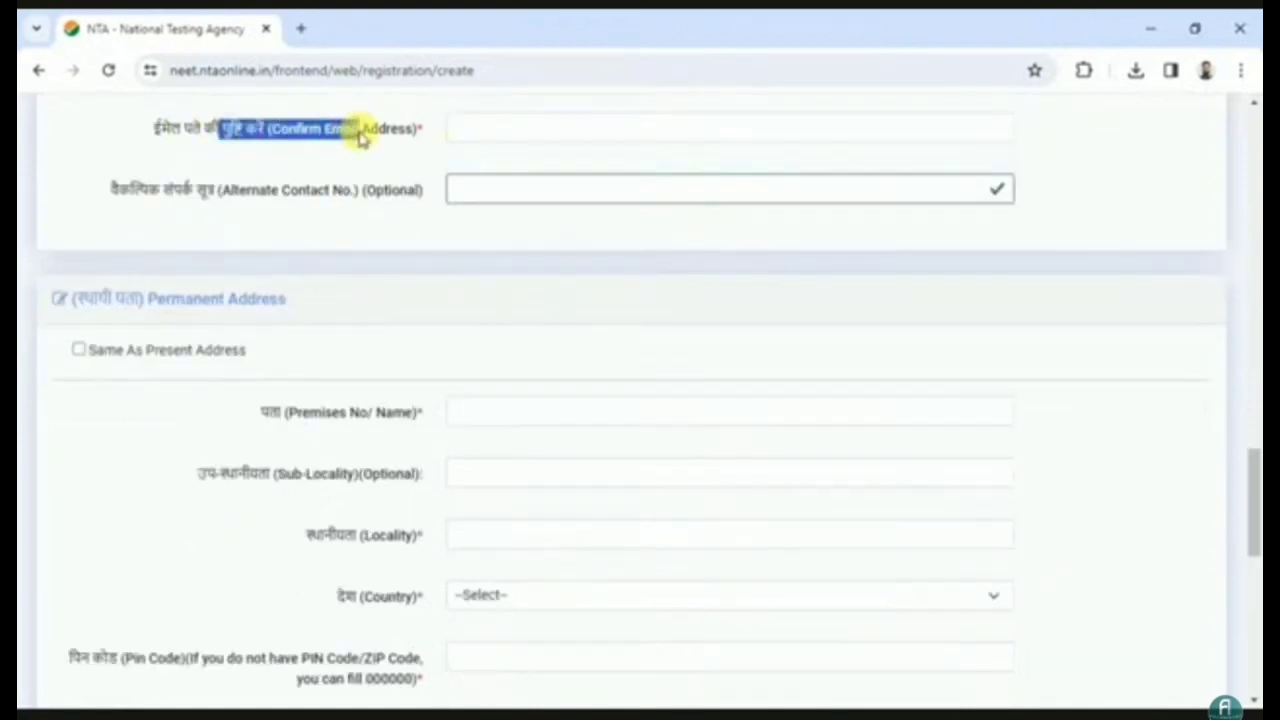
left_click(478, 129)
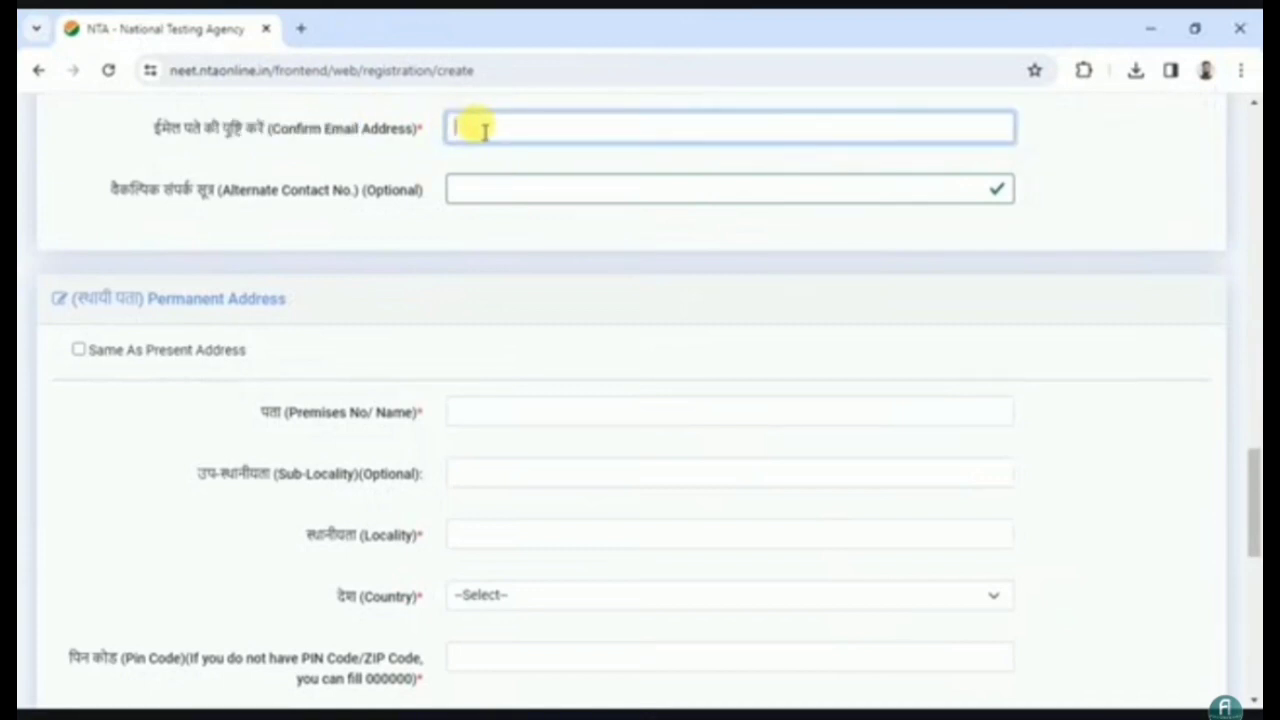
double_click(320, 192)
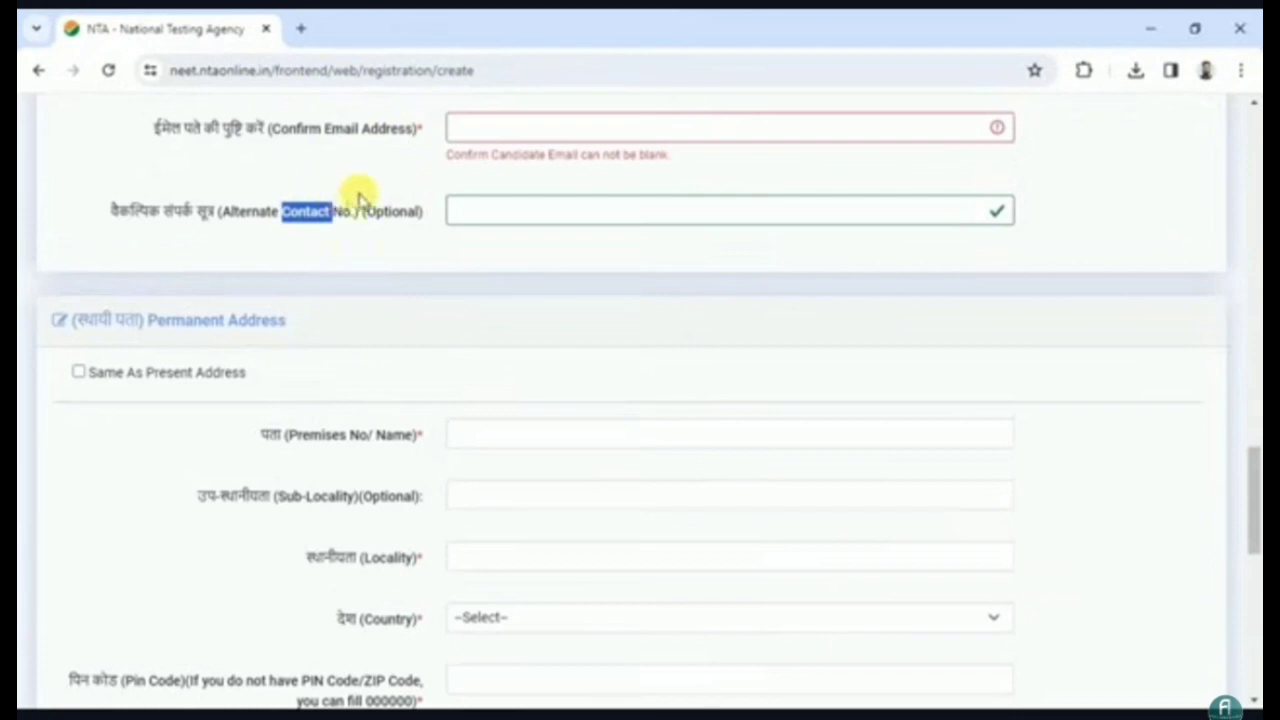
left_click(481, 212)
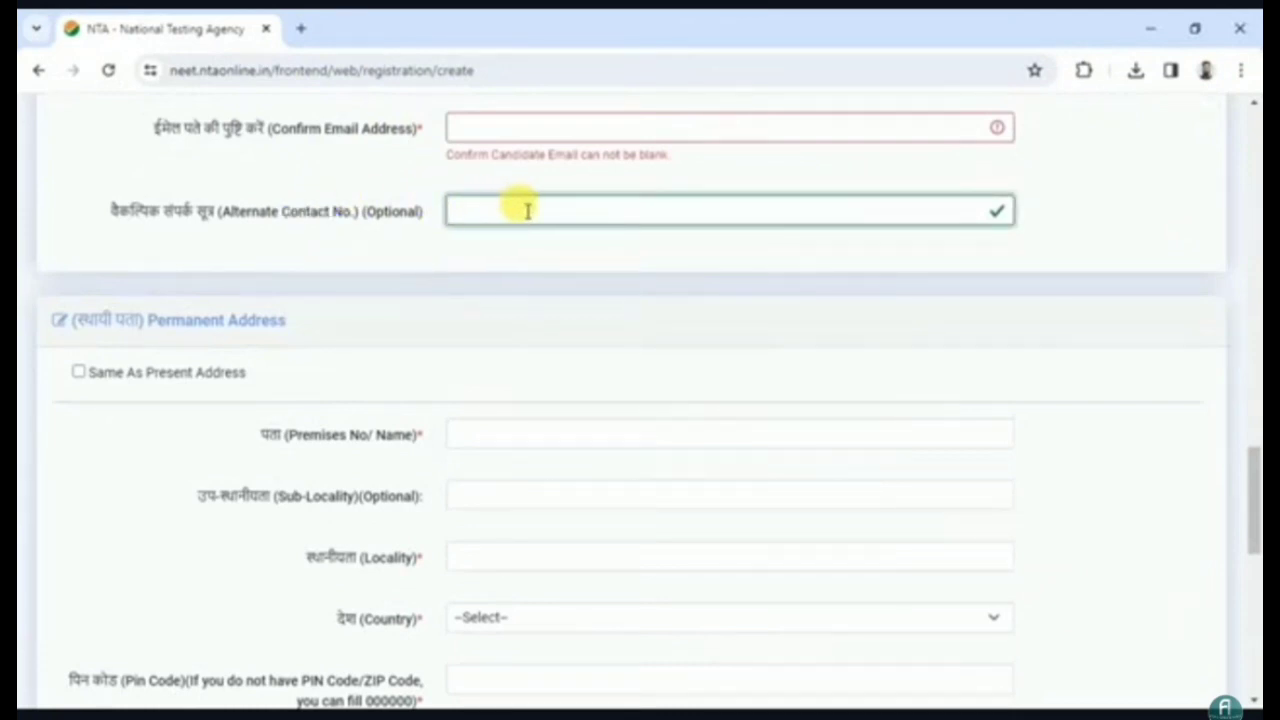
scroll(157, 280, "down", 2)
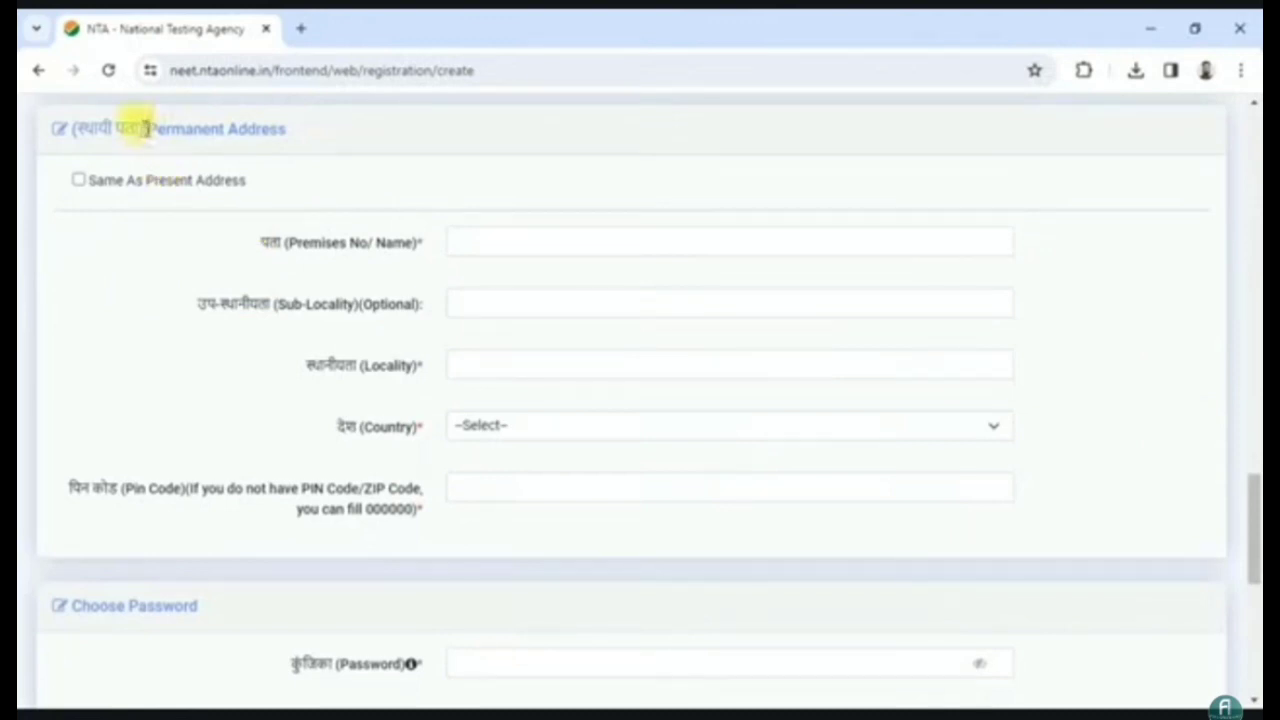
left_click_drag(145, 128, 262, 134)
left_click(165, 314)
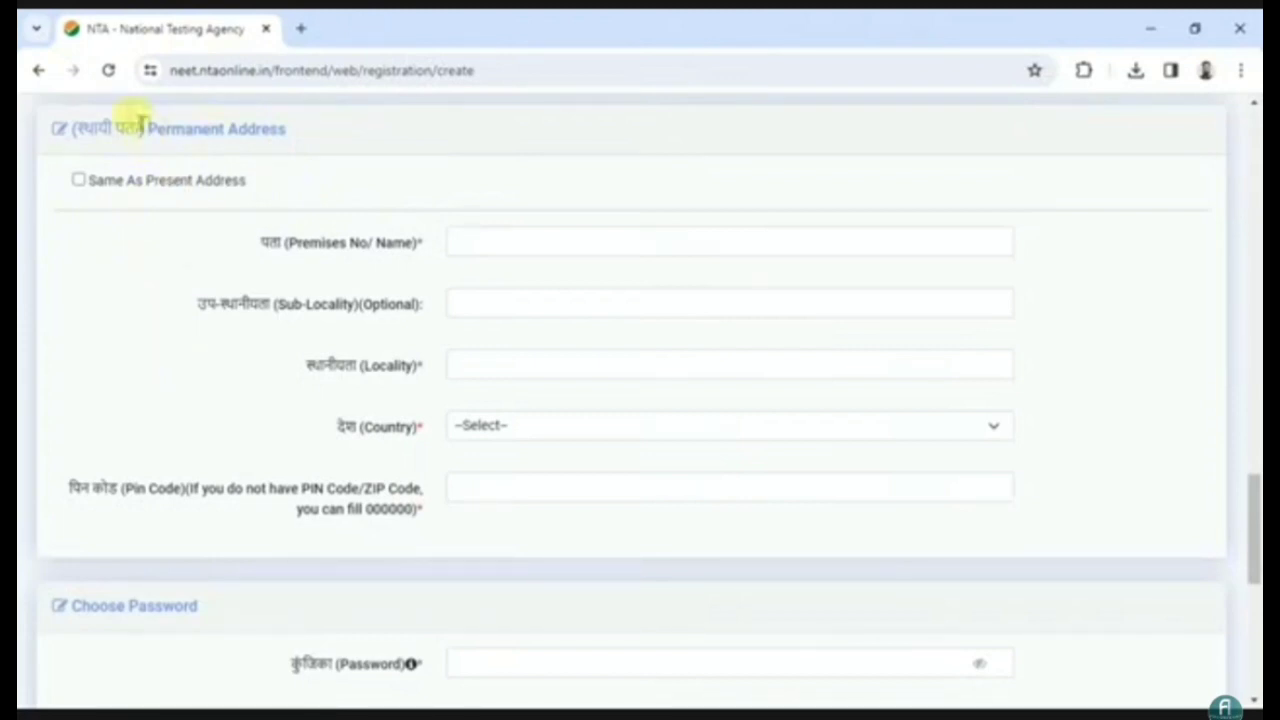
left_click_drag(130, 135, 265, 135)
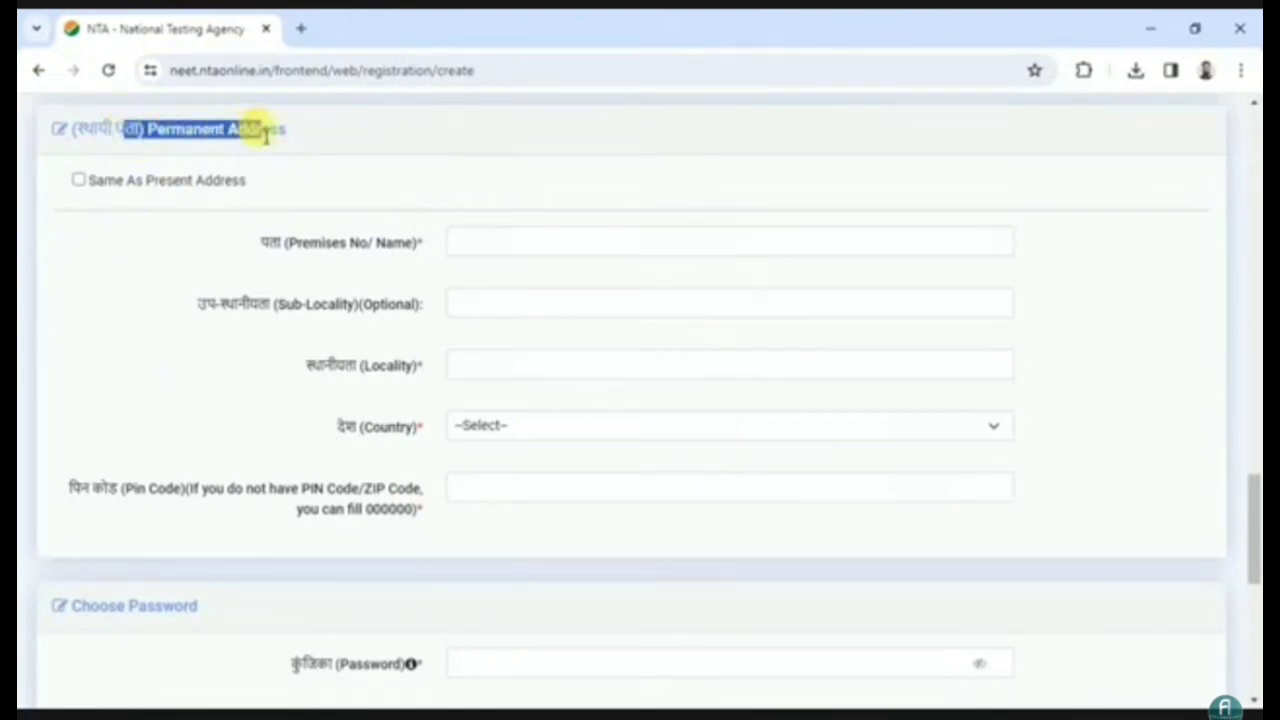
left_click(266, 136)
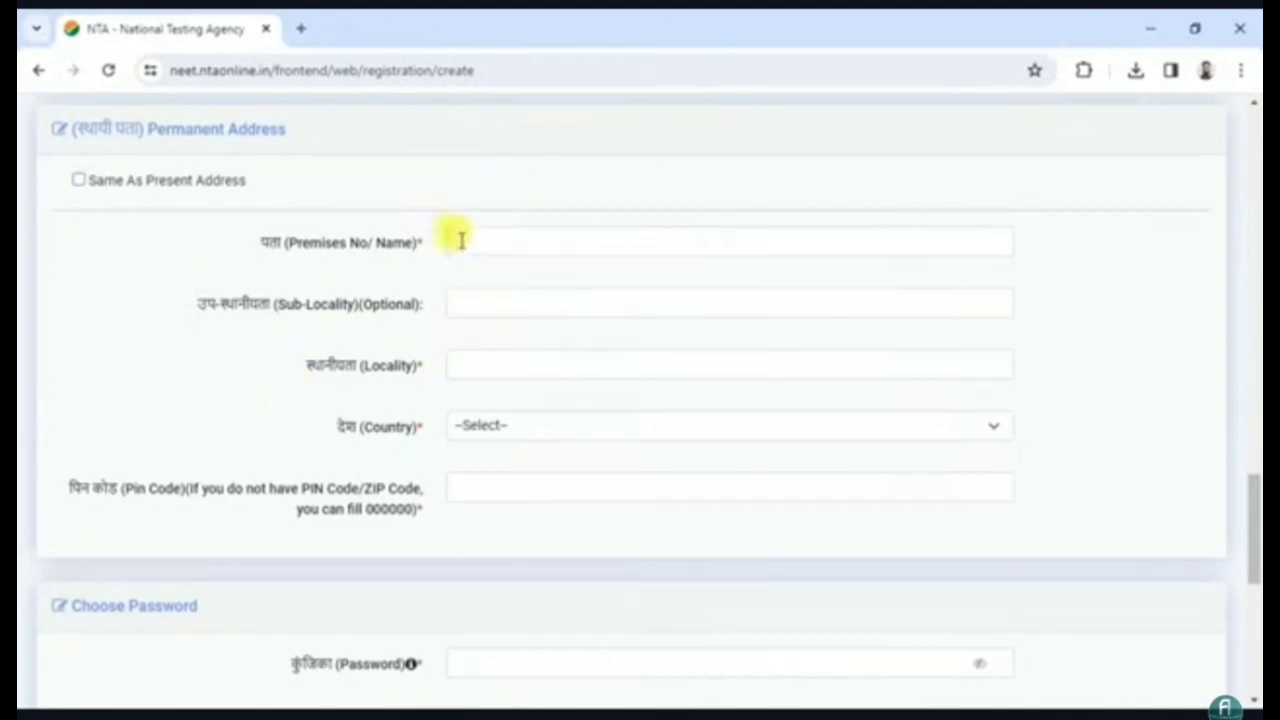
left_click_drag(326, 243, 392, 468)
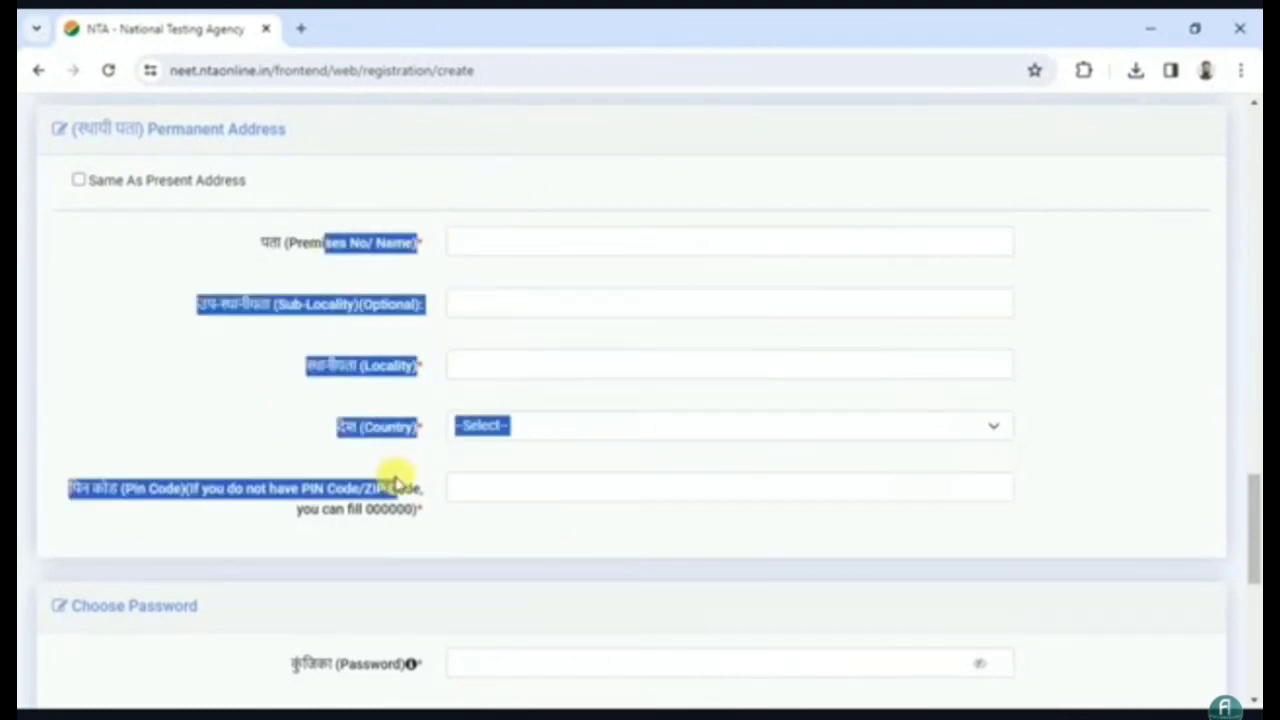
Enter the account password and its confirmation in the Choose Password section, following the stated password rules
scroll(78, 150, "down", 5)
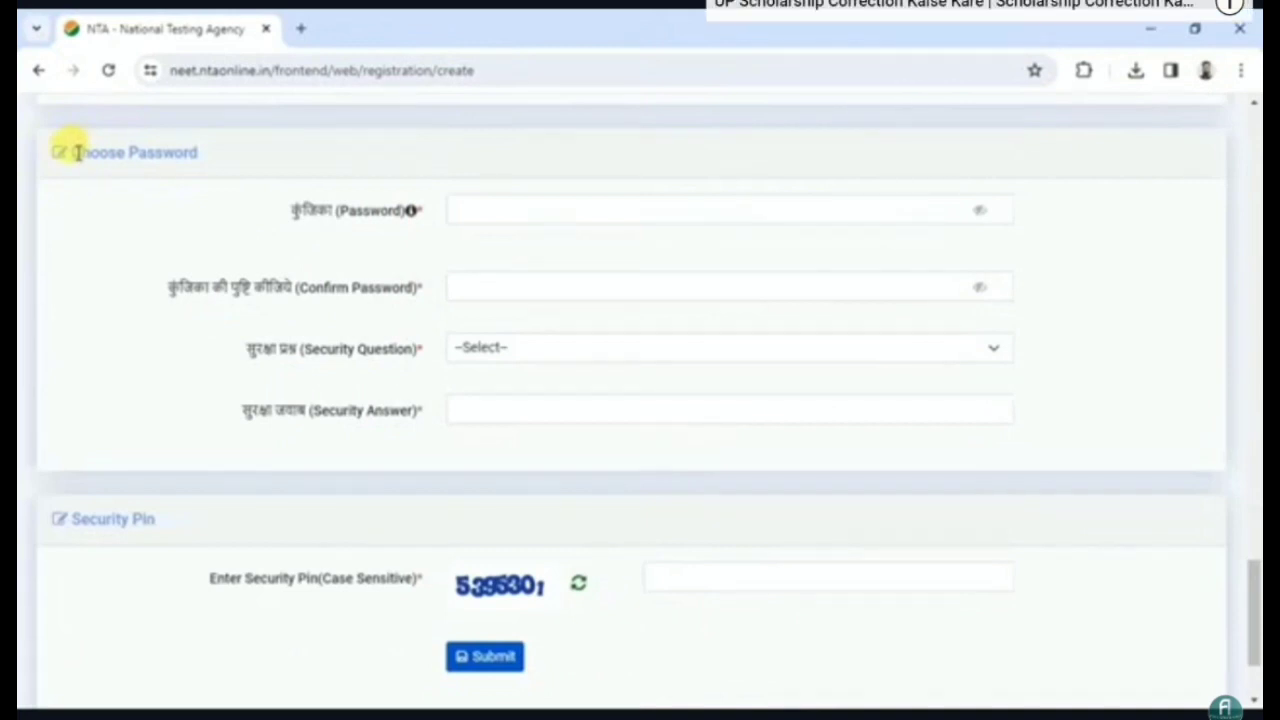
left_click_drag(78, 150, 194, 149)
left_click(258, 246)
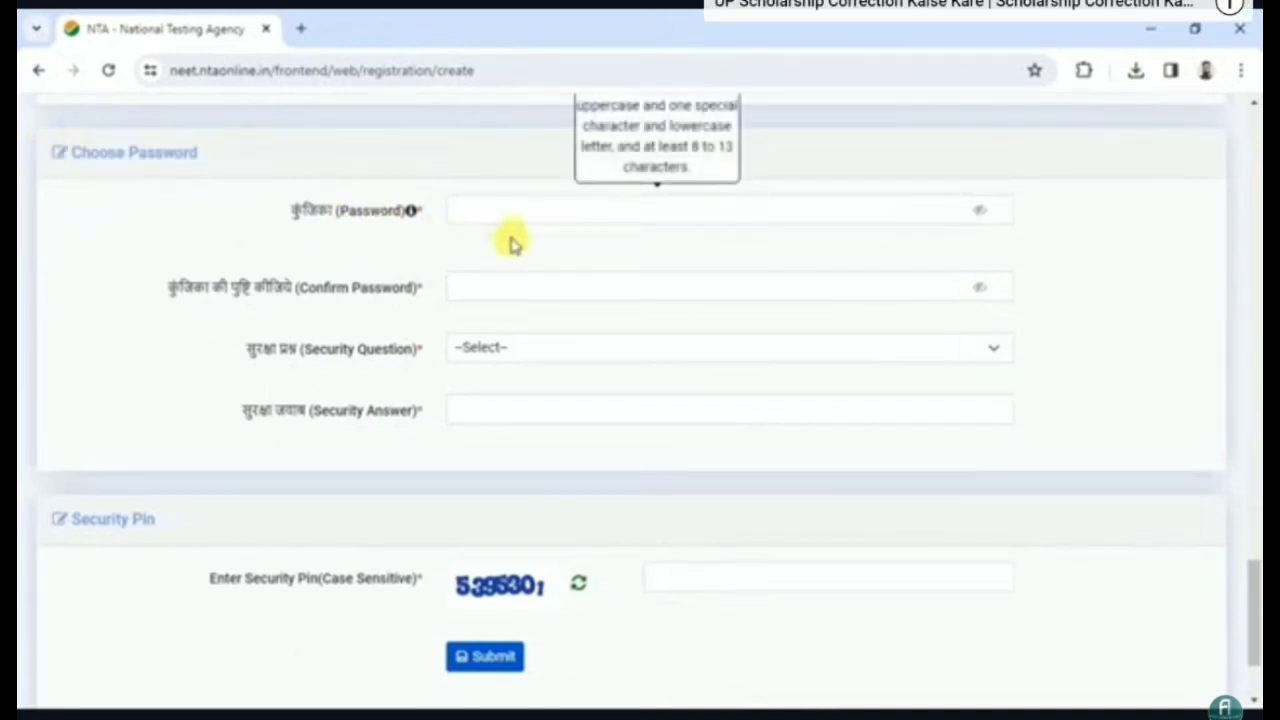
scroll(1254, 560, "up", 1)
left_click(594, 266)
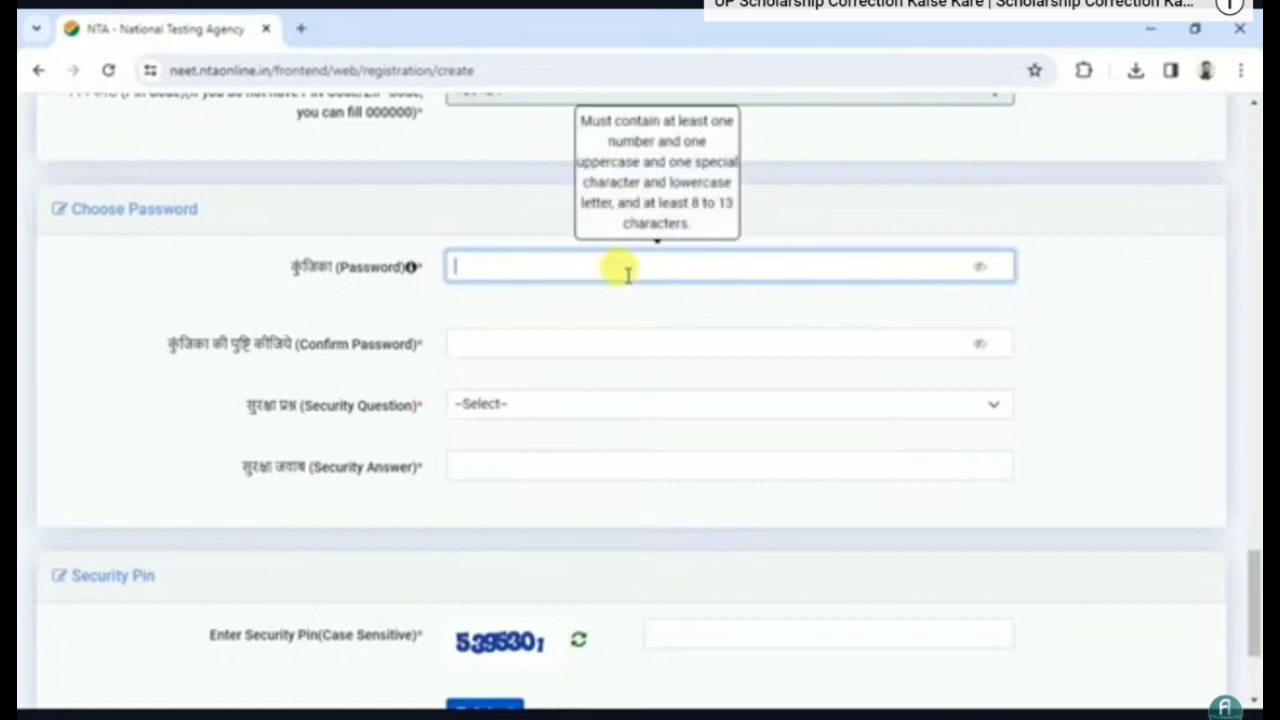
mouse_move(632, 275)
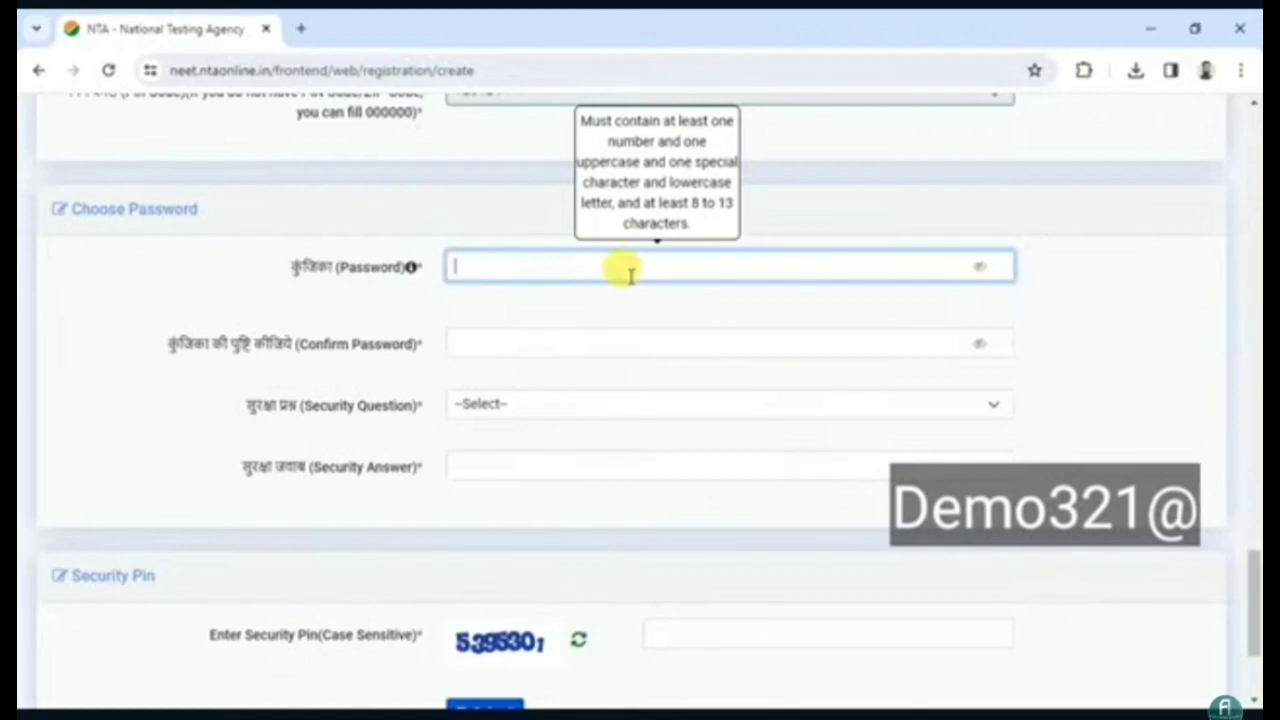
left_click(346, 310)
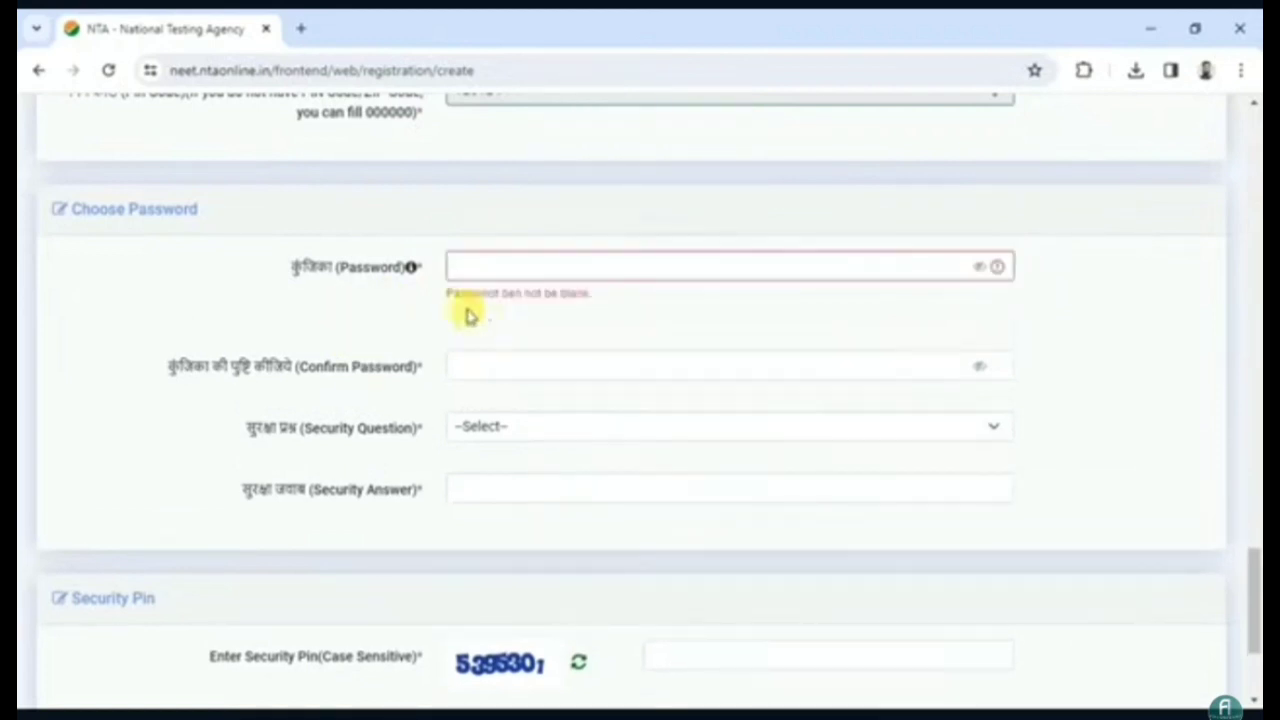
left_click(485, 368)
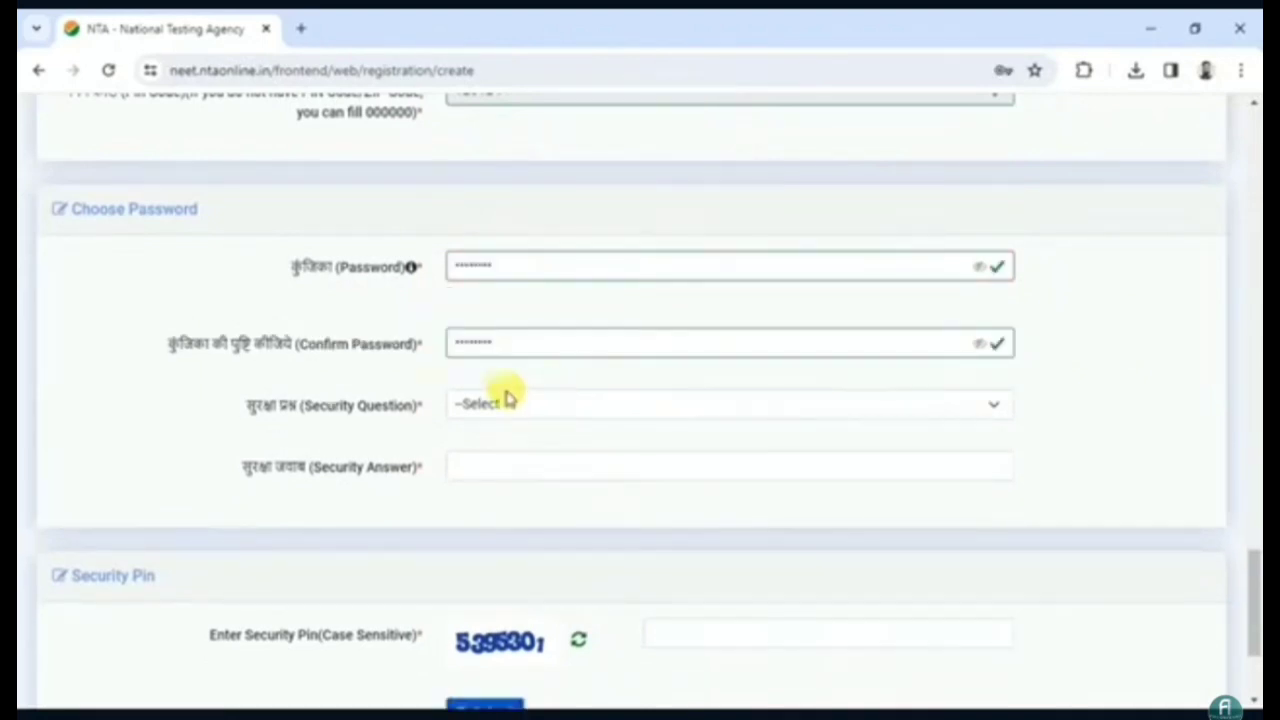
Set the Security Question to WHAT IS YOUR FAVOURITE BOOK? and fill in the Security Answer
left_click_drag(322, 412, 443, 414)
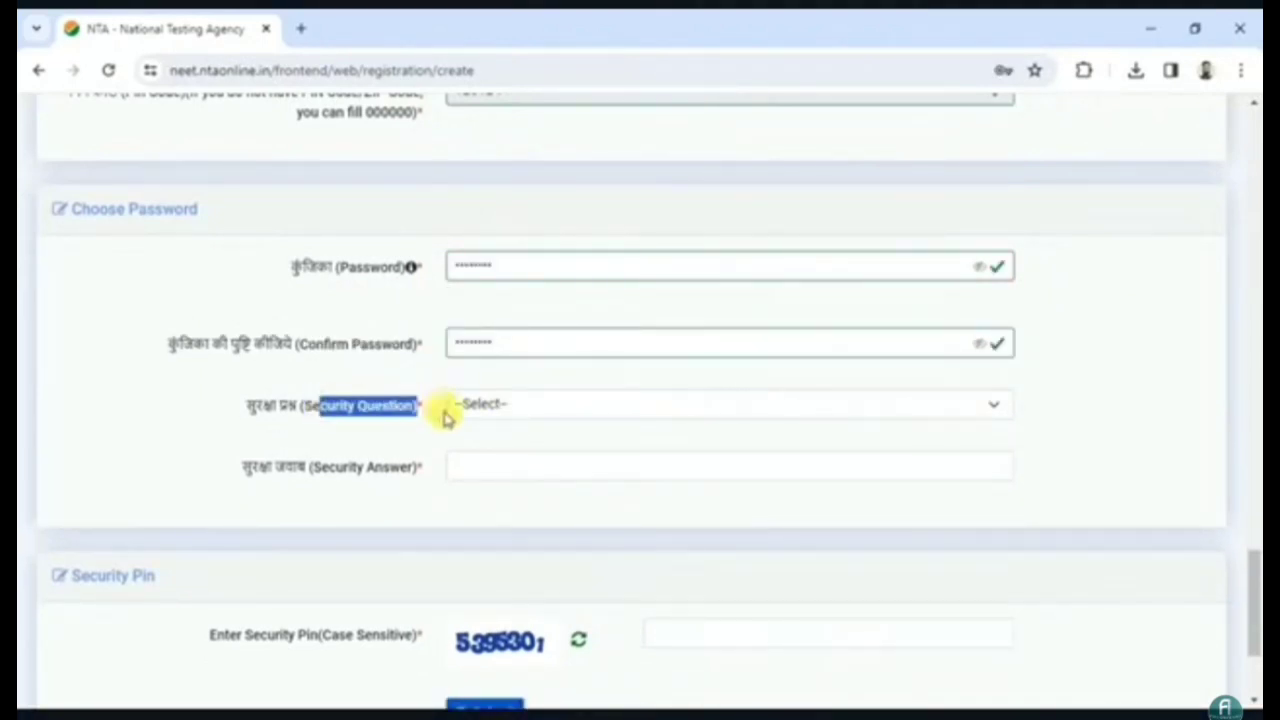
left_click(497, 404)
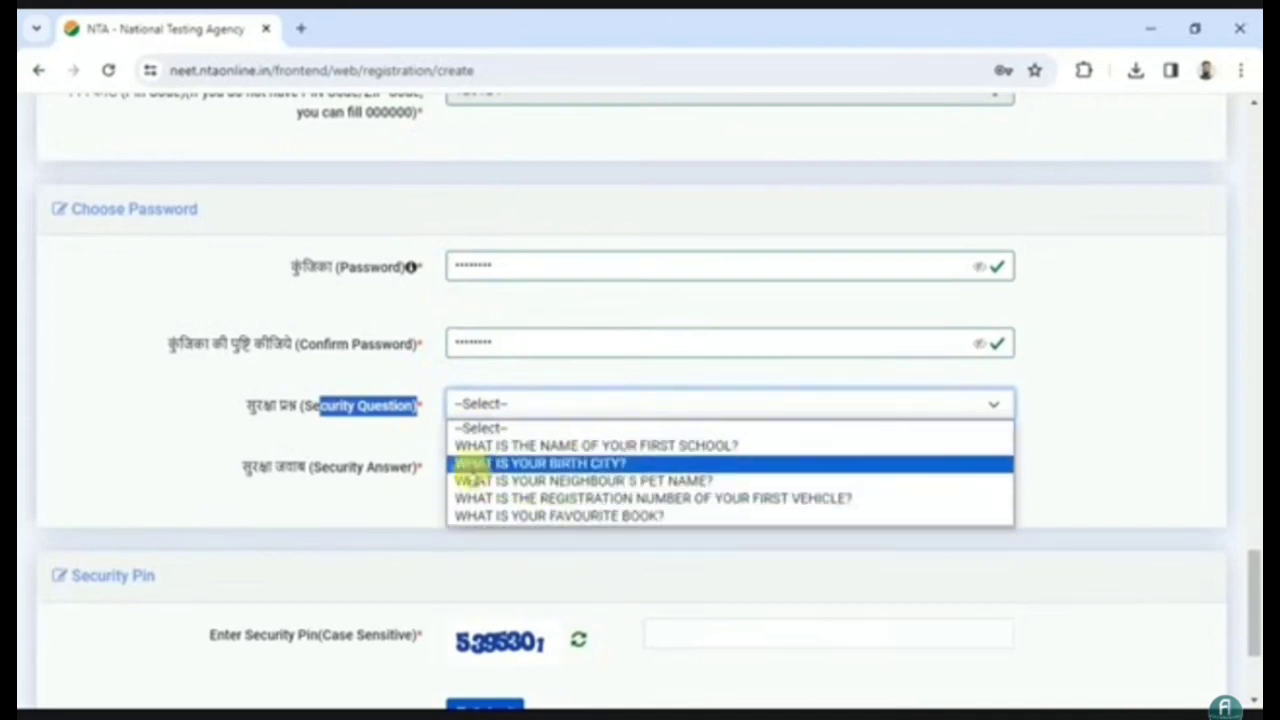
left_click(500, 464)
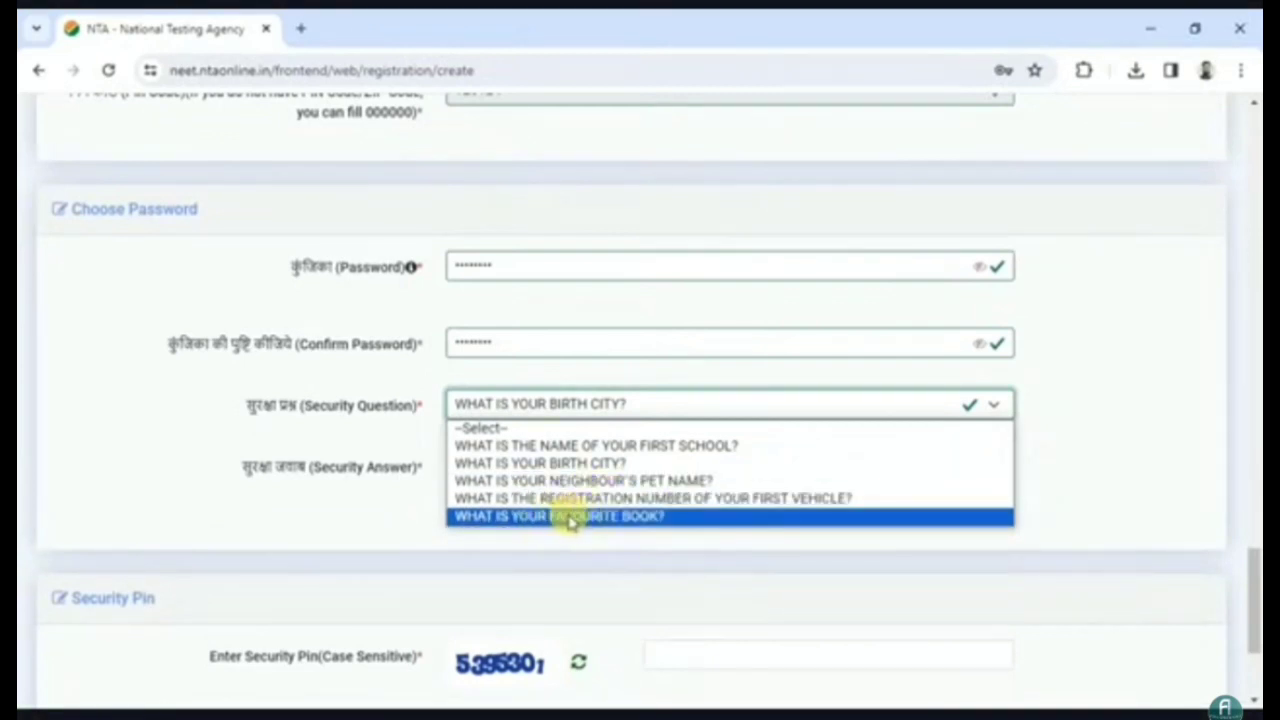
left_click(578, 521)
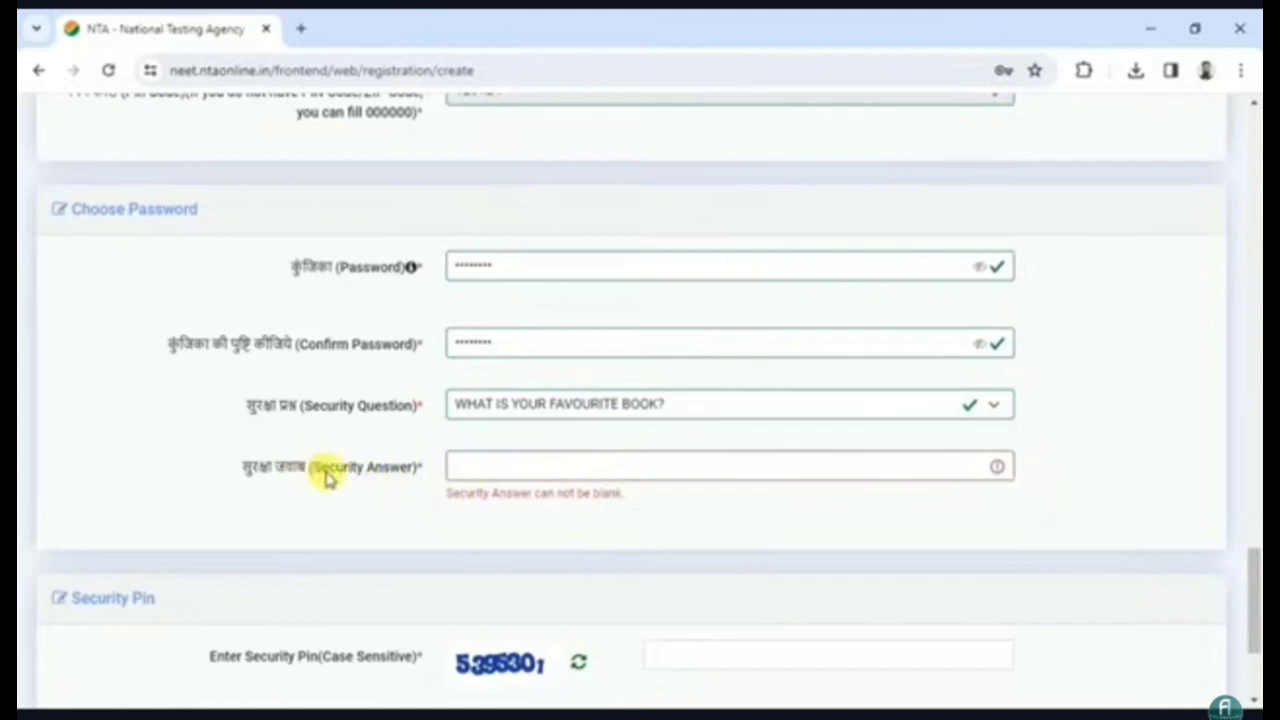
left_click_drag(326, 470, 405, 483)
left_click(486, 475)
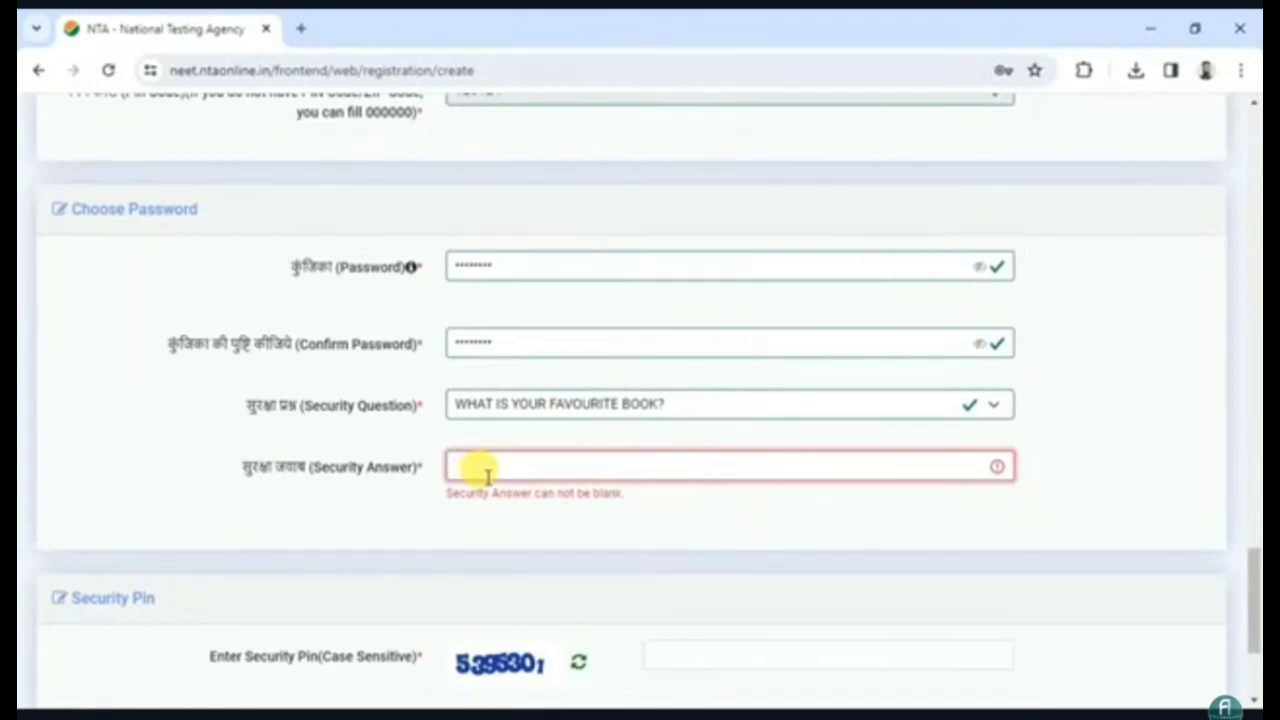
Enter the case-sensitive security pin from the captcha image and submit the registration form for review
left_click_drag(98, 577, 220, 570)
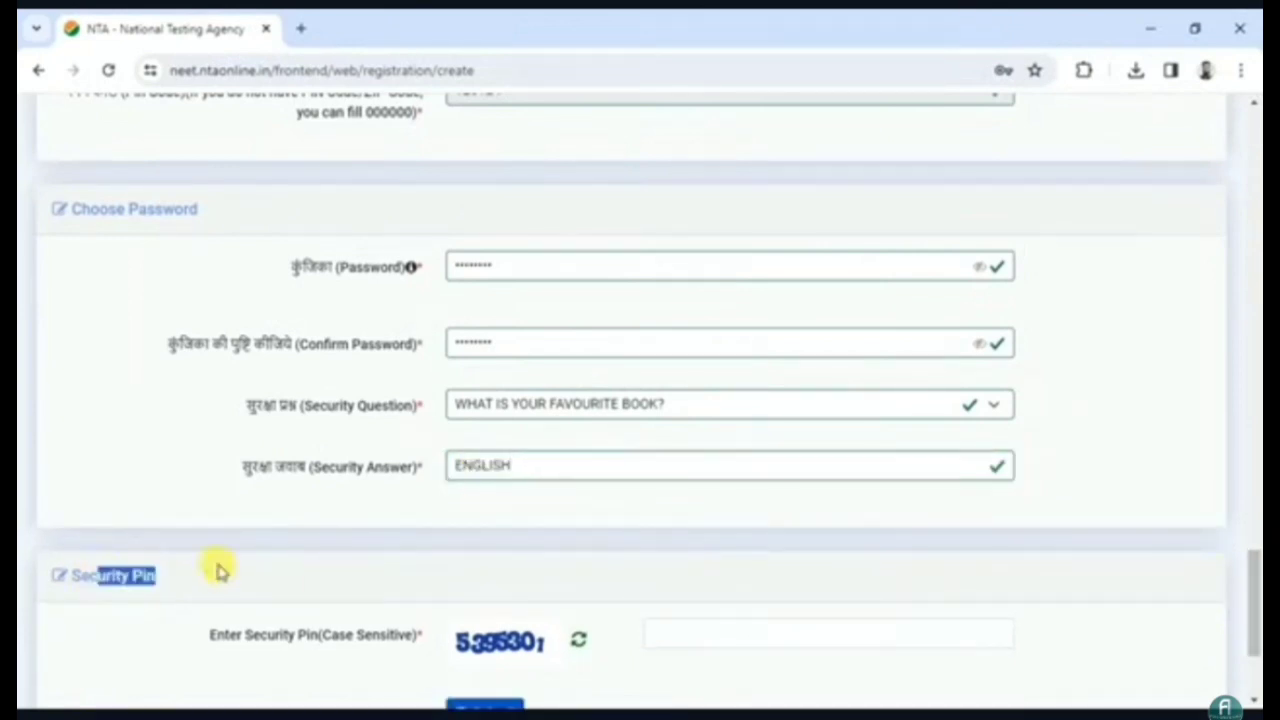
left_click_drag(1254, 607, 1254, 648)
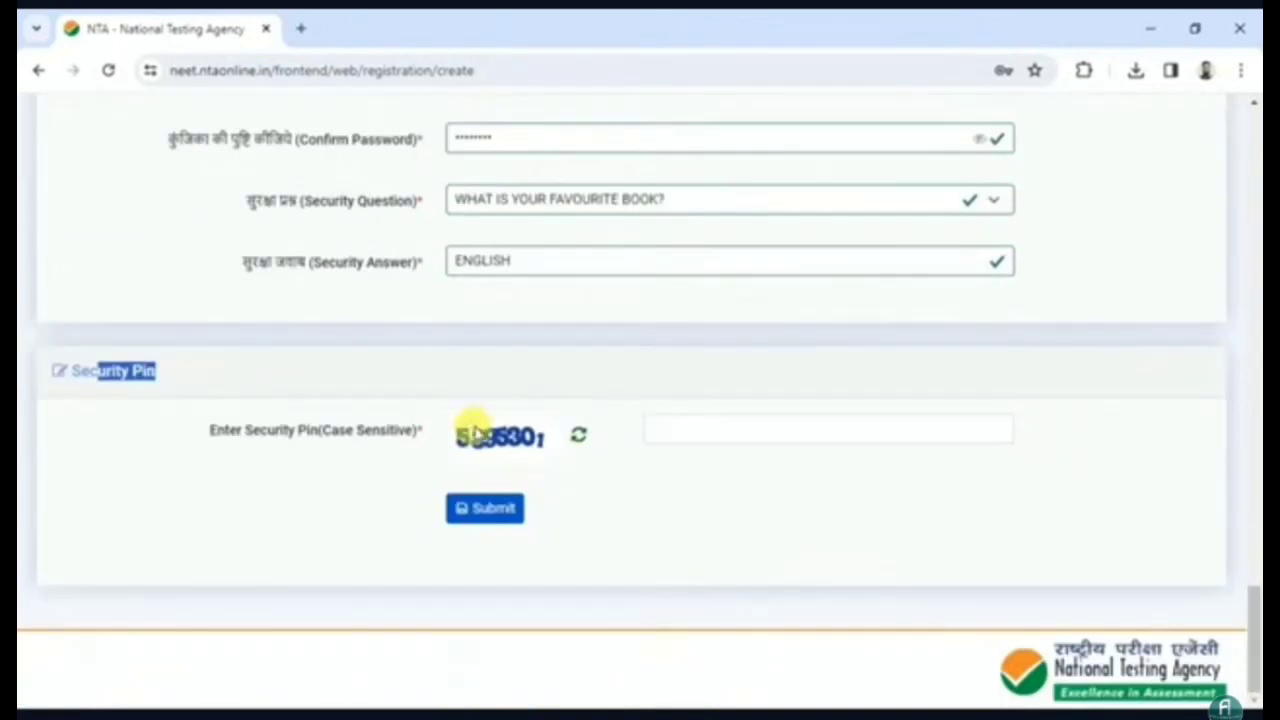
left_click(712, 427)
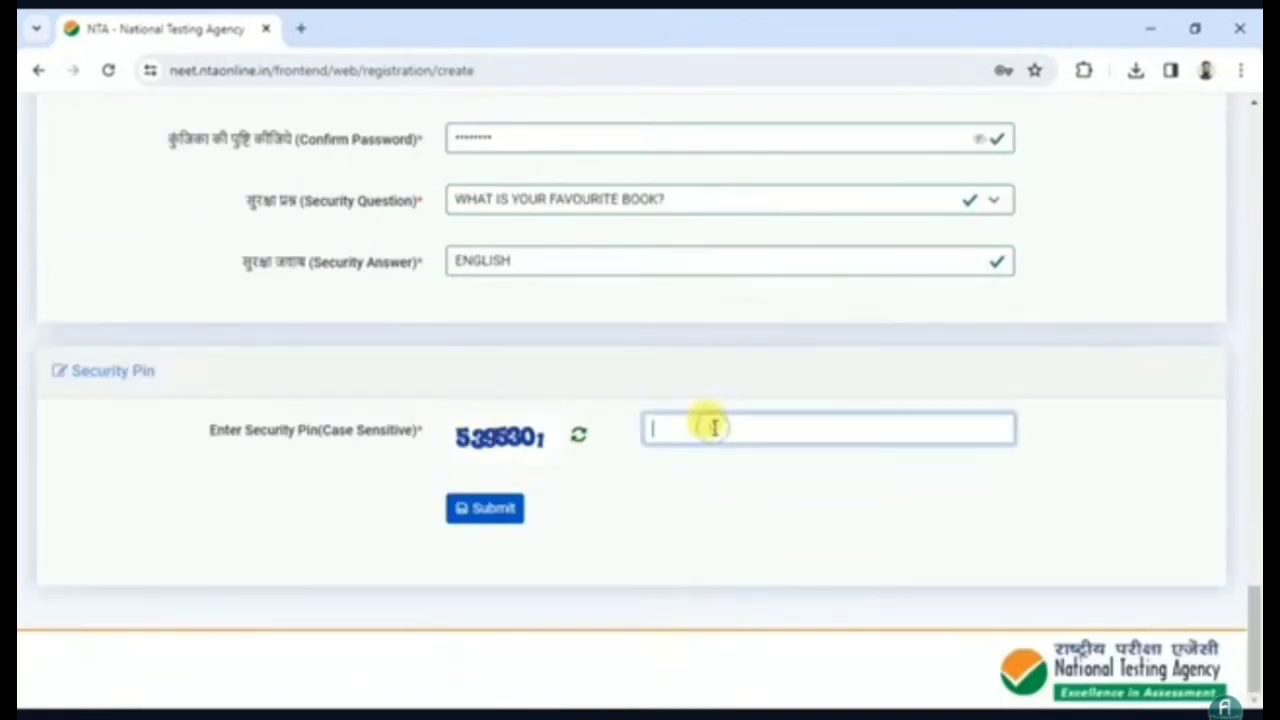
left_click(480, 512)
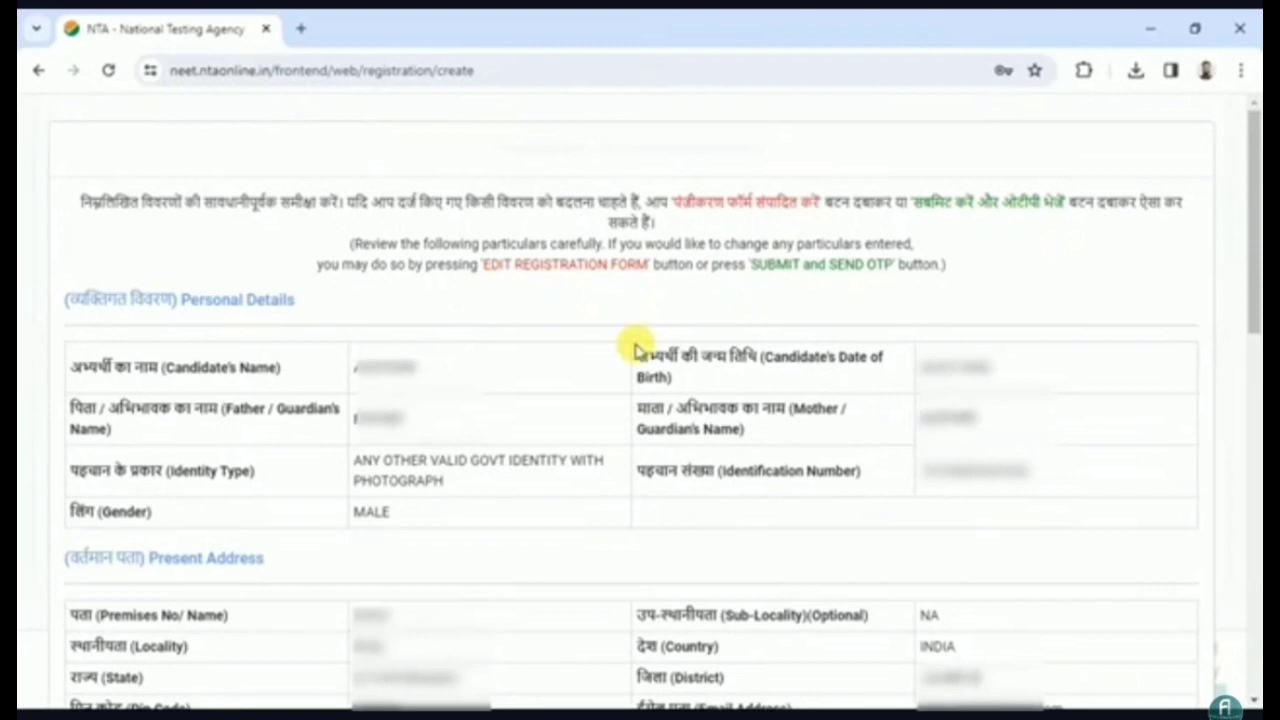
Mark My Name, Father and Mother / Guardian Name, Date of Birth, Gender, Address, Mobile Number and Email Address as verified in the particulars checklist
scroll(640, 348, "down", 10)
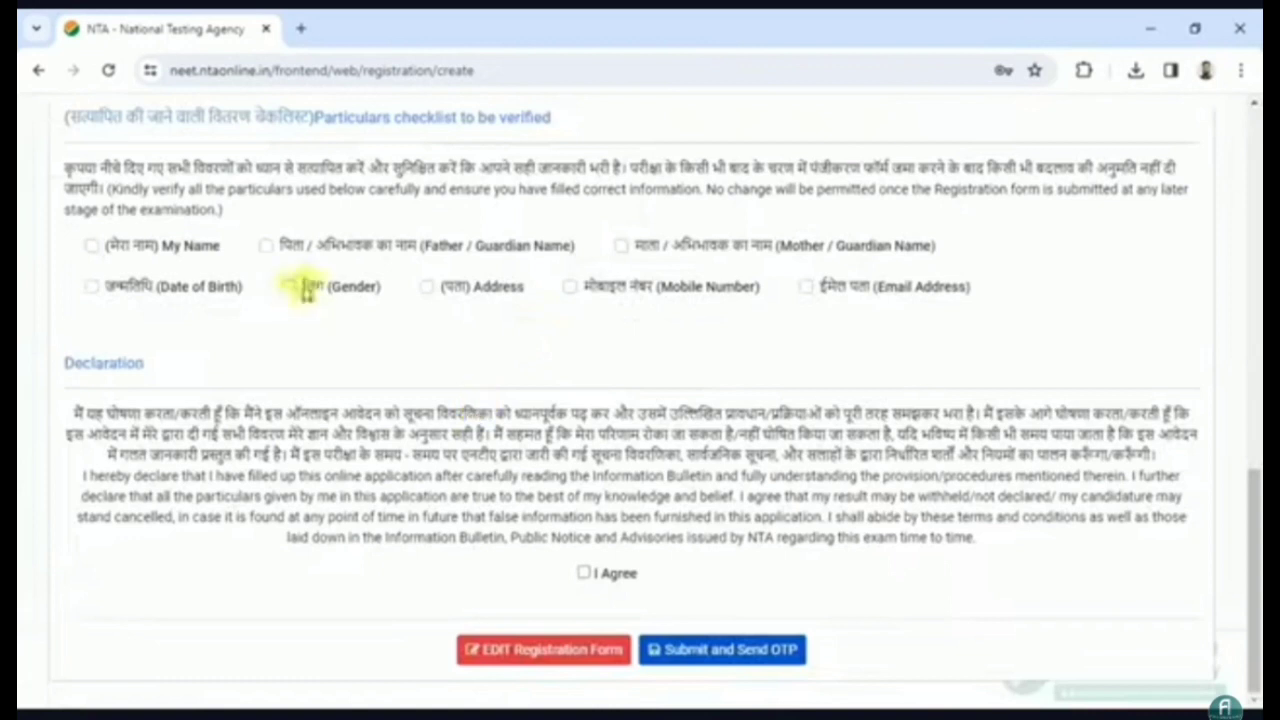
left_click(118, 250)
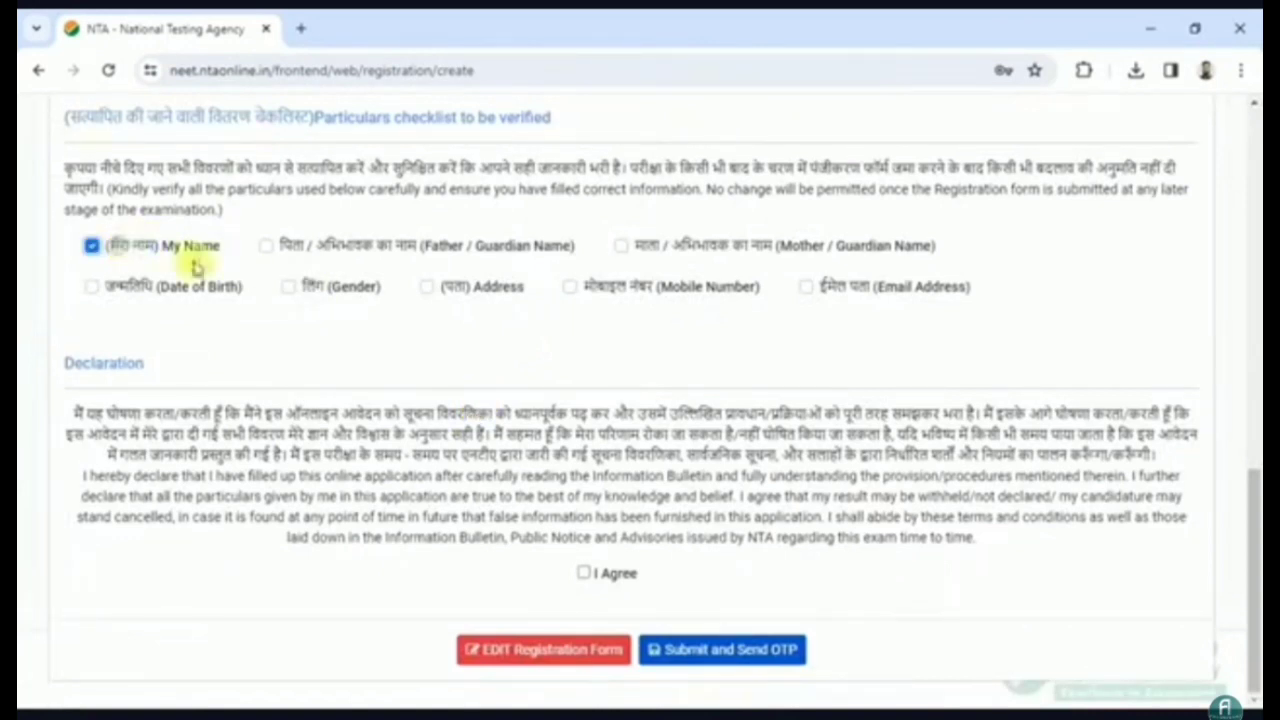
left_click(302, 248)
left_click(640, 248)
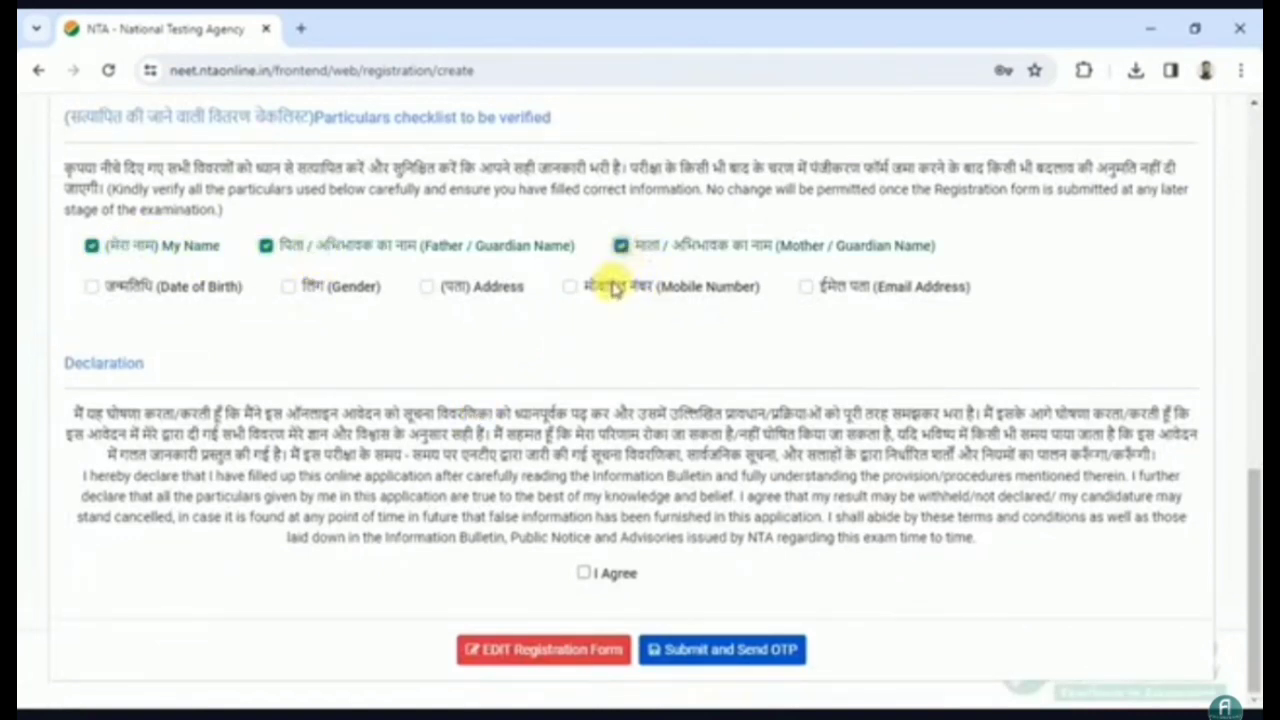
left_click(585, 289)
left_click(495, 289)
left_click(302, 289)
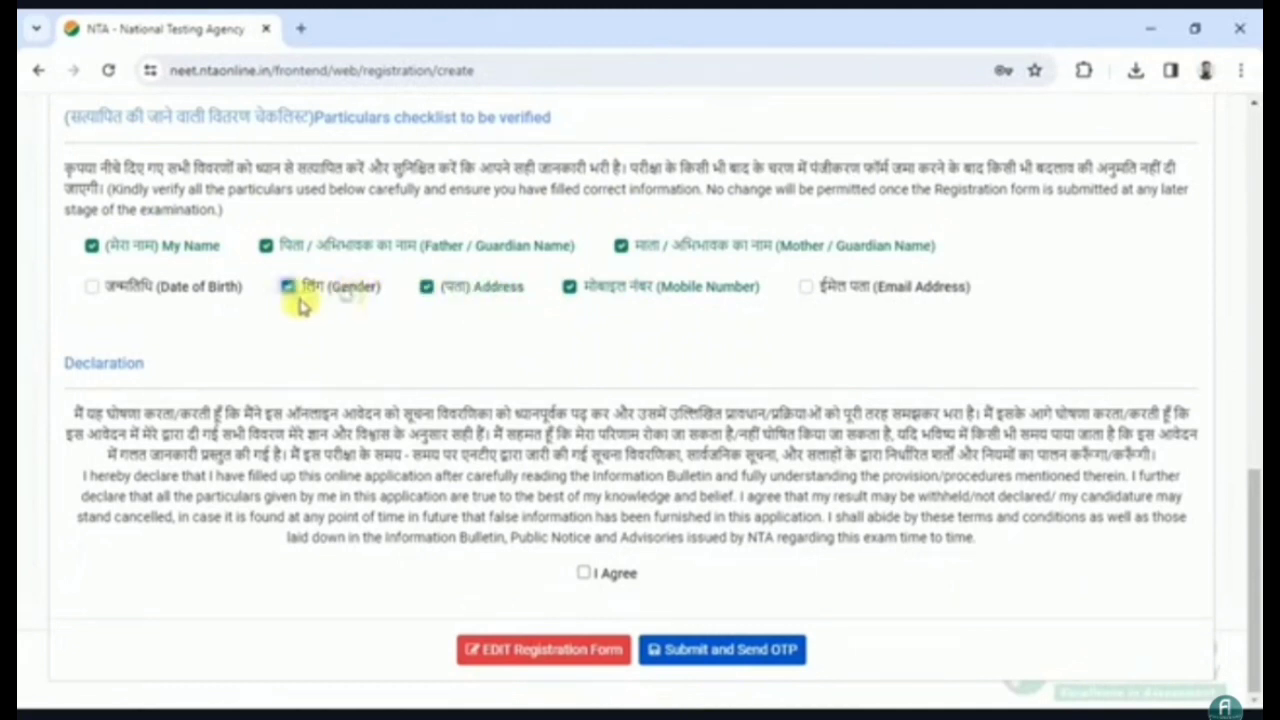
left_click(198, 291)
left_click(828, 289)
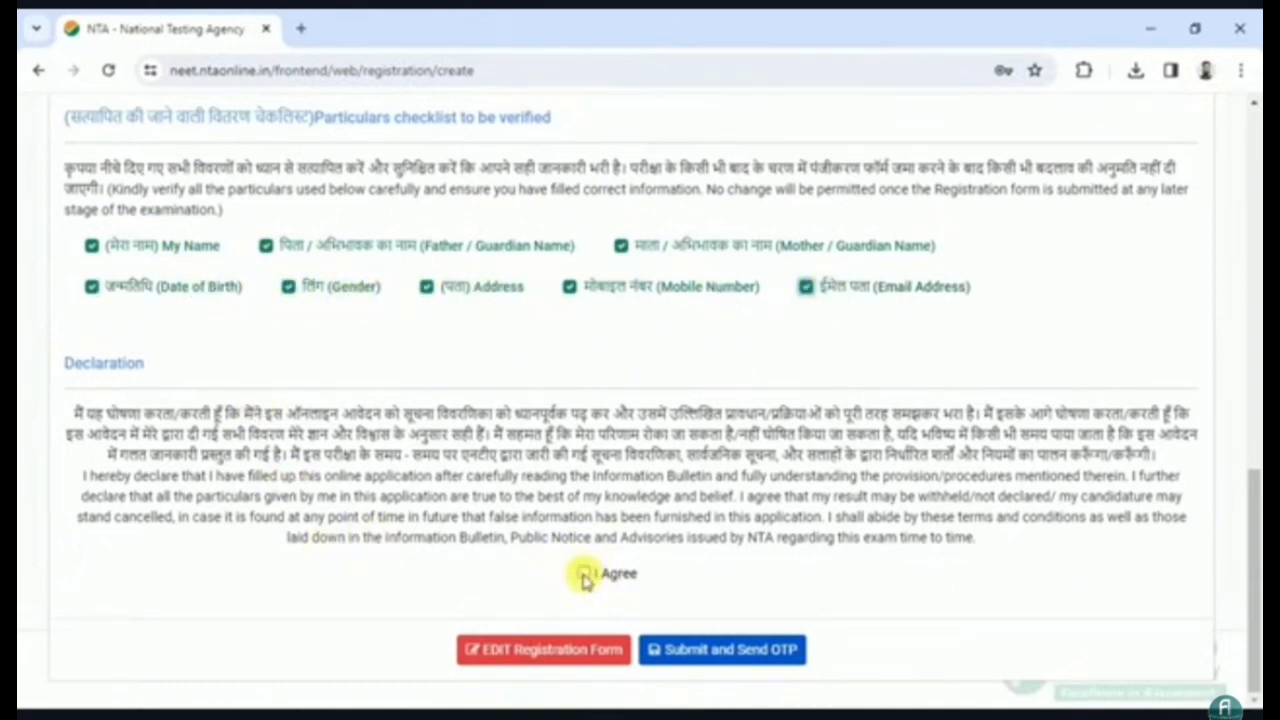
Agree to the declaration, submit the registration form with an OTP request, and confirm the submission
left_click(583, 575)
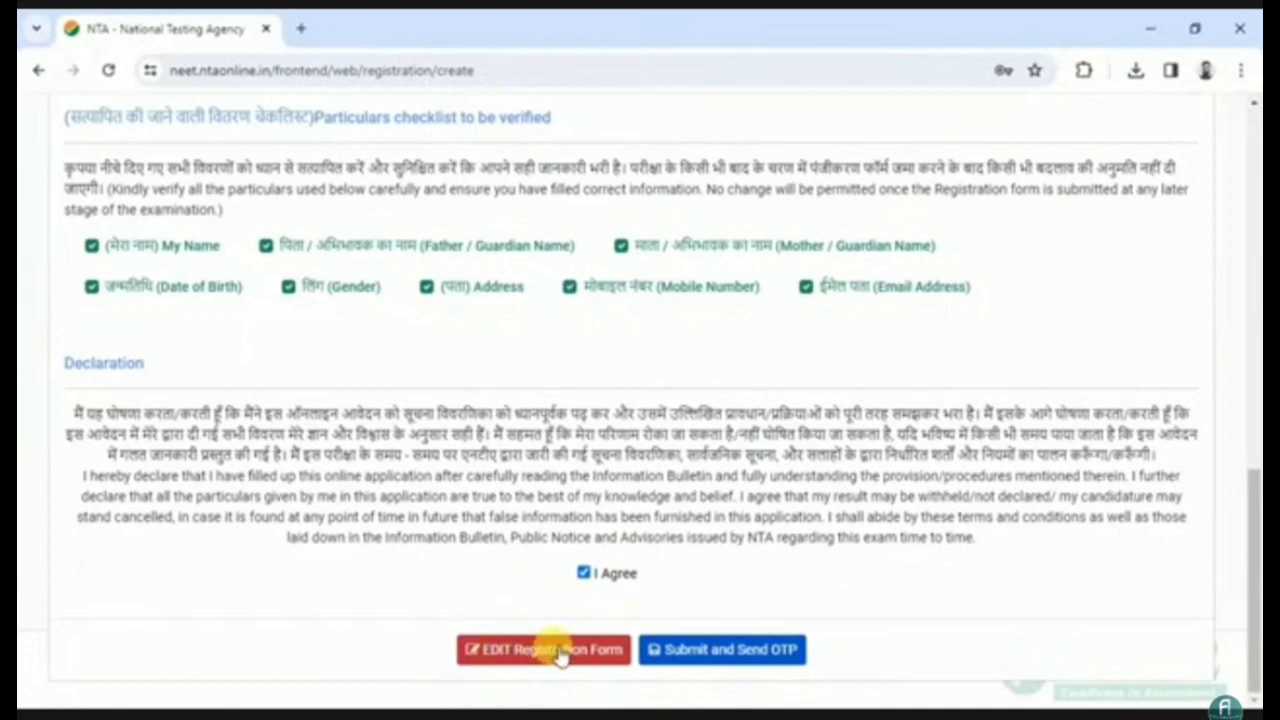
left_click(686, 668)
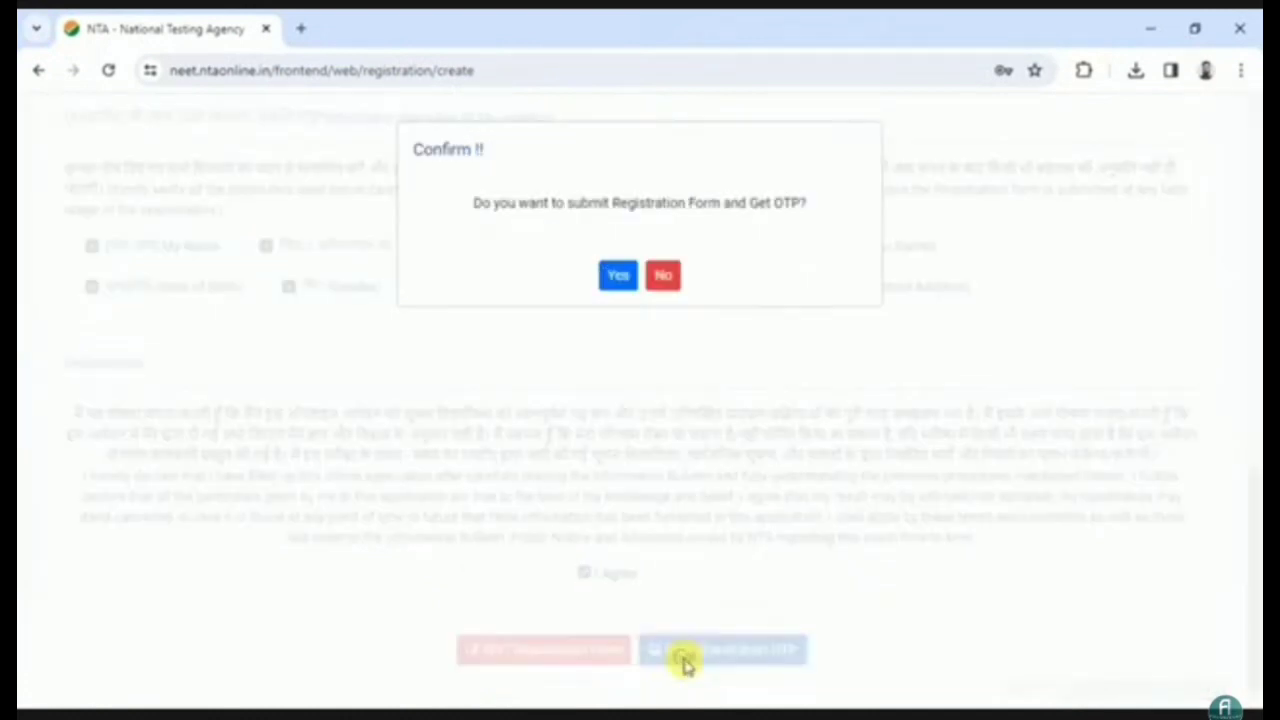
left_click_drag(480, 203, 695, 190)
left_click(694, 200)
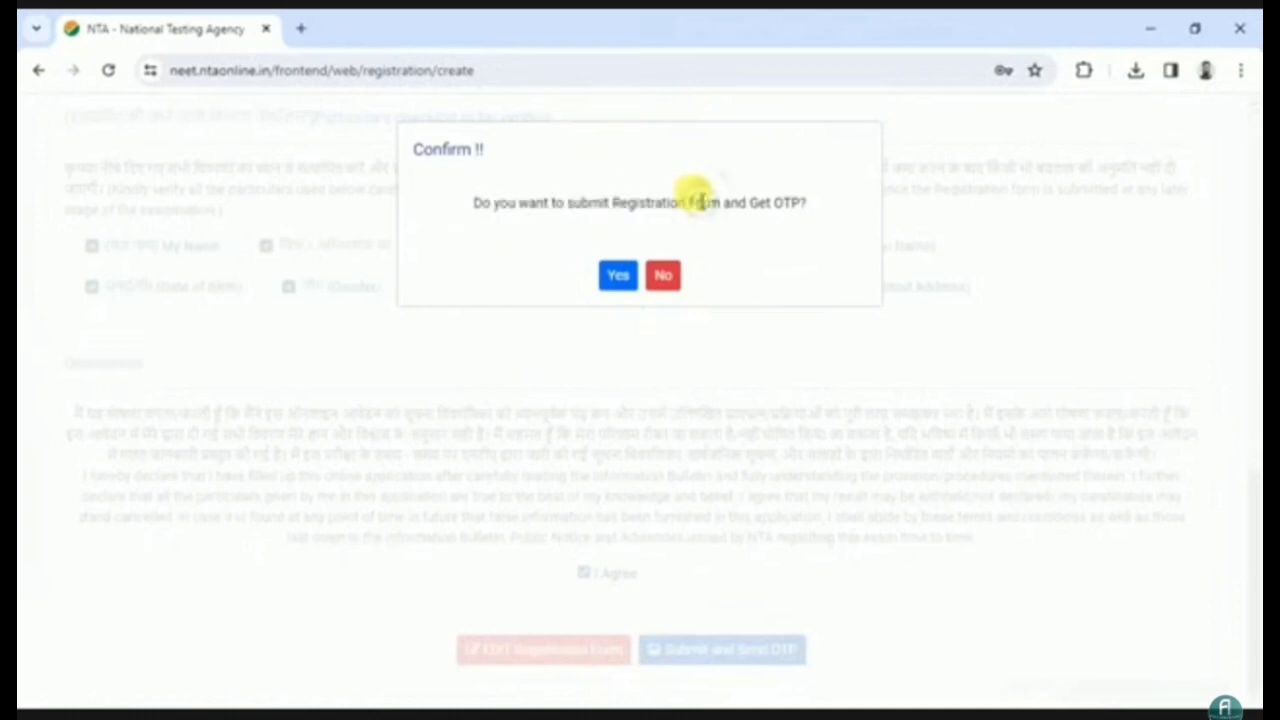
left_click(620, 276)
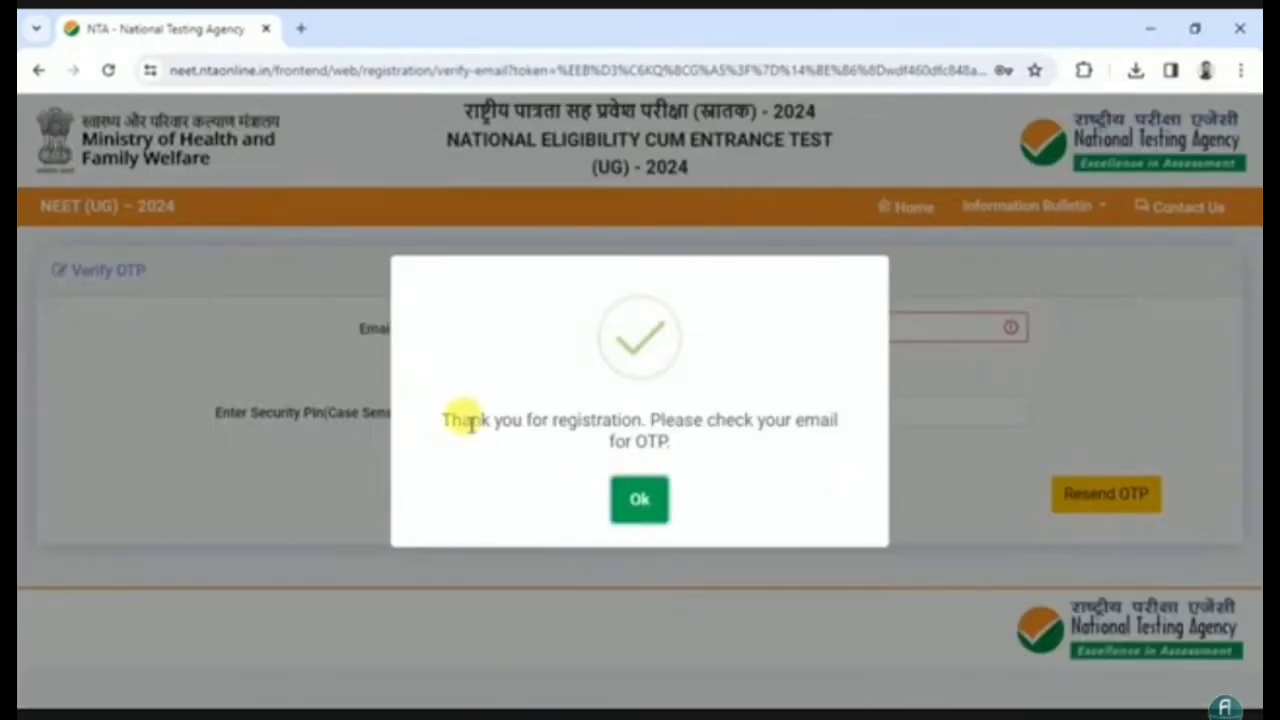
Read and acknowledge the registration message to reach the Verify OTP form
left_click_drag(470, 424, 672, 441)
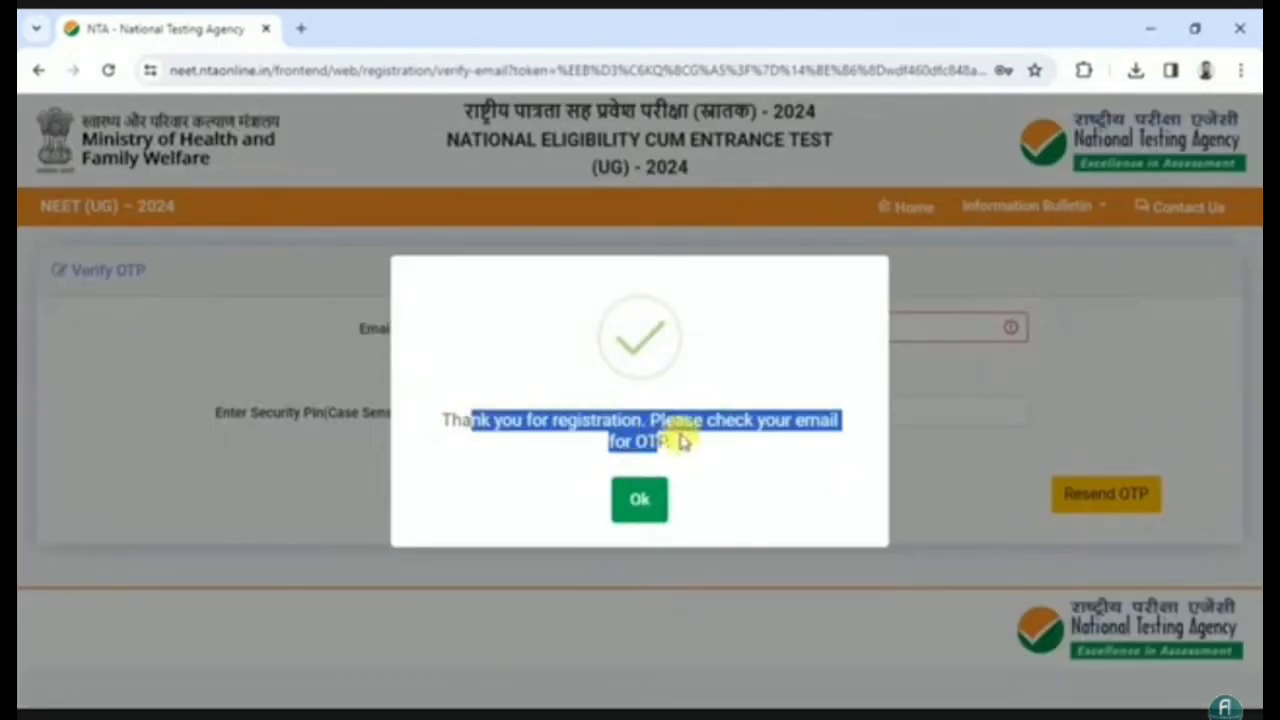
left_click(665, 425)
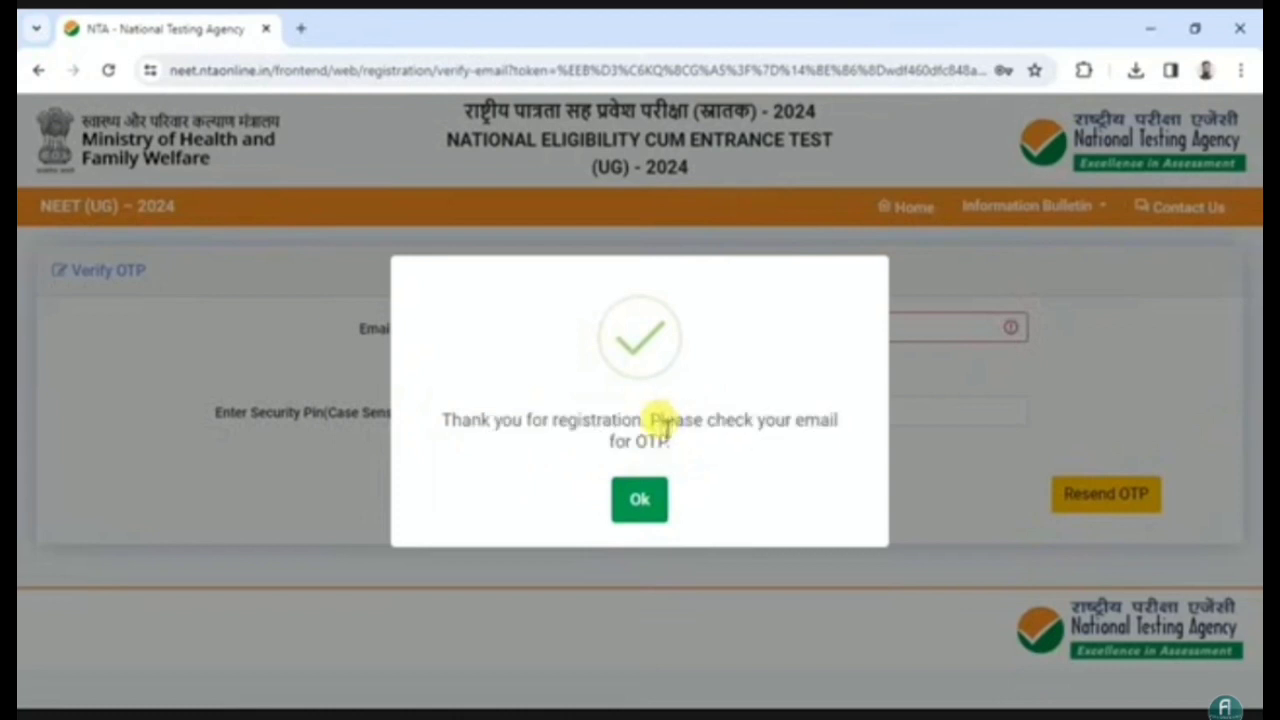
left_click(632, 502)
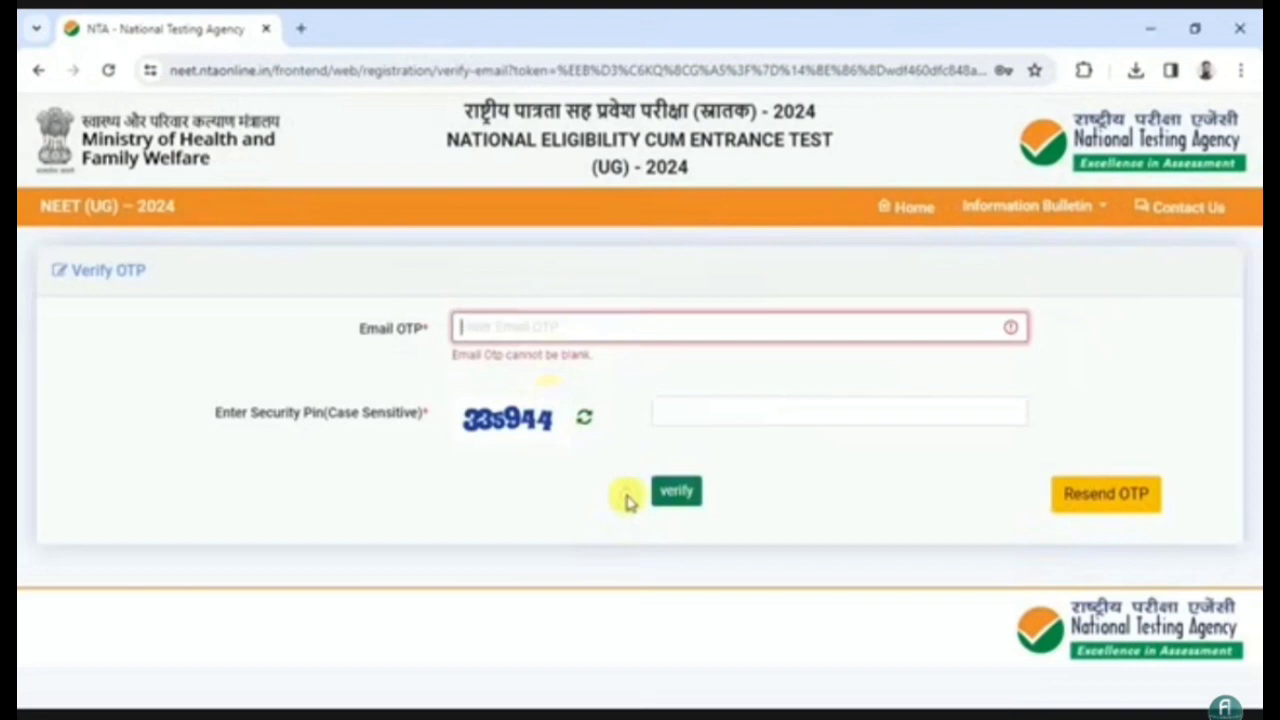
Enter the email OTP and the case-sensitive security pin from the captcha image, and verify them
left_click(497, 331)
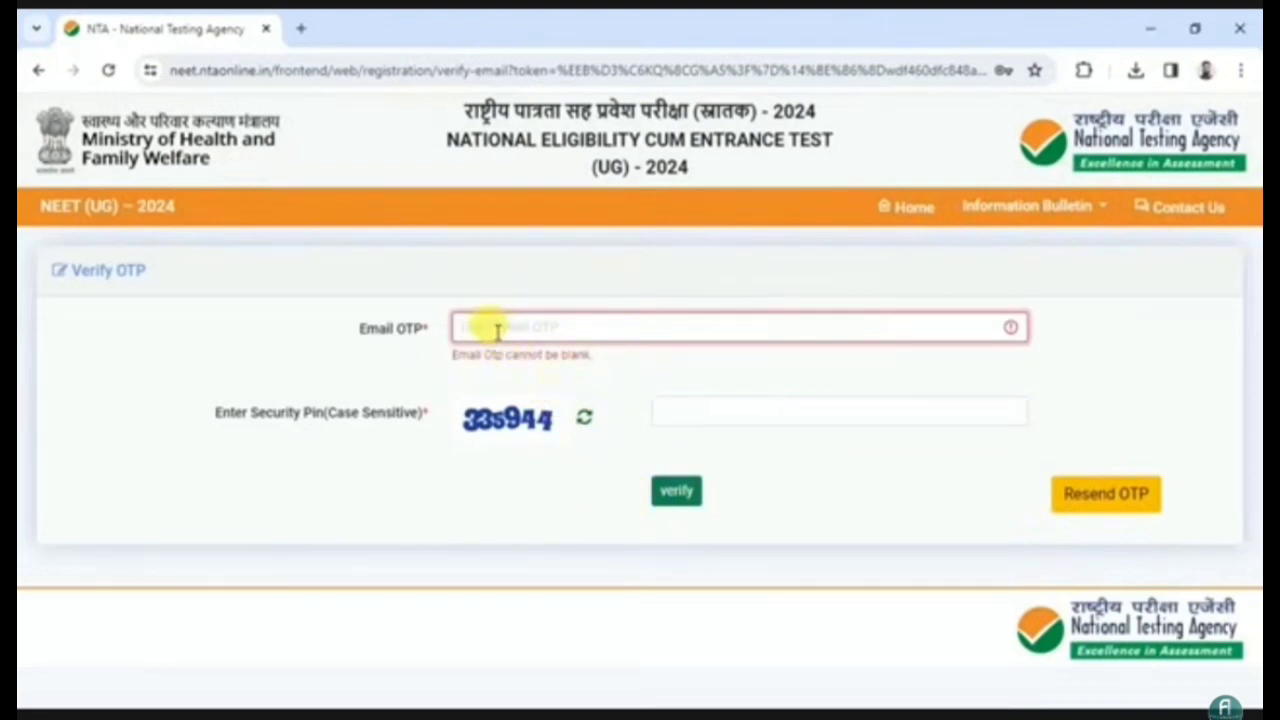
key("Tab")
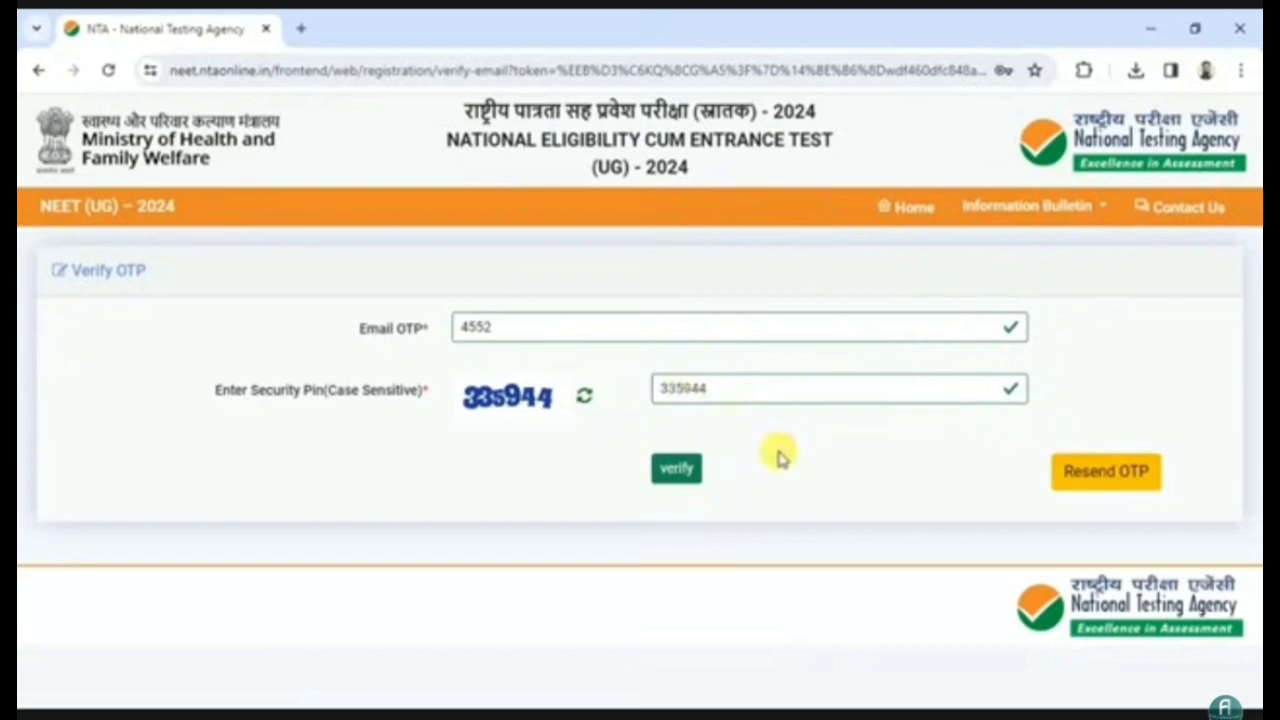
left_click(675, 476)
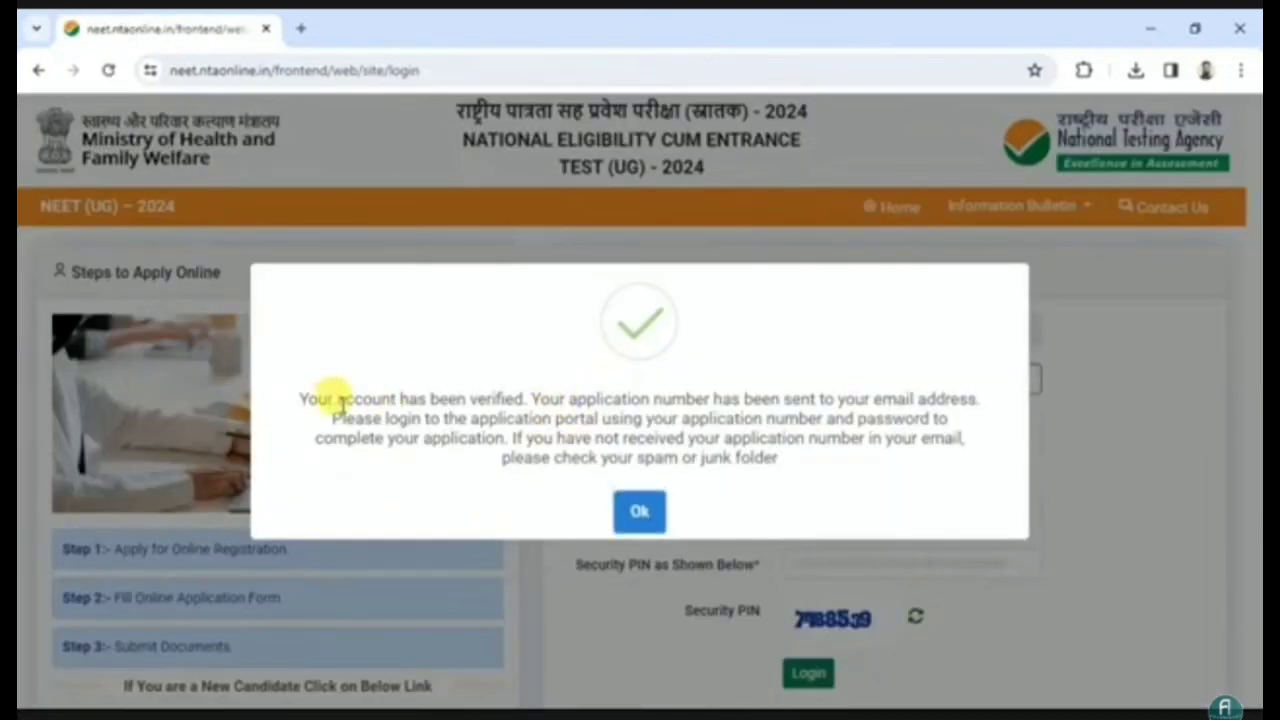
Read and acknowledge the account verification message to reach the registered candidate login form
left_click_drag(337, 400, 512, 412)
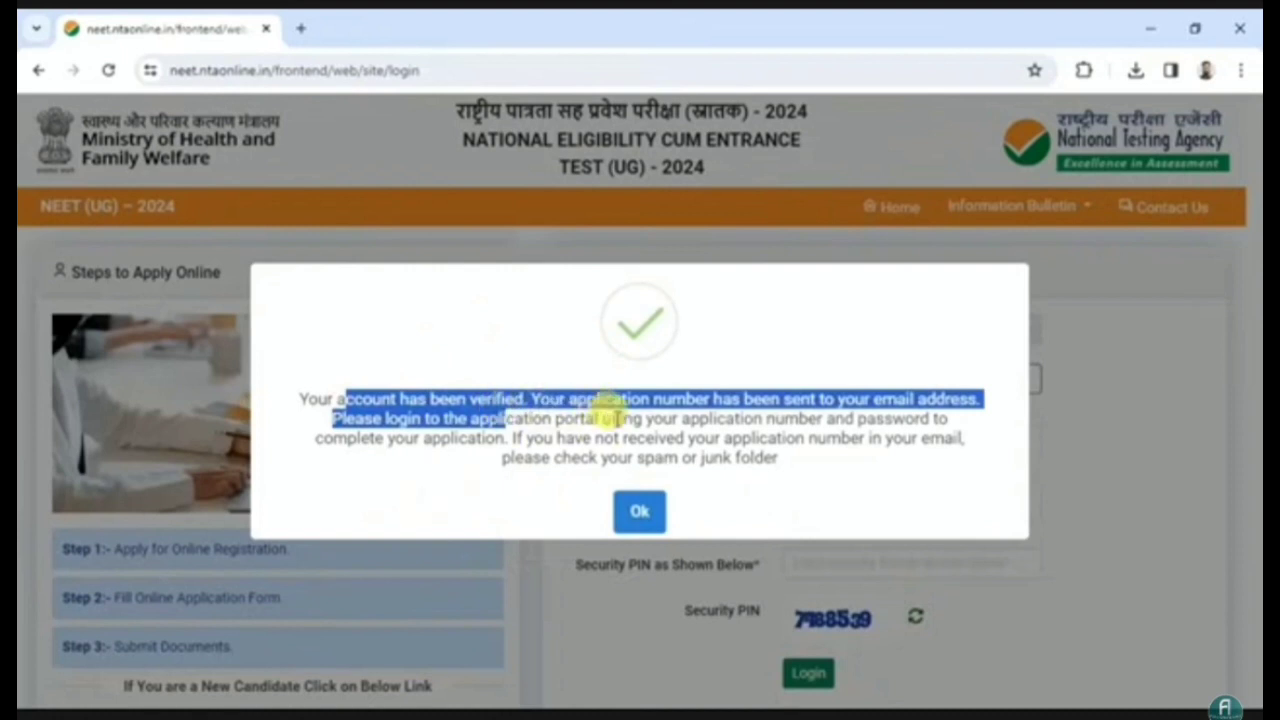
left_click(535, 425)
left_click(641, 513)
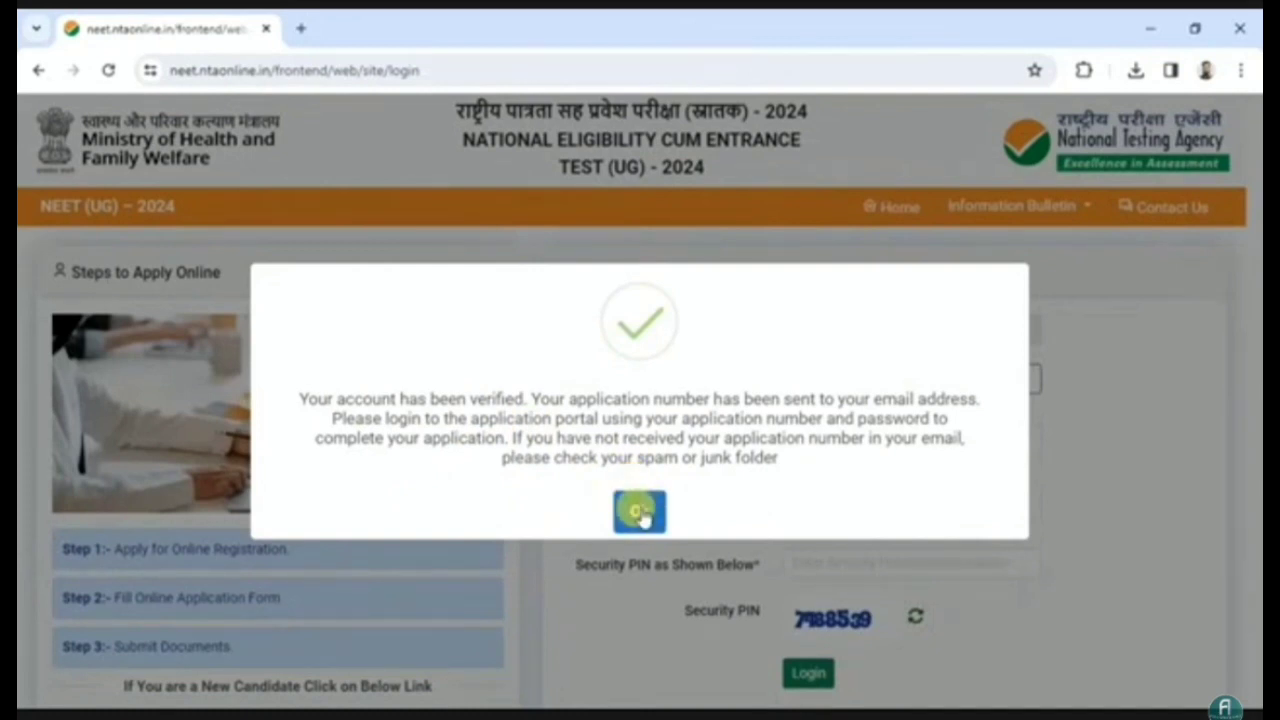
left_click(641, 513)
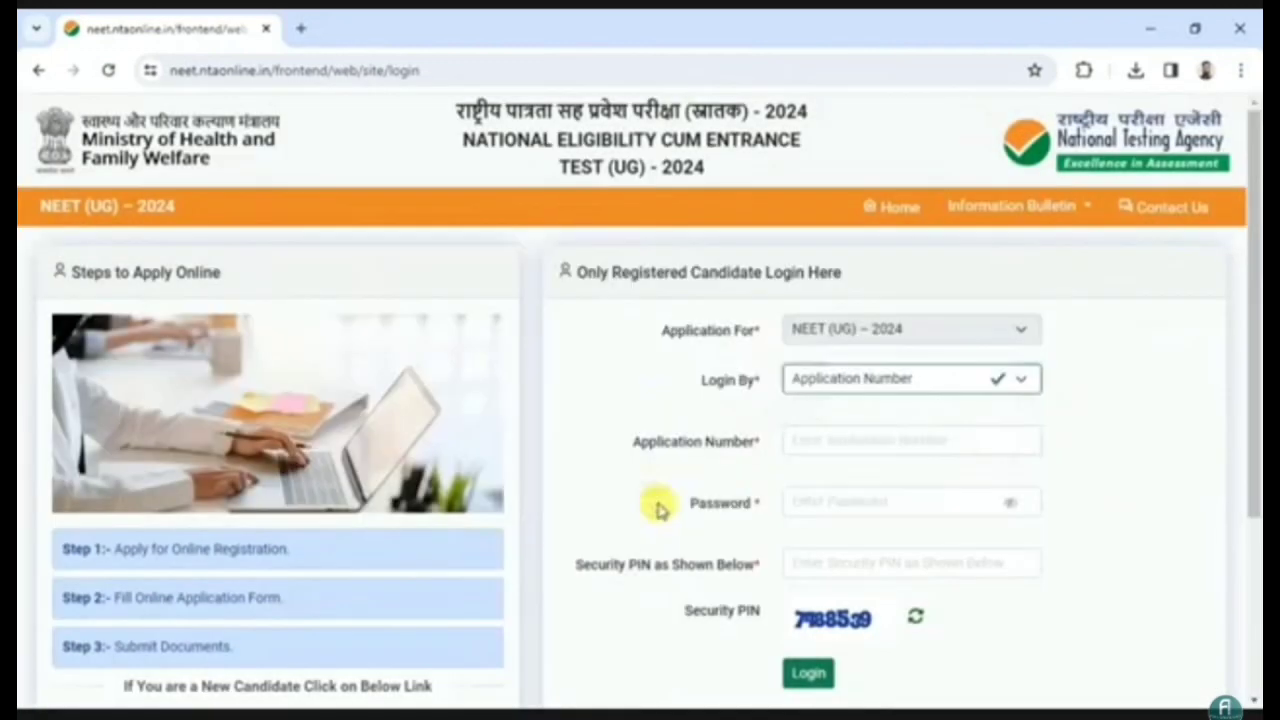
Log in as a registered candidate with the application number, account password and security PIN
left_click(822, 441)
left_click(811, 503)
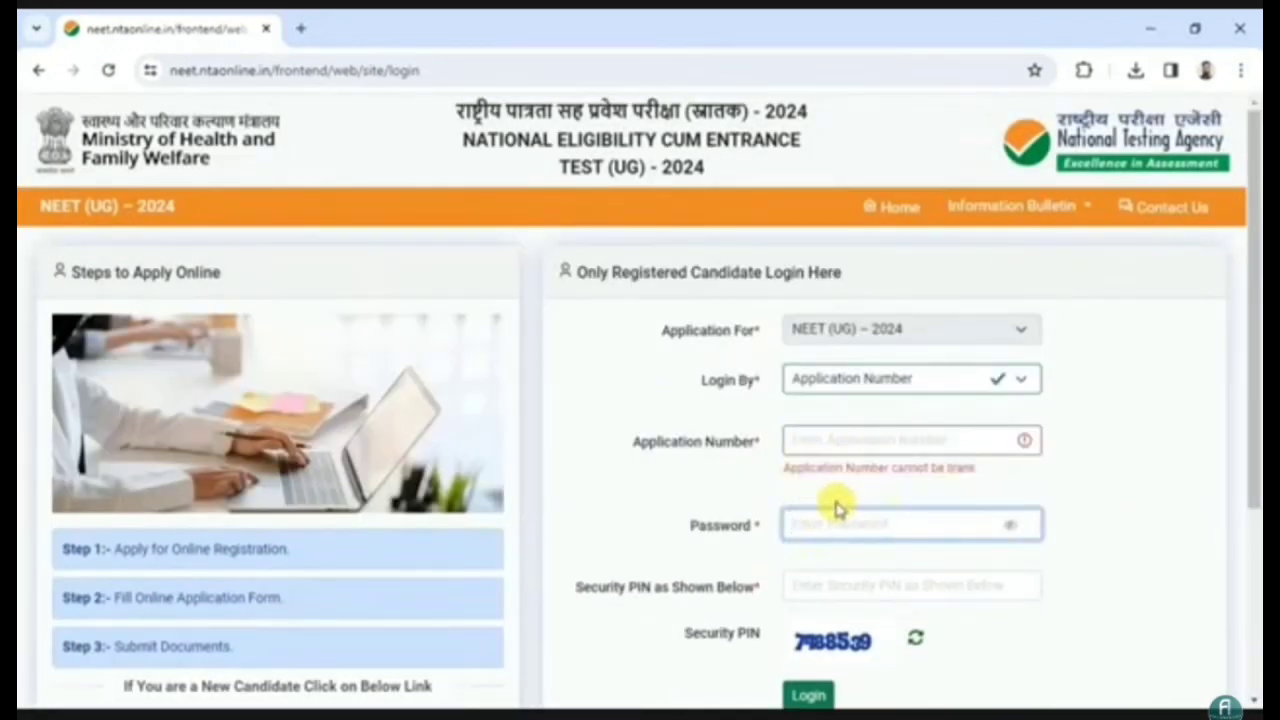
scroll(790, 480, "down", 3)
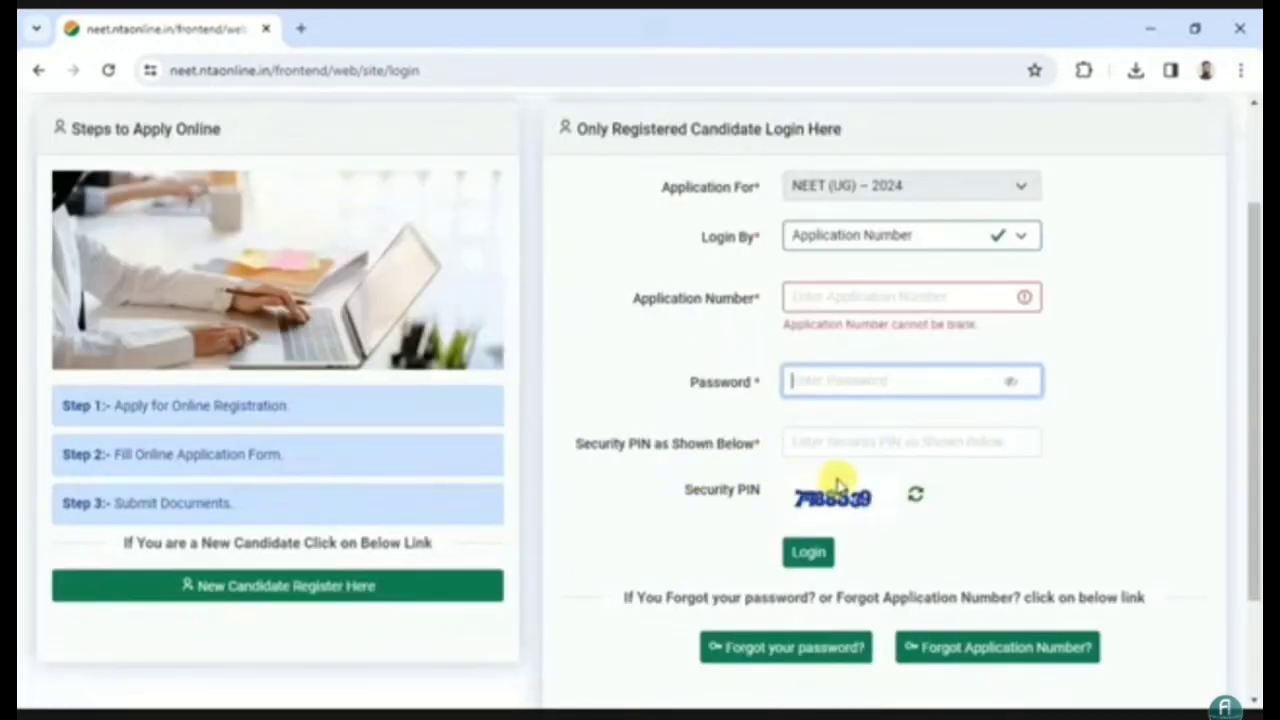
left_click(793, 442)
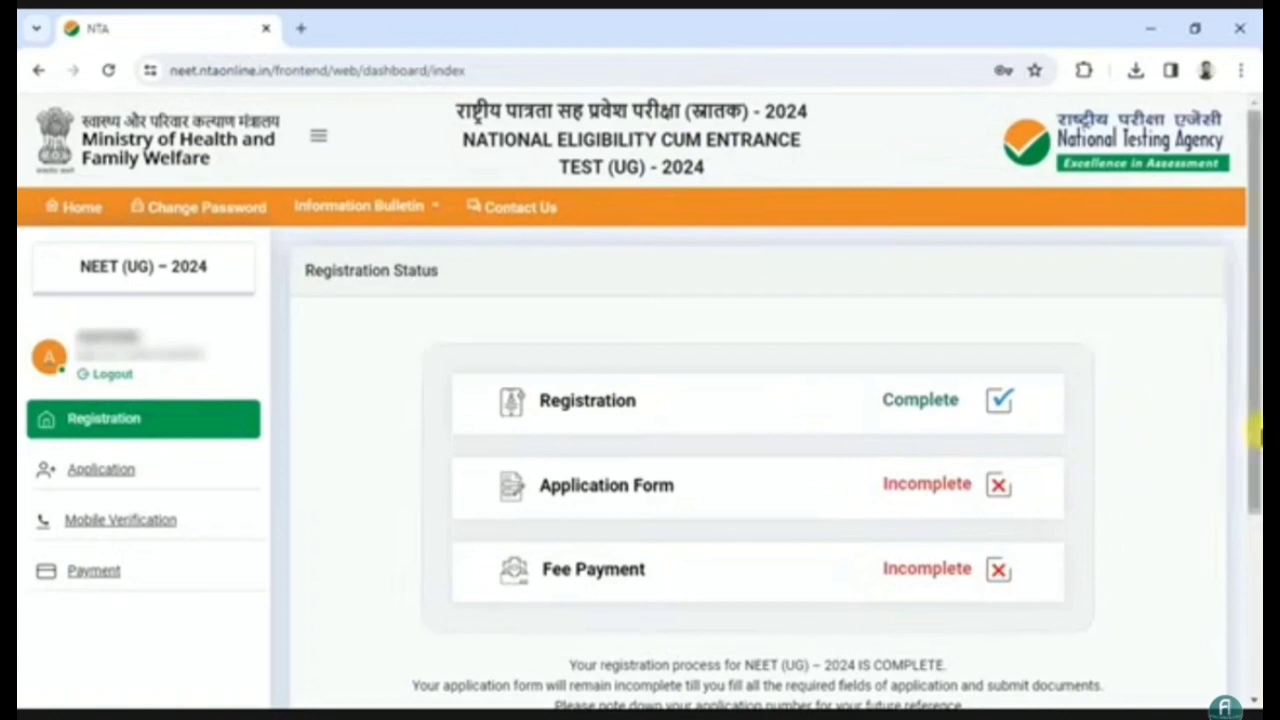
Check the Registration and Application Form statuses on the dashboard and start completing the application form
scroll(1151, 363, "down", 3)
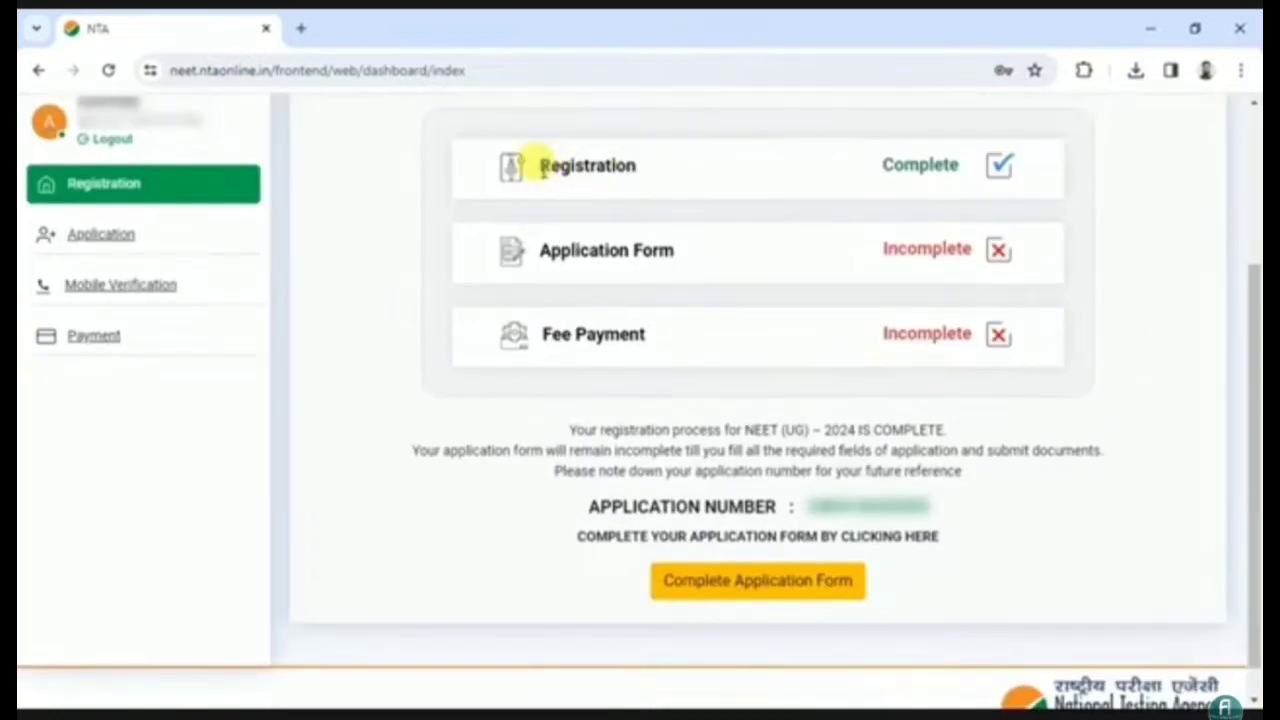
left_click_drag(540, 166, 610, 166)
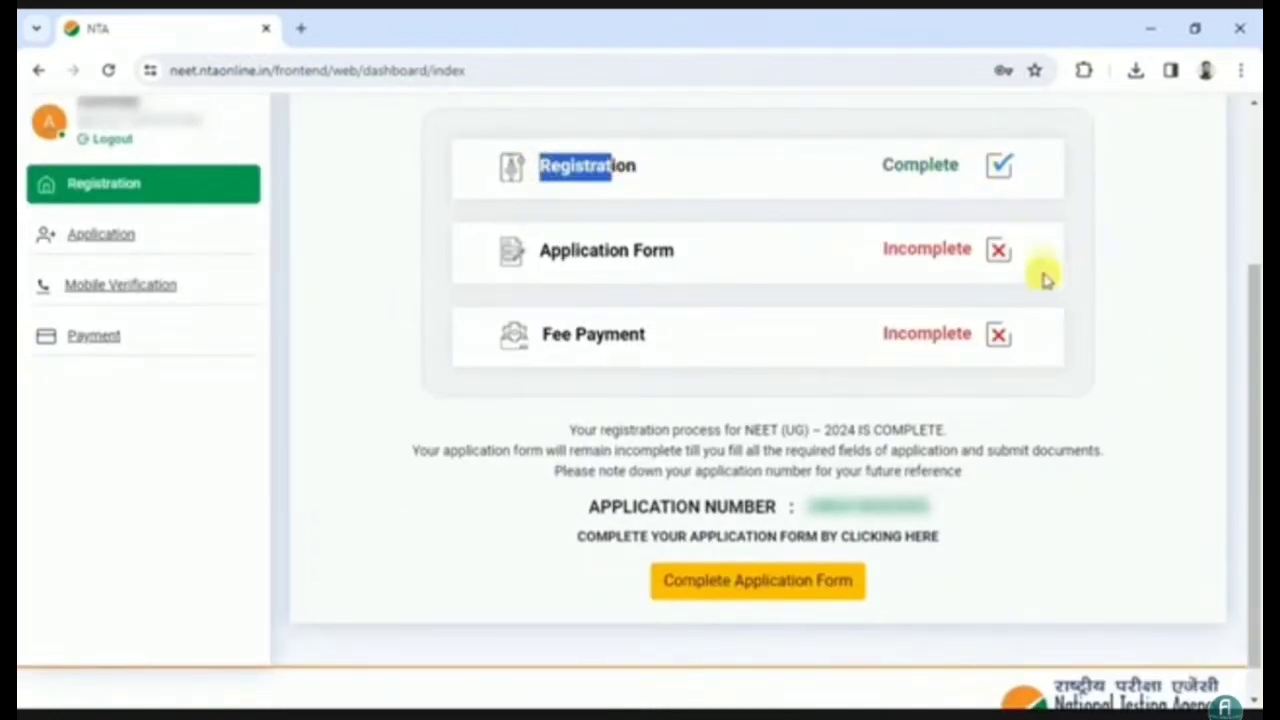
left_click_drag(895, 248, 975, 250)
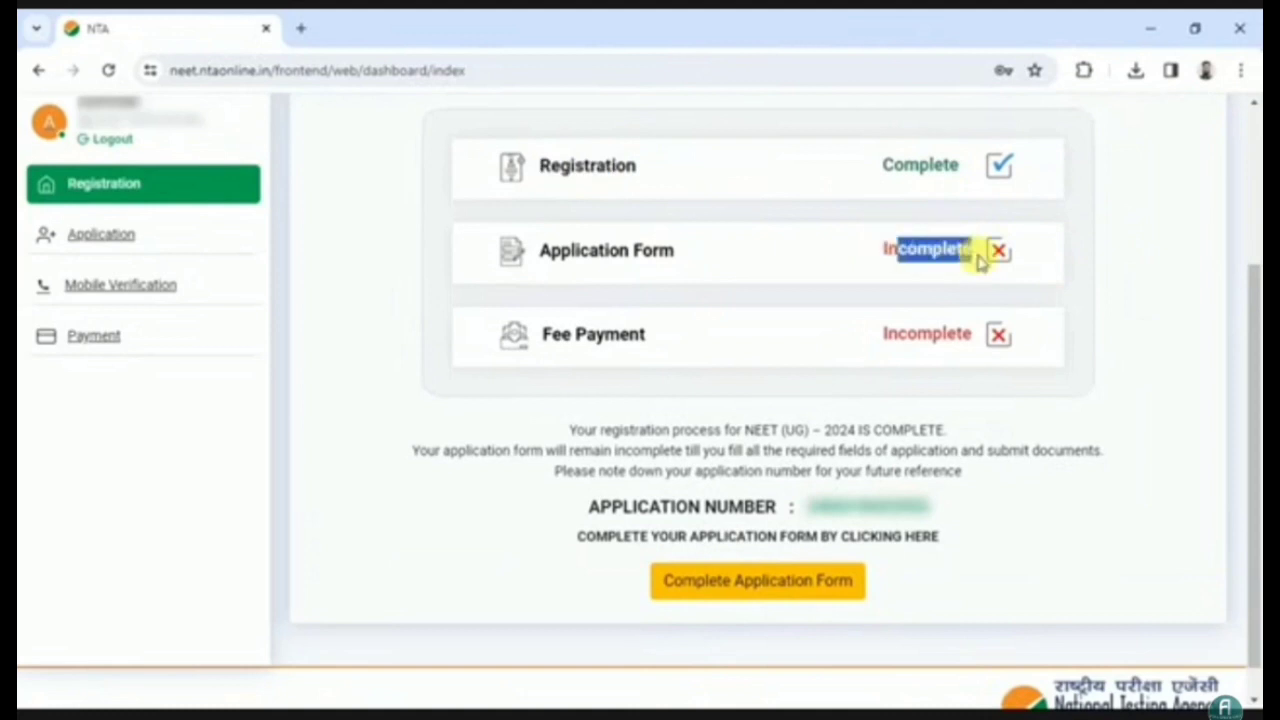
left_click(1036, 492)
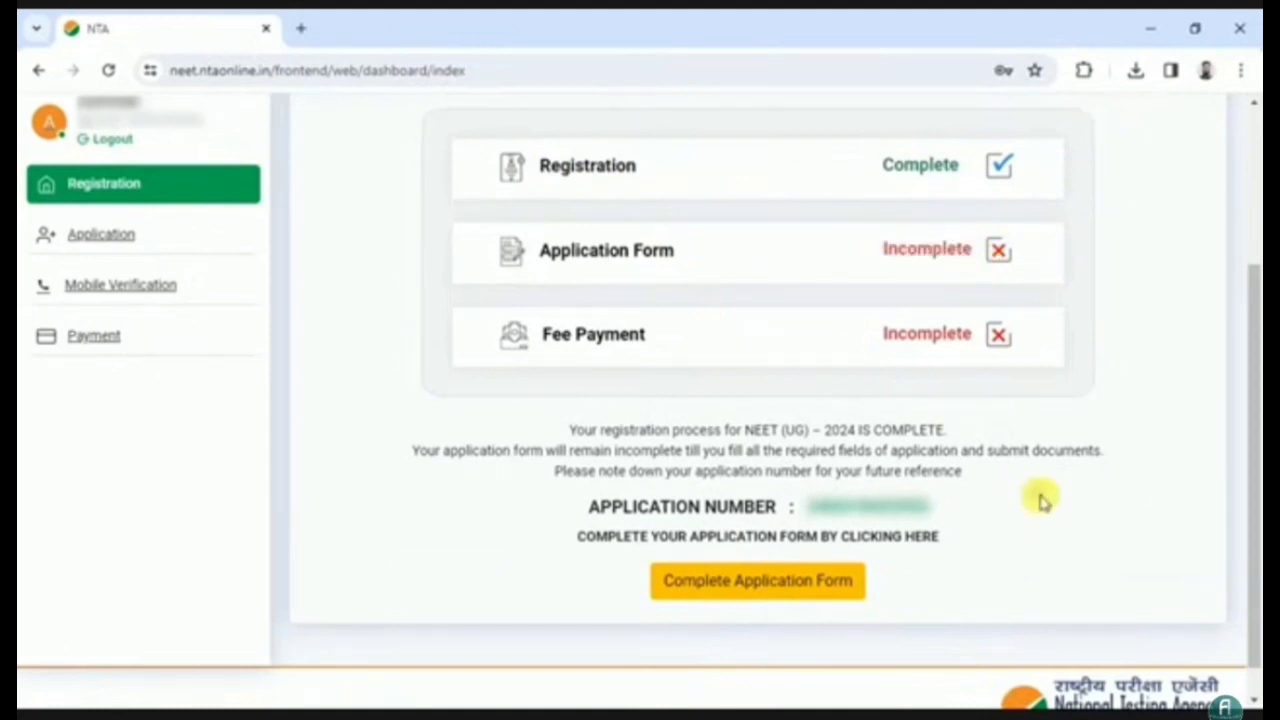
left_click(726, 598)
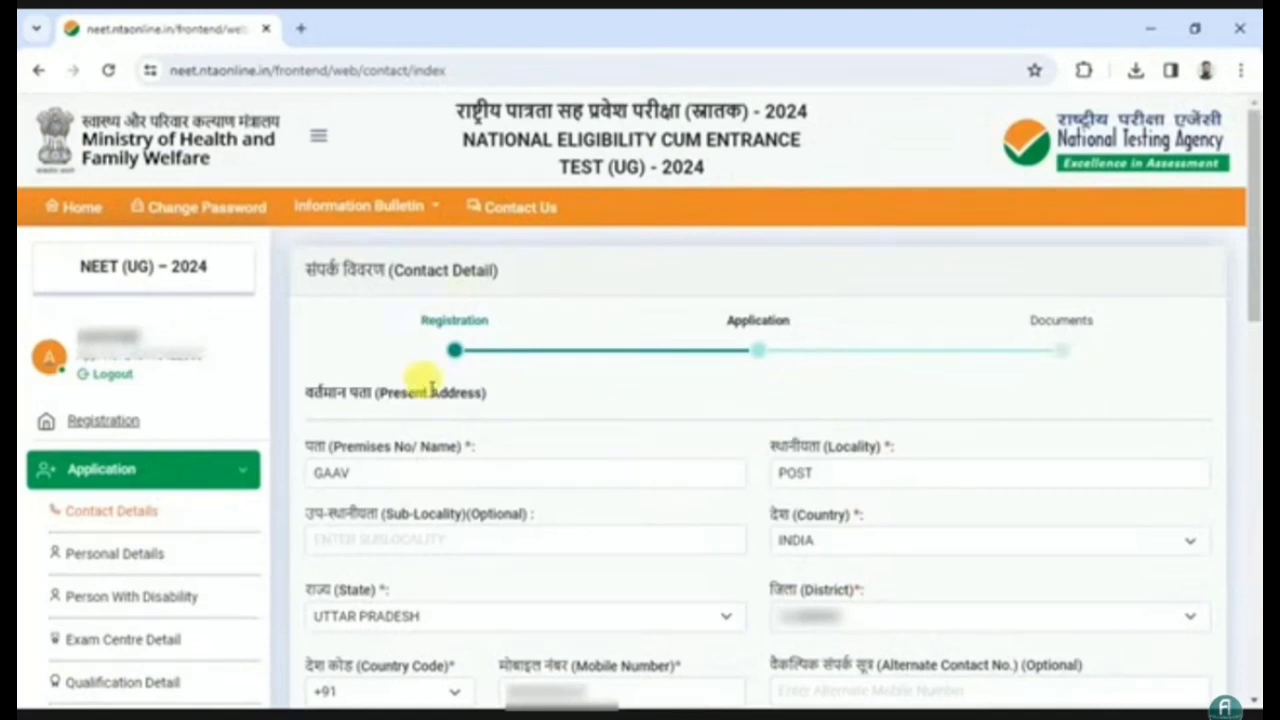
Review the prefilled Present Address fields, including premises name, mobile number and pin code
left_click_drag(385, 392, 463, 388)
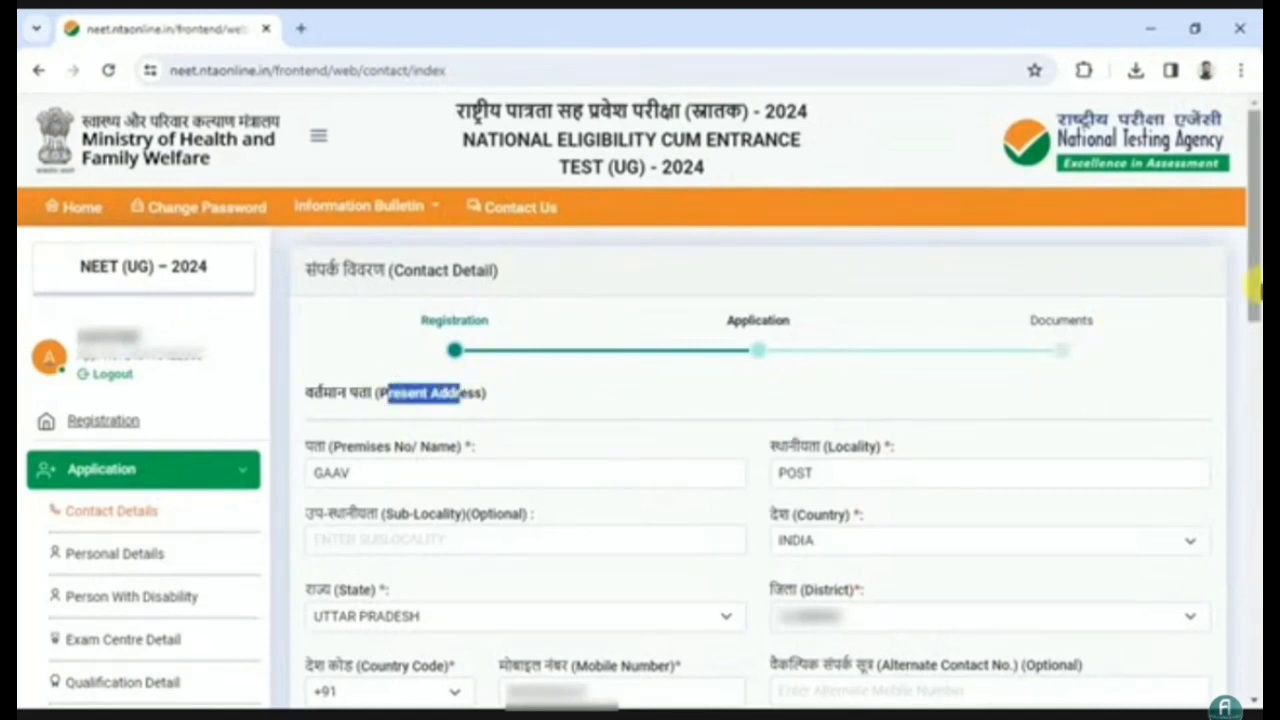
scroll(1254, 287, "down", 3)
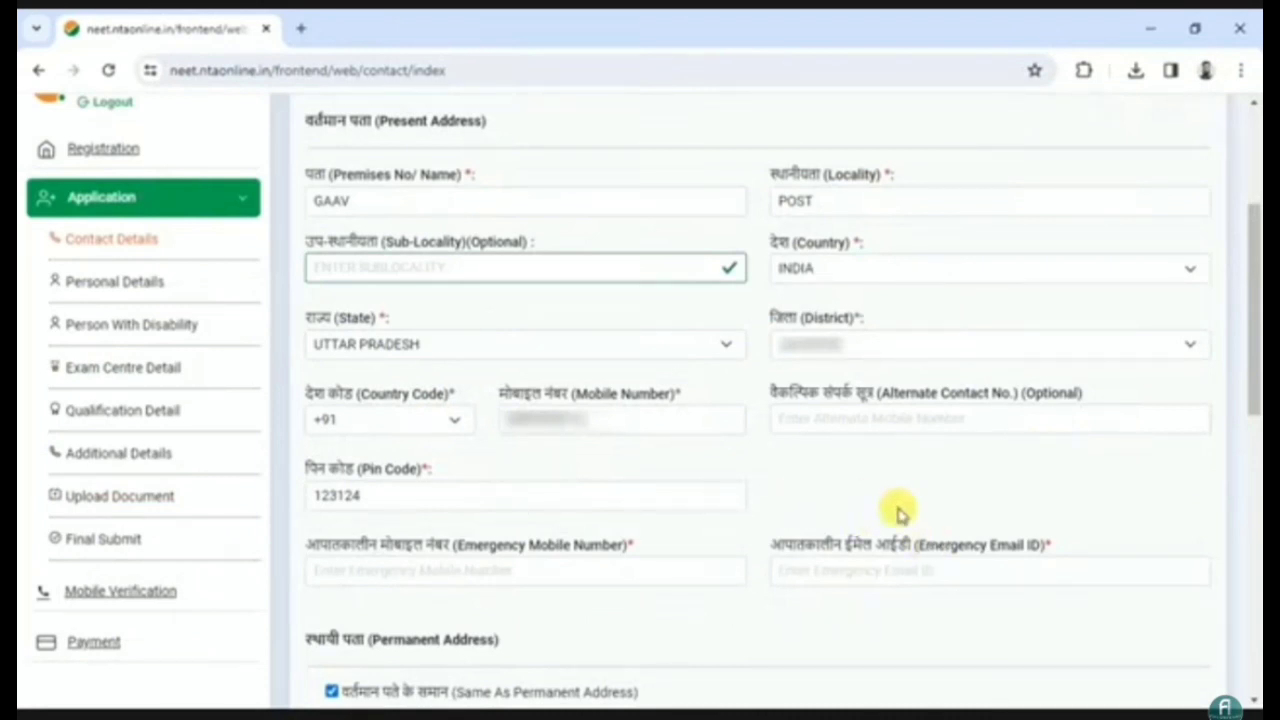
left_click(400, 202)
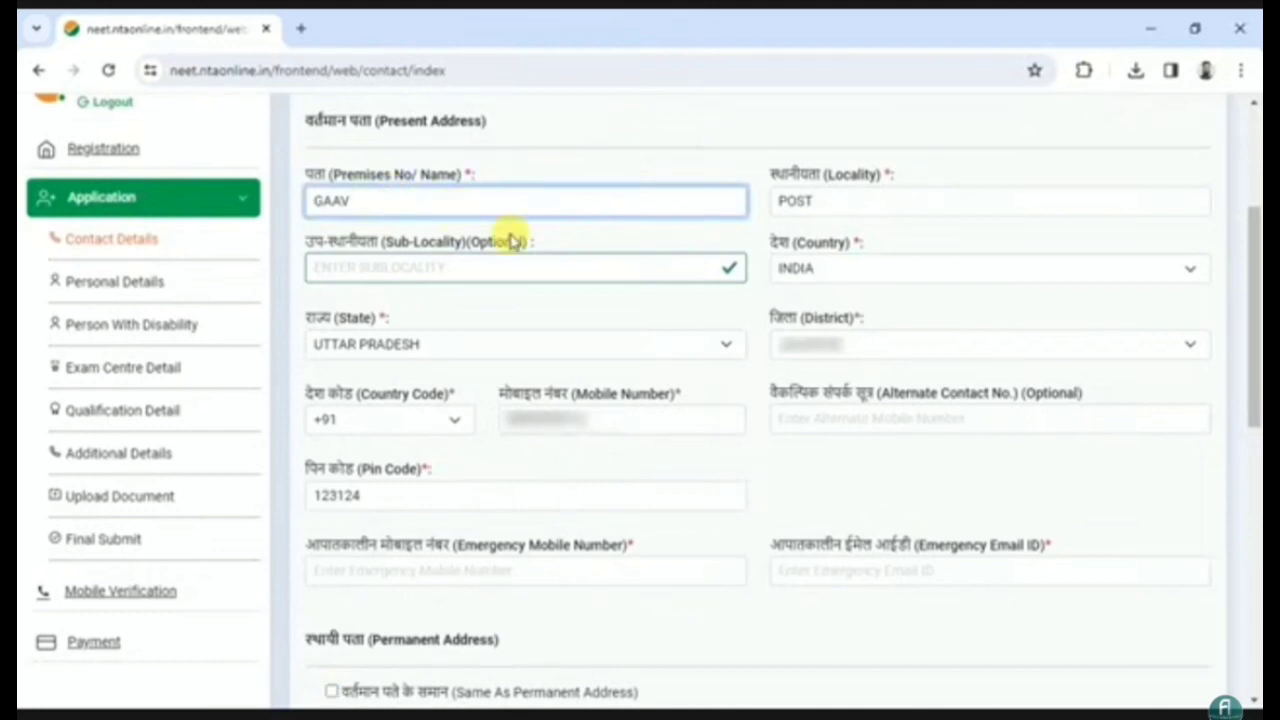
left_click(532, 165)
left_click(646, 420)
left_click(645, 524)
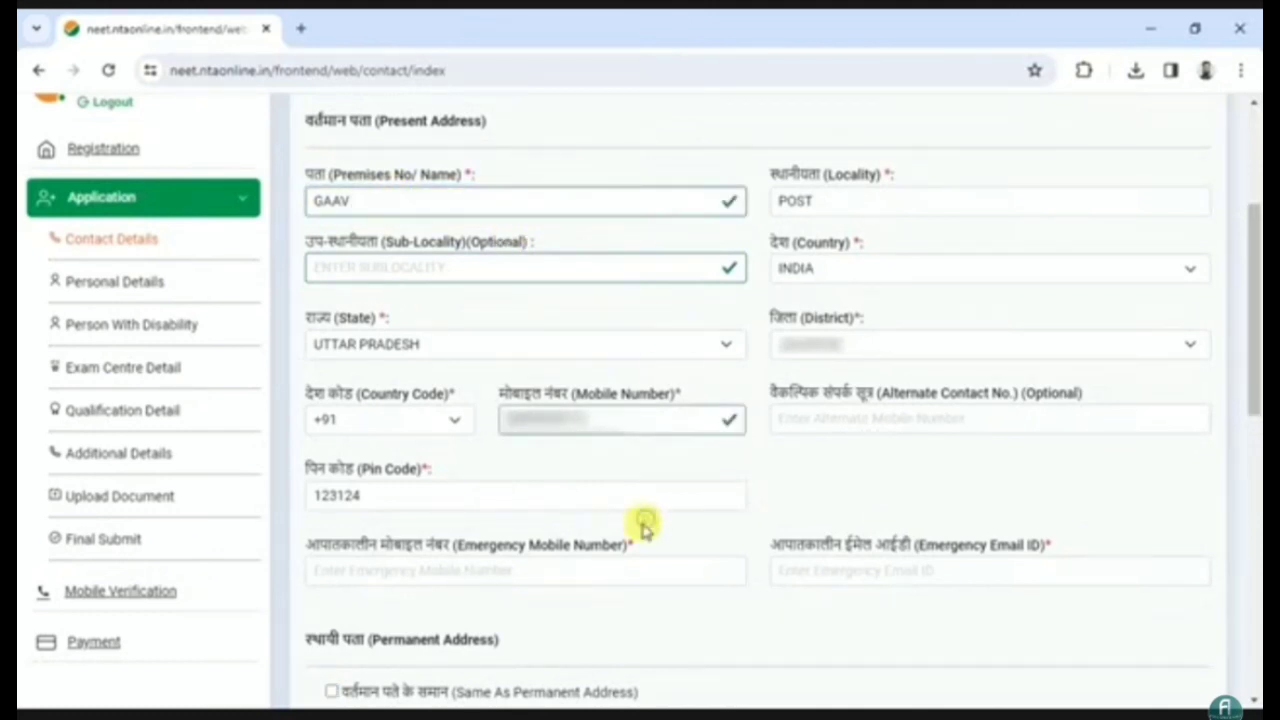
Fill in the emergency mobile number and emergency email ID under Present Address
left_click_drag(310, 550, 604, 545)
left_click(444, 543)
left_click(531, 571)
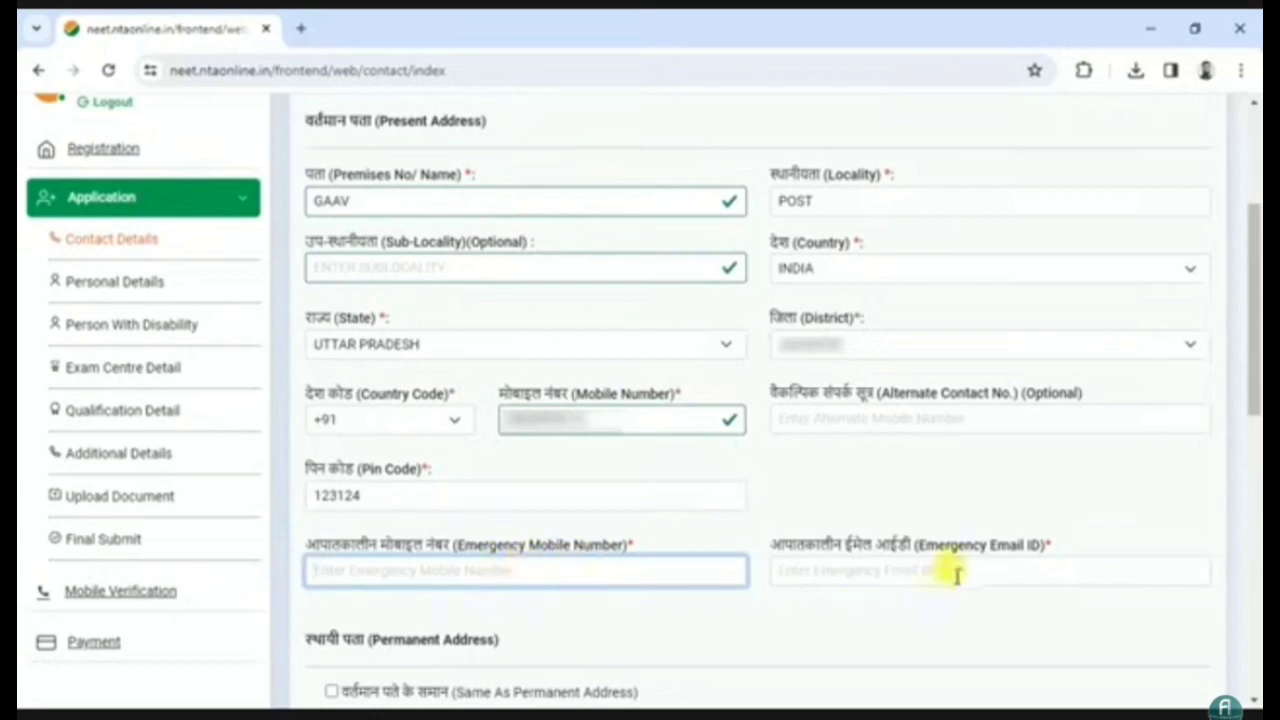
left_click_drag(836, 556, 963, 556)
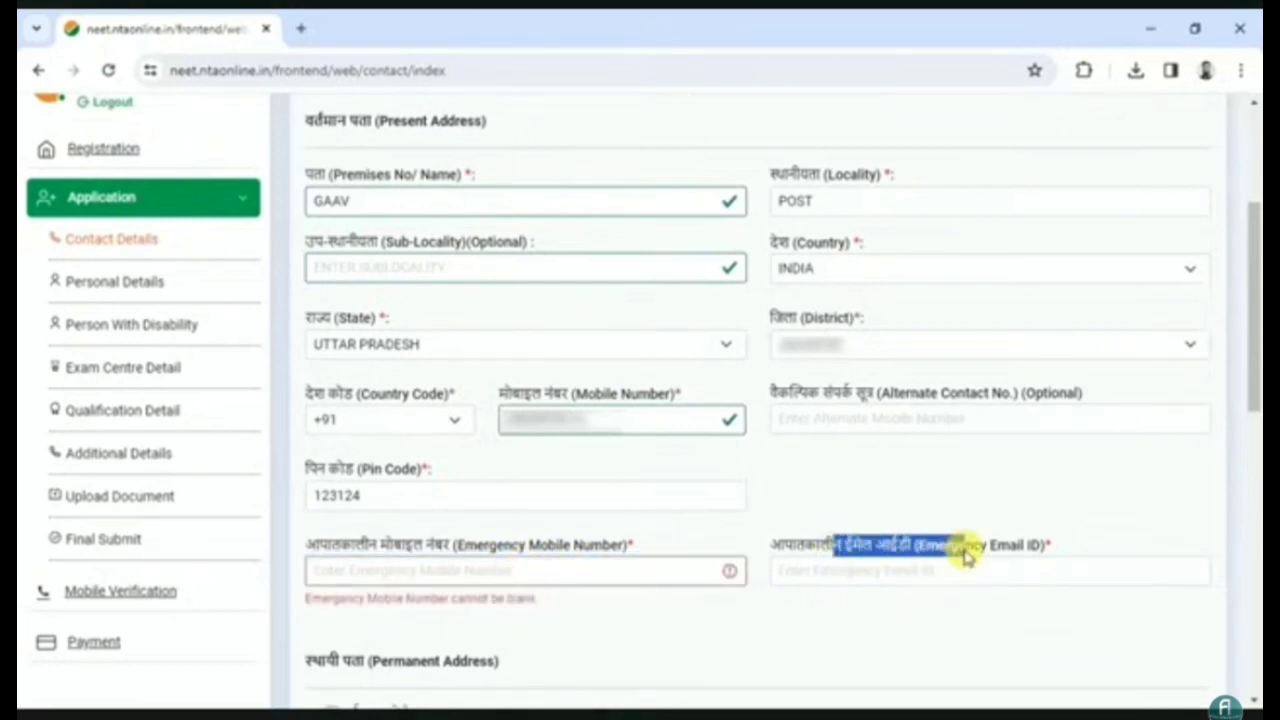
left_click(819, 573)
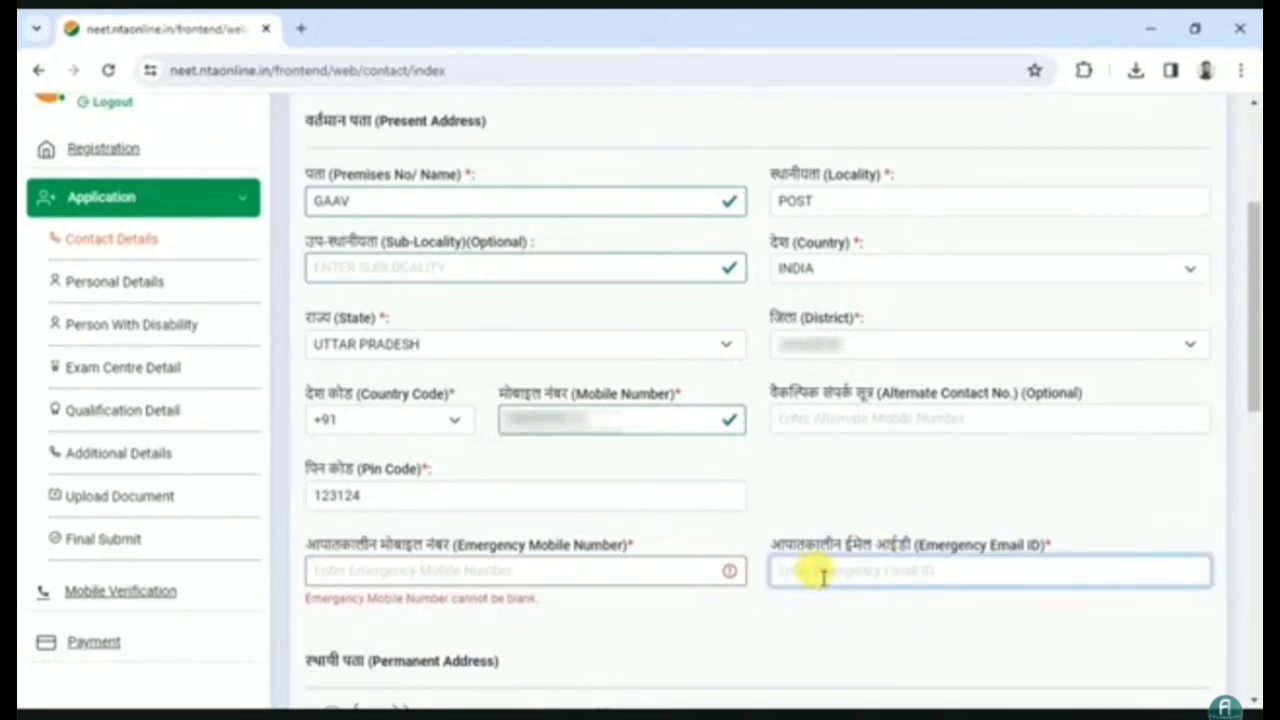
Set the Permanent Address to be the same as the present address
scroll(822, 575, "down", 5)
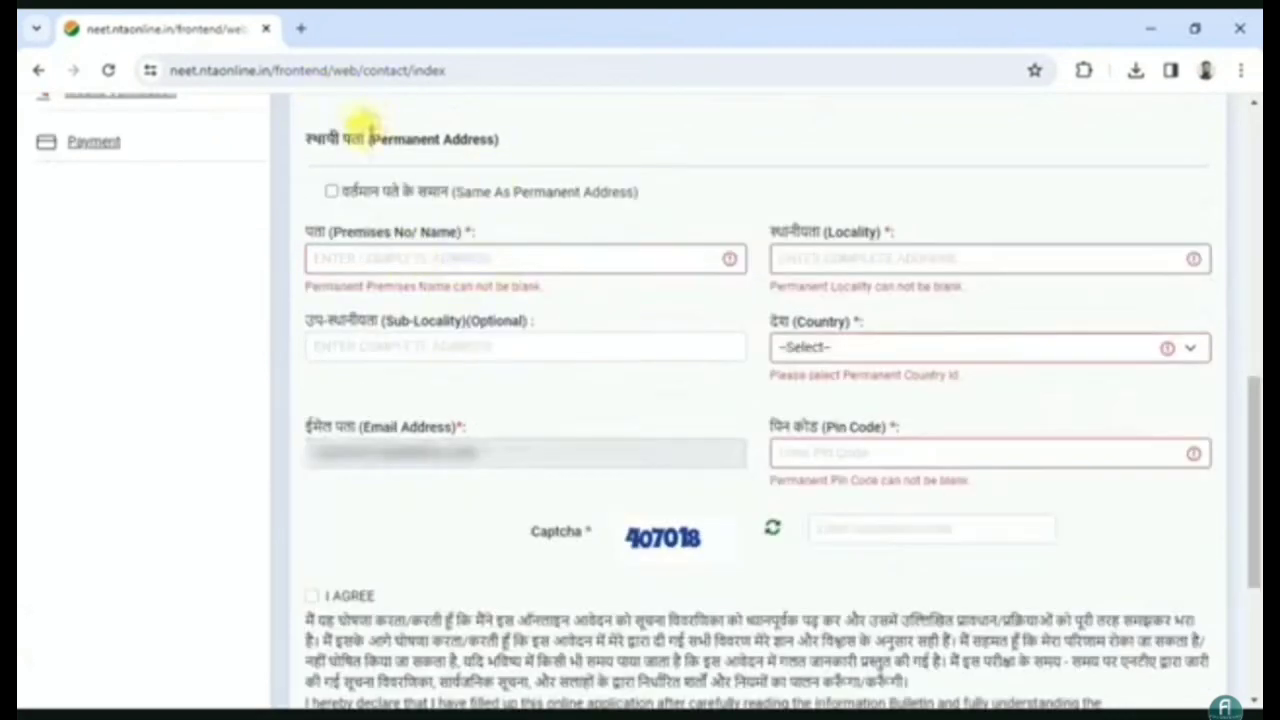
left_click_drag(370, 140, 491, 134)
left_click(488, 134)
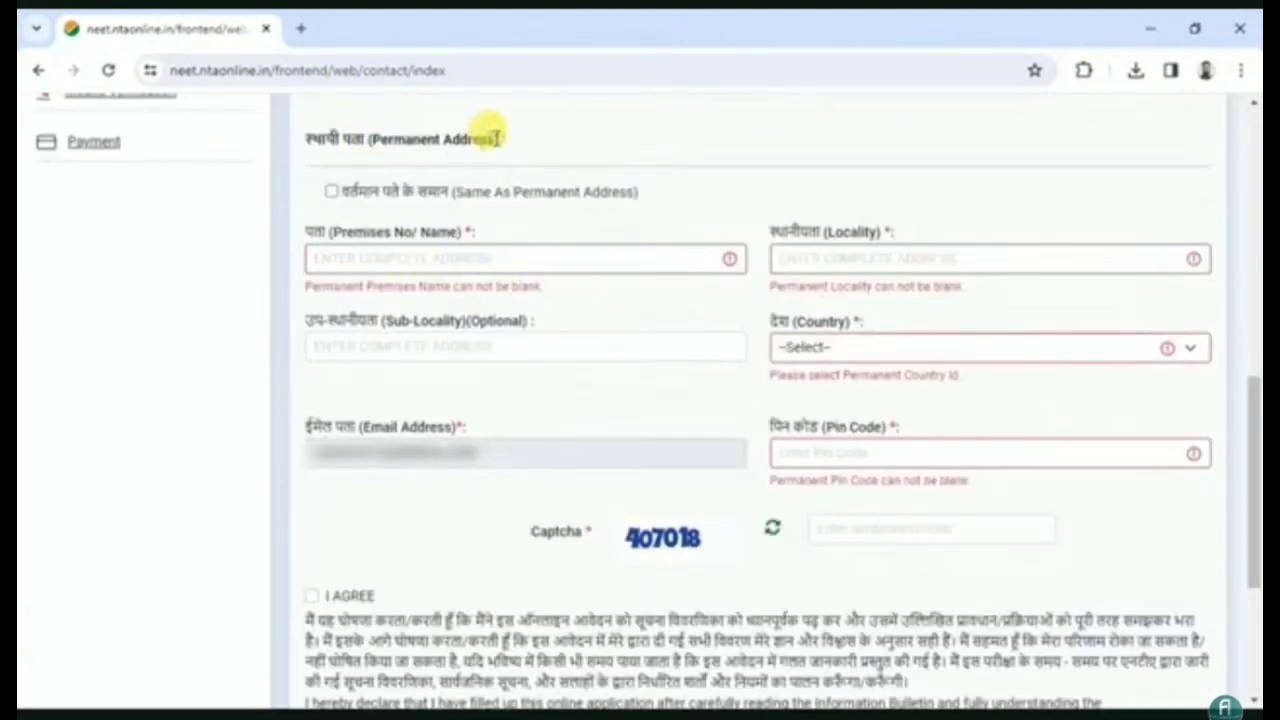
left_click(332, 193)
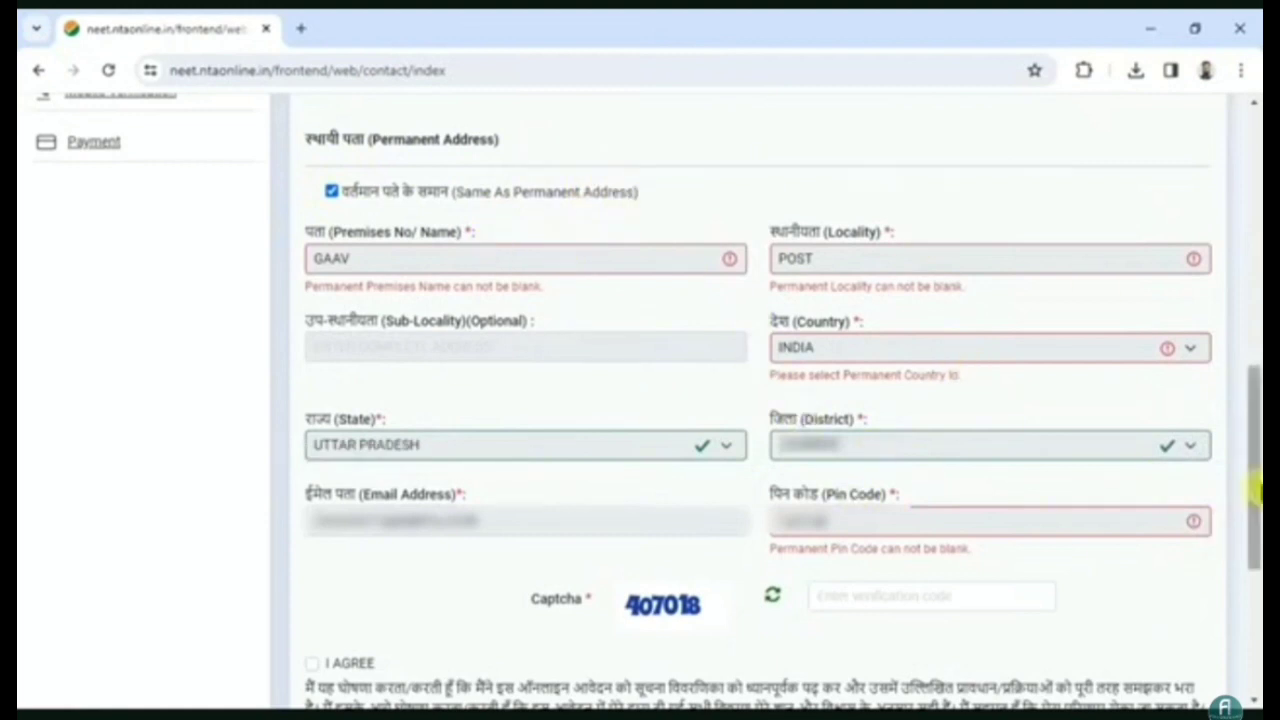
Complete the captcha, agree to the declaration and save the contact details, acknowledging the message to reach the Personal Detail form
scroll(1254, 490, "down", 3)
left_click(845, 215)
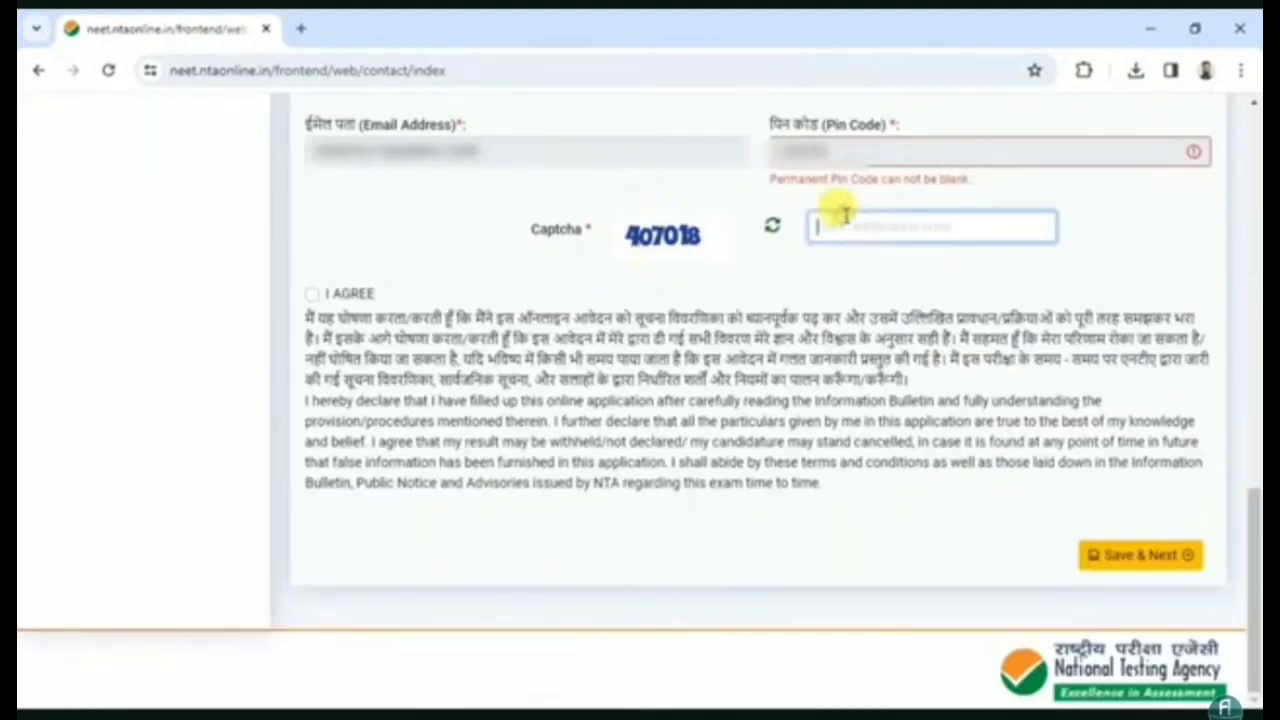
left_click(311, 293)
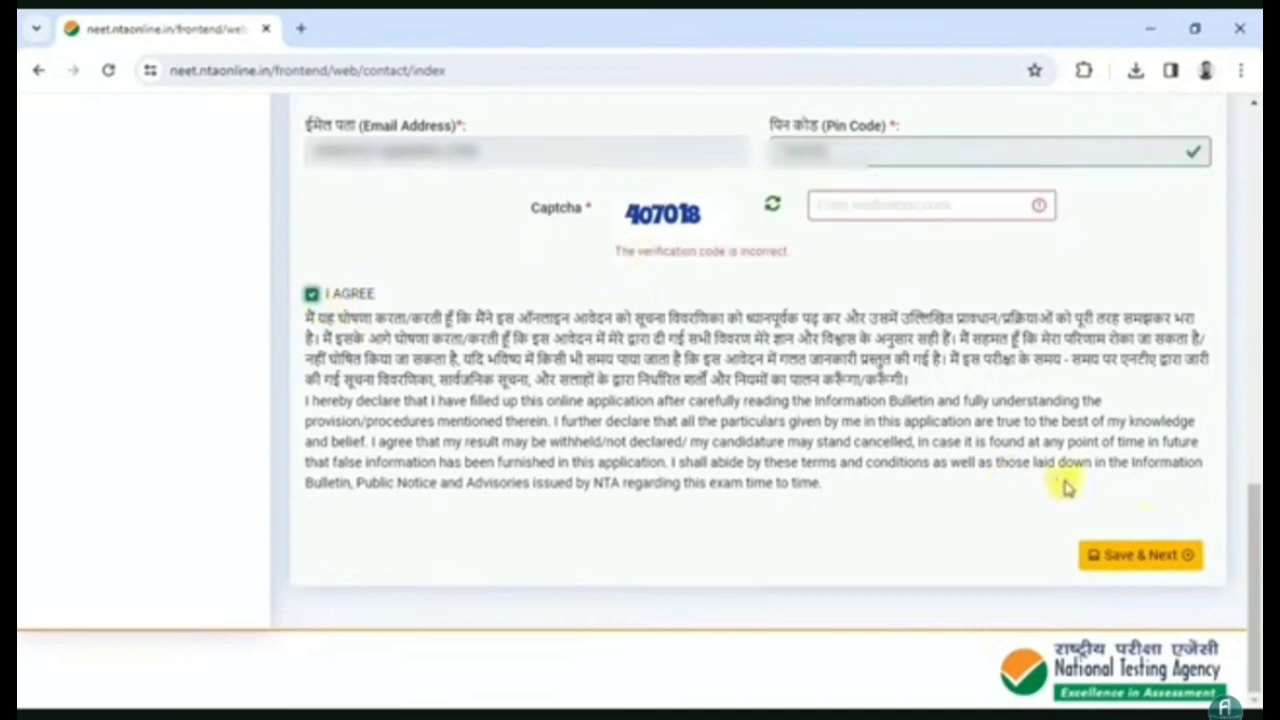
left_click(1135, 563)
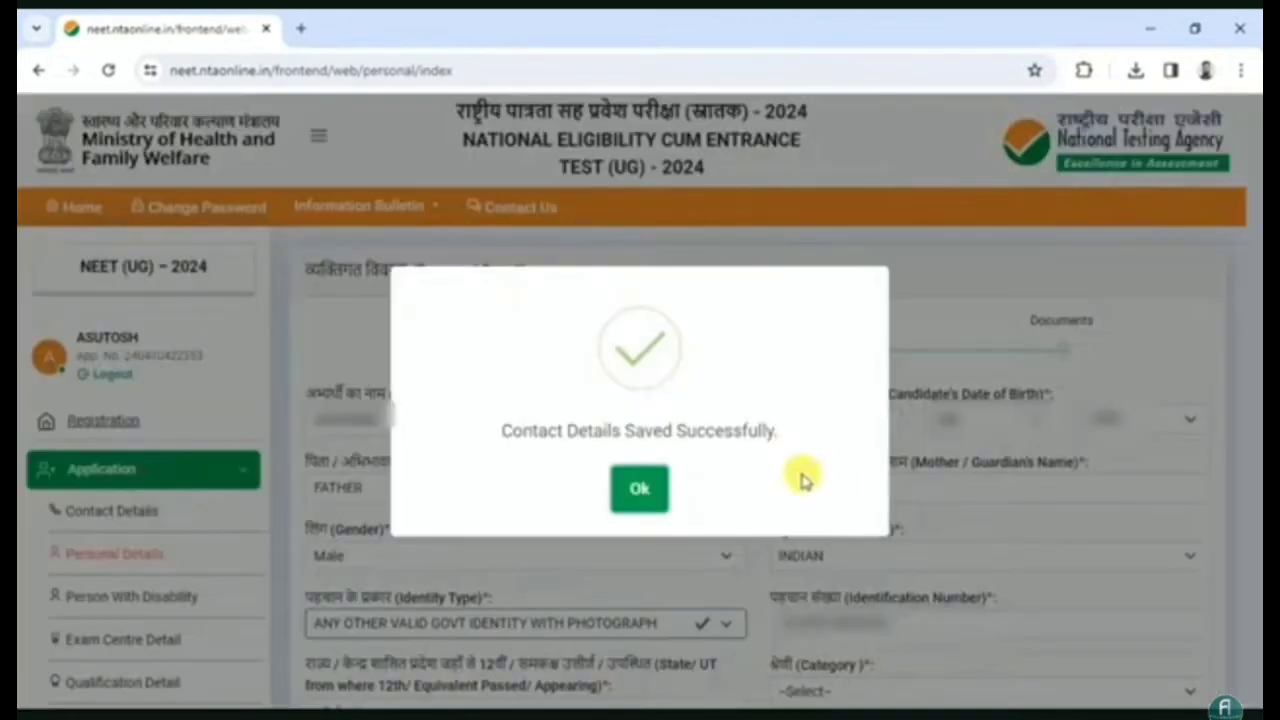
left_click_drag(526, 440, 756, 415)
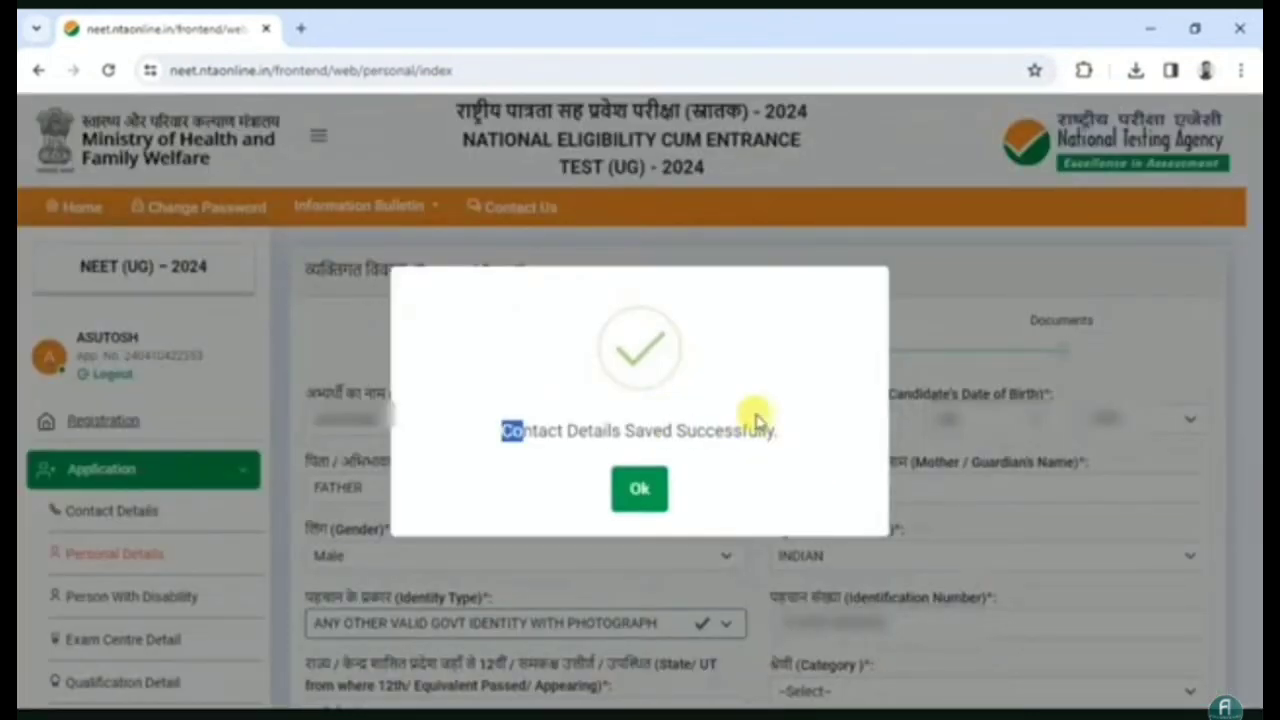
left_click(640, 497)
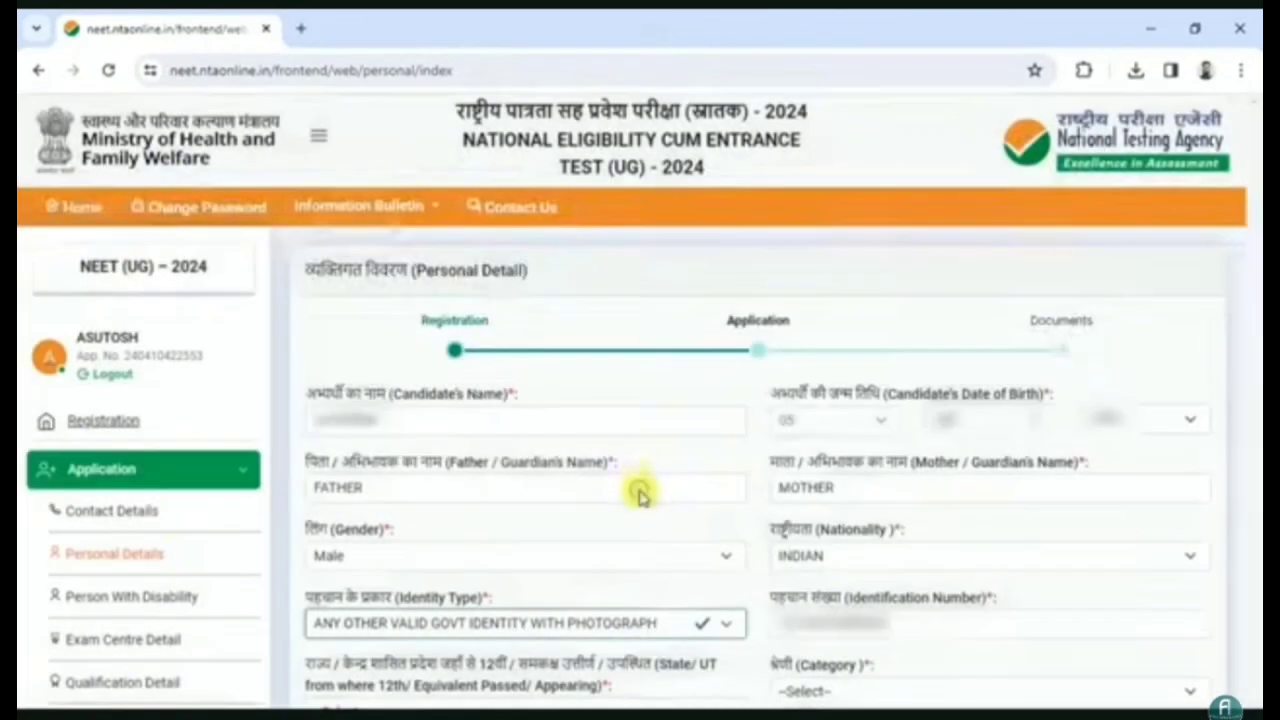
Review the Personal Detail form, covering candidate's name, date of birth, identity type, identification number and the State/UT of 12th question
scroll(183, 360, "down", 2)
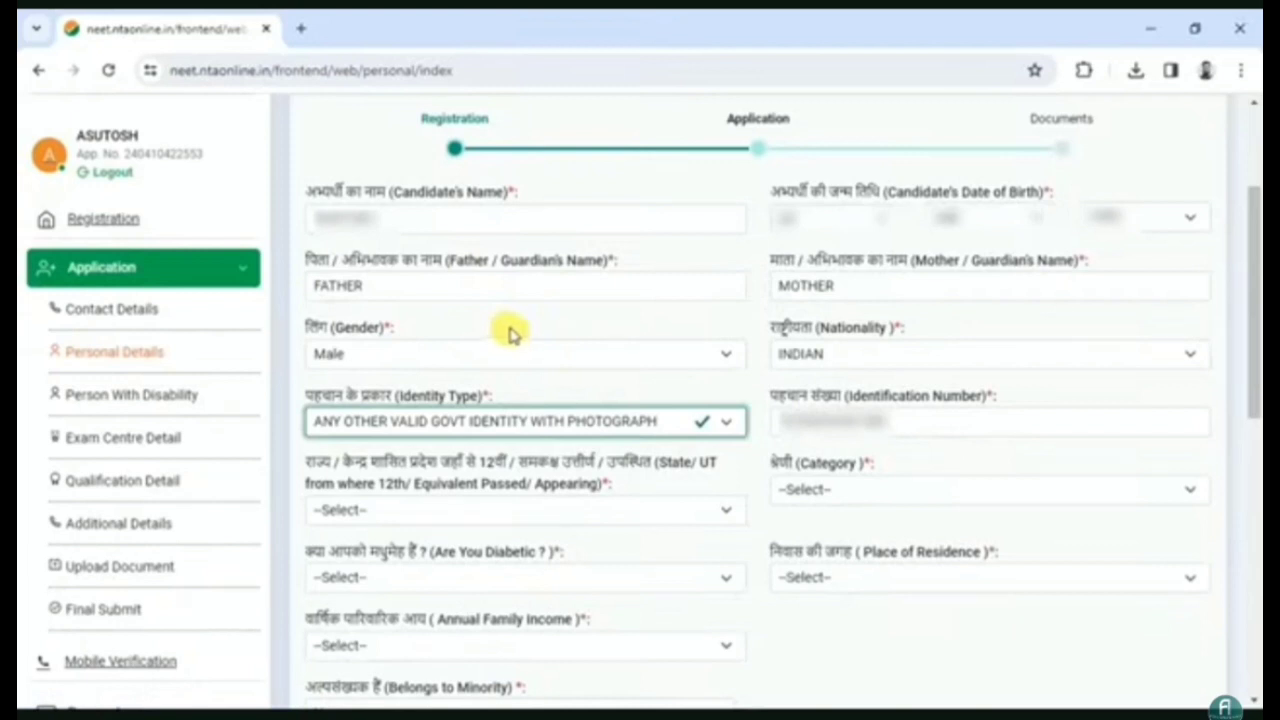
left_click(395, 200)
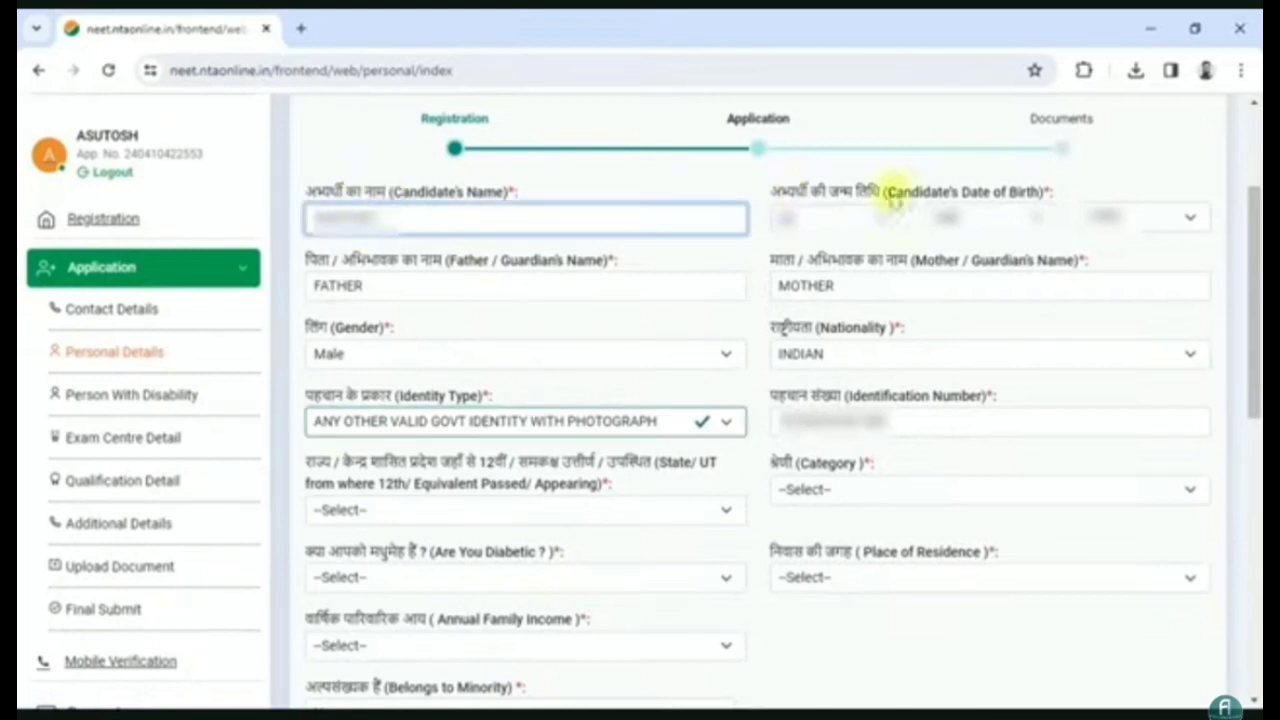
left_click_drag(830, 191, 1052, 192)
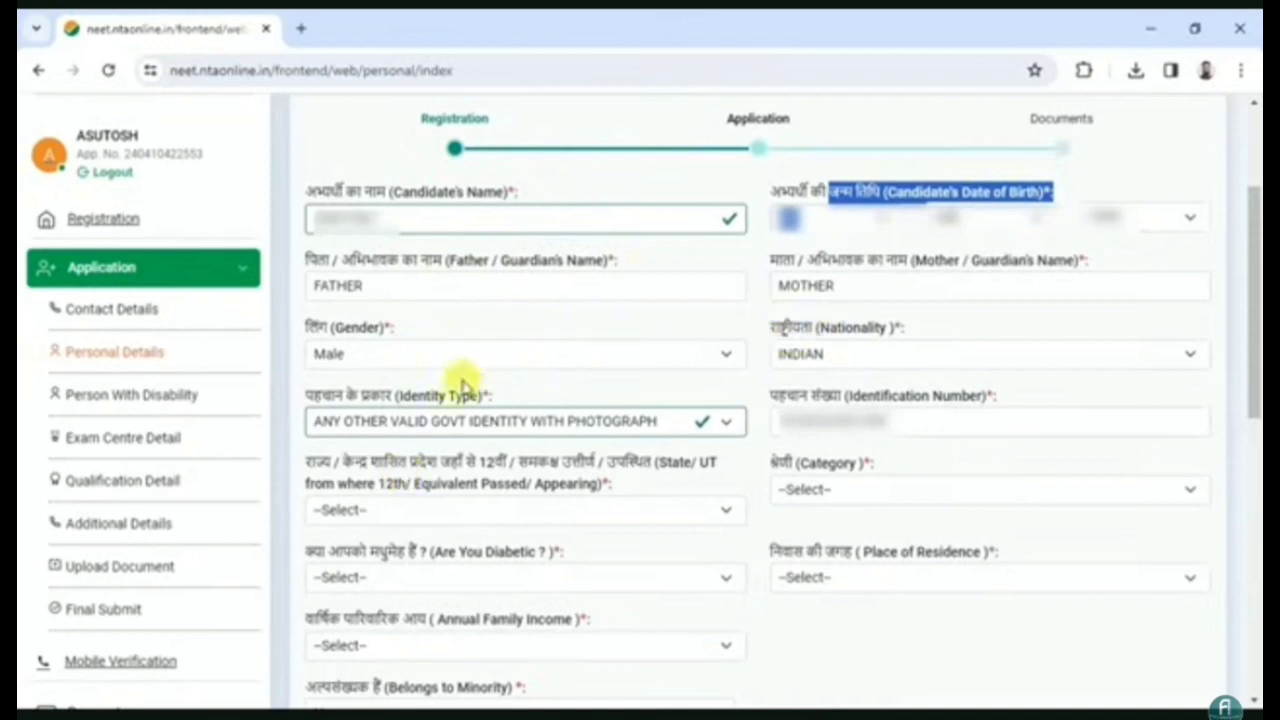
left_click_drag(412, 397, 465, 397)
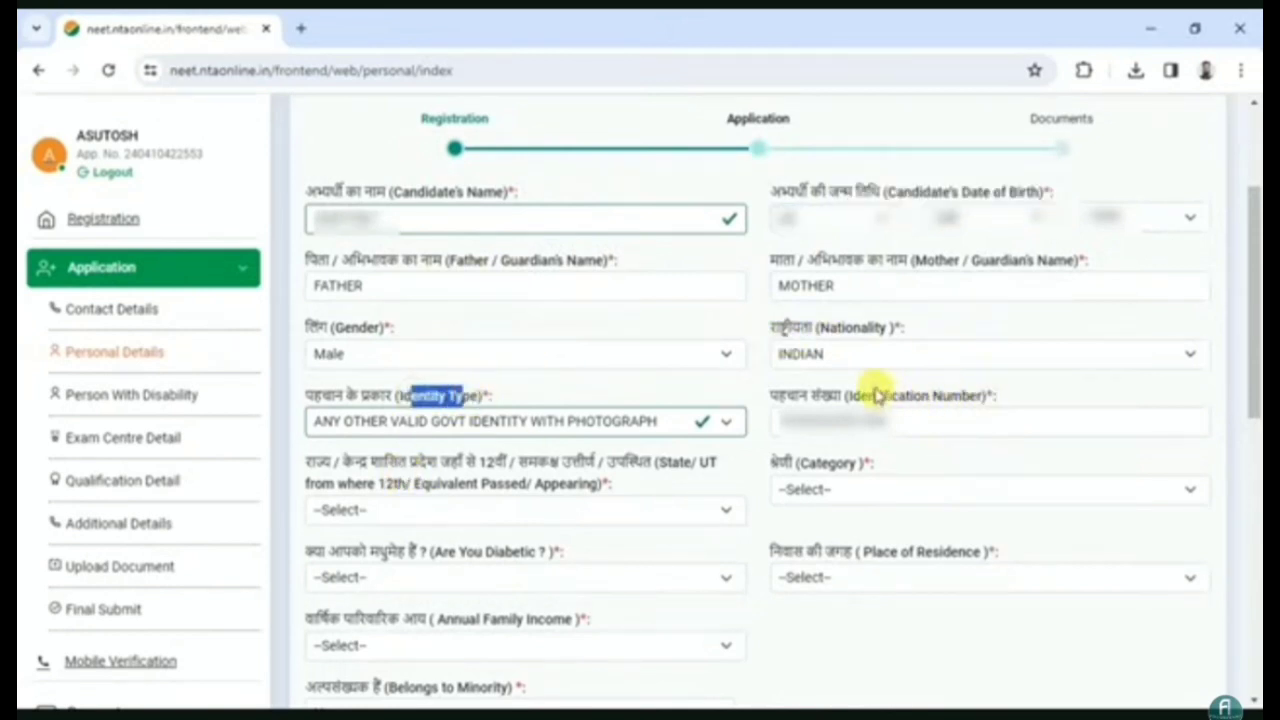
left_click_drag(876, 397, 940, 397)
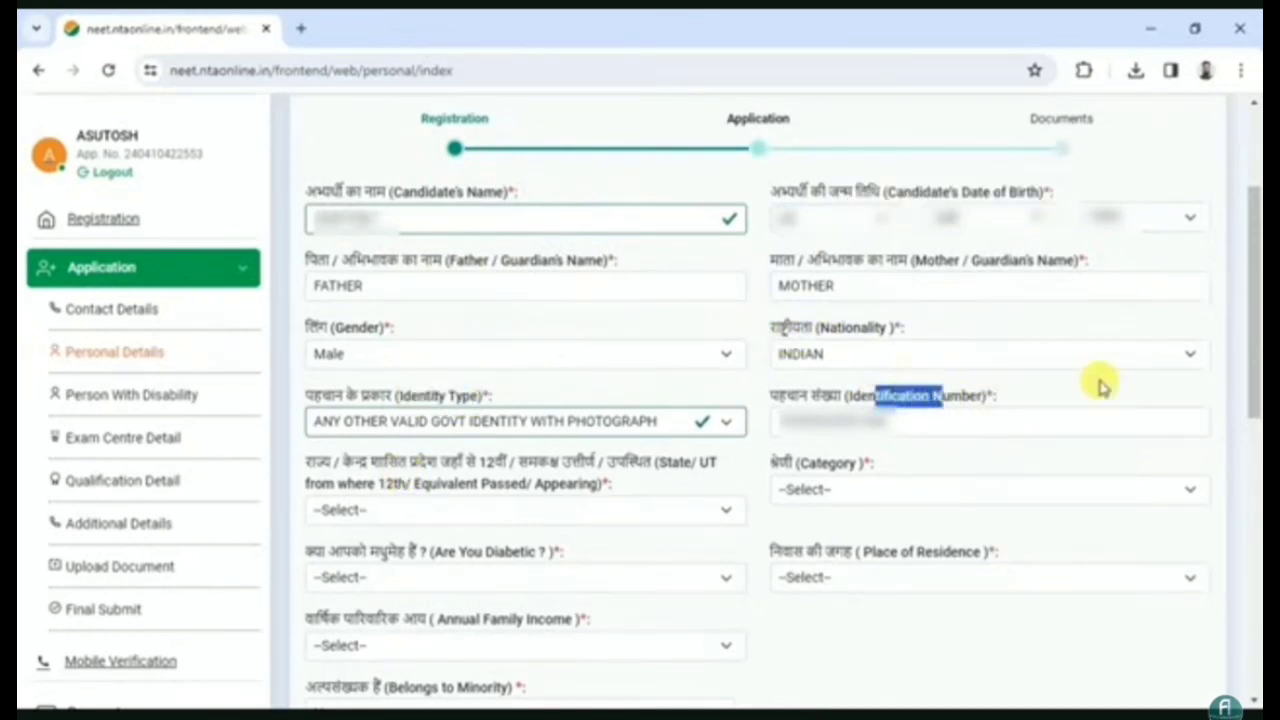
scroll(1255, 300, "down", 3)
left_click_drag(313, 150, 463, 170)
left_click(463, 170)
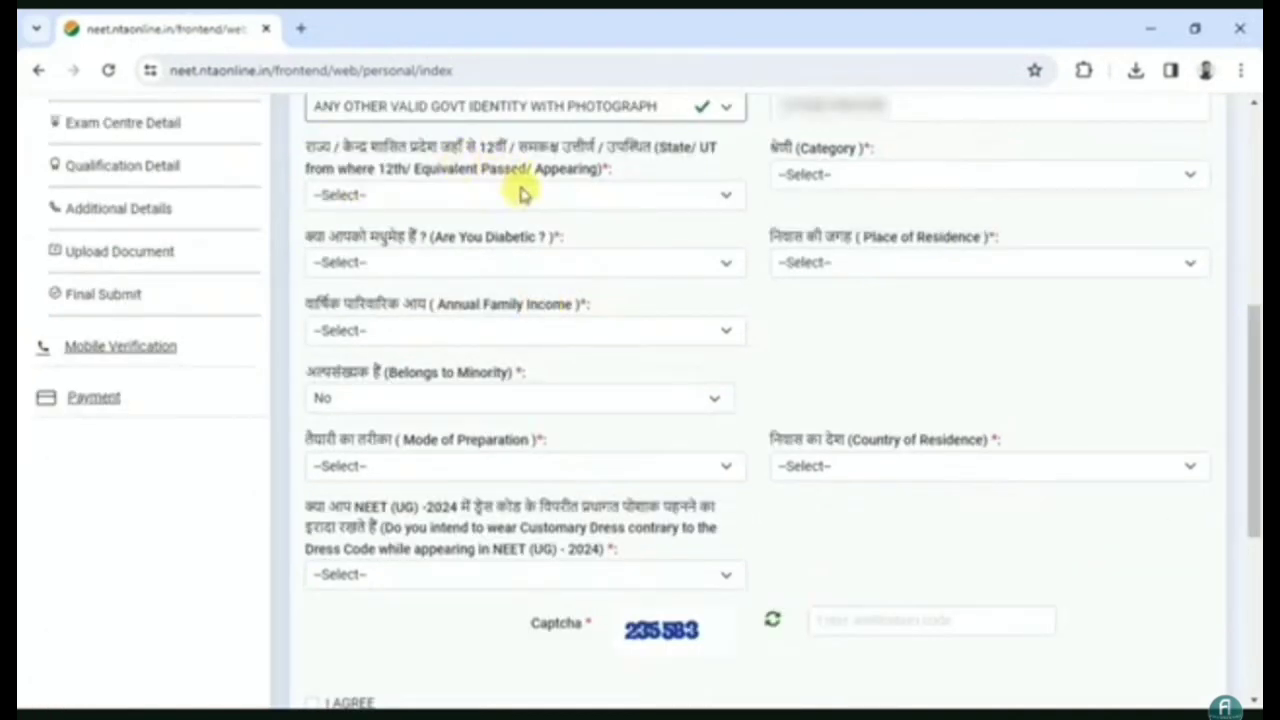
Set the State/UT of 12th passed or appearing to UTTAR PRADESH and the Category to General
left_click(455, 197)
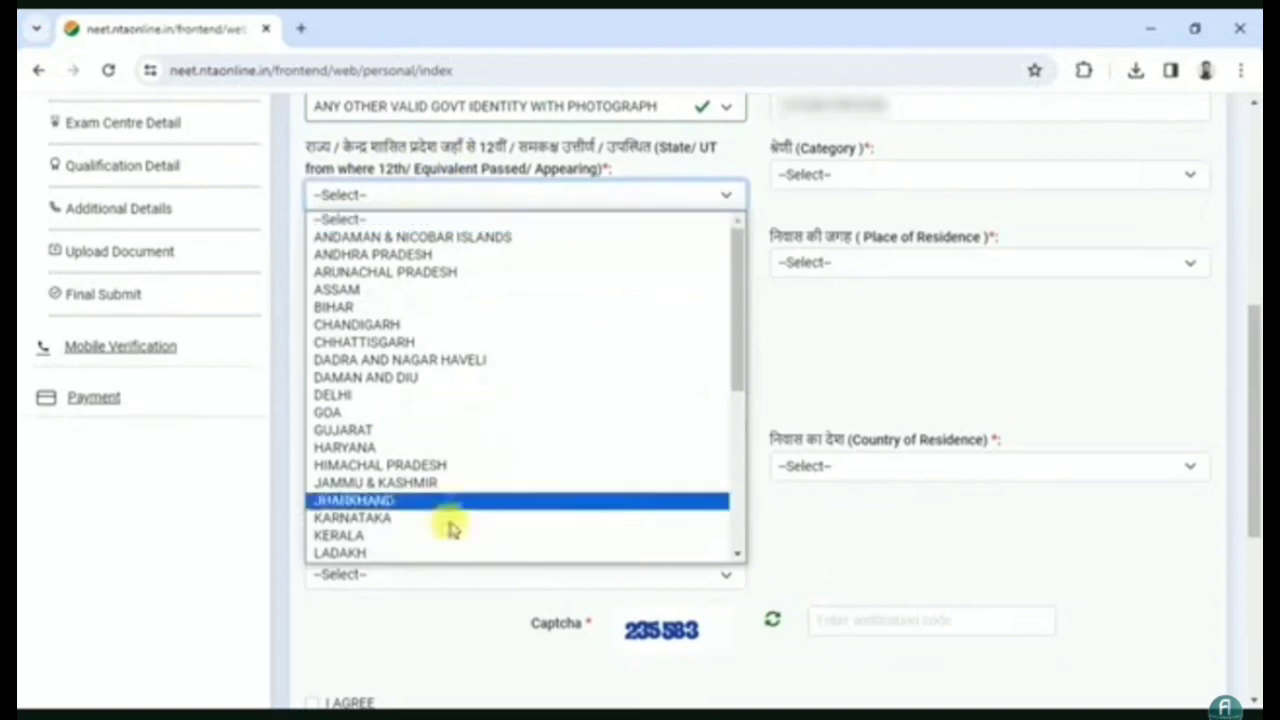
key("u")
key("Return")
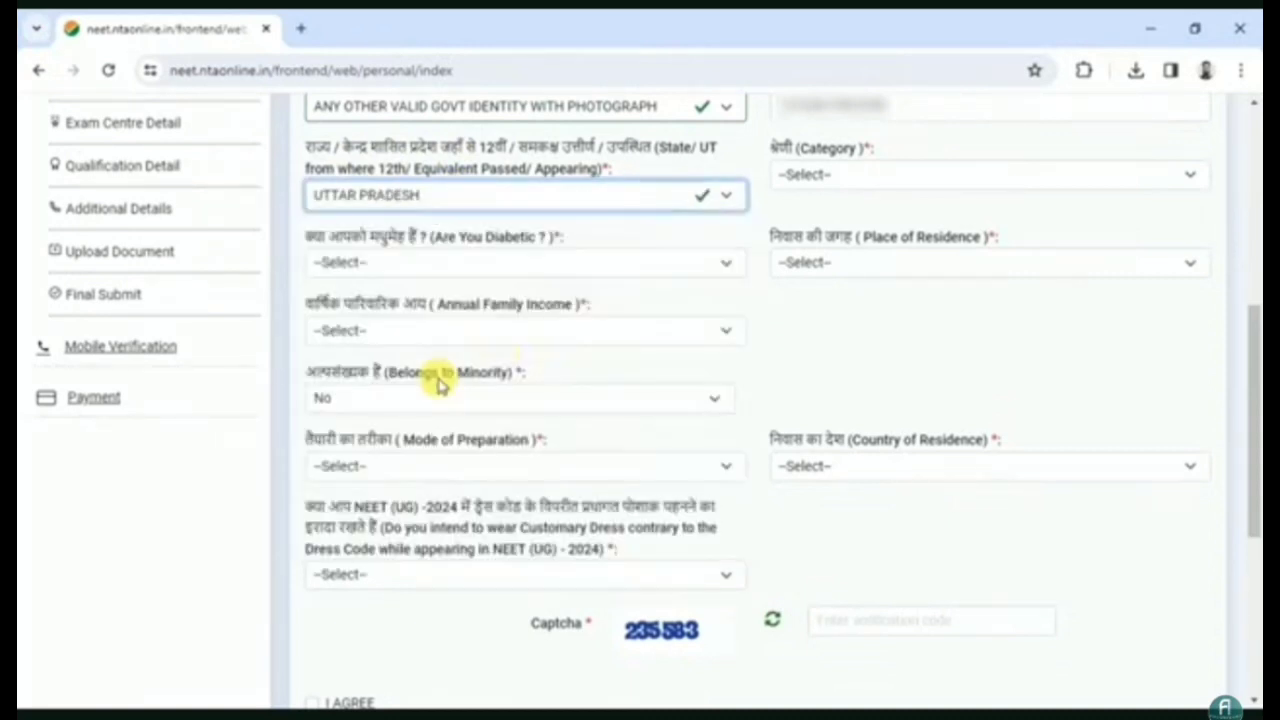
left_click_drag(775, 147, 855, 166)
left_click(818, 176)
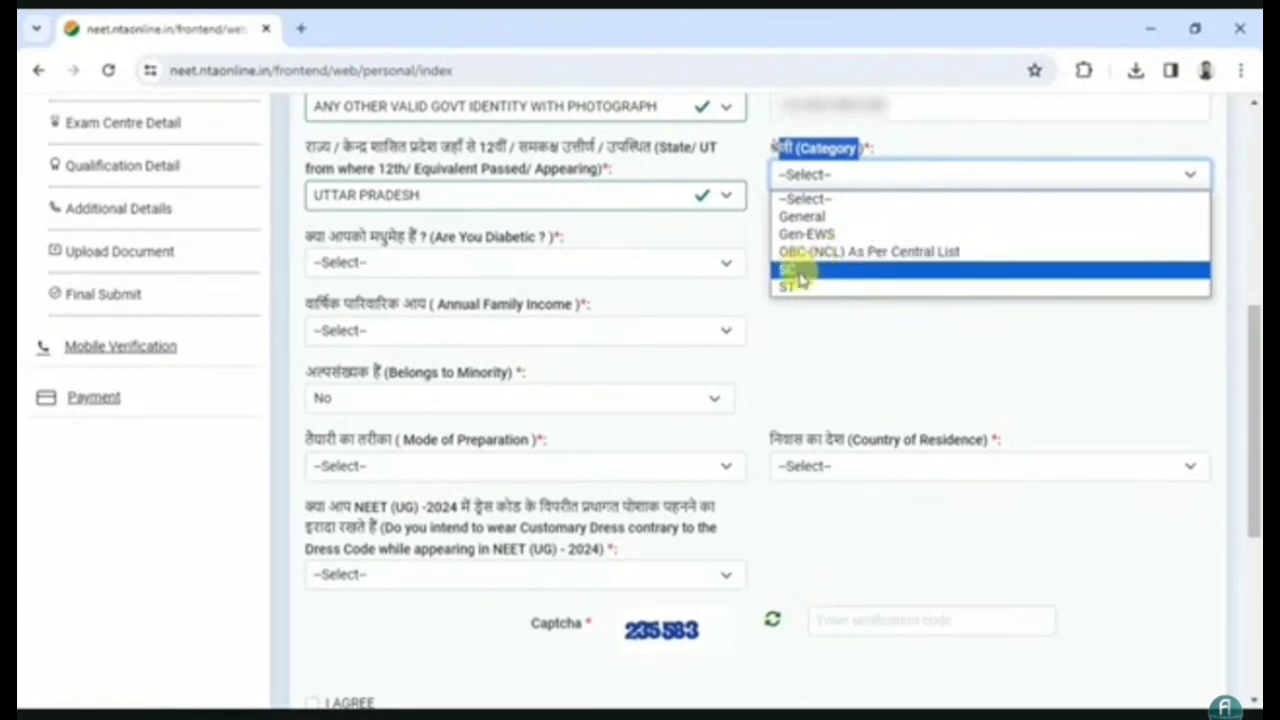
left_click(804, 217)
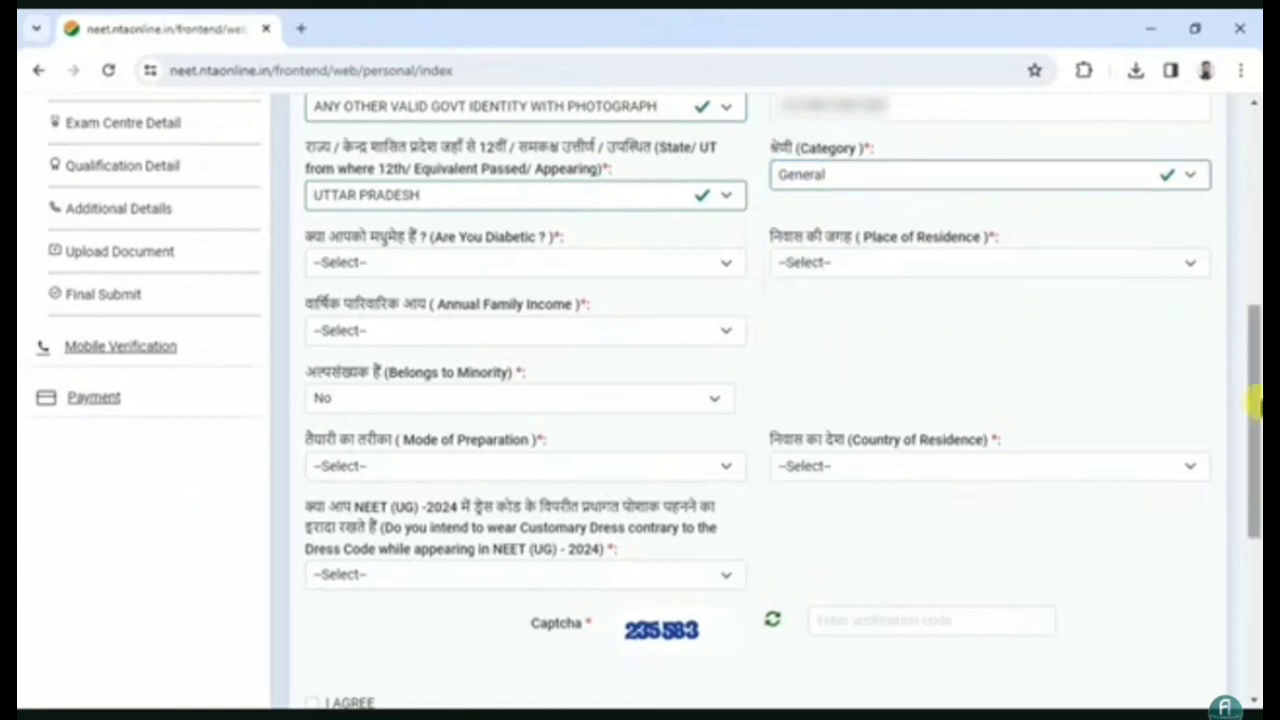
Answer No to the diabetic question and set the Place of Residence to Urban
scroll(1256, 403, "down", 1)
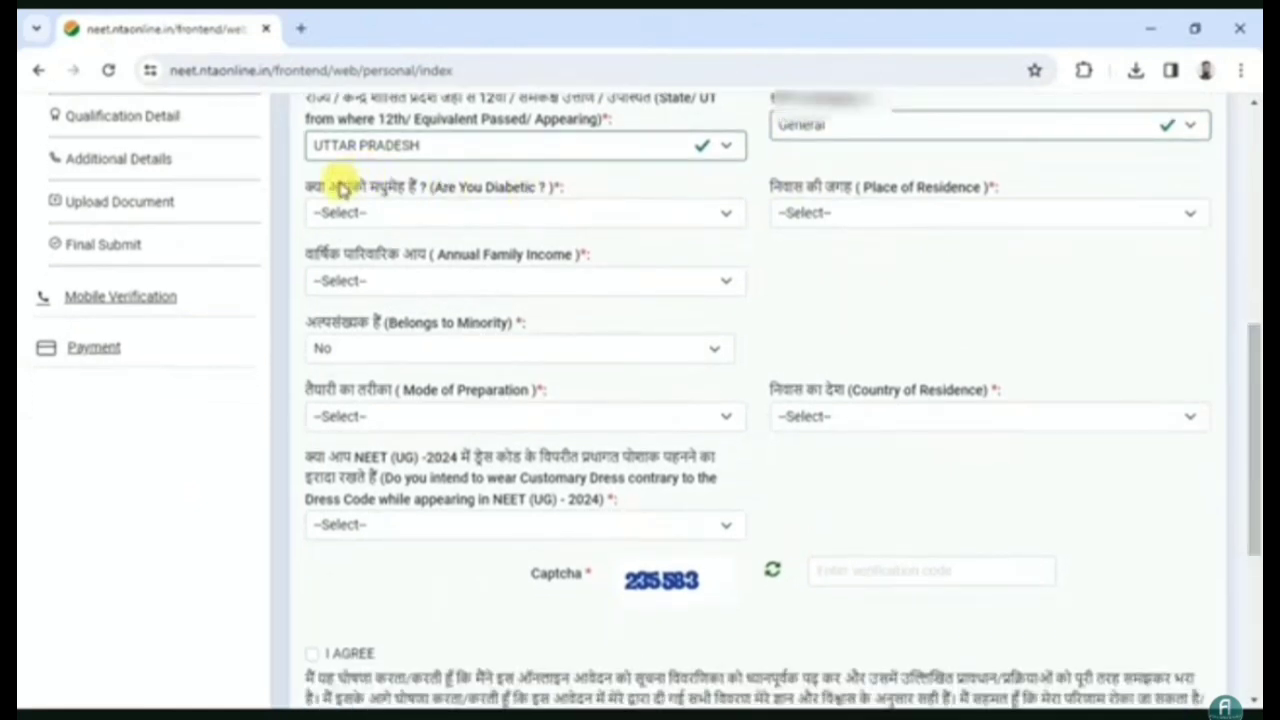
left_click_drag(342, 188, 434, 188)
left_click(490, 193)
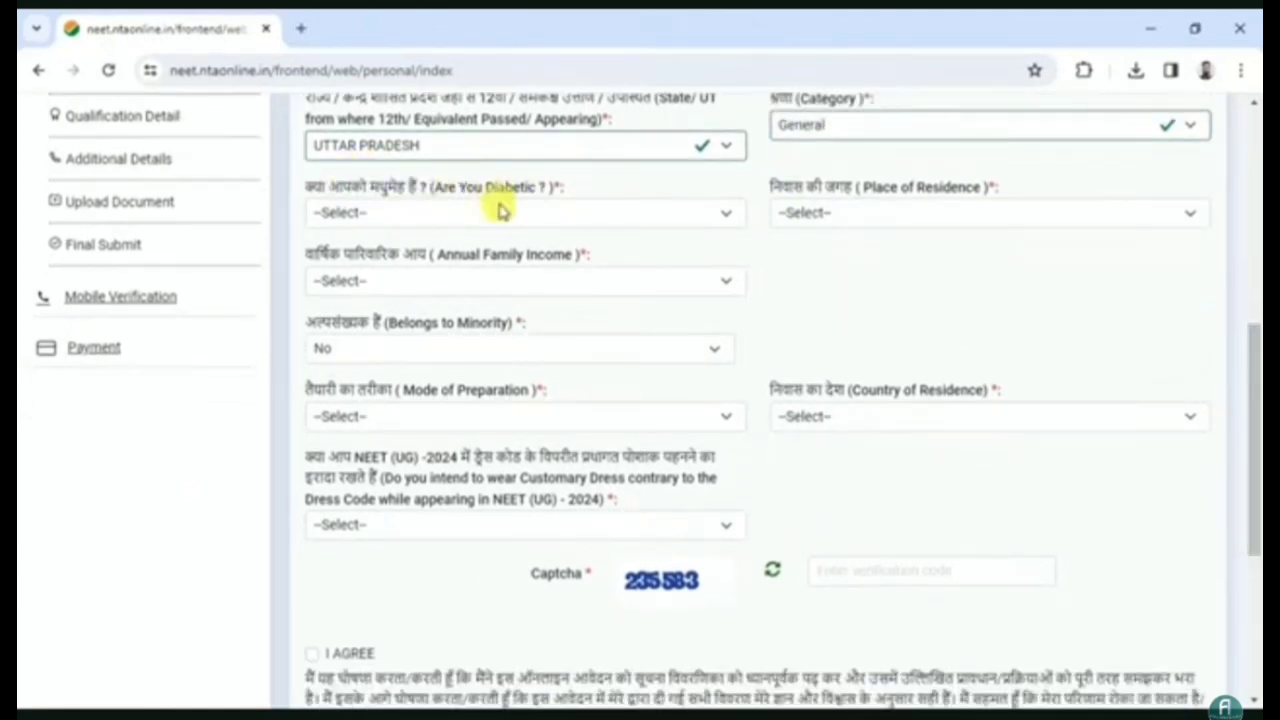
left_click(386, 213)
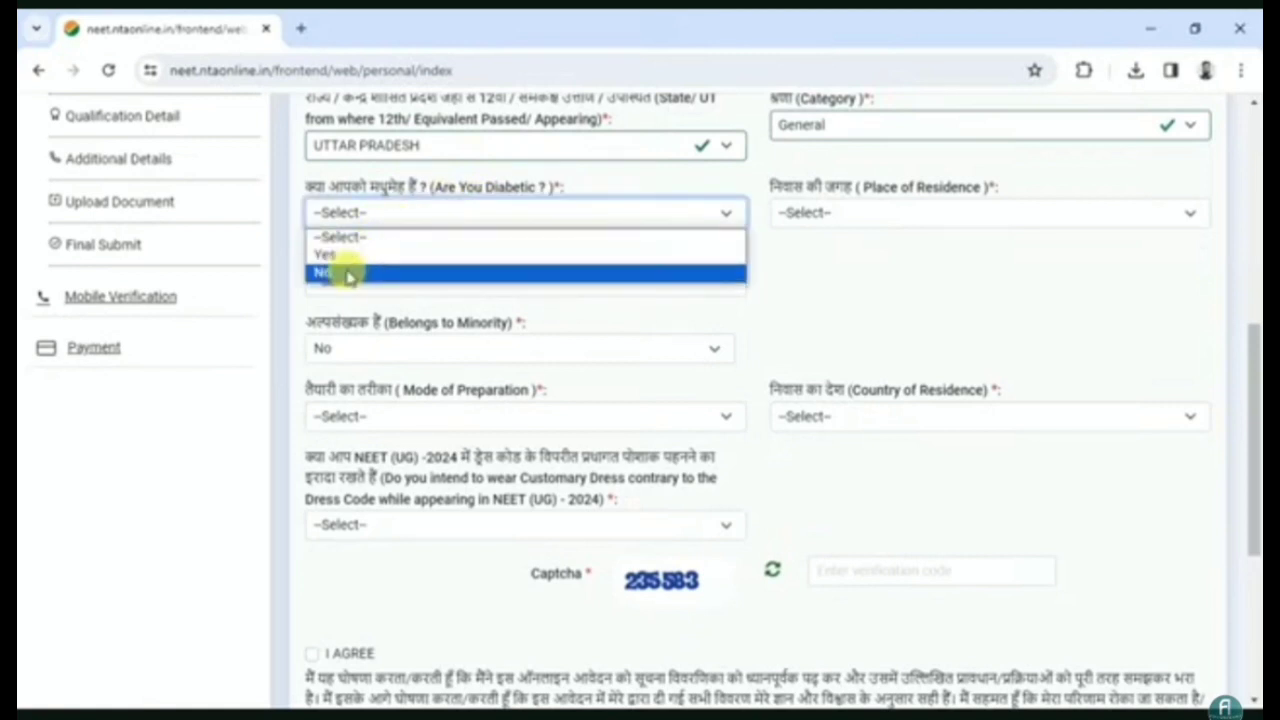
left_click(346, 274)
left_click(805, 215)
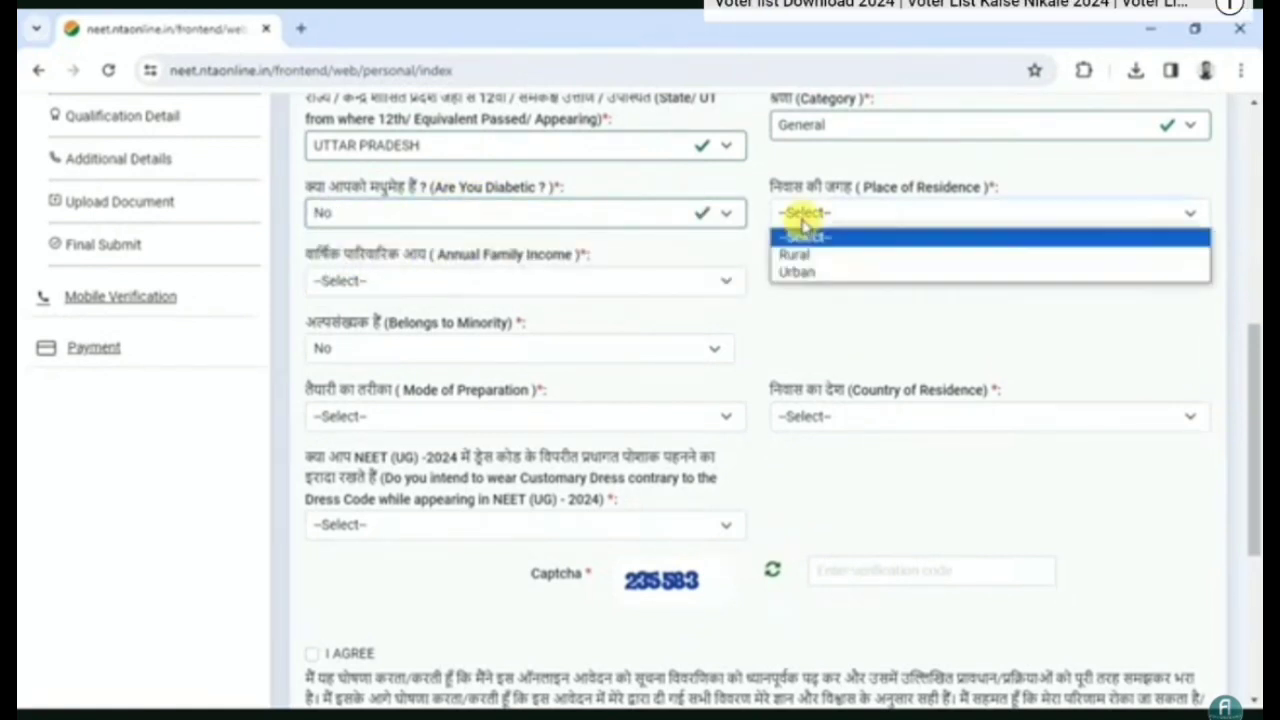
left_click(797, 273)
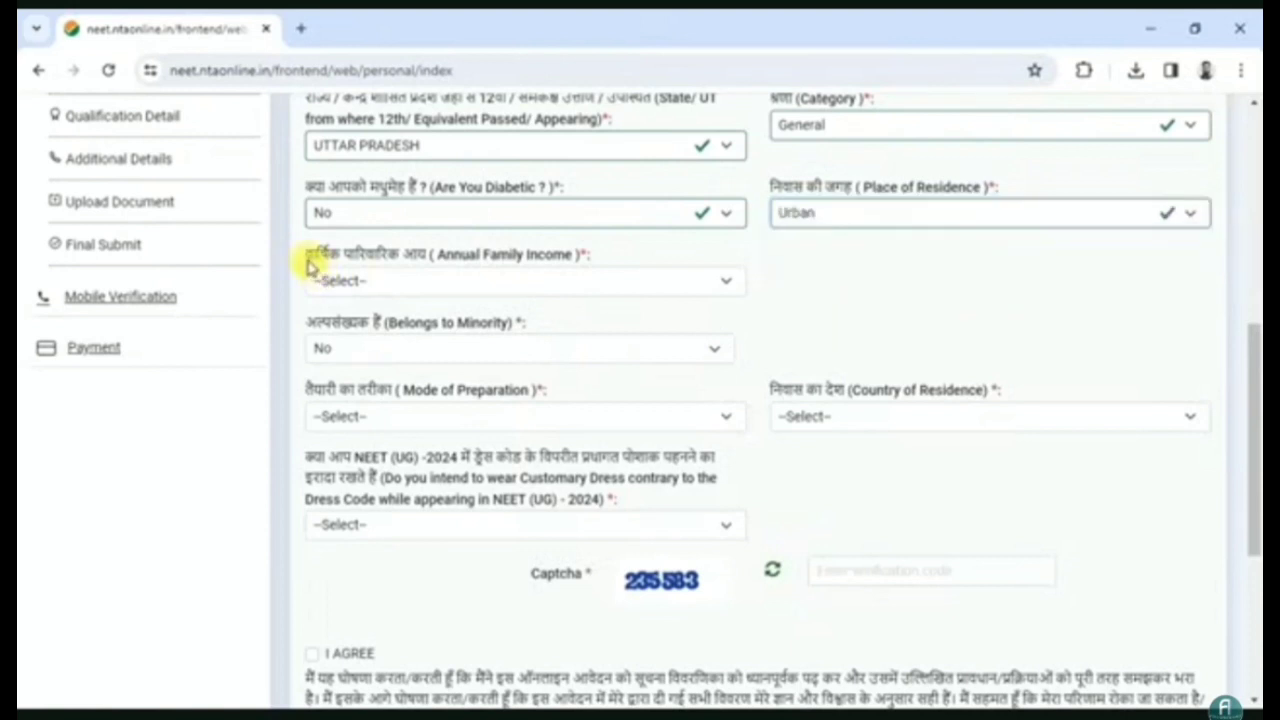
left_click_drag(312, 265, 434, 263)
left_click(523, 263)
left_click(471, 283)
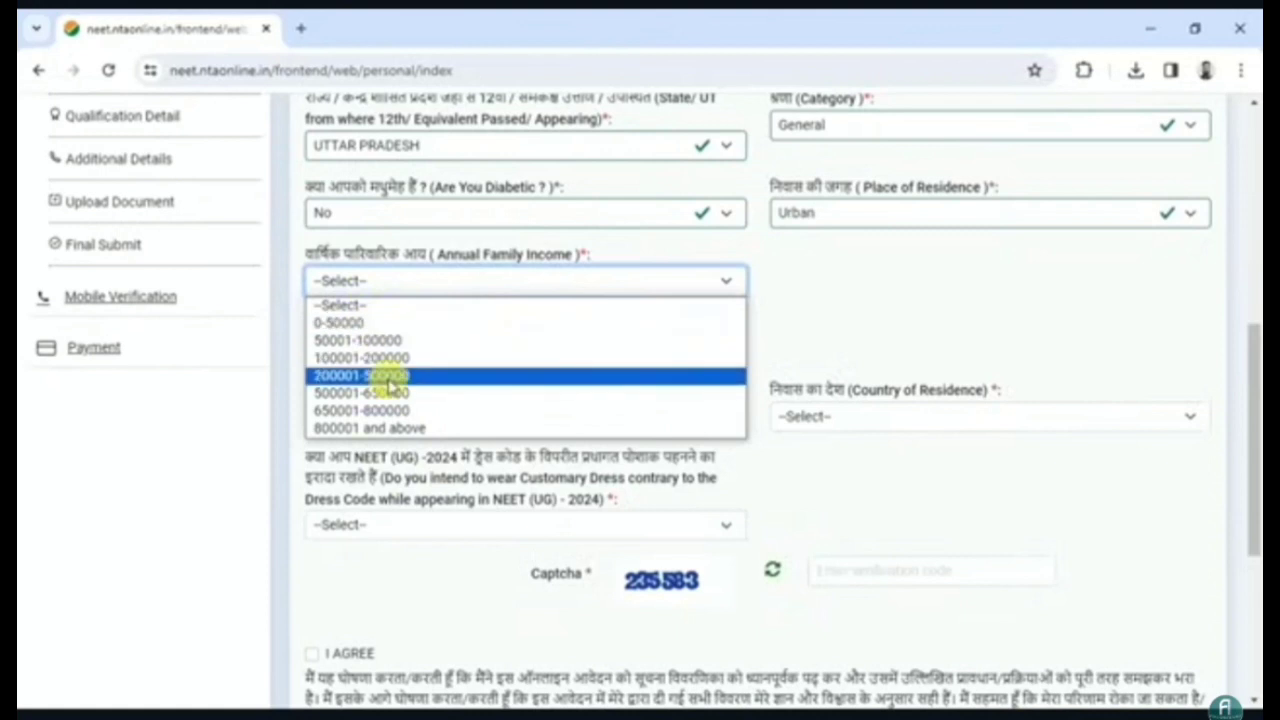
left_click(375, 340)
left_click_drag(386, 324, 490, 324)
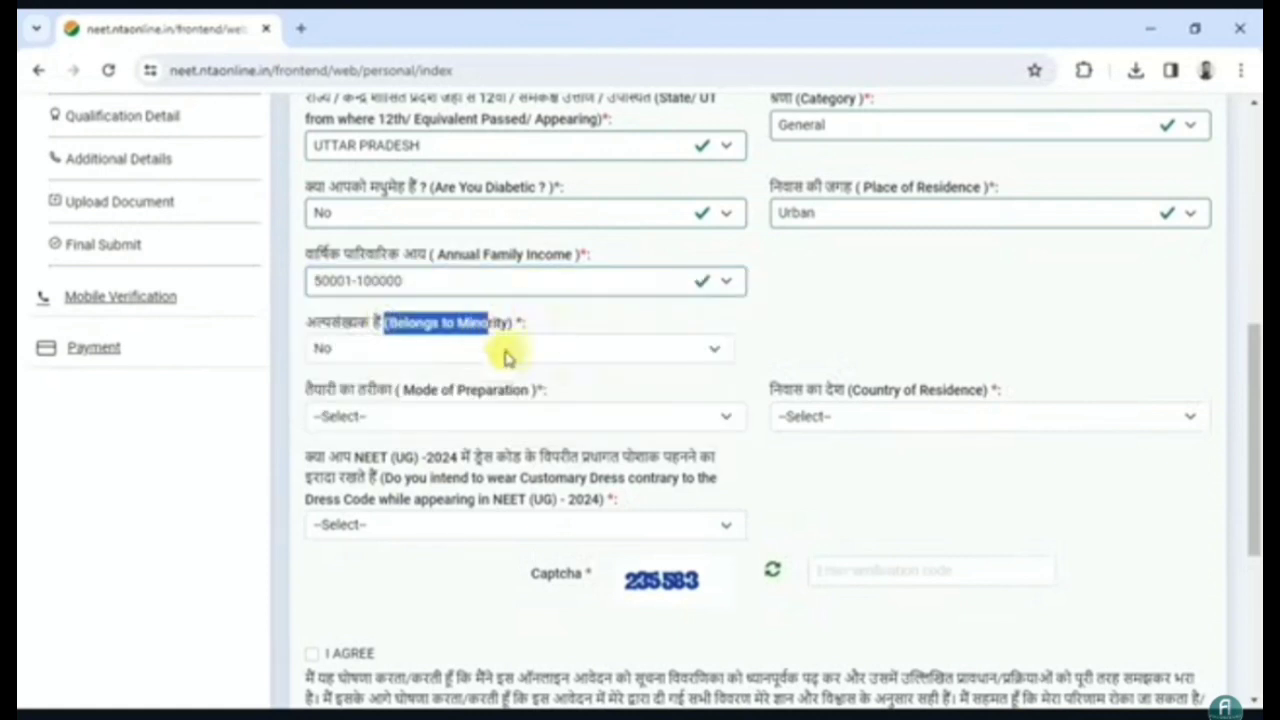
left_click(466, 350)
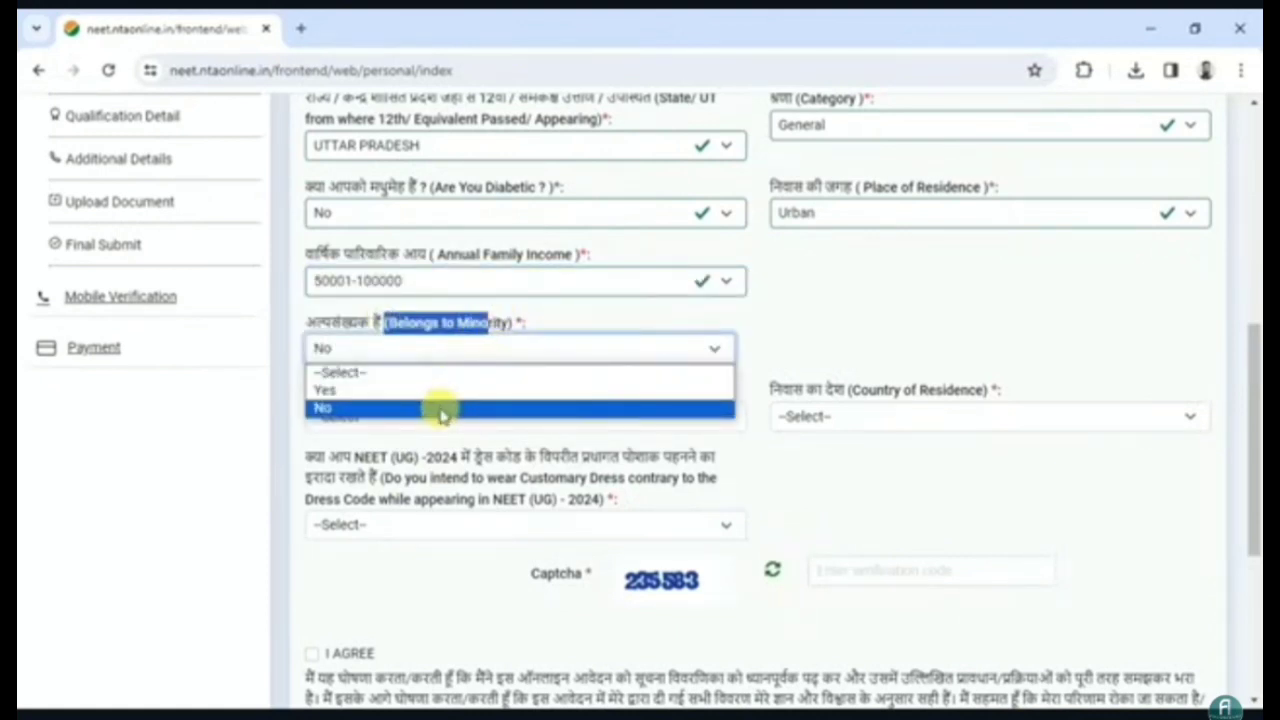
left_click(443, 410)
left_click(280, 486)
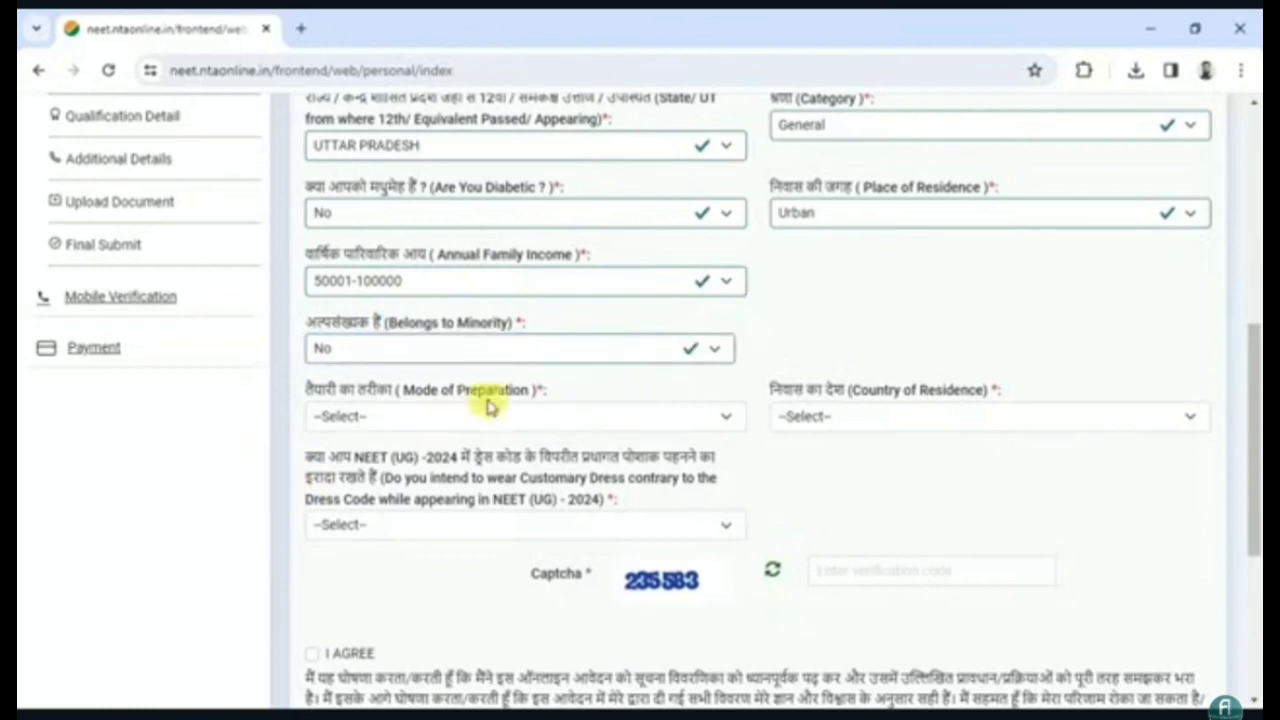
Set the Mode of Preparation to Self-Study and the Country of Residence to INDIA
left_click_drag(452, 398, 523, 398)
left_click(395, 420)
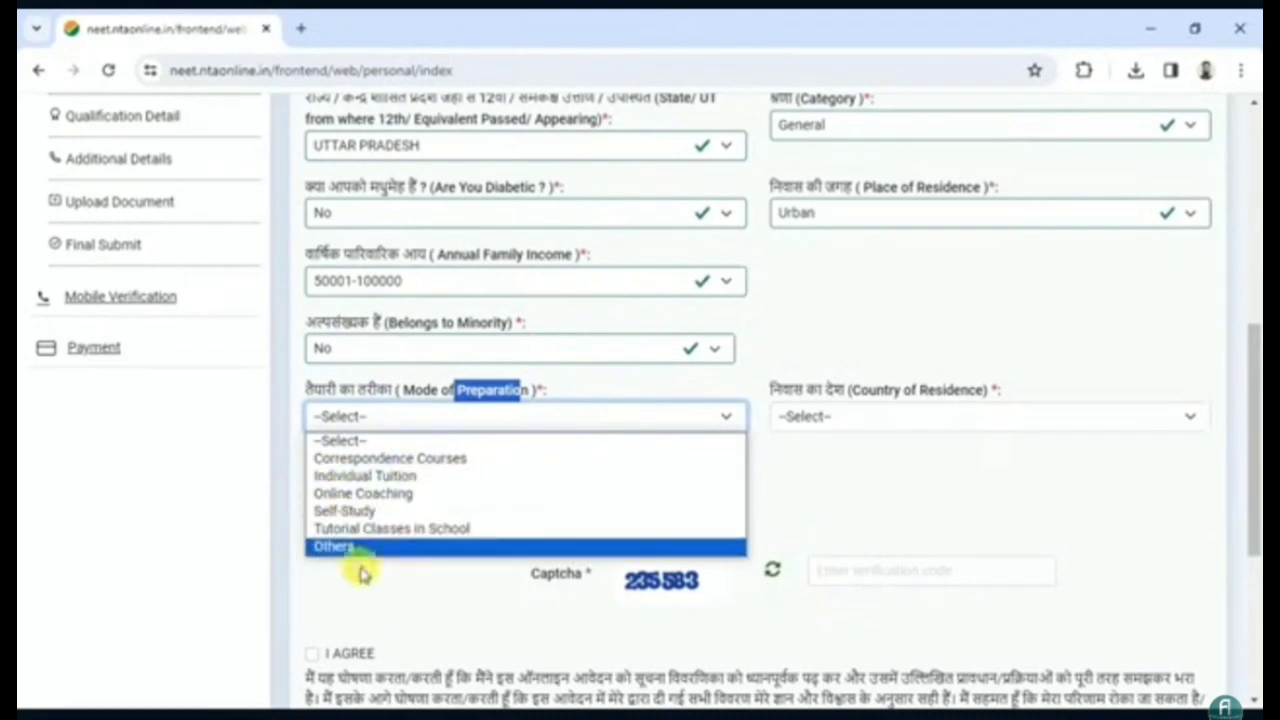
left_click(368, 512)
left_click(896, 483)
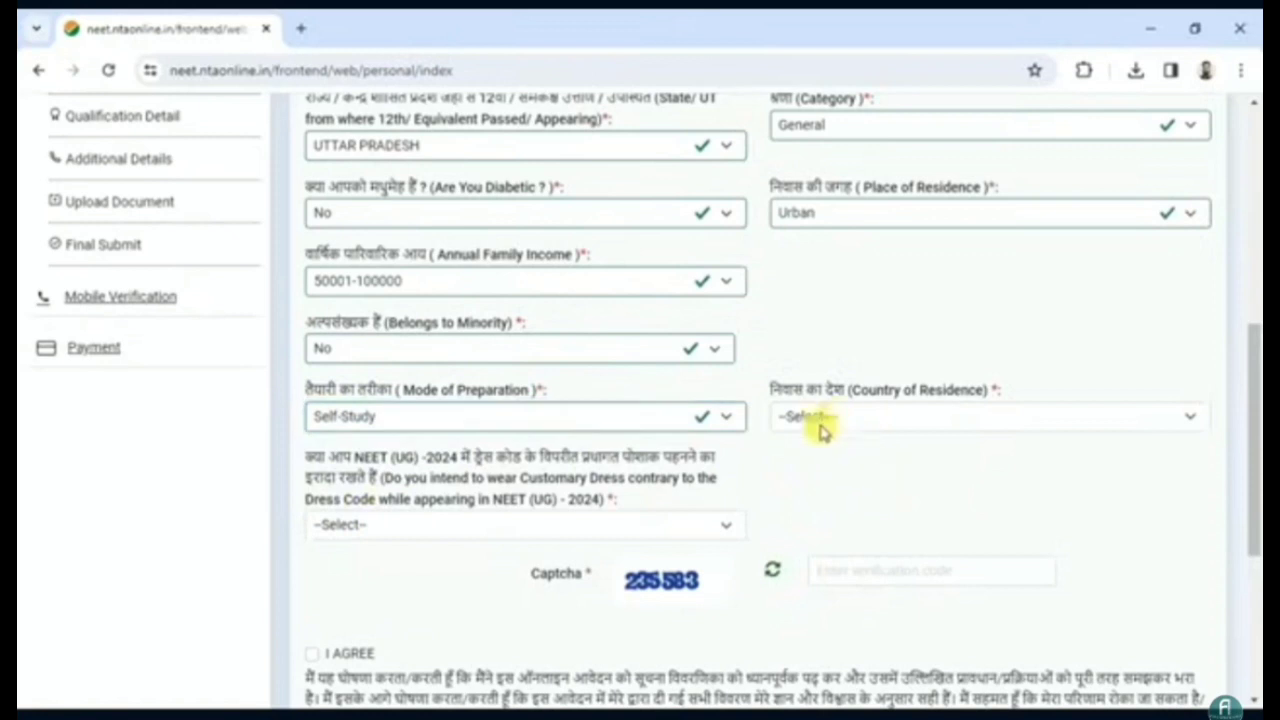
left_click(860, 428)
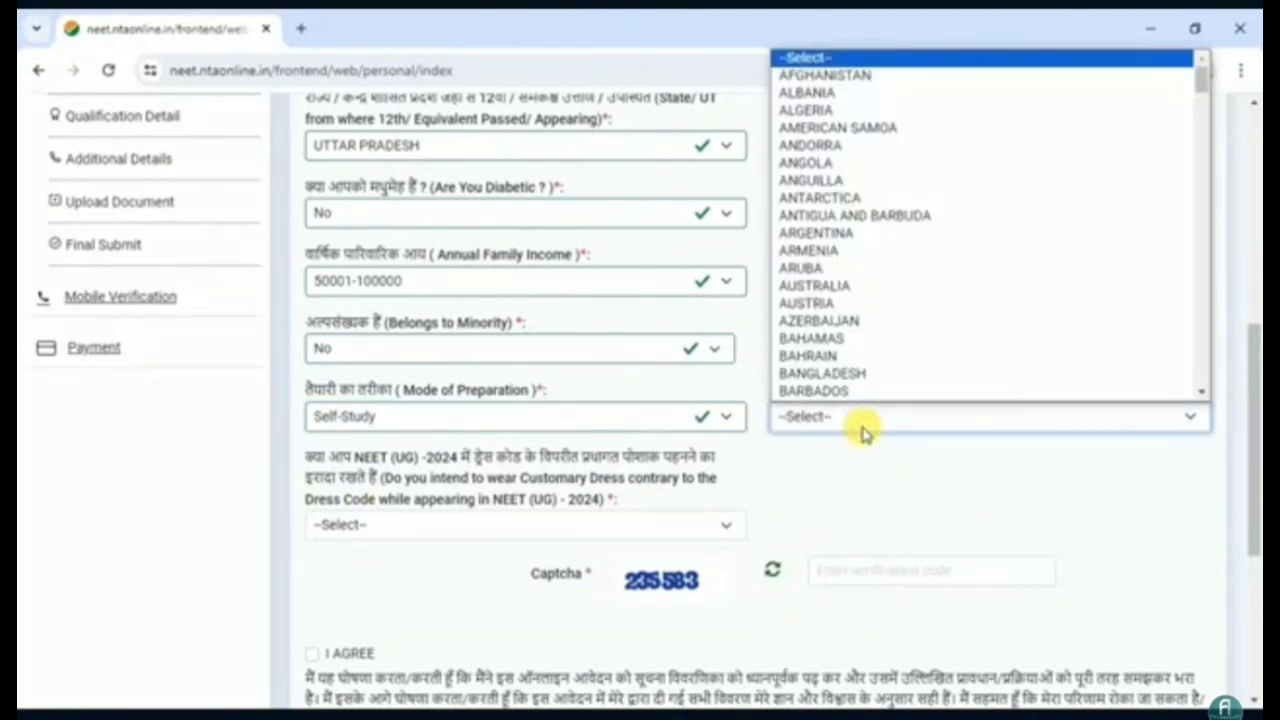
type("india")
key("Return")
left_click(898, 492)
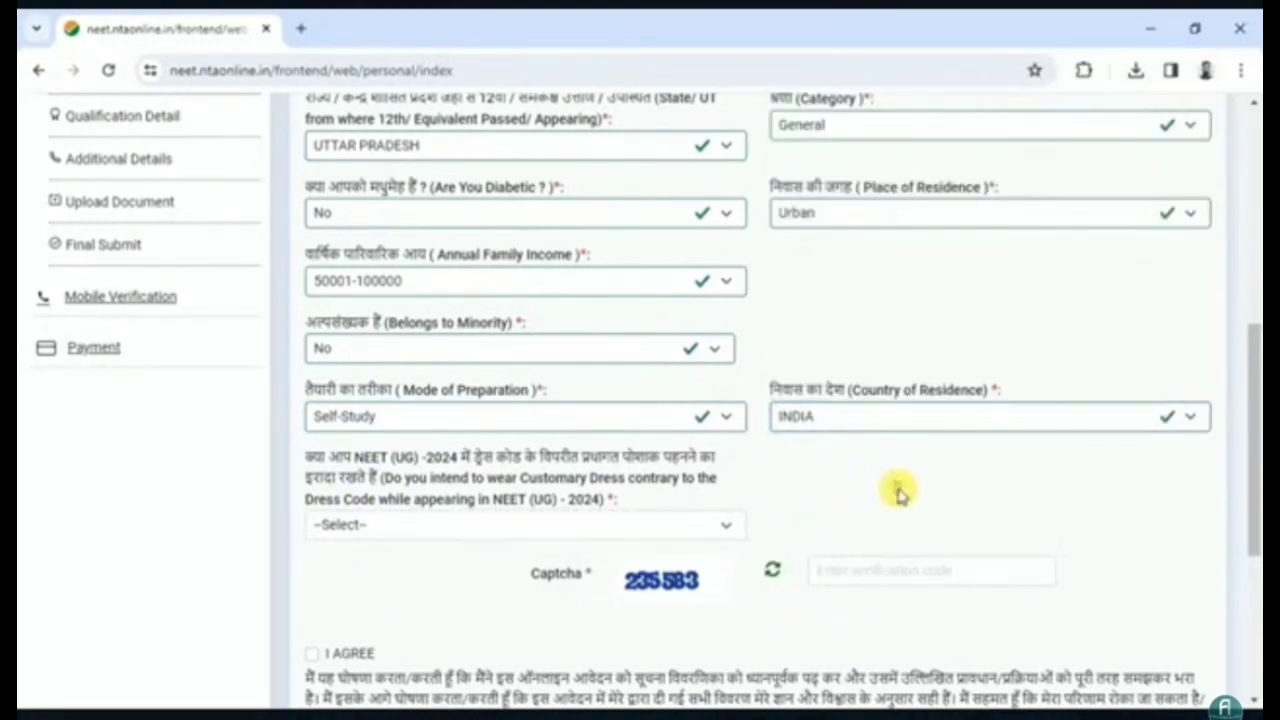
Answer No to the question about wearing customary dress contrary to the NEET (UG) - 2024 dress code
left_click_drag(306, 457, 562, 480)
left_click_drag(595, 478, 376, 480)
left_click(410, 527)
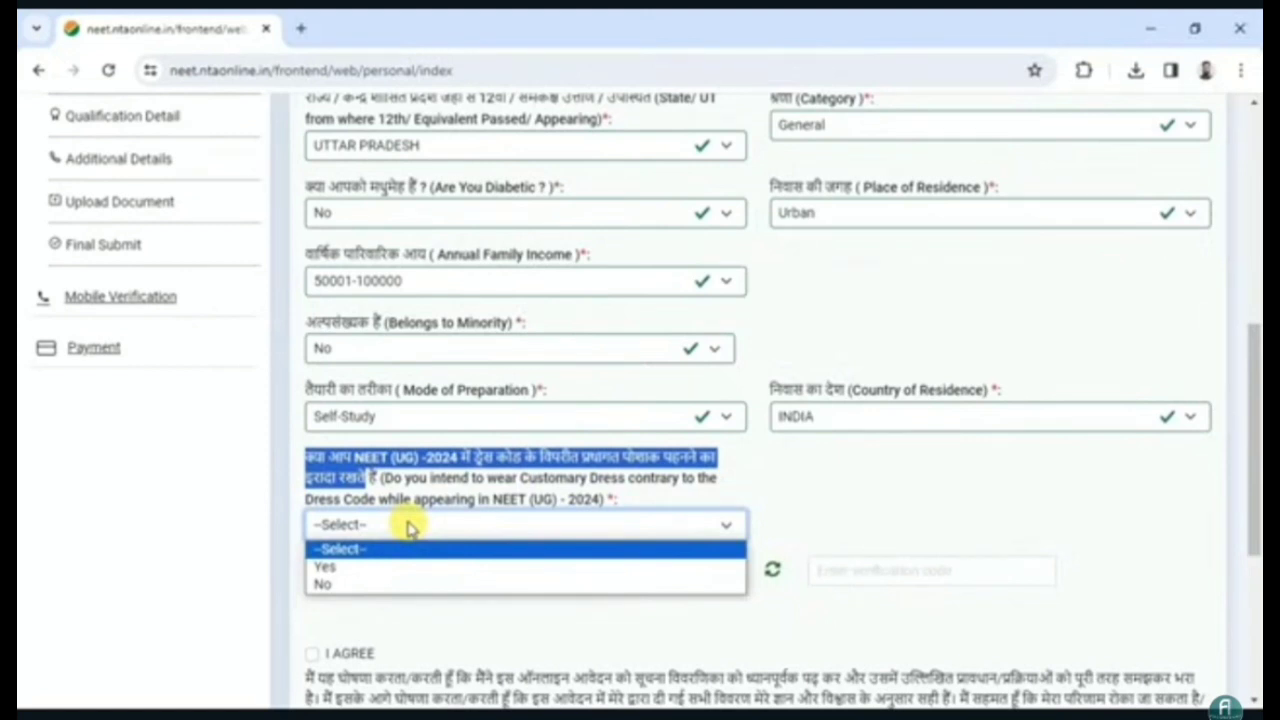
left_click(400, 583)
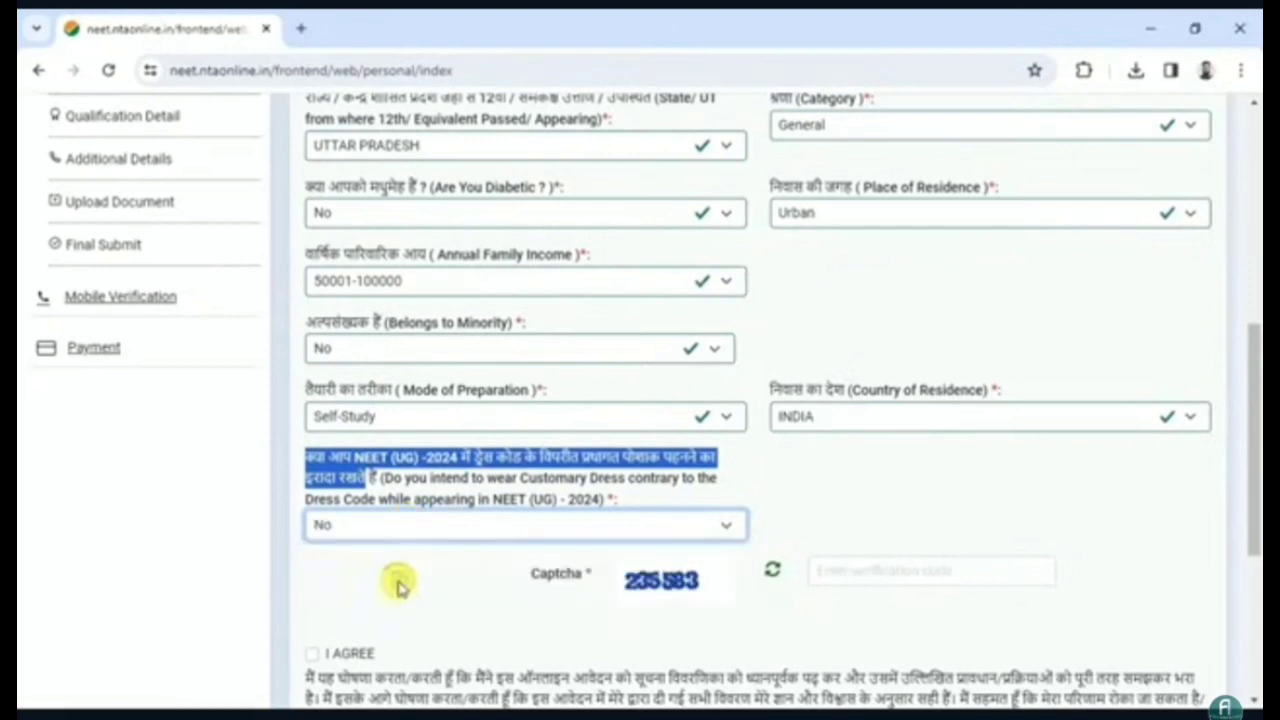
Switch the customary dress answer to Yes and return it to No
left_click(430, 524)
left_click(396, 568)
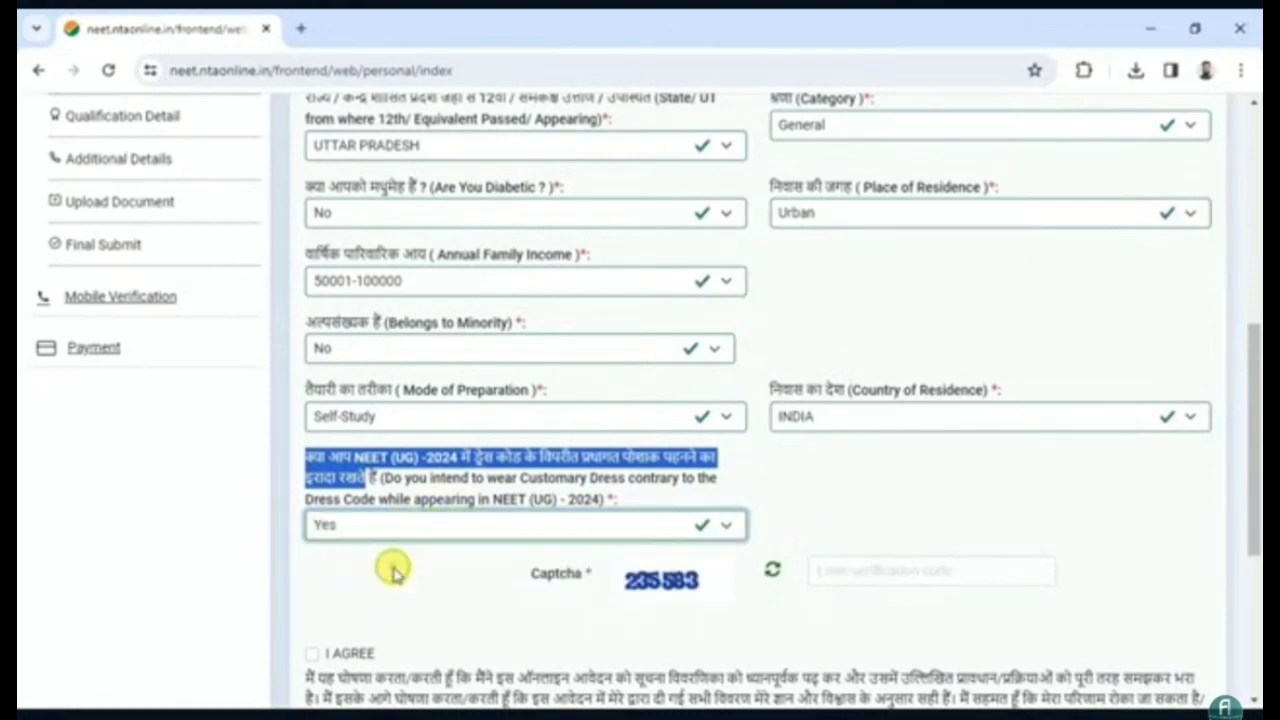
left_click(460, 535)
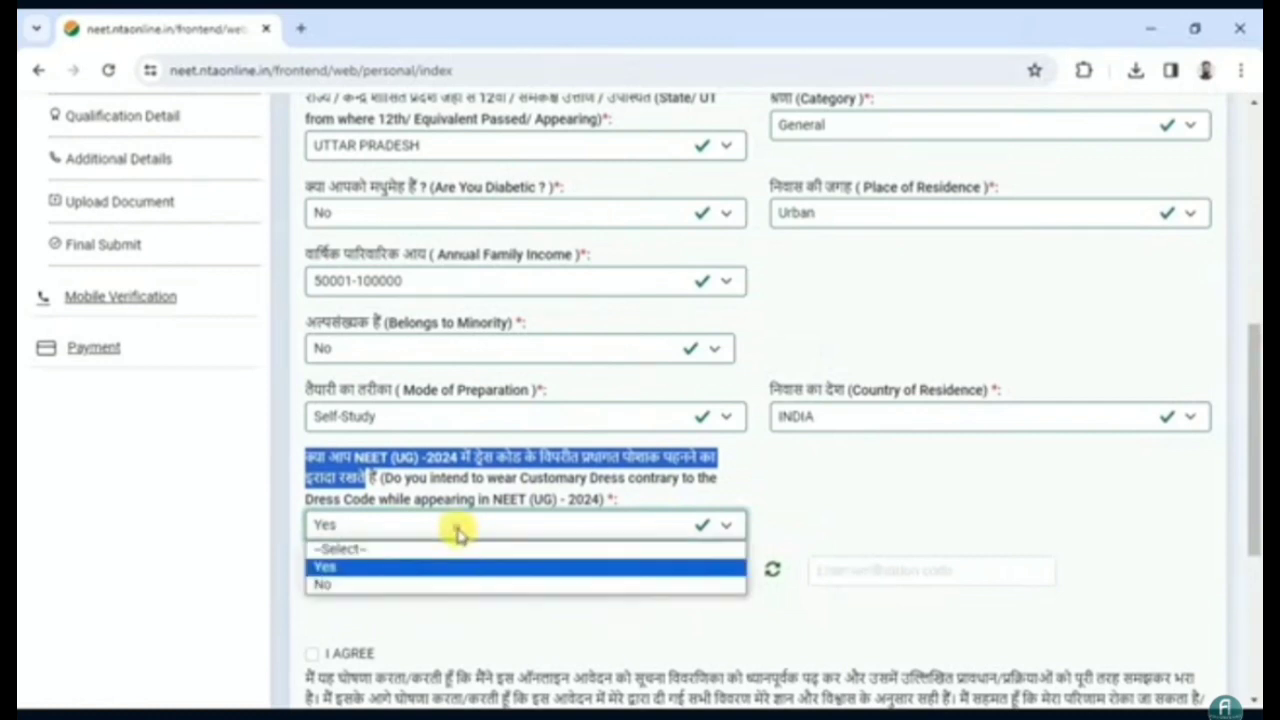
left_click(383, 586)
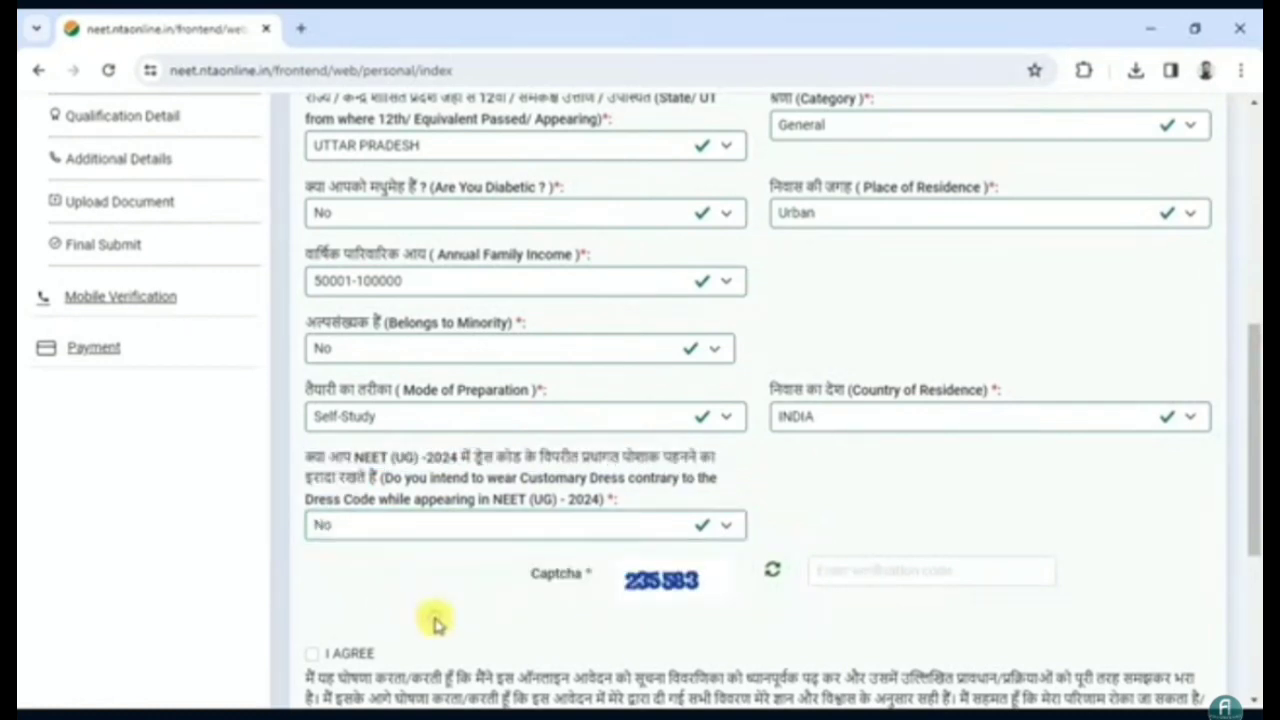
left_click(336, 535)
left_click(355, 530)
left_click(358, 530)
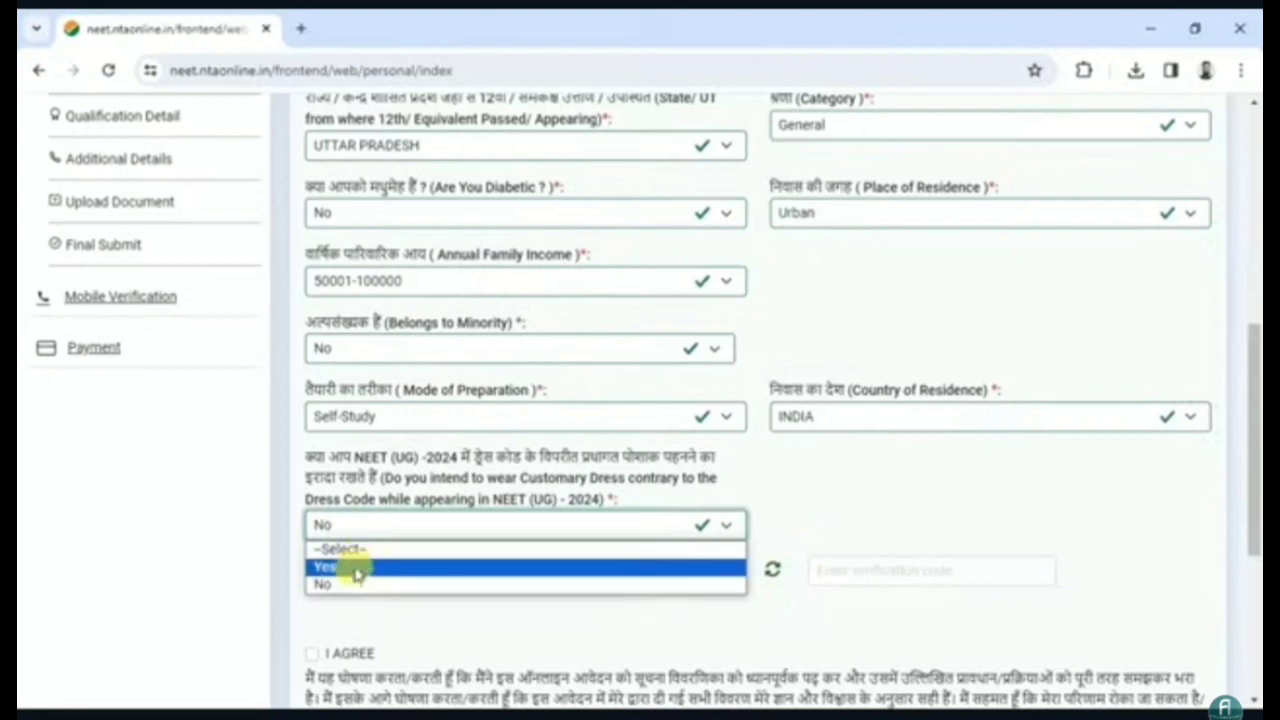
left_click(357, 585)
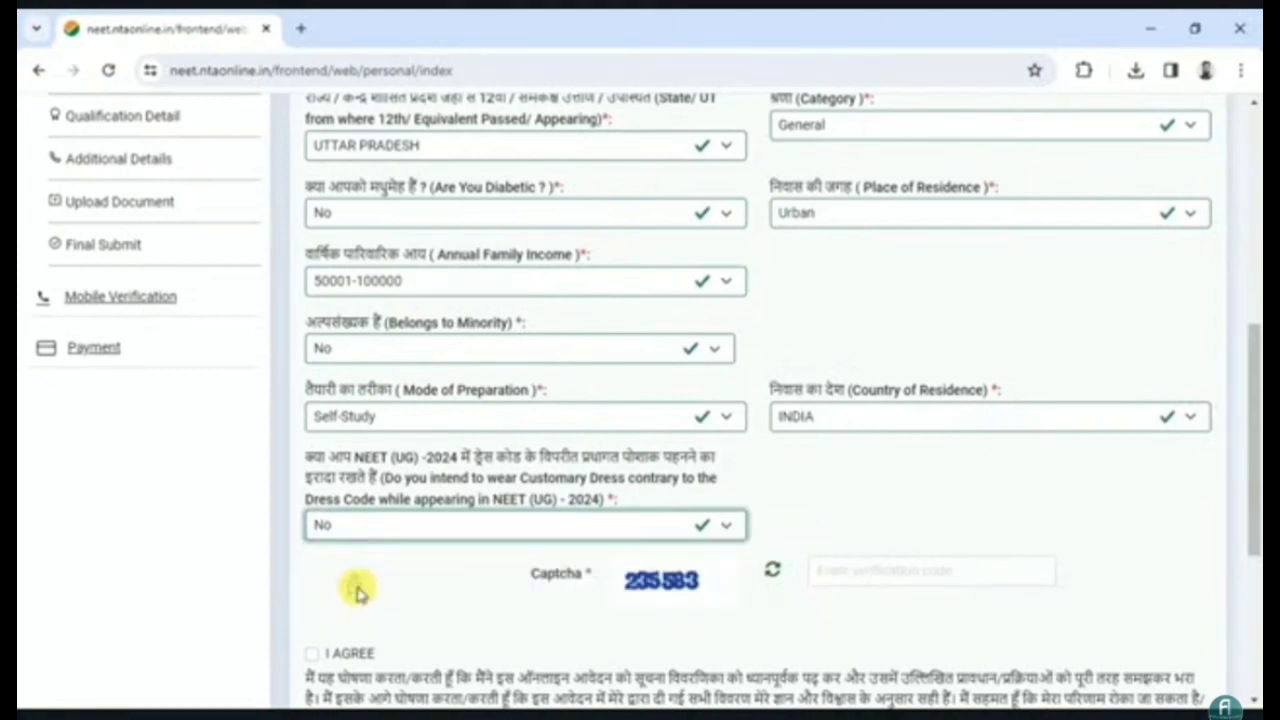
Complete the captcha, agree to the declaration and save the personal details to continue to the Person With Disability form
left_click(850, 569)
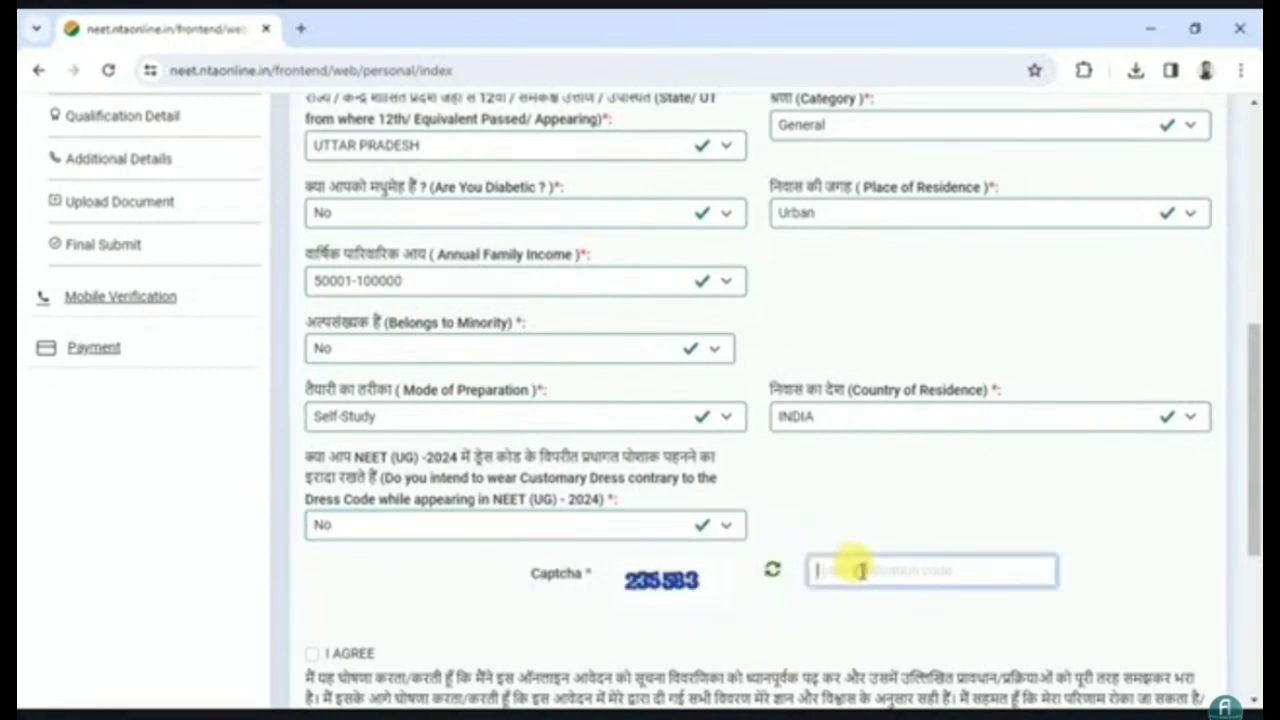
type("235583")
scroll(310, 300, "down", 4)
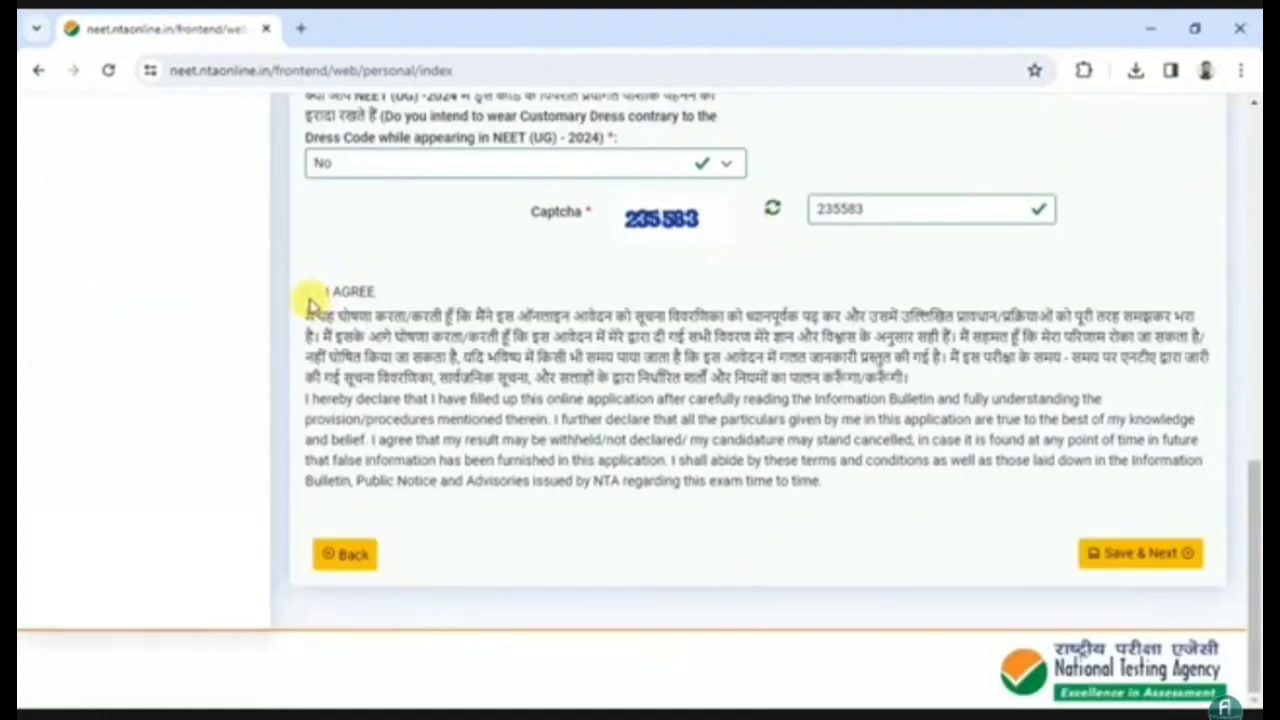
left_click(312, 293)
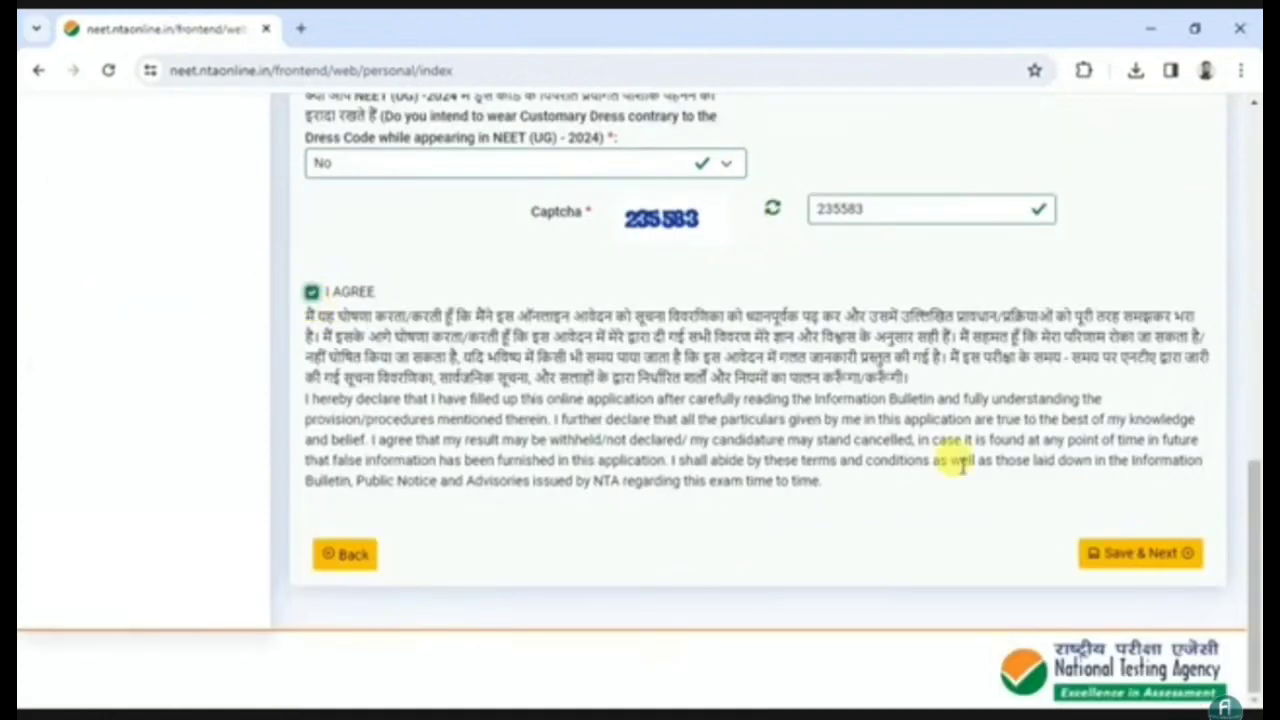
left_click(1143, 556)
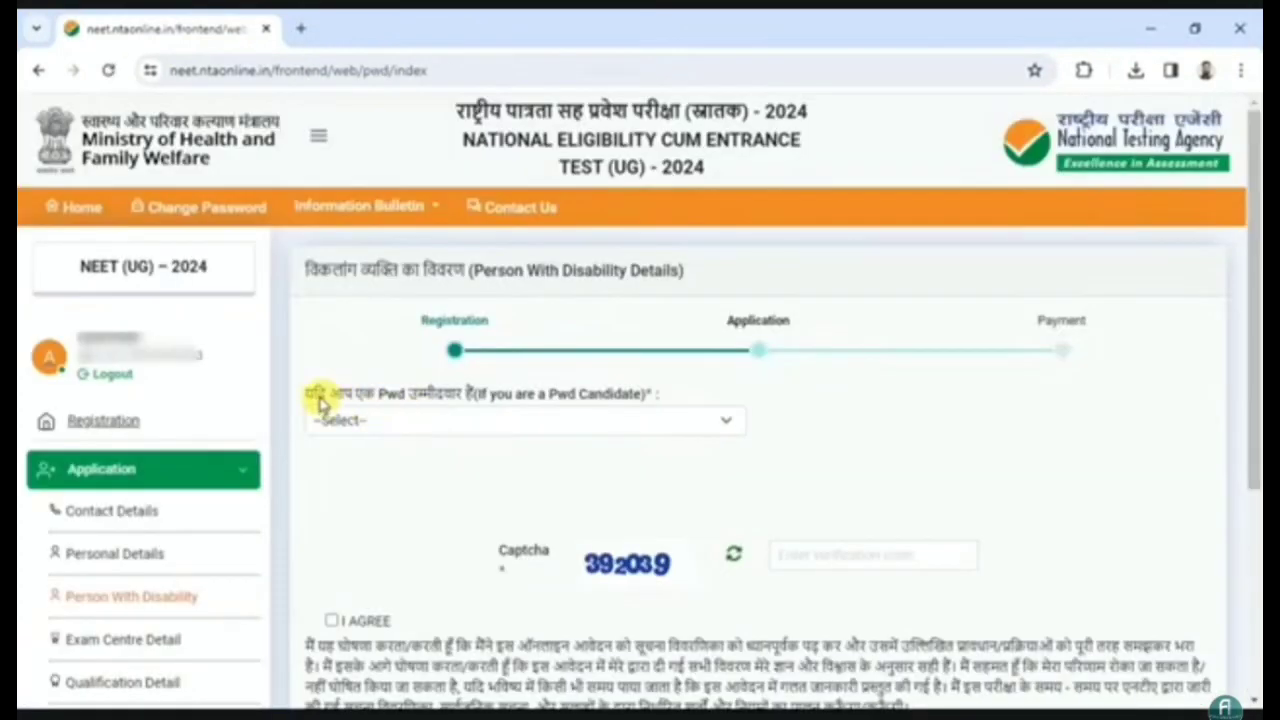
Answer No to the PwD candidate question in the Person With Disability Details
left_click_drag(318, 400, 457, 398)
left_click(457, 405)
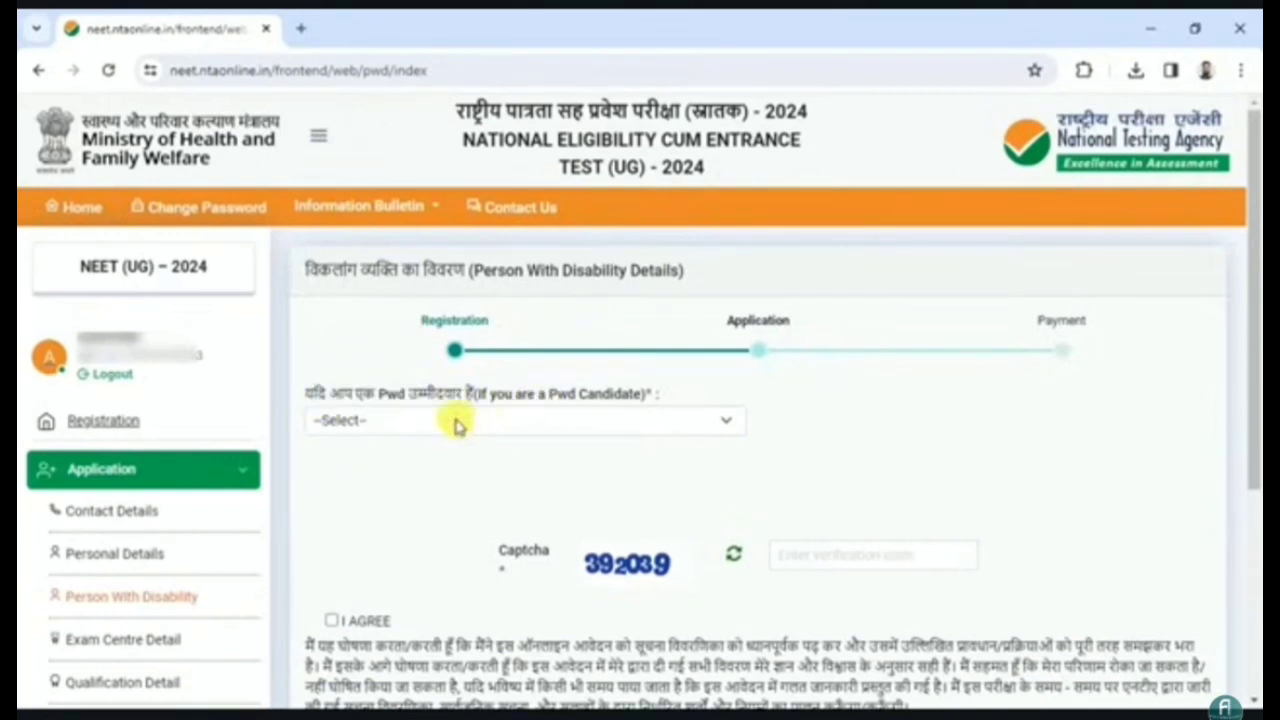
left_click(457, 422)
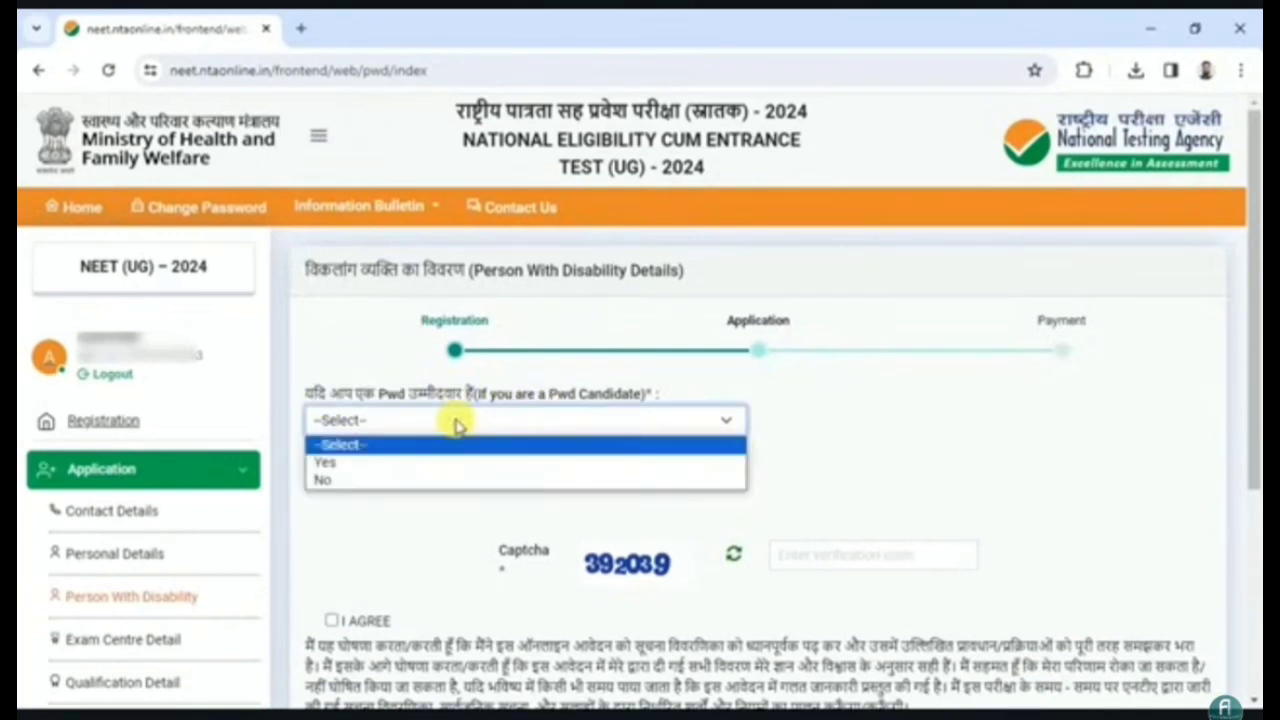
left_click(340, 482)
Complete the captcha, agree to the declaration and save the disability details to continue to the Exam Detail form
left_click(845, 550)
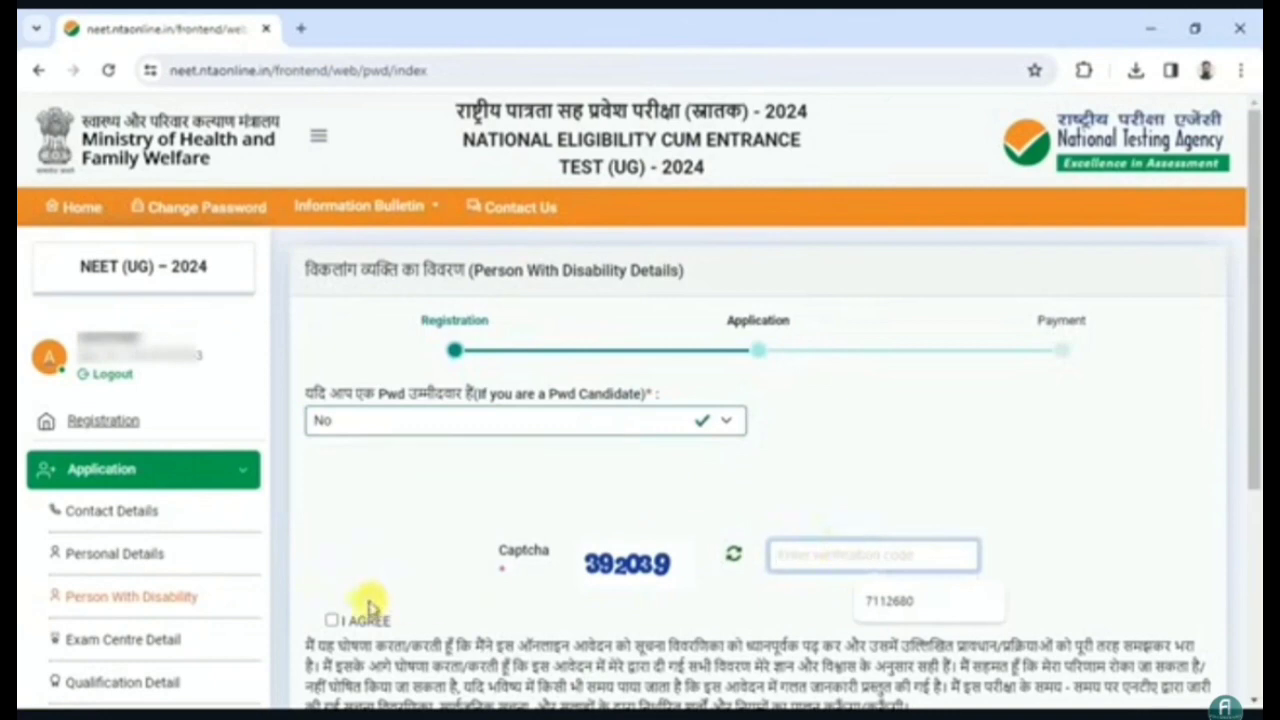
left_click(331, 620)
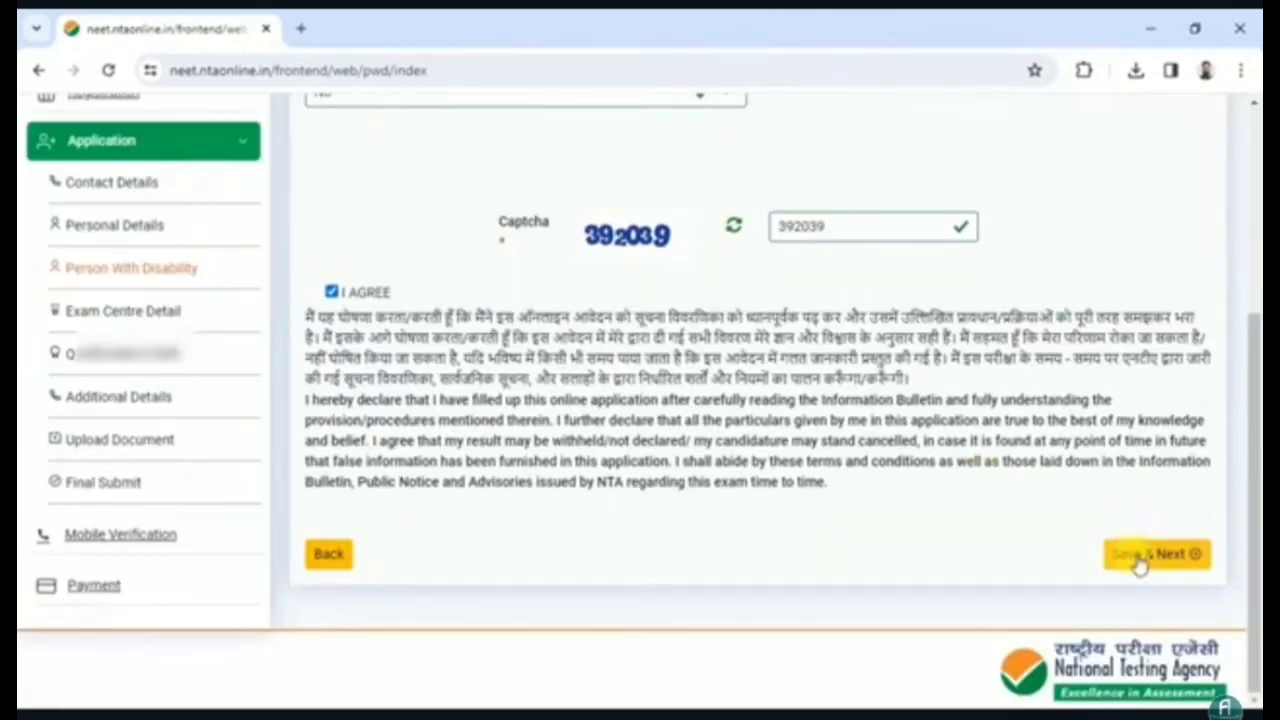
left_click(1140, 560)
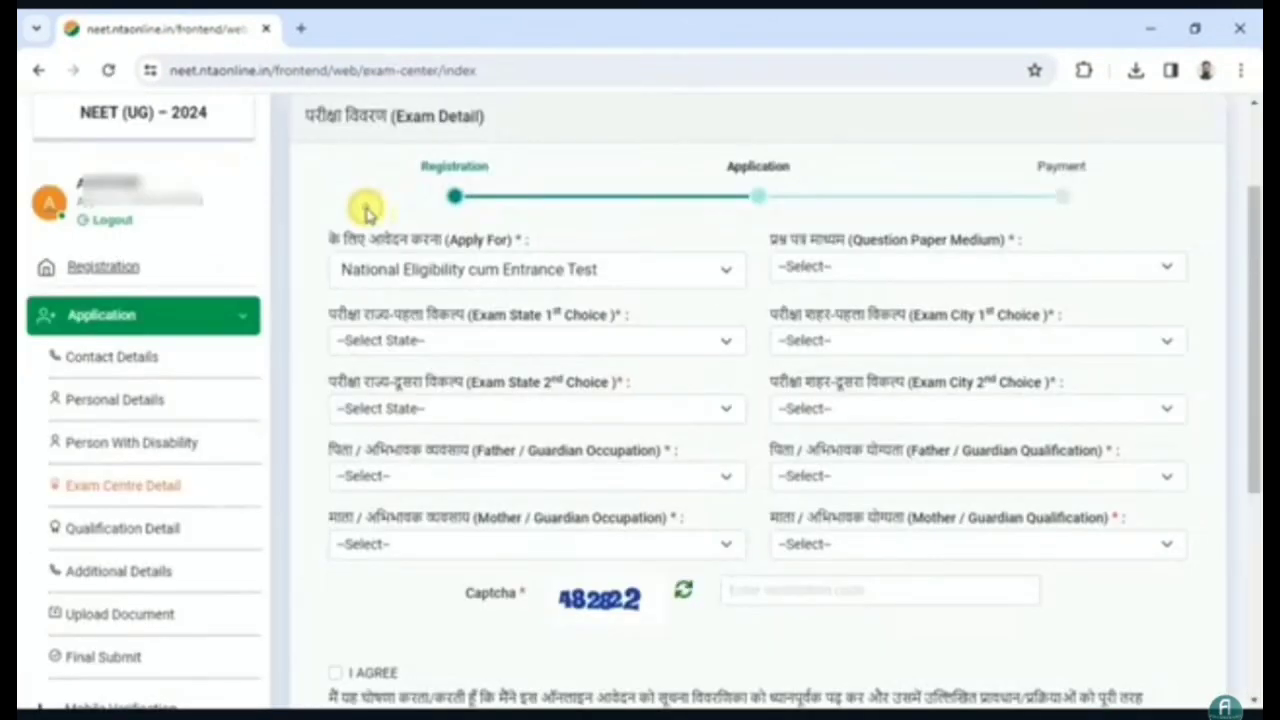
Check the exam chosen in the Apply For field of the Exam Detail form
left_click_drag(478, 238, 525, 238)
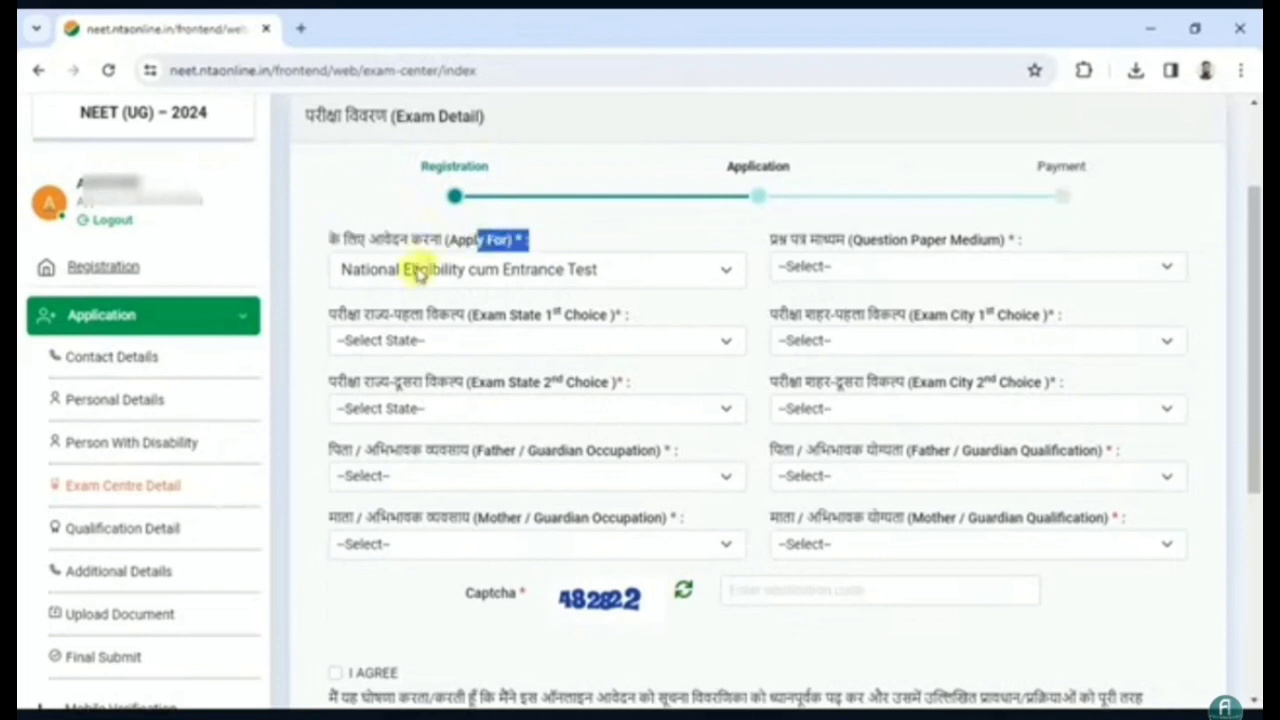
left_click(435, 280)
left_click(430, 273)
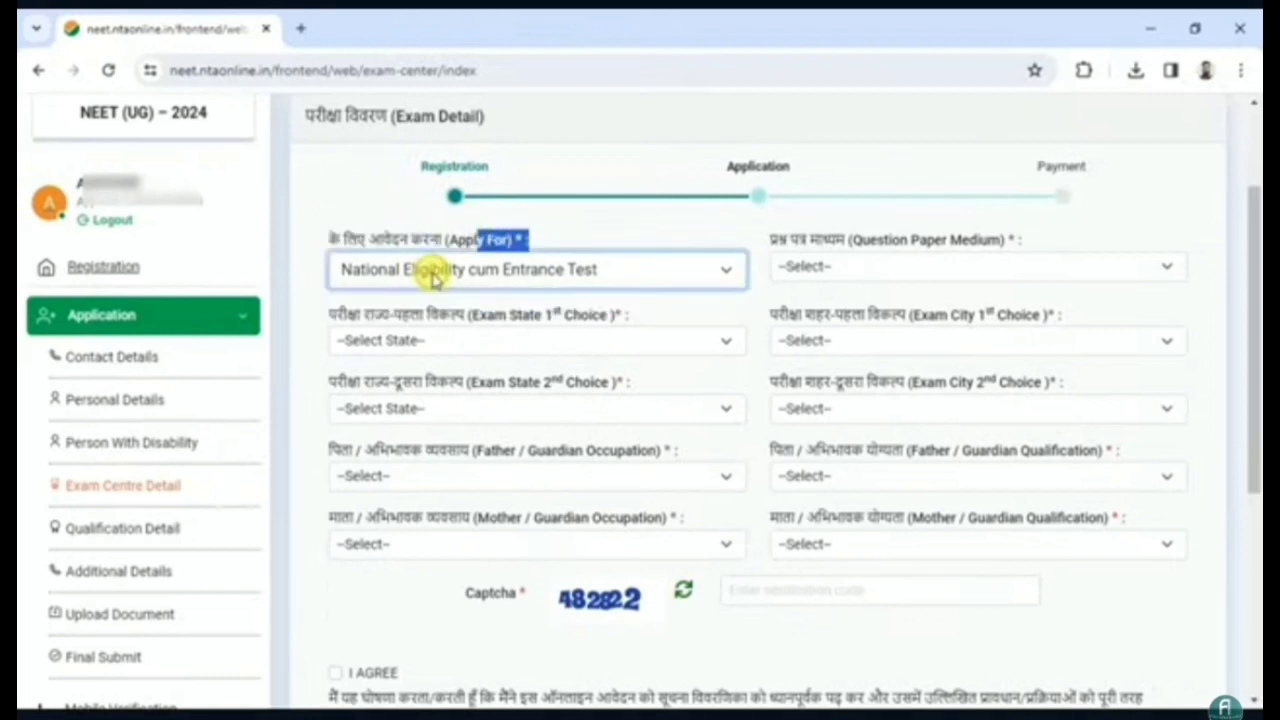
Set the Question Paper Medium to English in the Exam Detail form
left_click(590, 241)
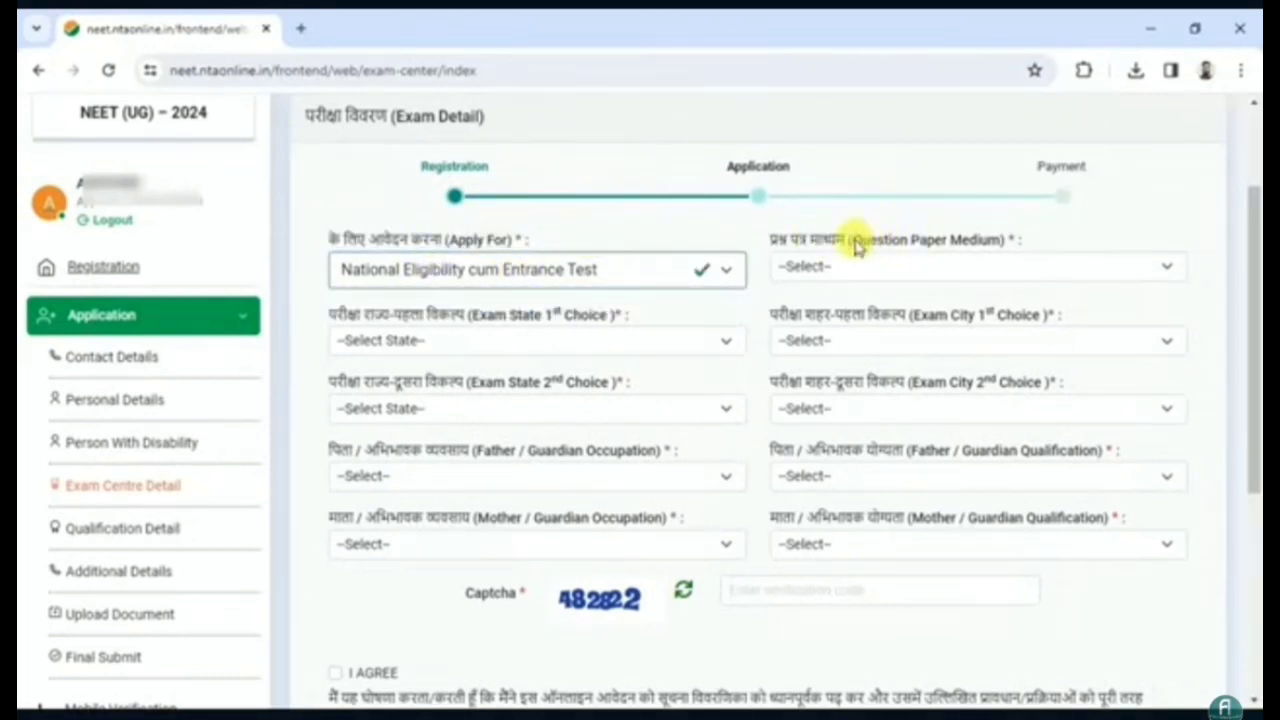
left_click_drag(853, 241, 977, 243)
left_click(960, 250)
left_click(855, 268)
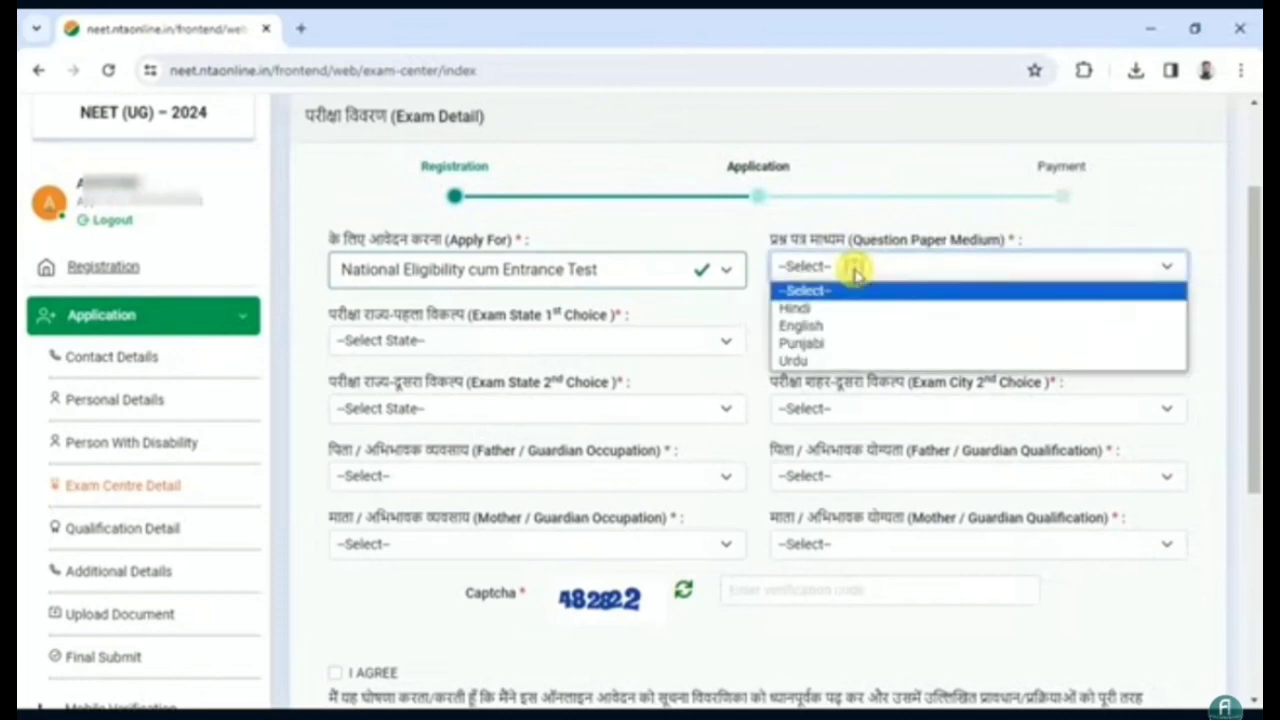
left_click(806, 326)
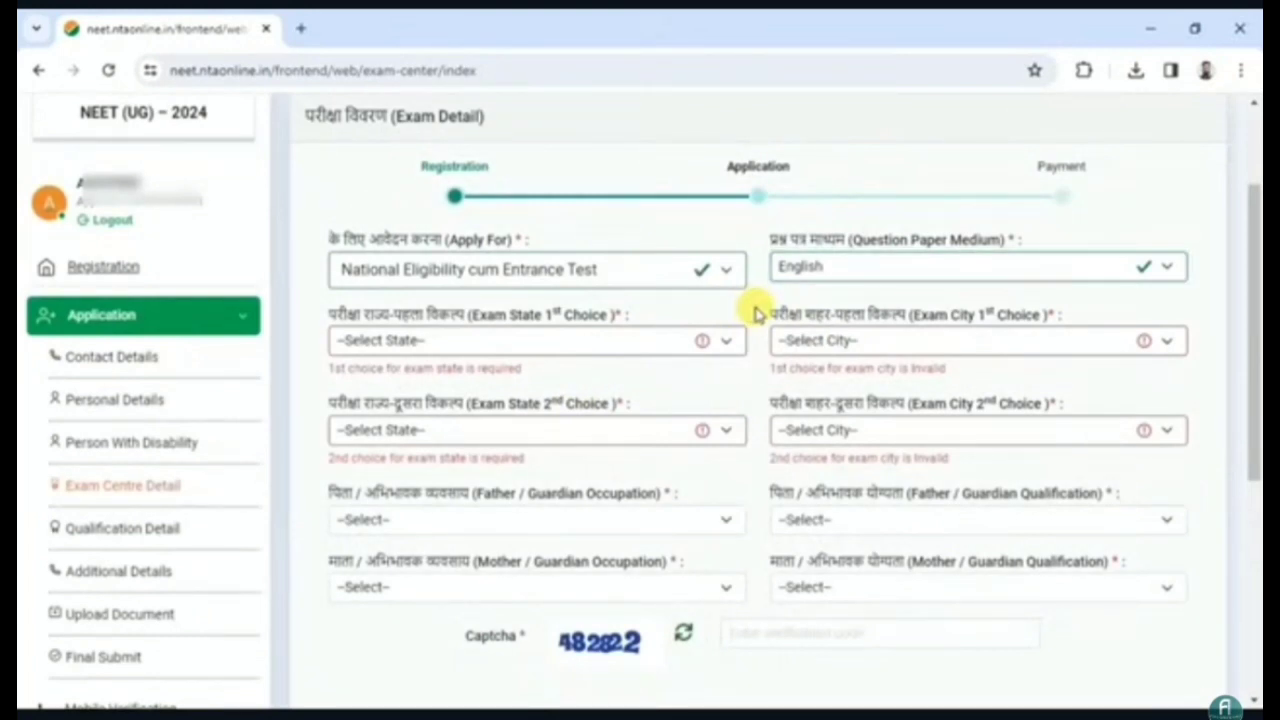
Choose UTTAR PRADESH as the first-choice exam state and Prayagraj as the first-choice exam city
left_click_drag(467, 316, 578, 334)
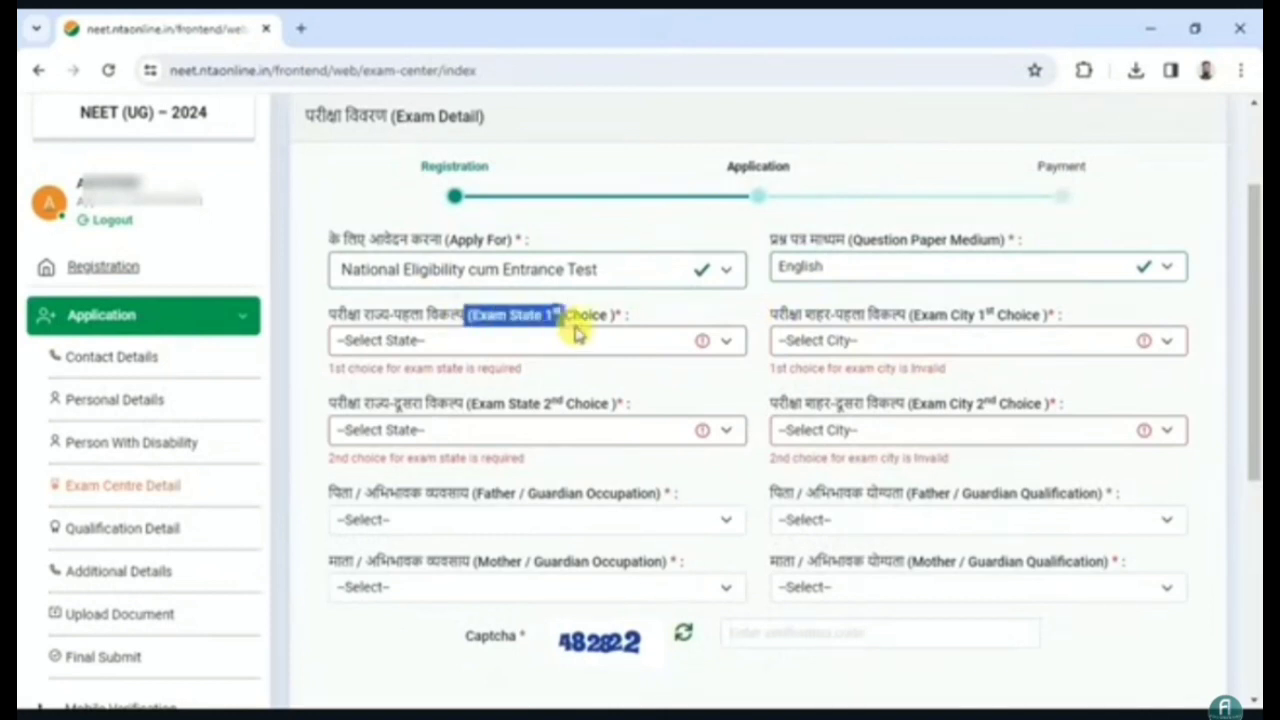
left_click(499, 346)
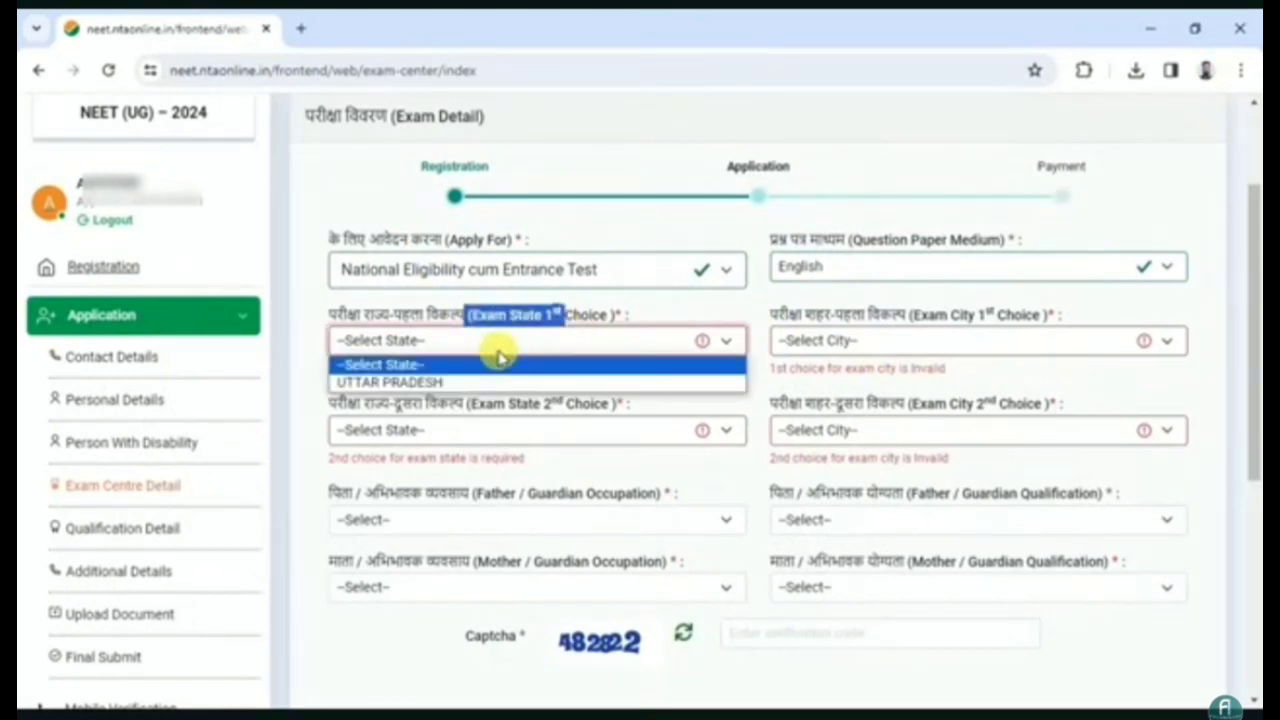
key("Down")
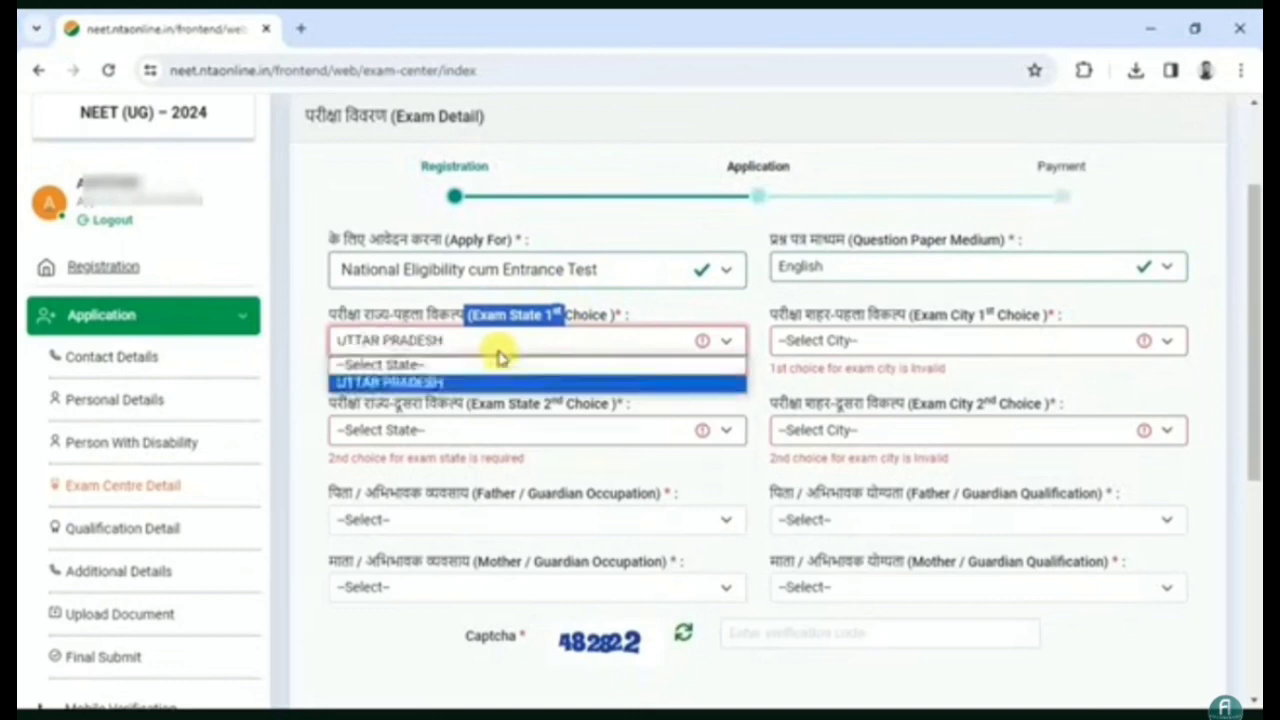
key("Return")
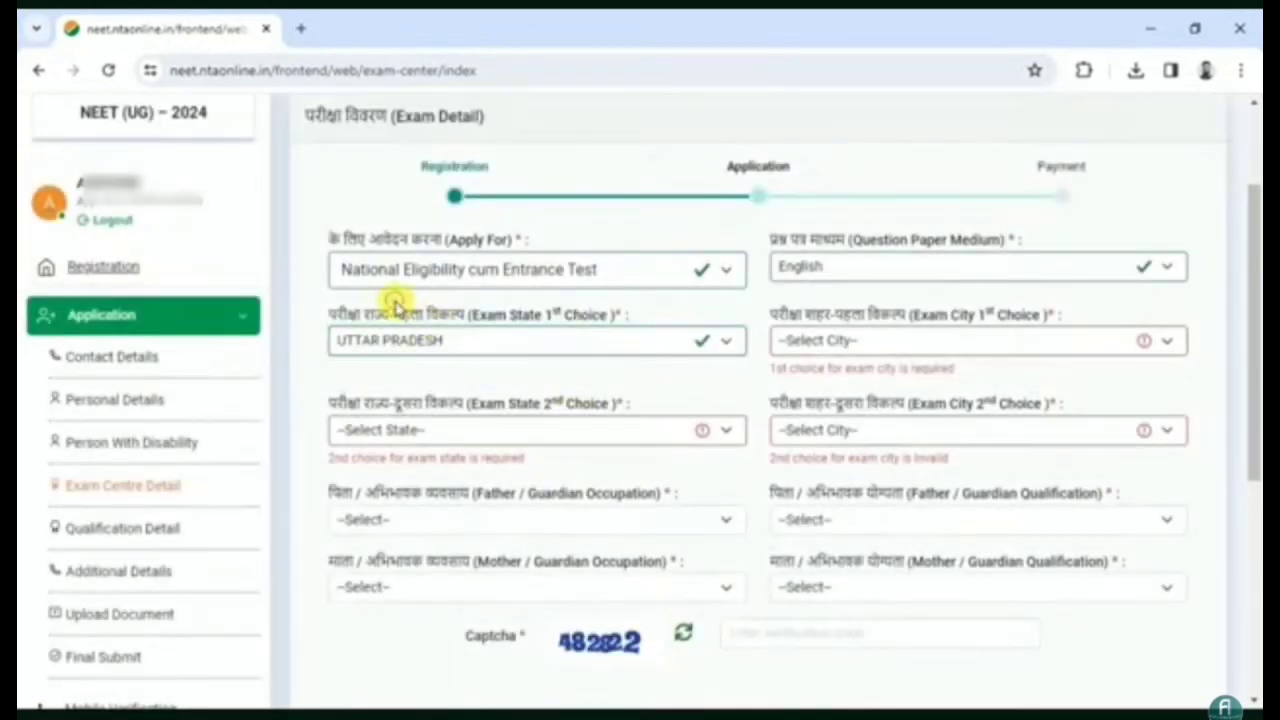
left_click(886, 340)
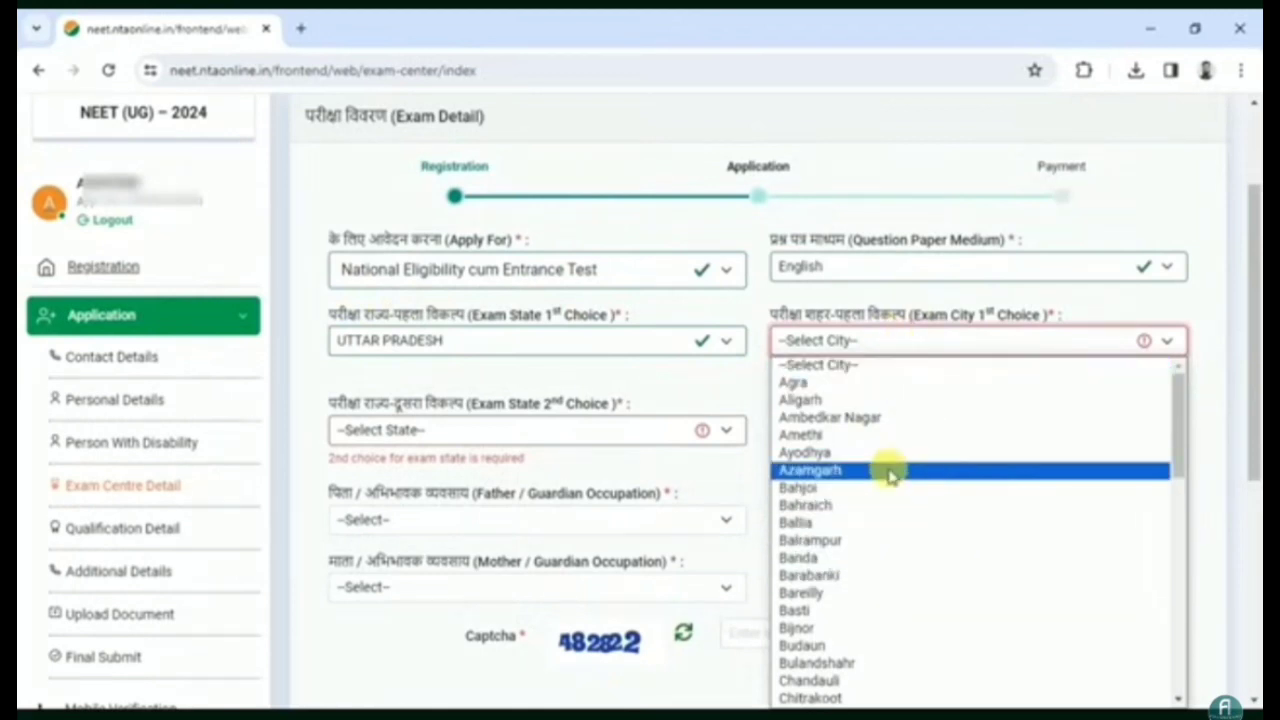
key("p")
key("Down")
key("Return")
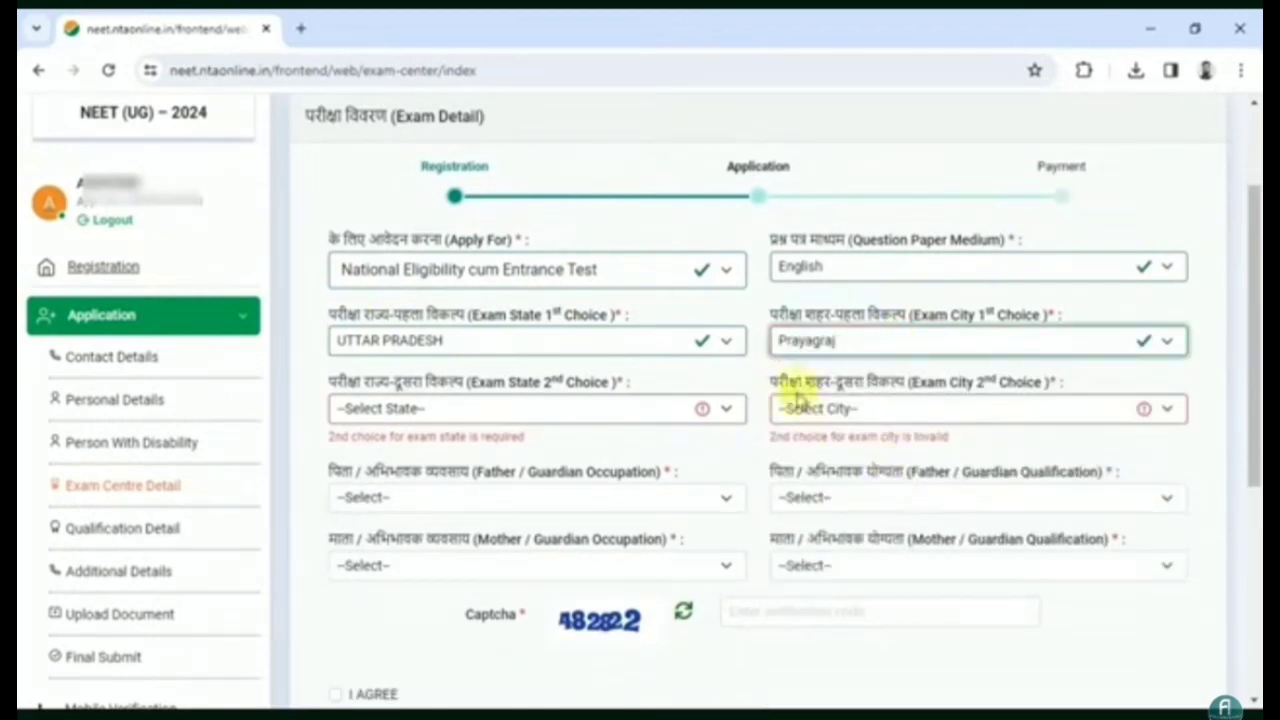
Choose UTTAR PRADESH as the second-choice exam state and Jaunpur as the second-choice exam city
left_click(453, 412)
key("Down")
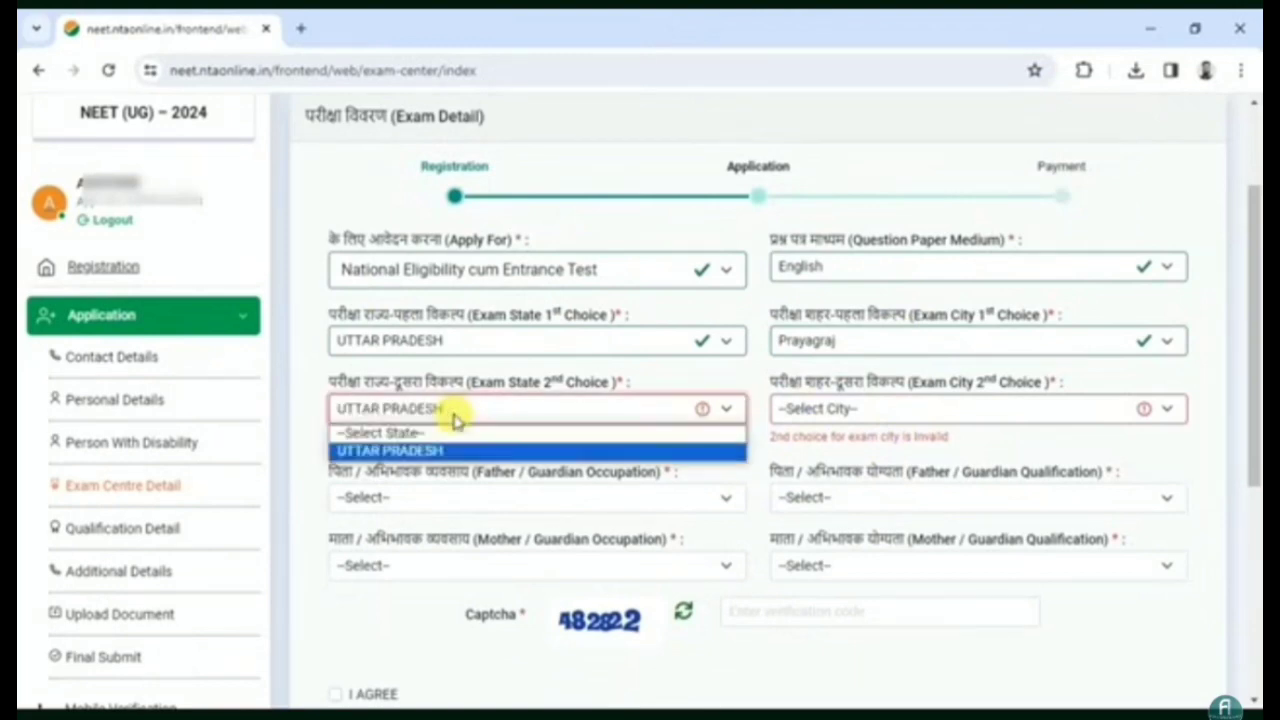
key("Return")
left_click(988, 408)
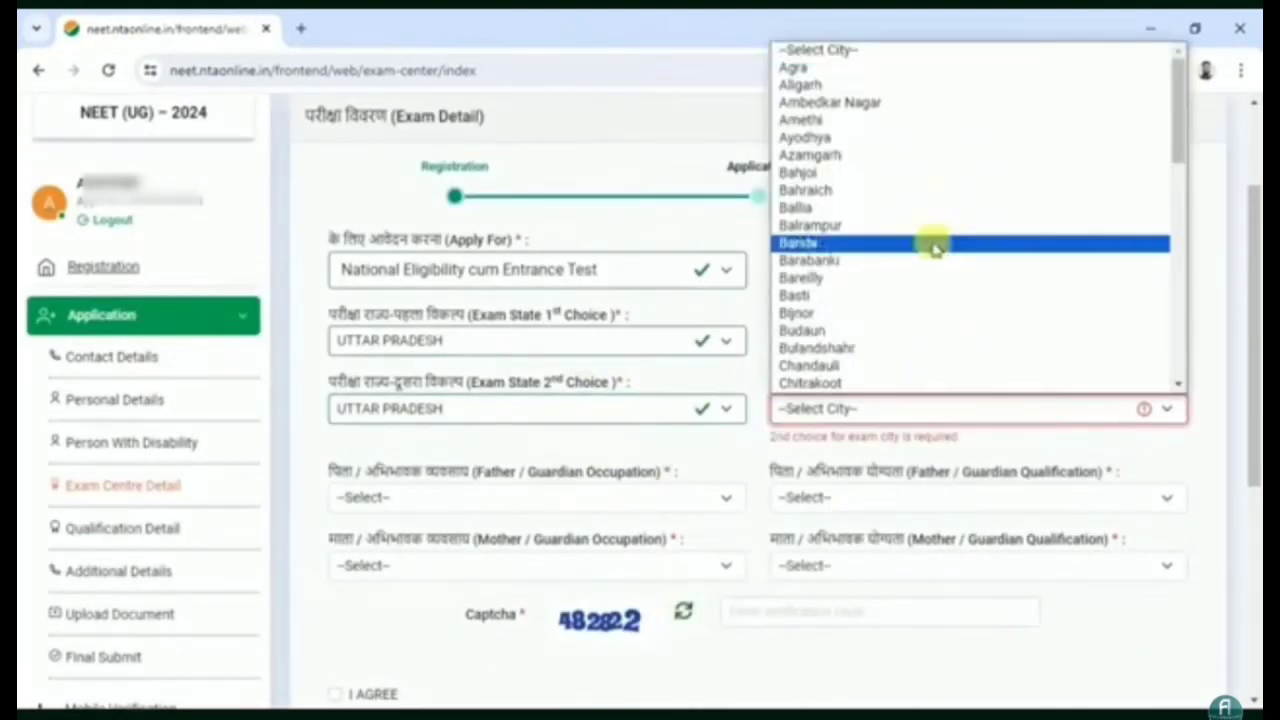
key("j")
key("Return")
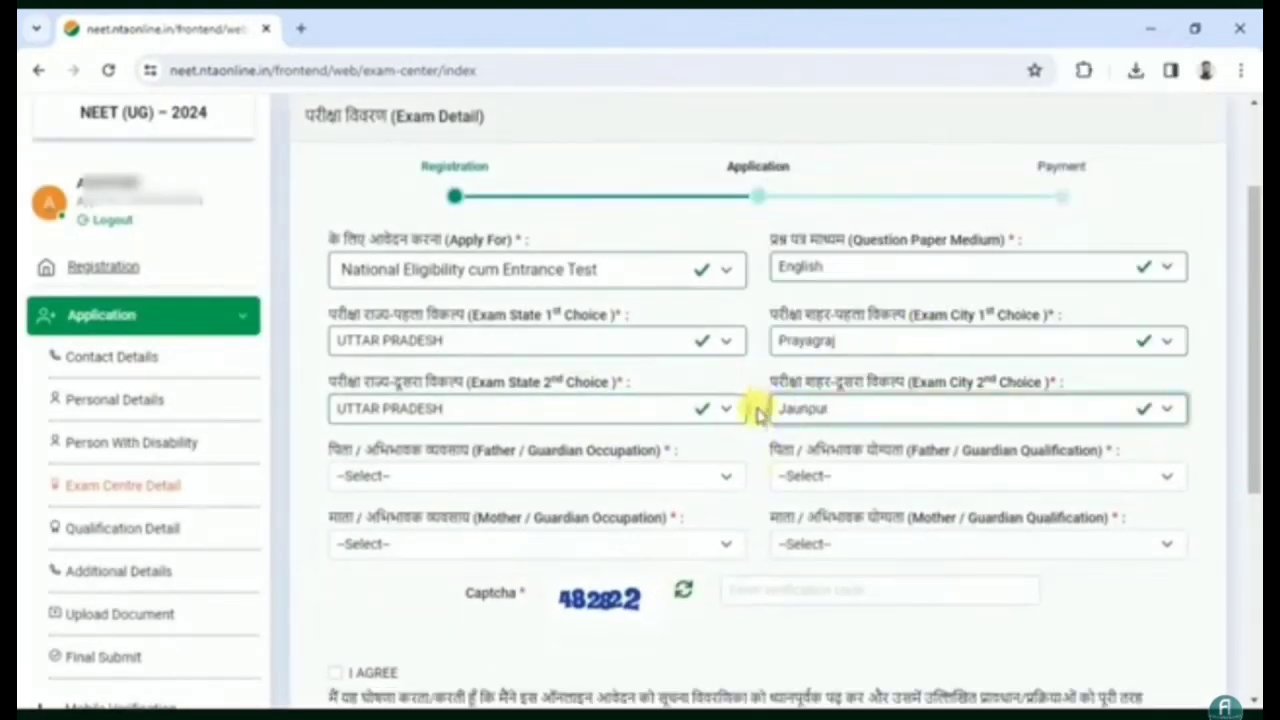
Set the Father / Guardian Occupation to Agriculture and the Father / Guardian Qualification to Matriculate
left_click(458, 478)
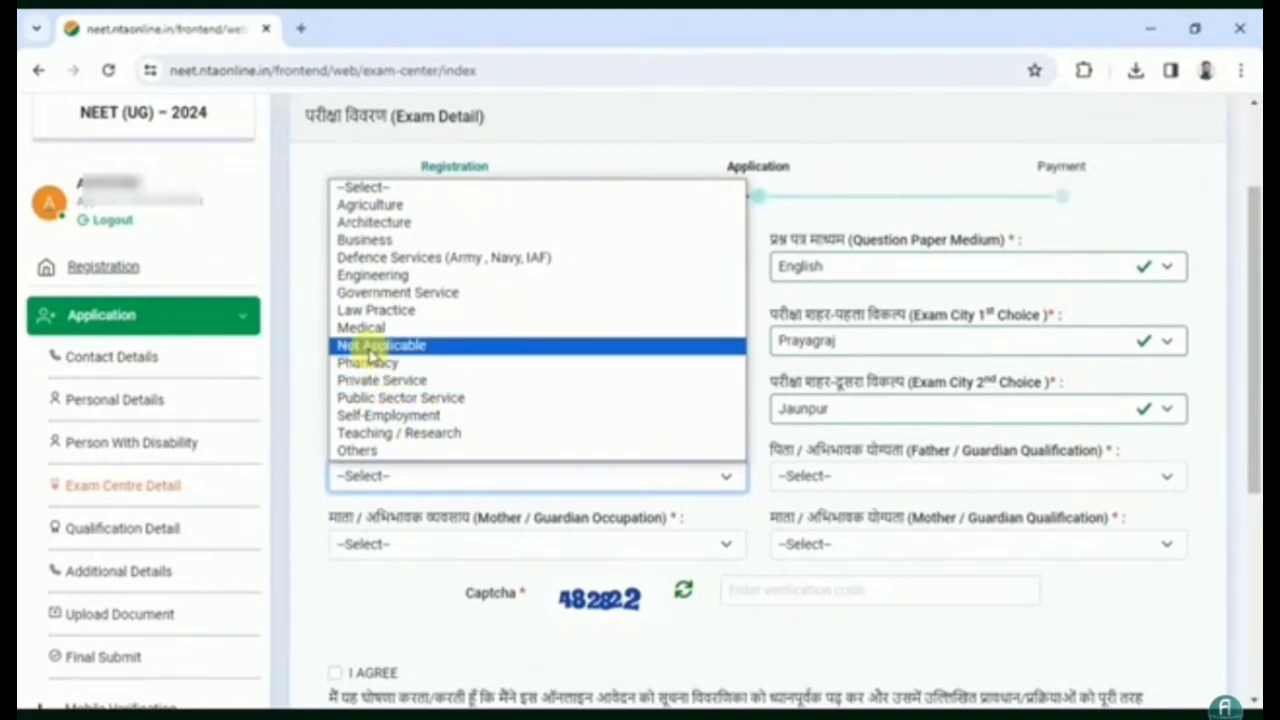
left_click(425, 205)
left_click_drag(762, 452, 855, 449)
left_click(893, 478)
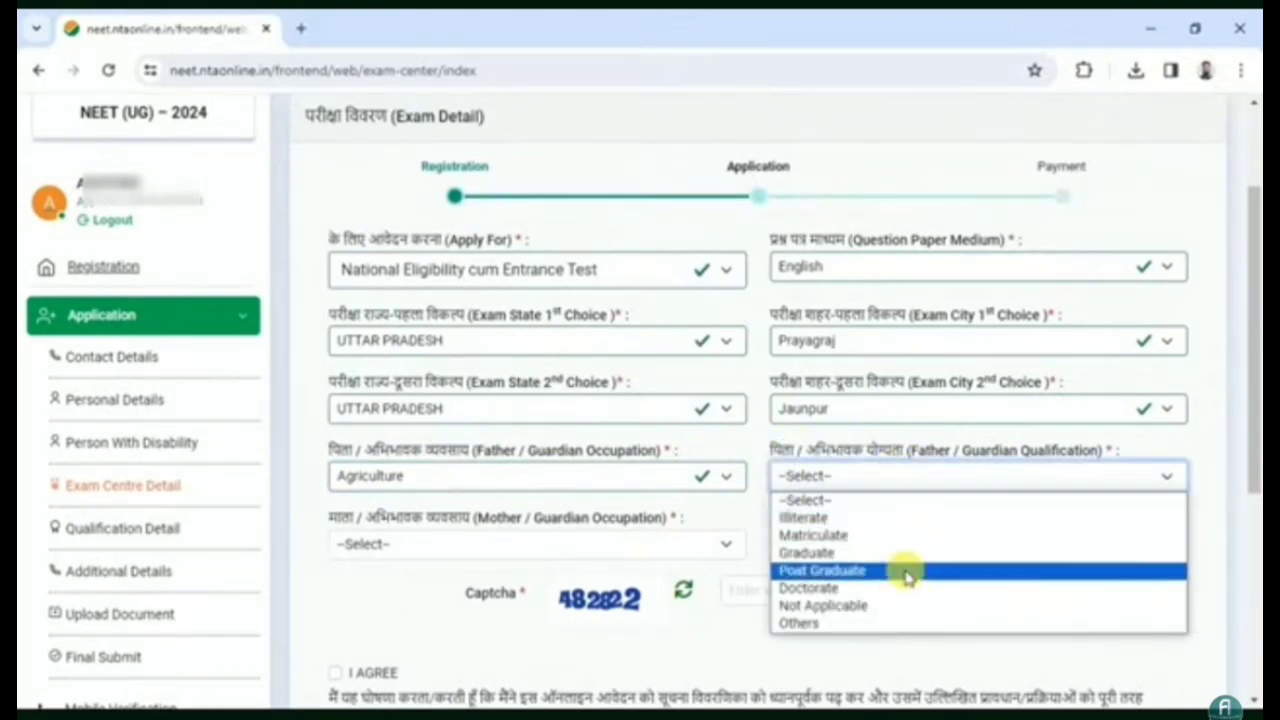
left_click(838, 538)
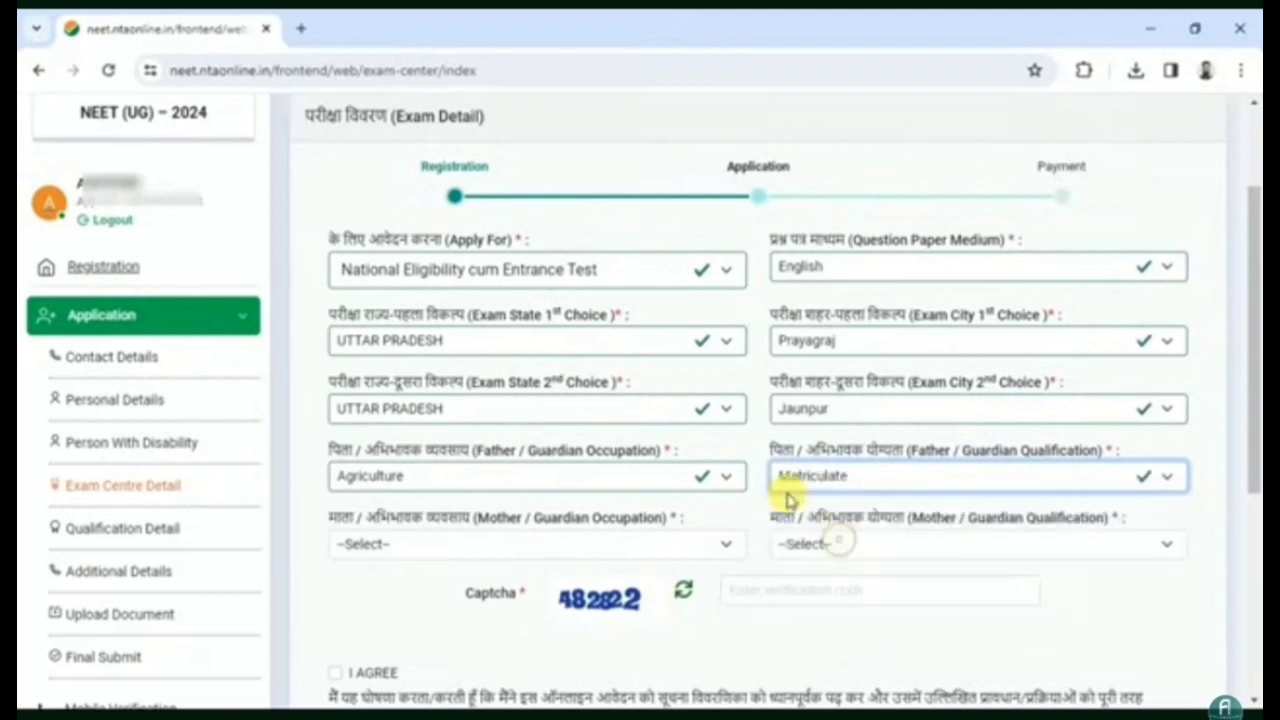
left_click(820, 480)
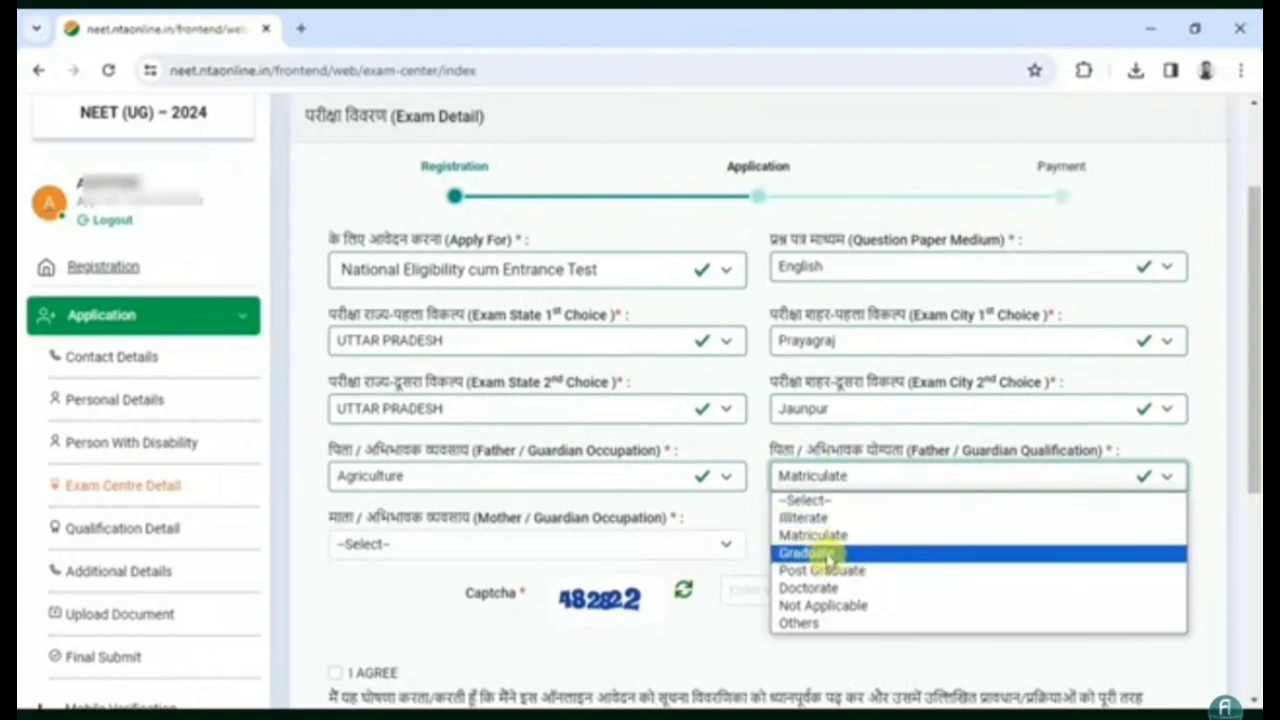
left_click(813, 536)
Set the Mother / Guardian Occupation to Agriculture and the Mother / Guardian Qualification to Illiterate
left_click(372, 550)
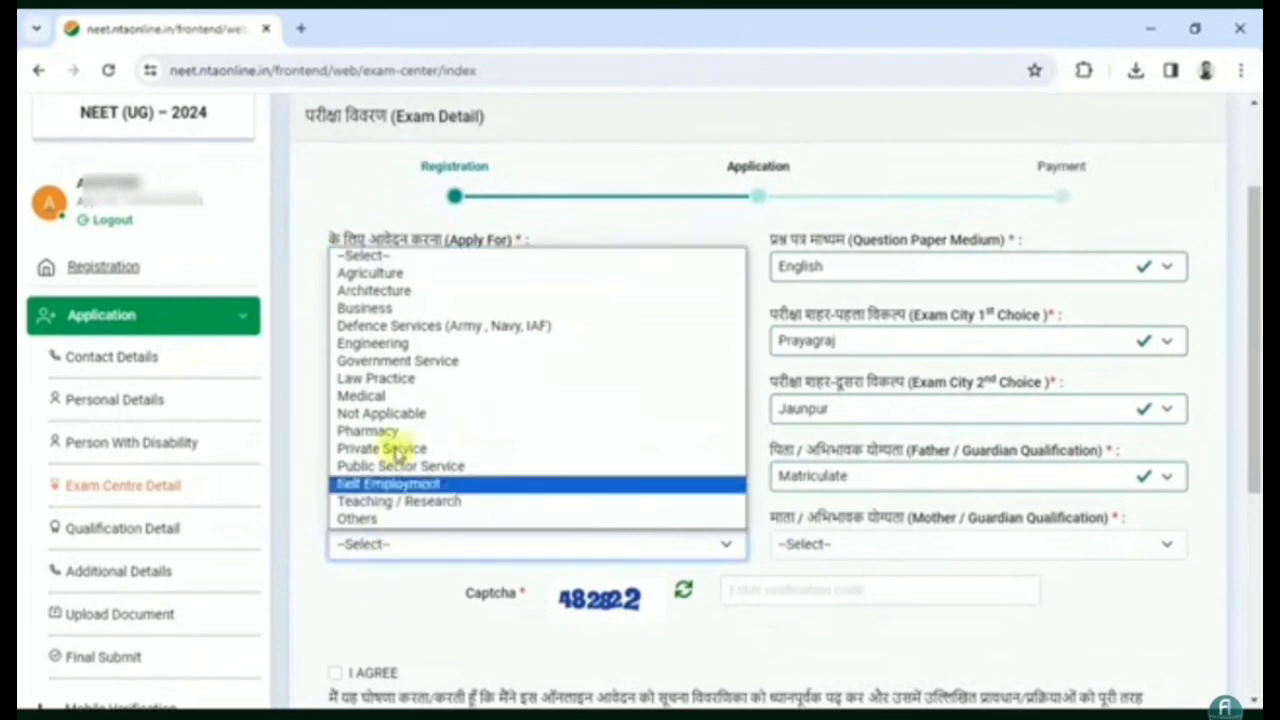
left_click(371, 276)
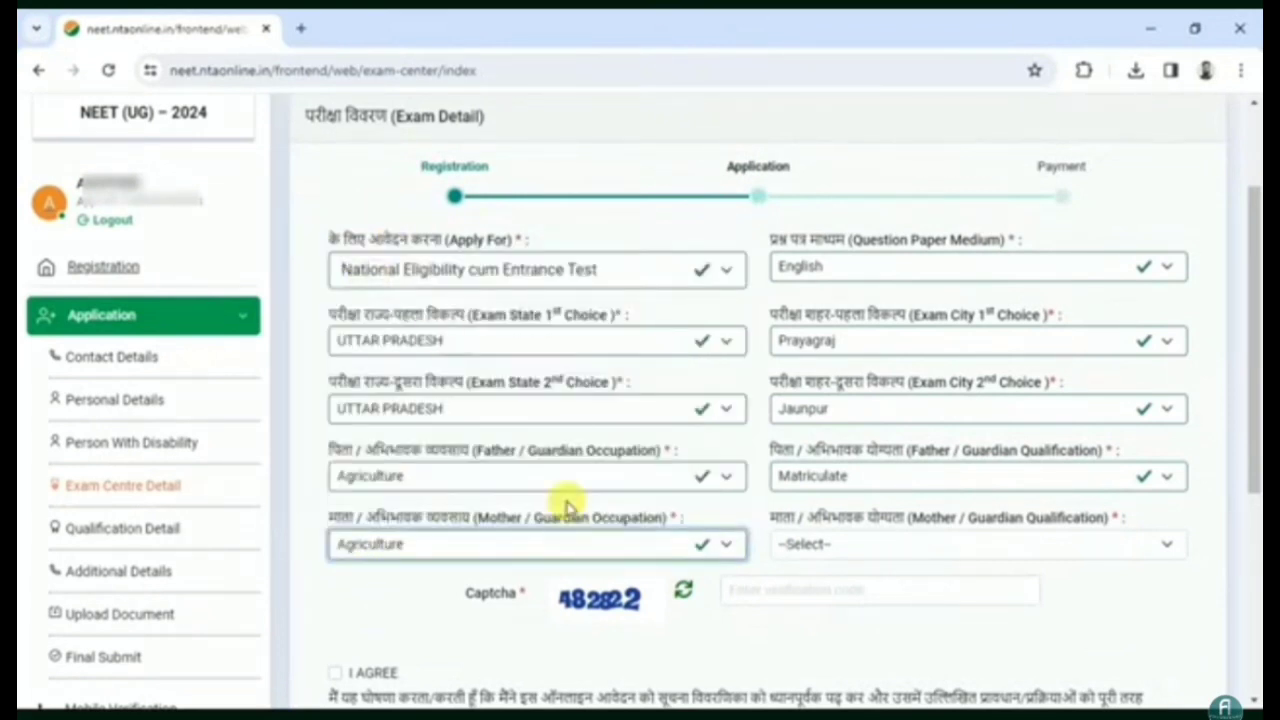
left_click(886, 548)
left_click(857, 588)
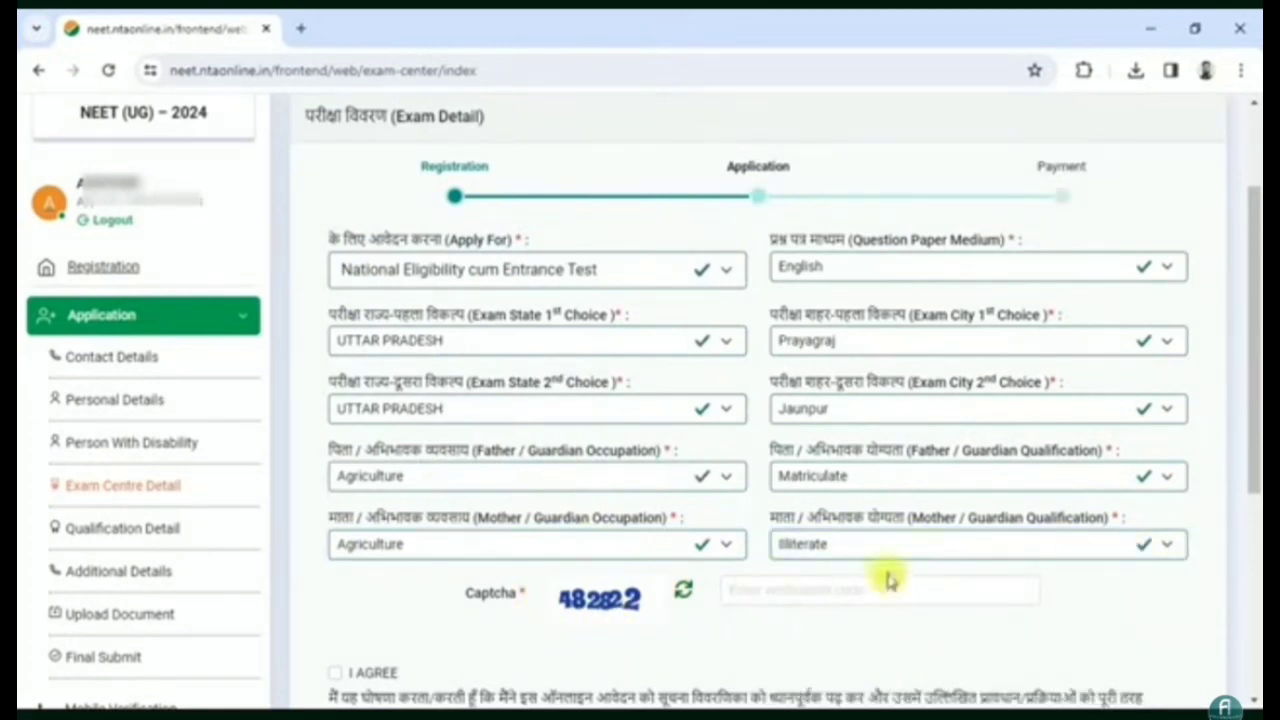
Complete the captcha, agree to the declaration and save the exam details to continue to the Educational Detail form
left_click(814, 590)
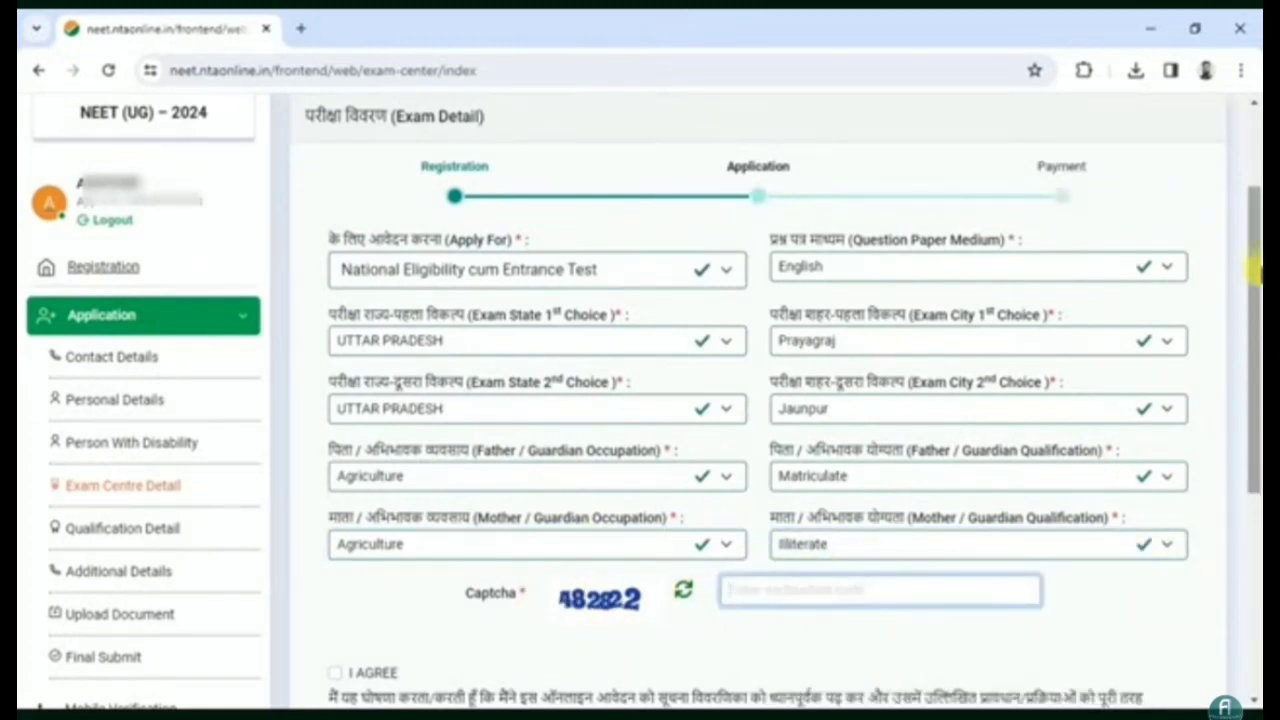
type("482822")
scroll(816, 593, "down", 4)
left_click(336, 276)
left_click(1145, 537)
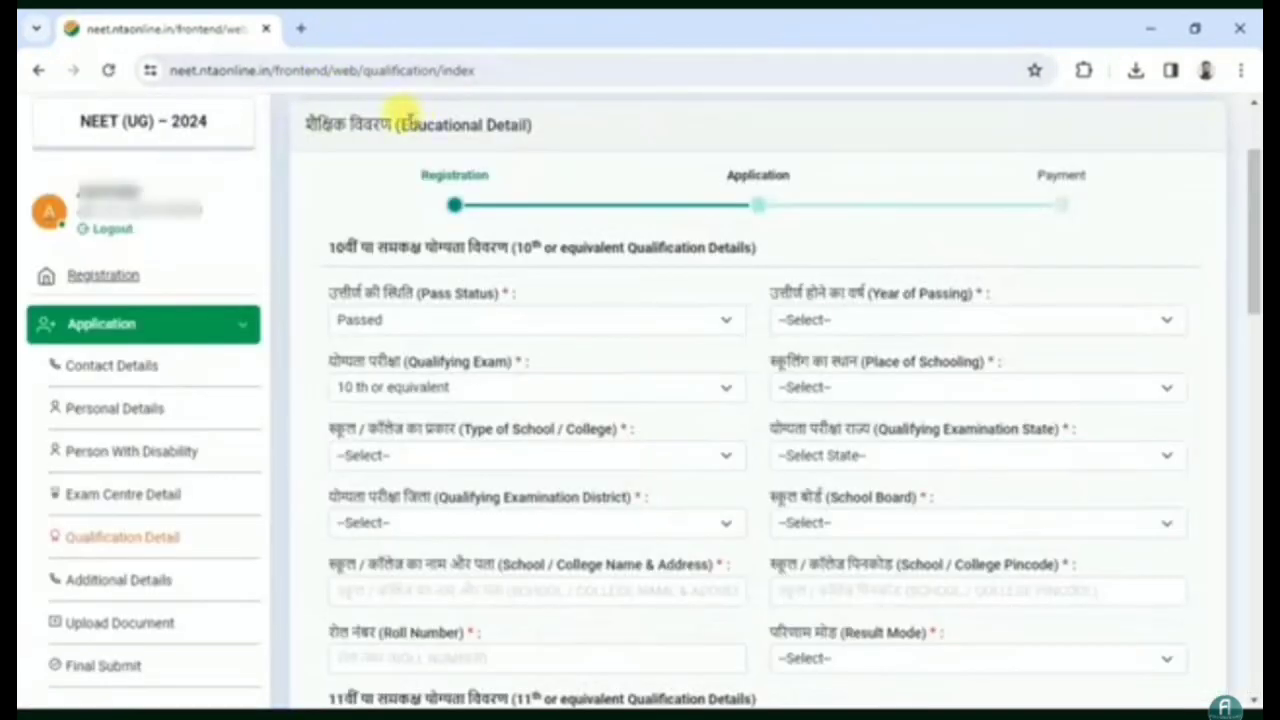
Review the 10th or equivalent Qualification Details section and keep Passed as its Pass Status
left_click_drag(405, 120, 549, 126)
left_click(527, 167)
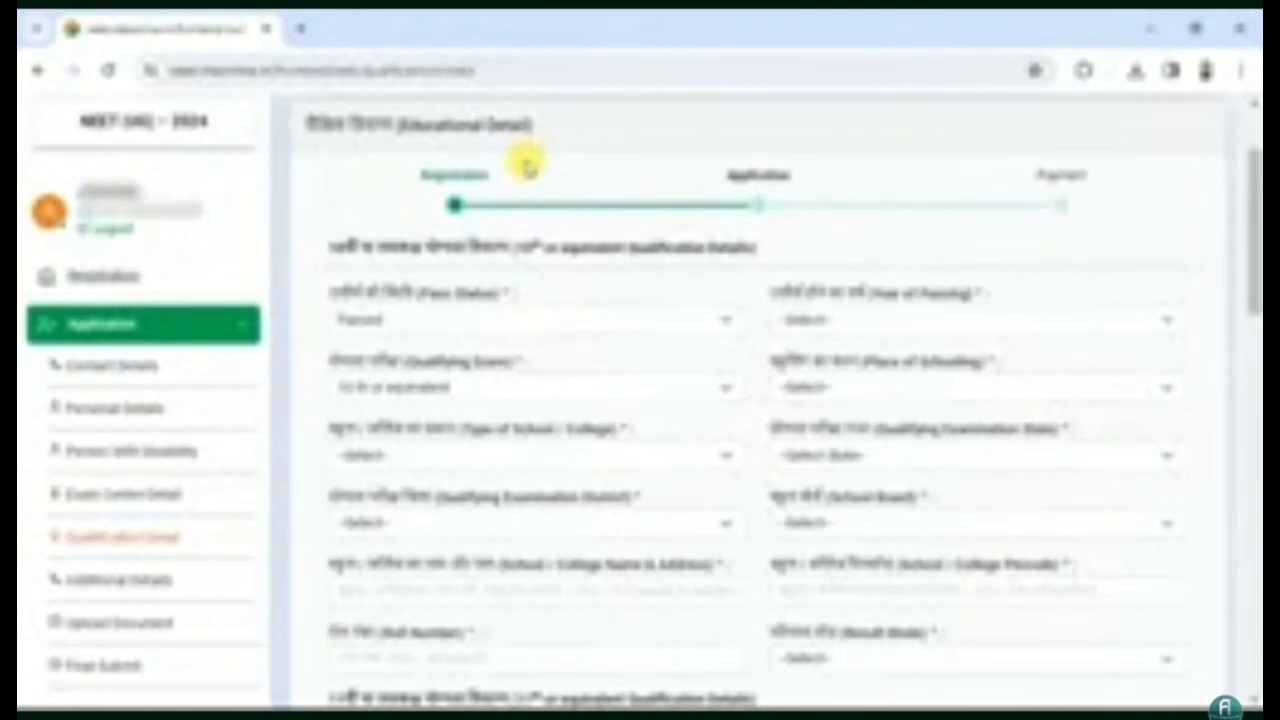
left_click_drag(410, 244, 568, 260)
left_click(496, 284)
left_click_drag(345, 292, 458, 308)
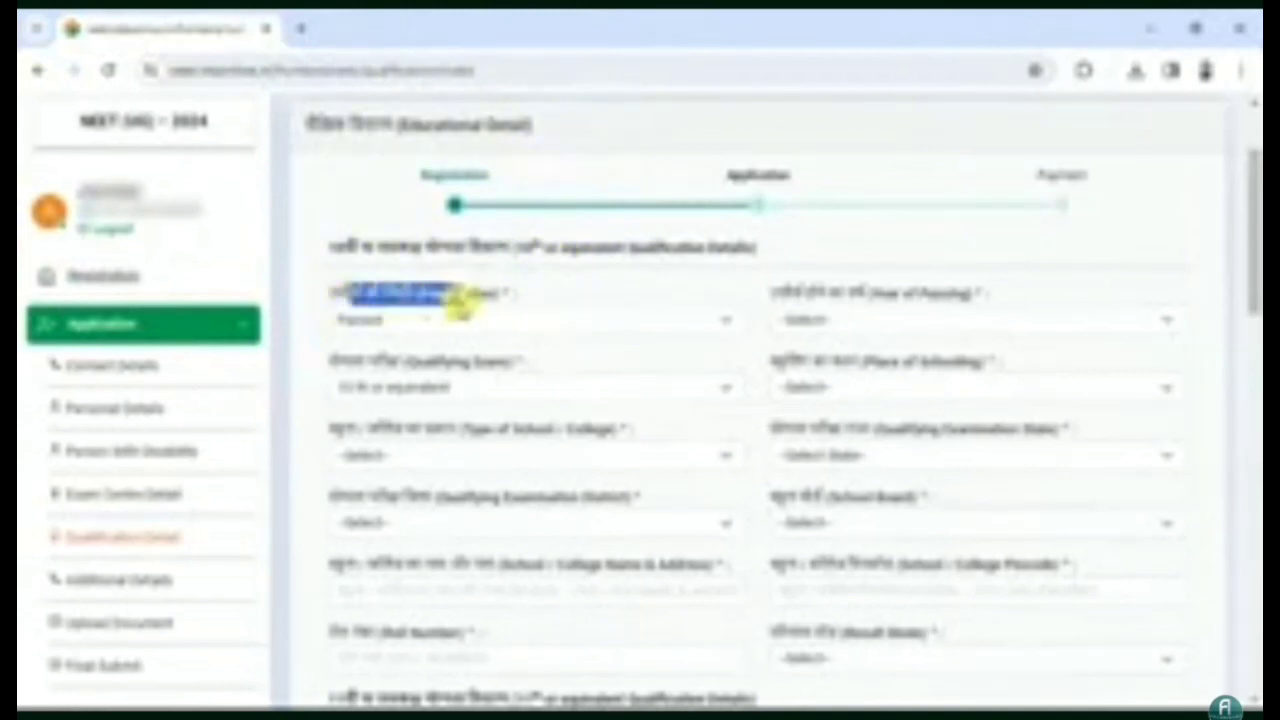
left_click(524, 303)
left_click(478, 322)
left_click(478, 322)
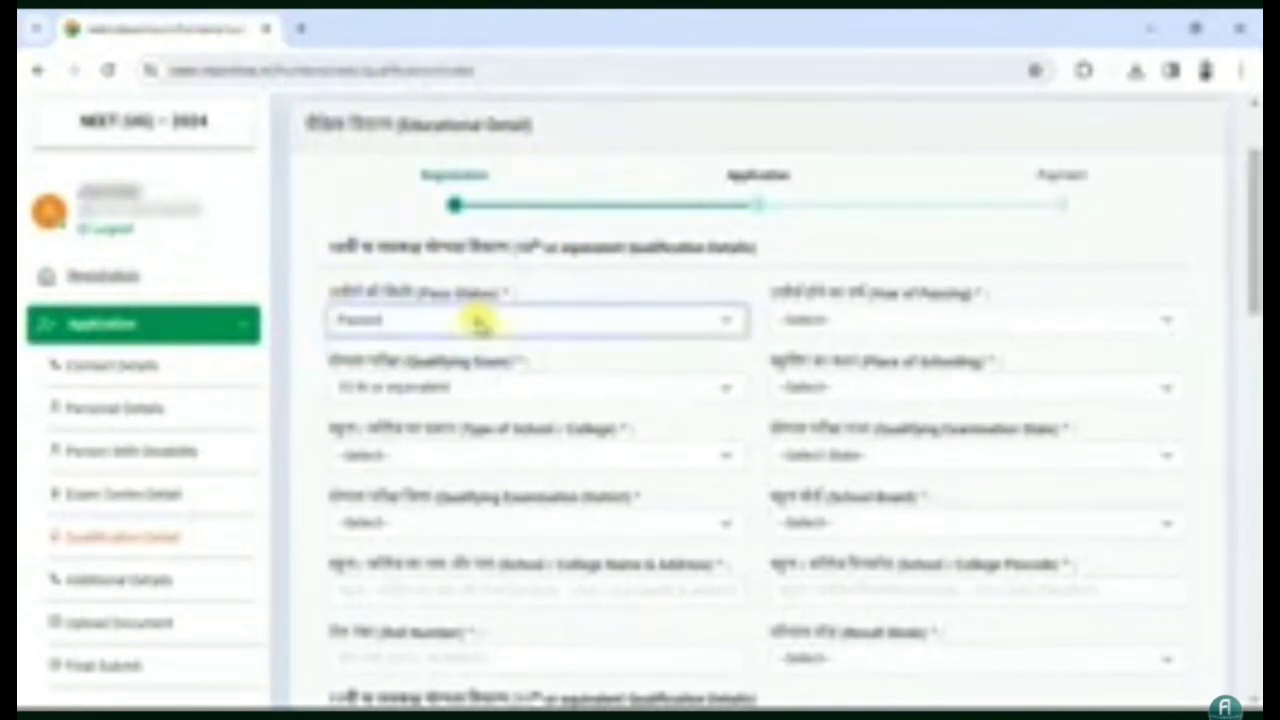
triple_click(520, 292)
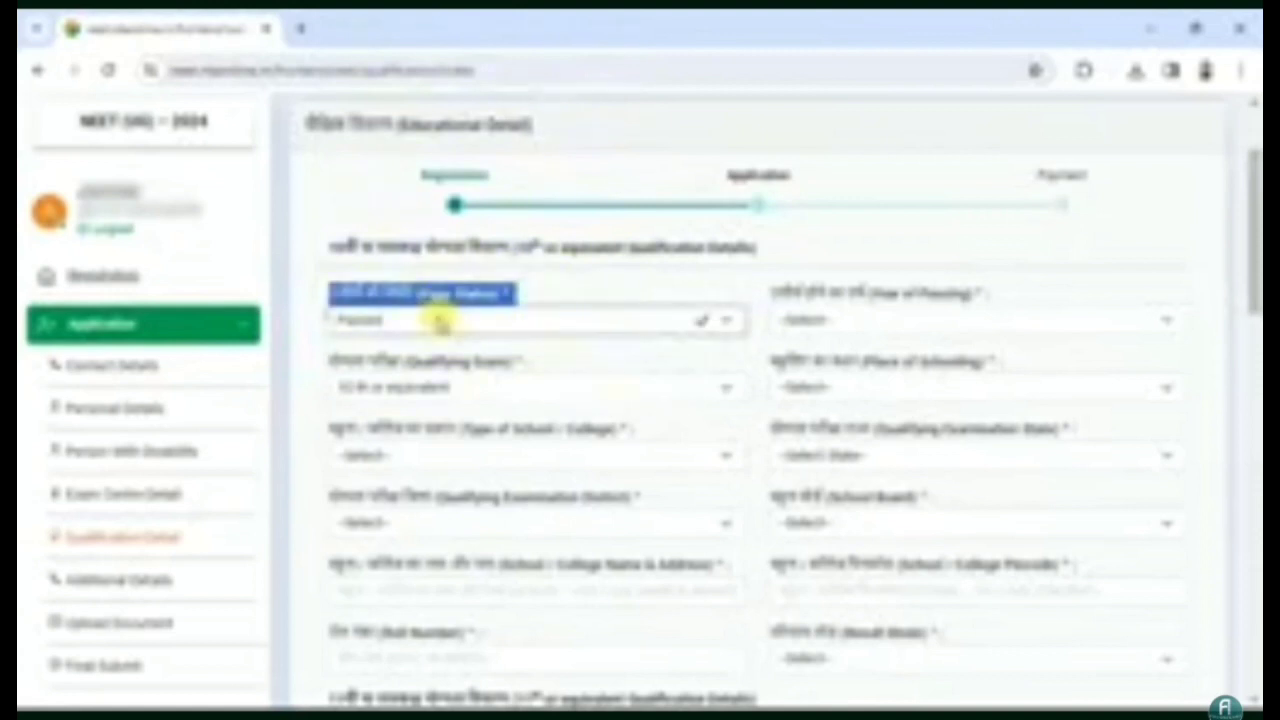
left_click(570, 285)
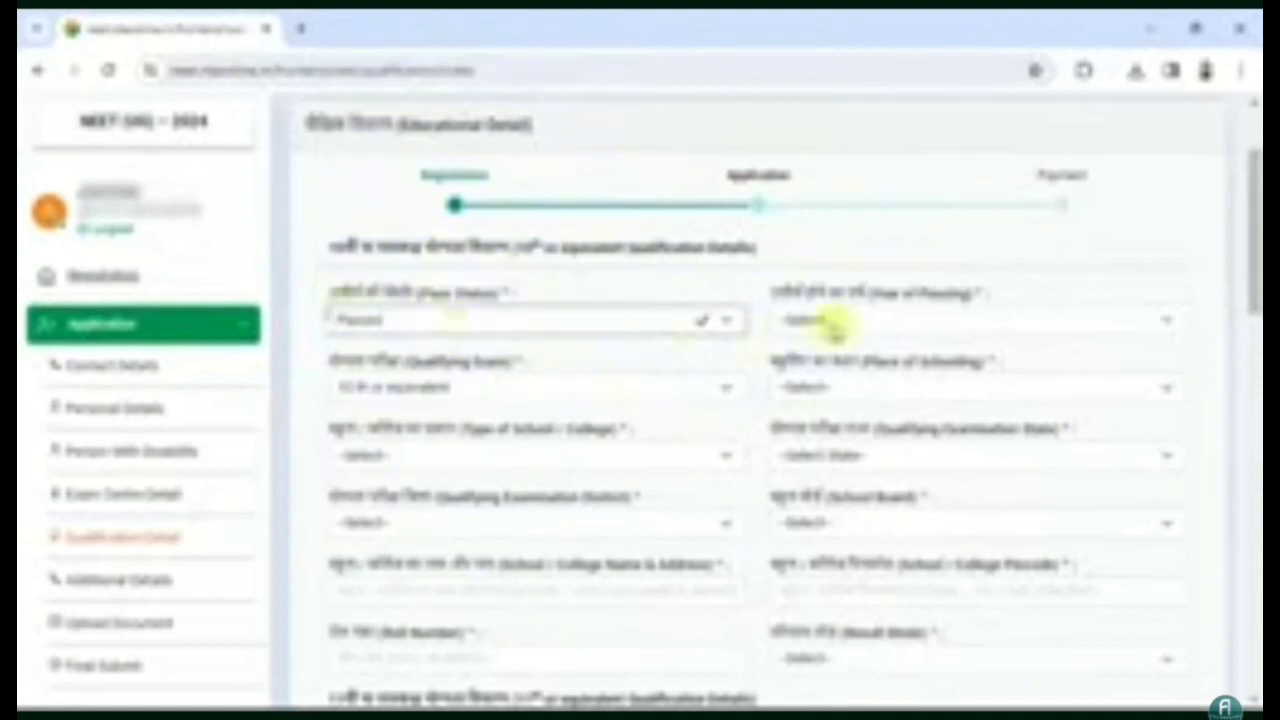
Set the Year of Passing to 2016 for the 10th or equivalent qualification
left_click(832, 320)
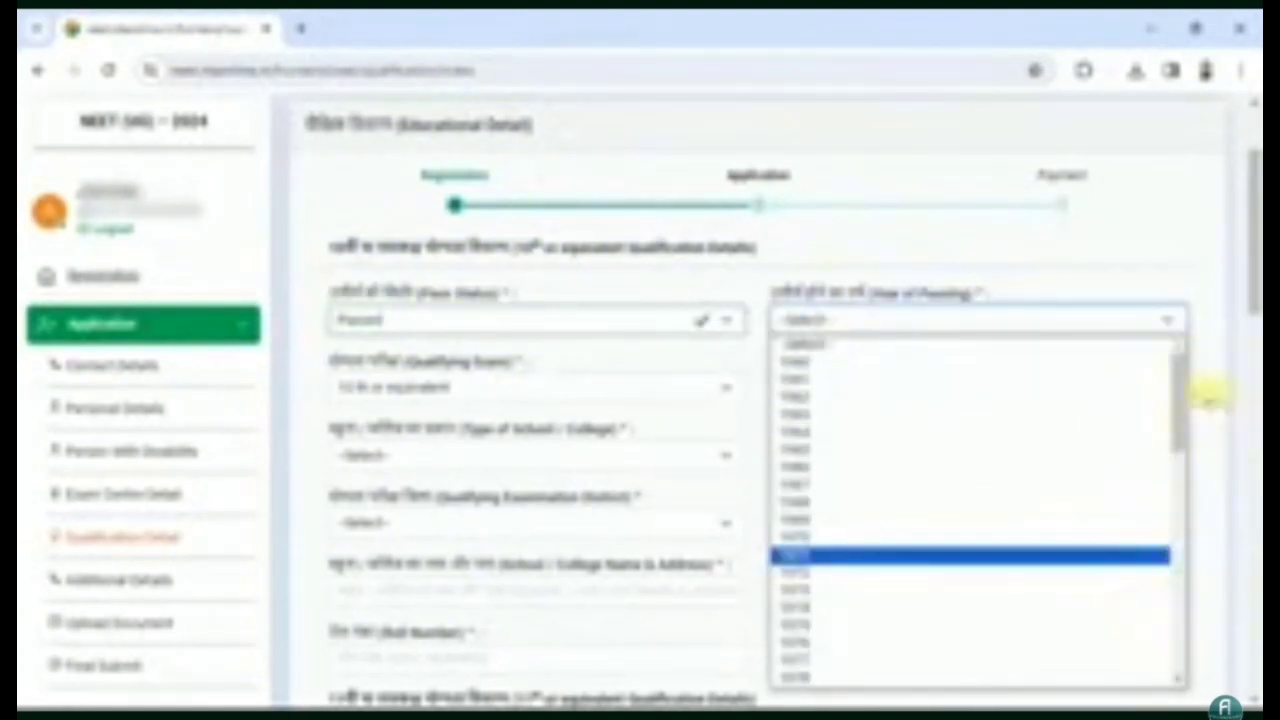
left_click_drag(1180, 390, 1174, 611)
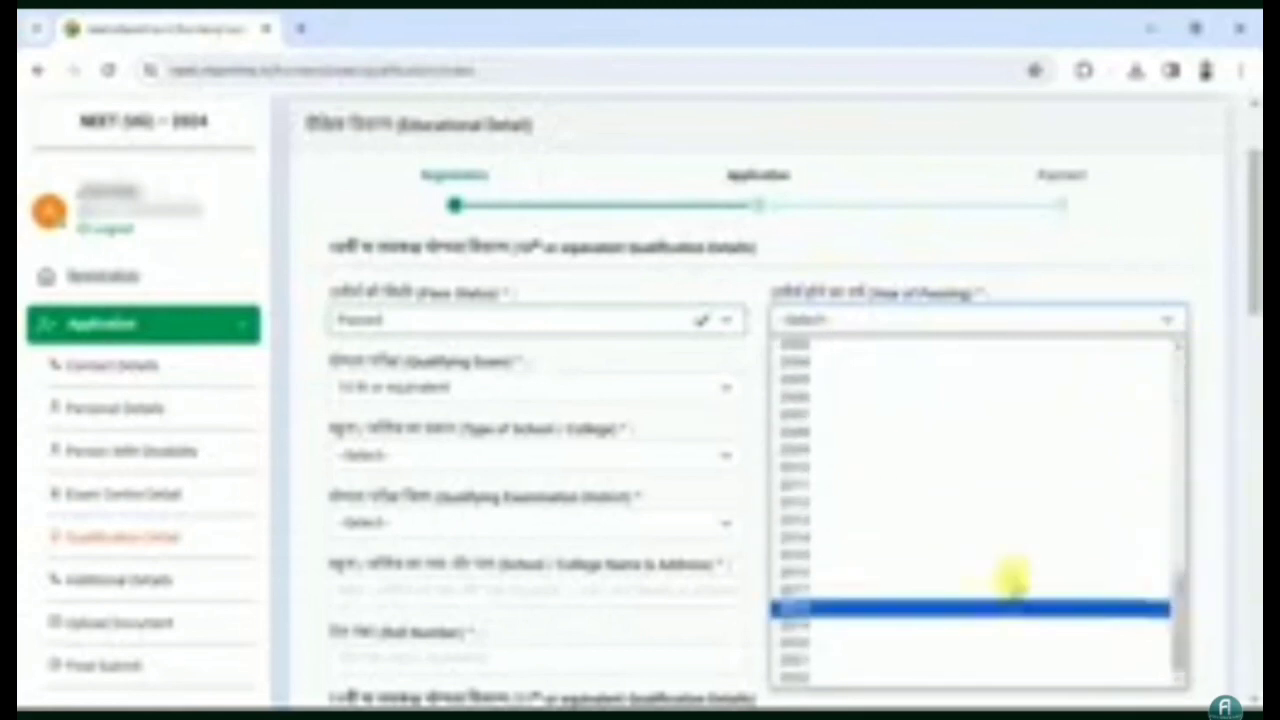
left_click(810, 572)
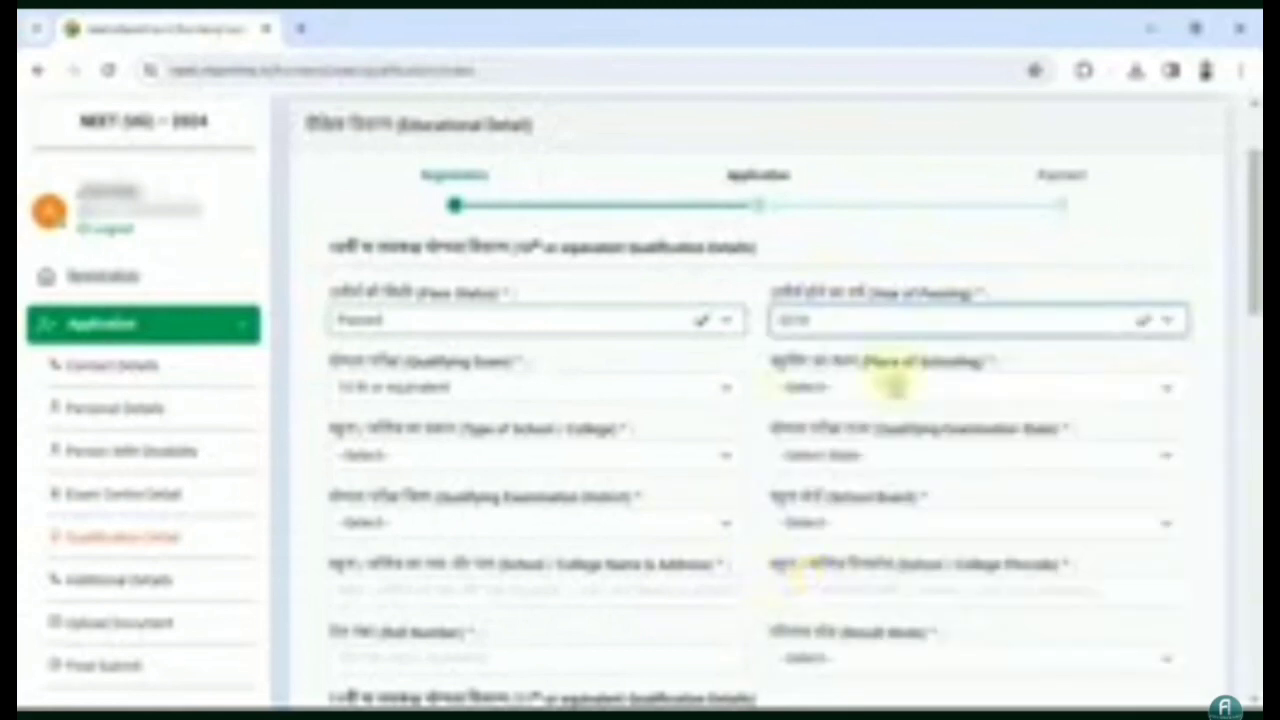
Set the 10th qualification's Place of Schooling to Rural and its Type of School / College to Private Unaided
left_click_drag(408, 361, 518, 360)
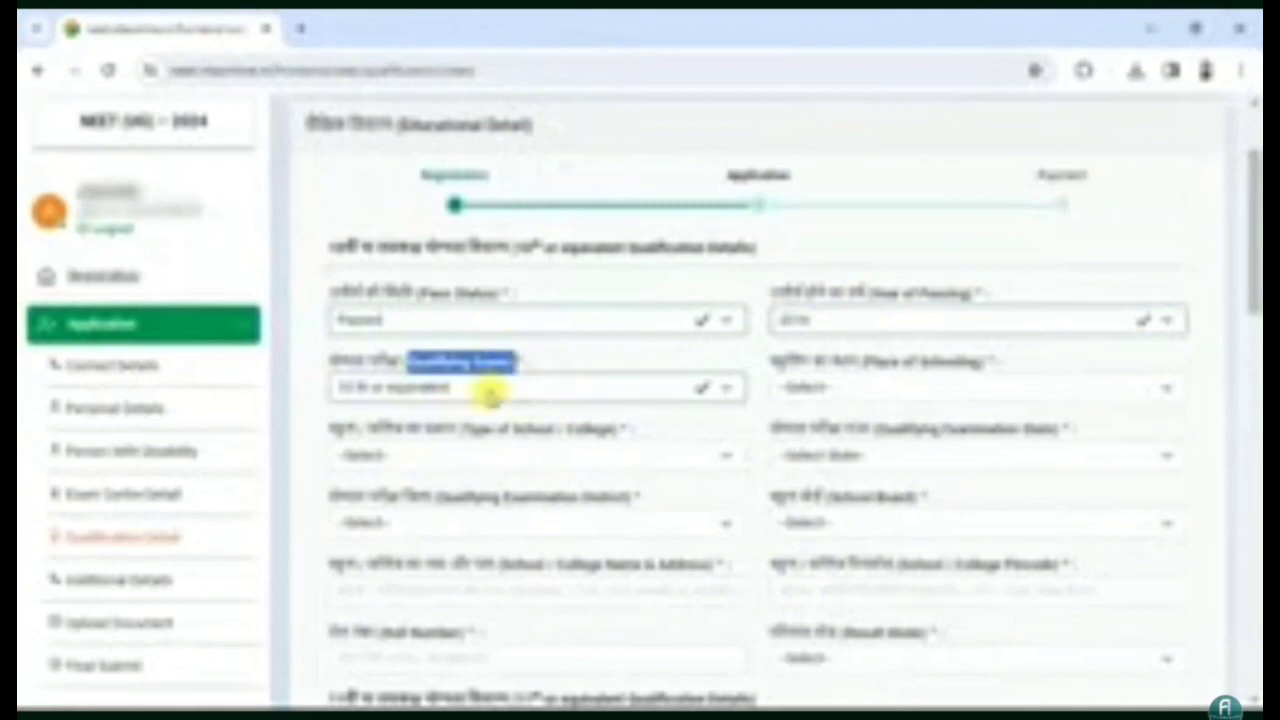
left_click(802, 370)
left_click_drag(785, 370, 891, 363)
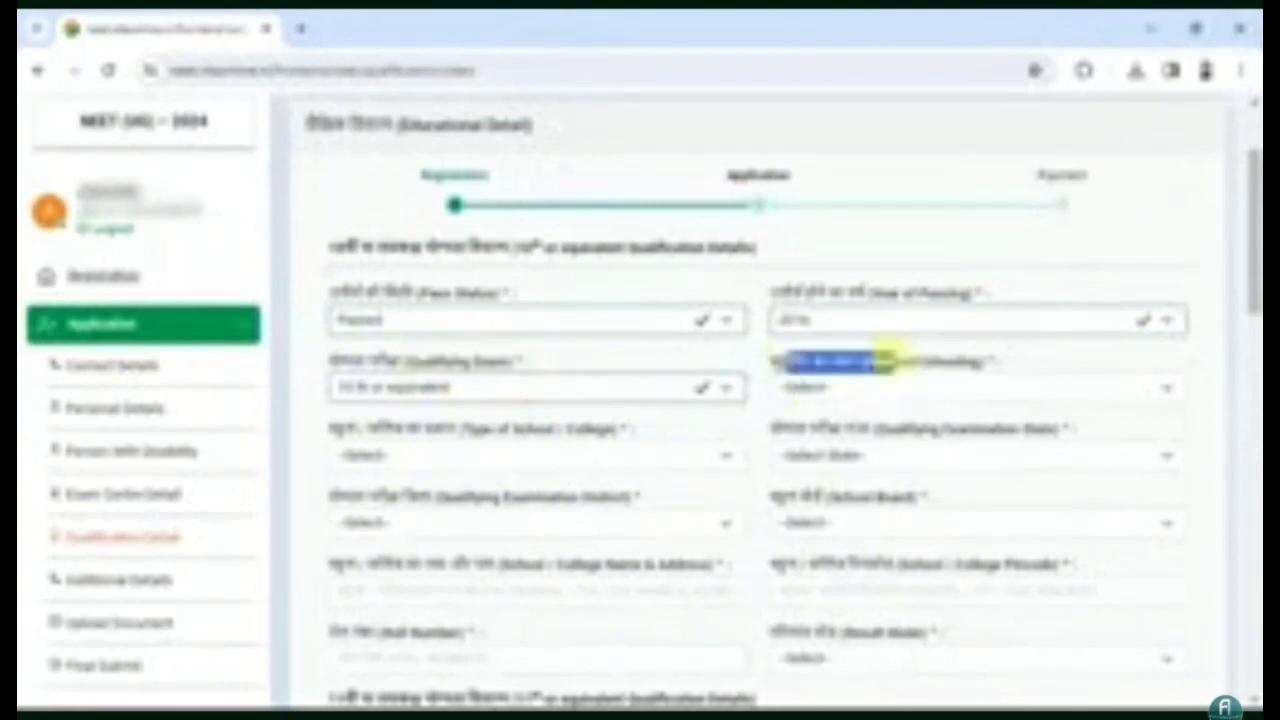
left_click(900, 388)
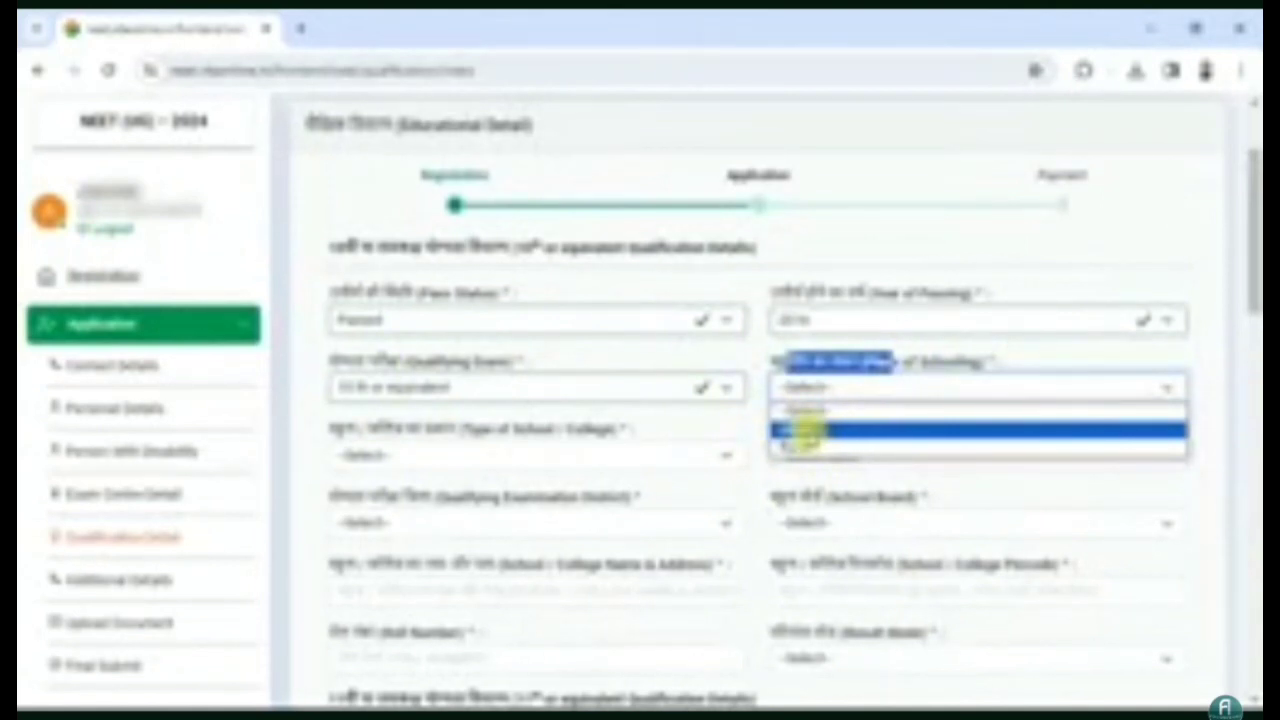
left_click(822, 447)
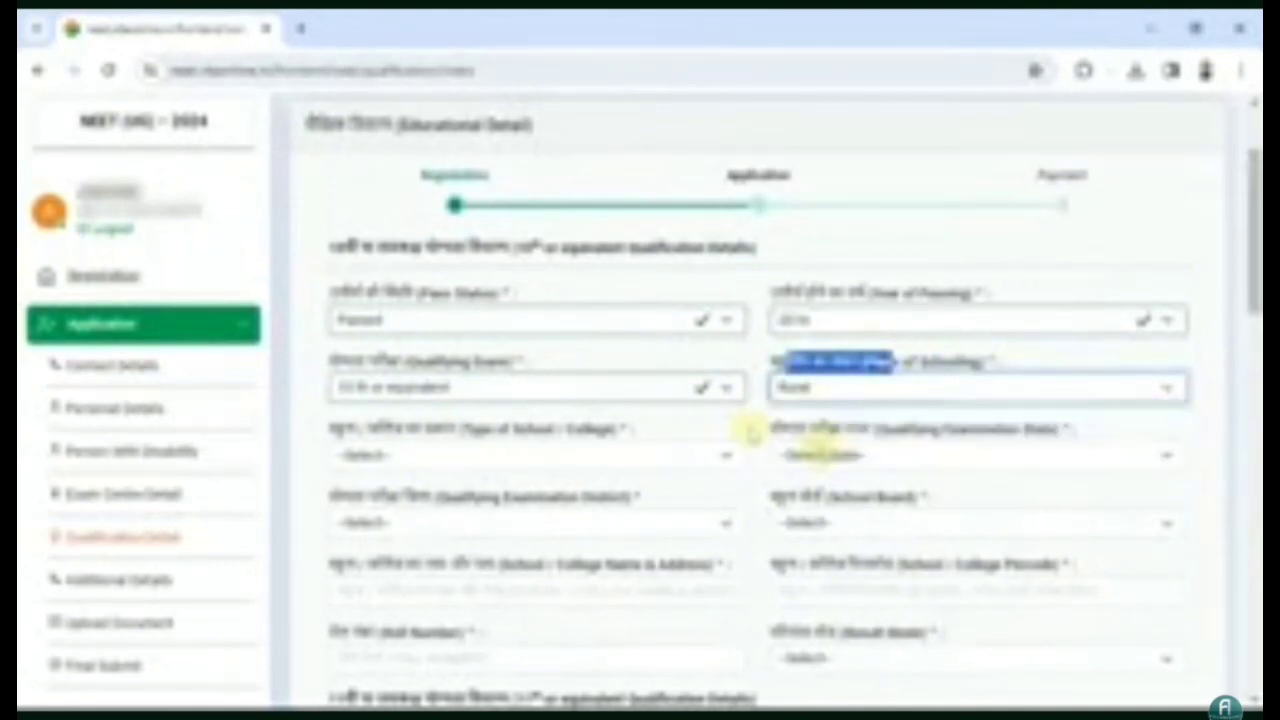
left_click(437, 457)
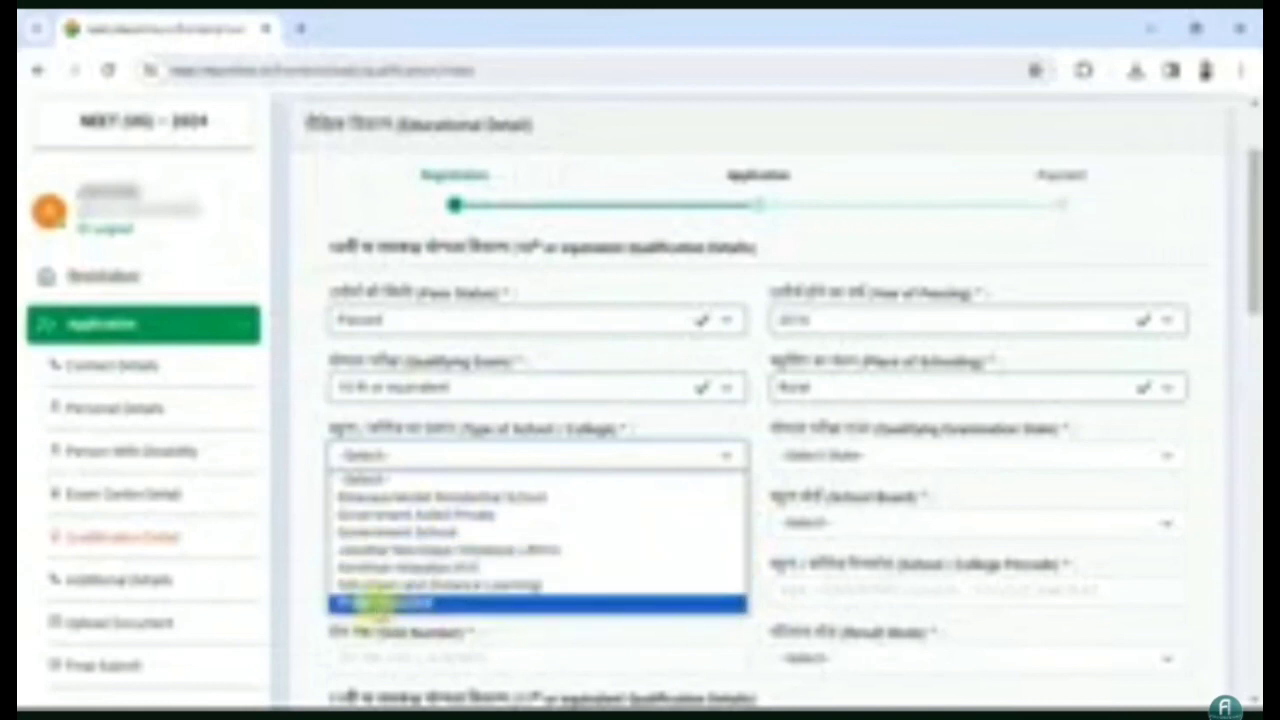
left_click(398, 604)
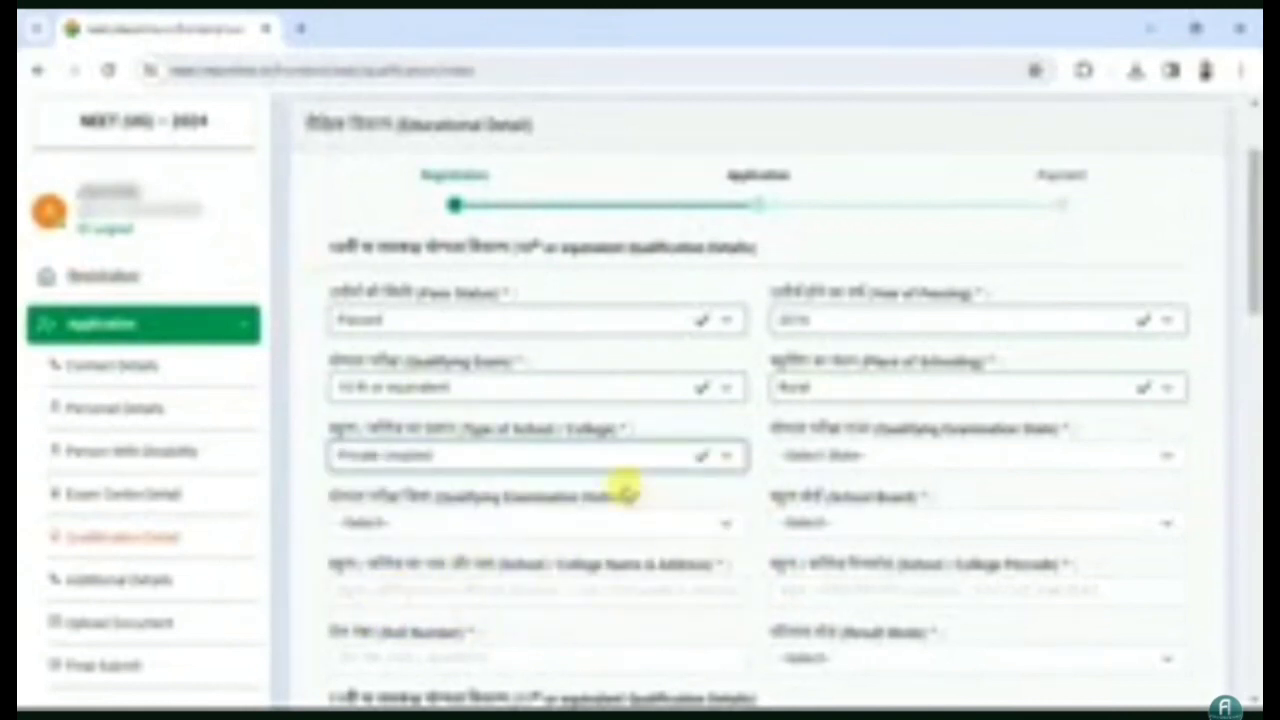
Set the 10th qualification's Qualifying Examination State to UTTAR PRADESH
left_click(808, 460)
left_click(812, 460)
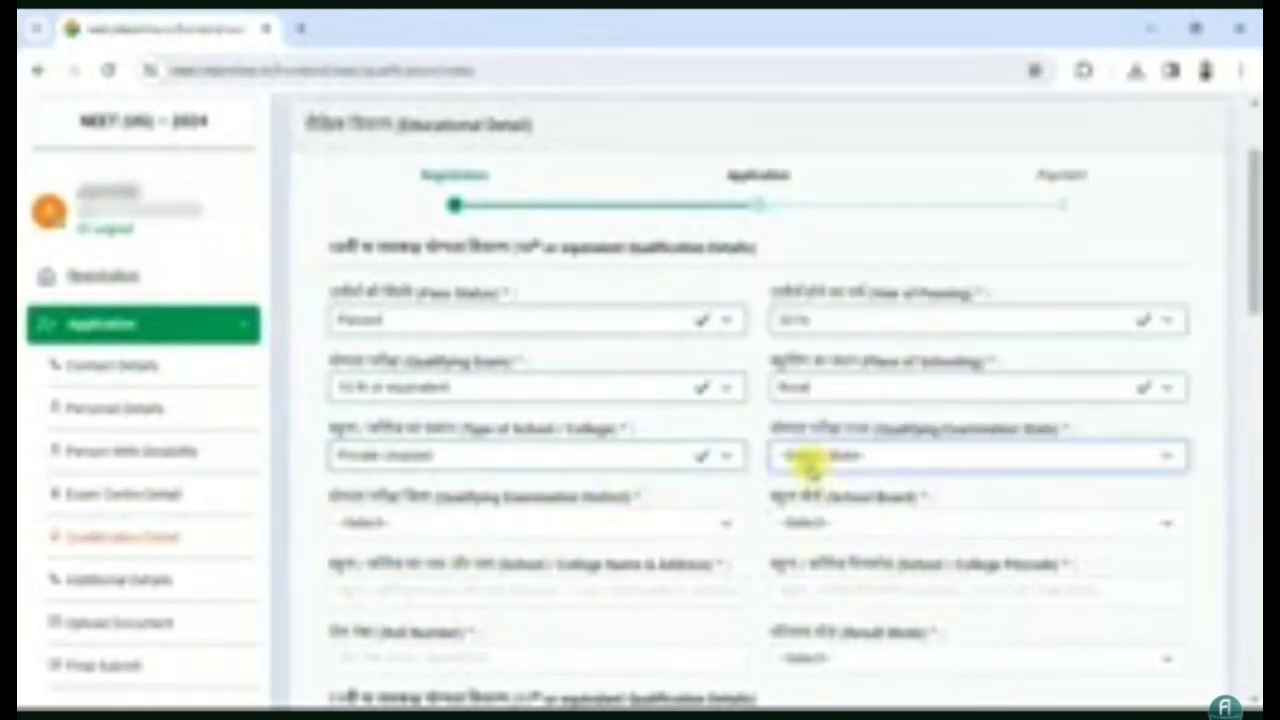
left_click(812, 460)
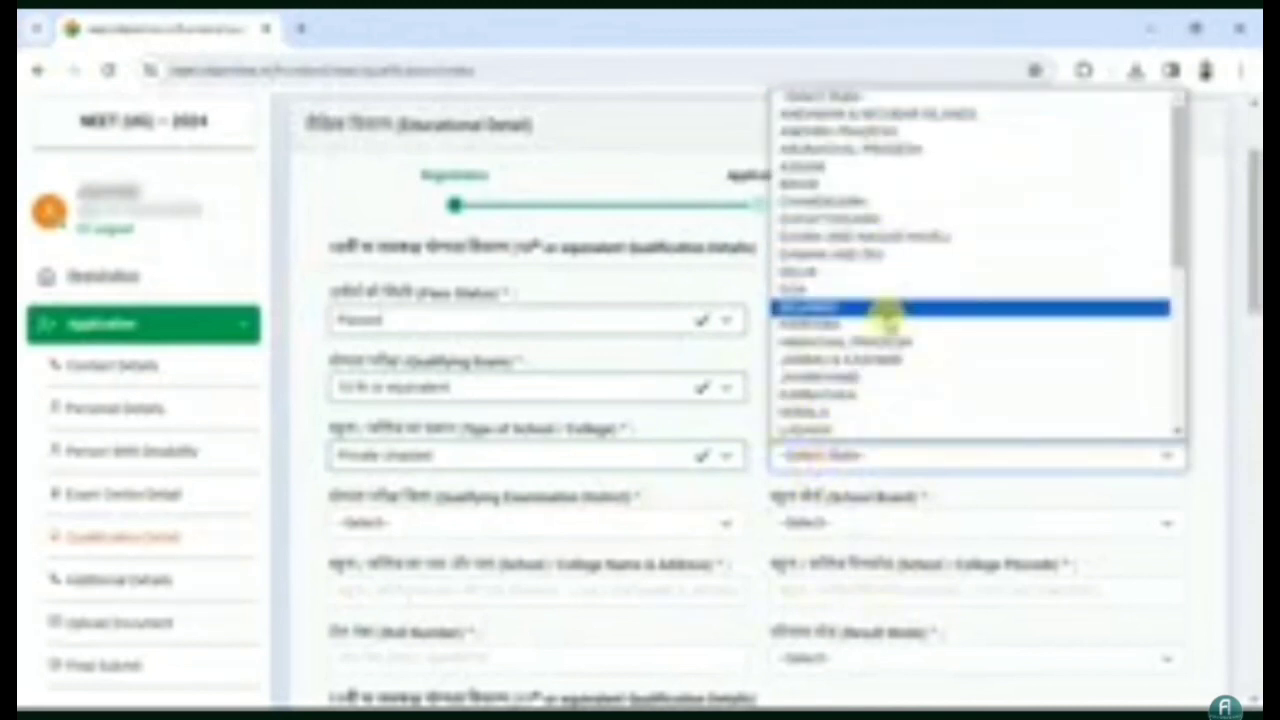
key("u")
key("Return")
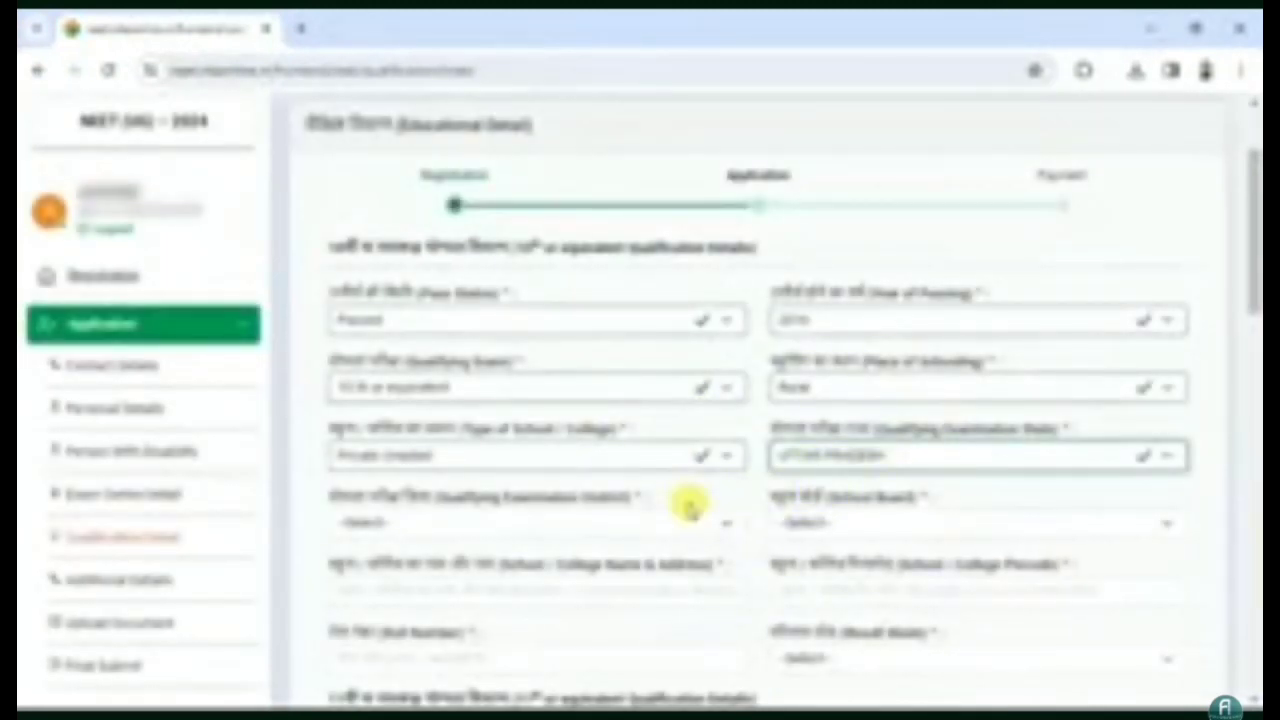
Set the 10th qualification's School Board to U P BOARD OF HIGH SCHOOL & INTERMEDIATE EDUCATION
left_click_drag(430, 497, 871, 506)
left_click(871, 523)
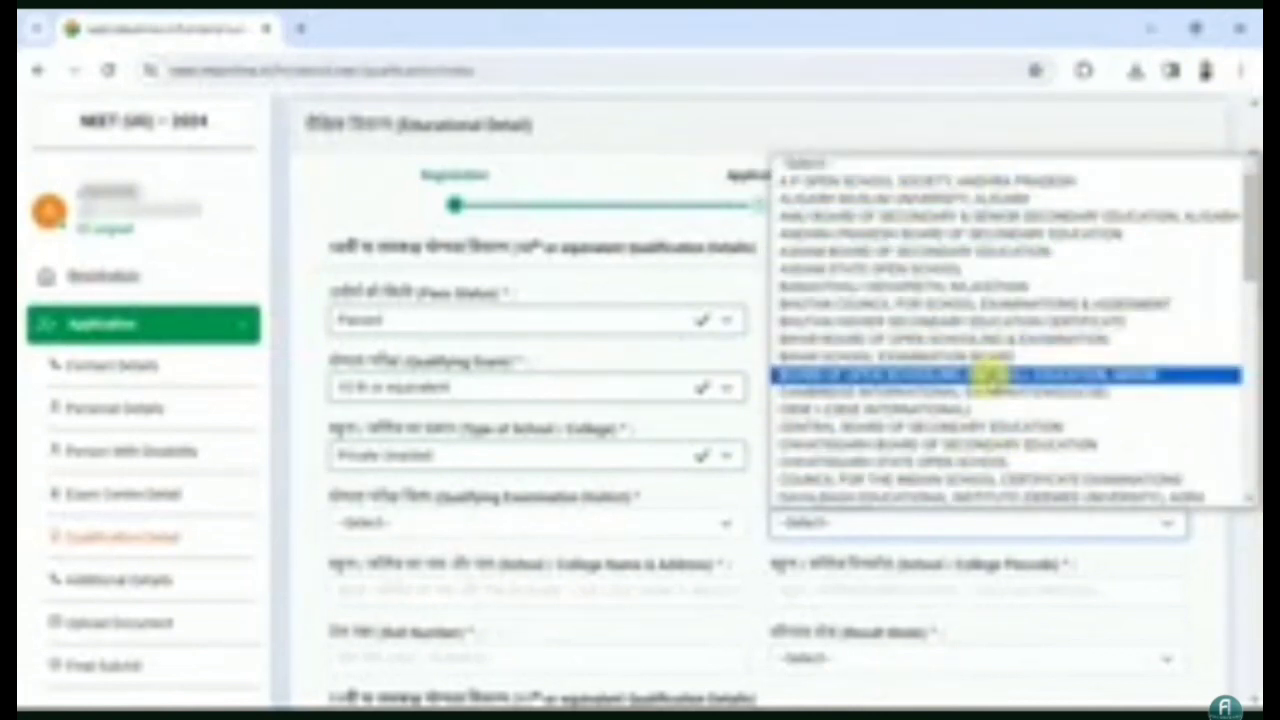
key("u")
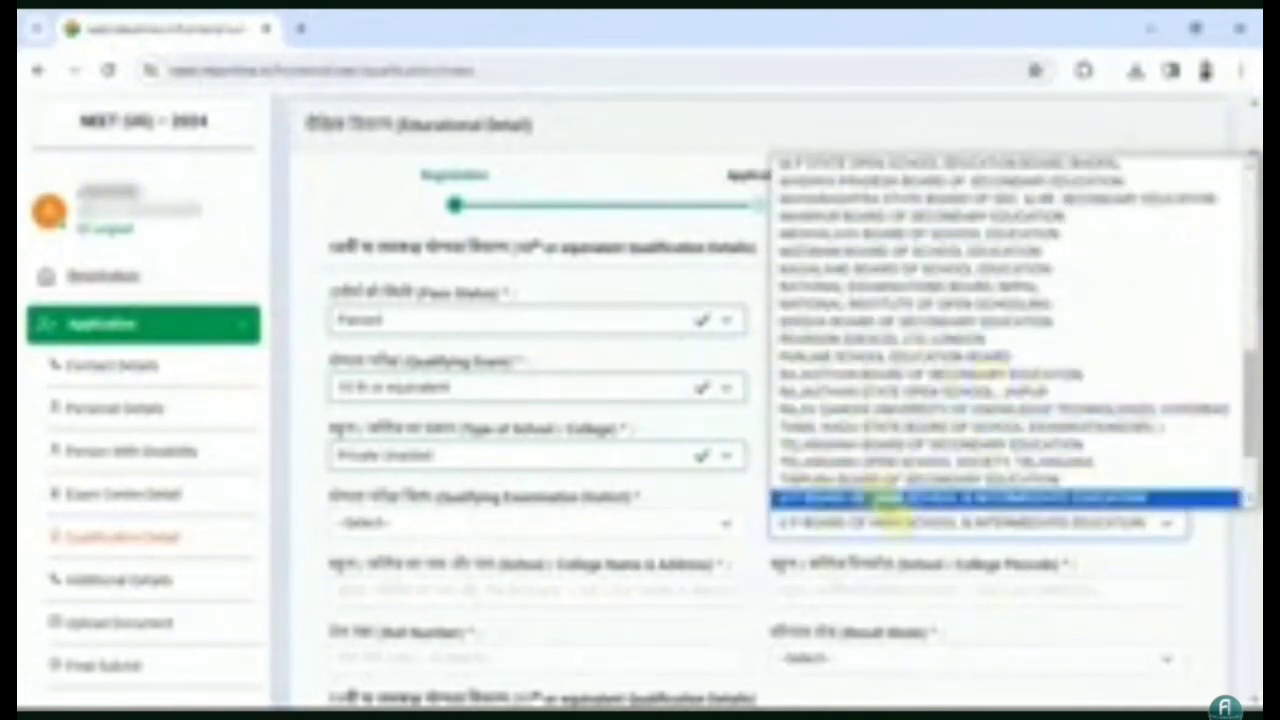
left_click(870, 497)
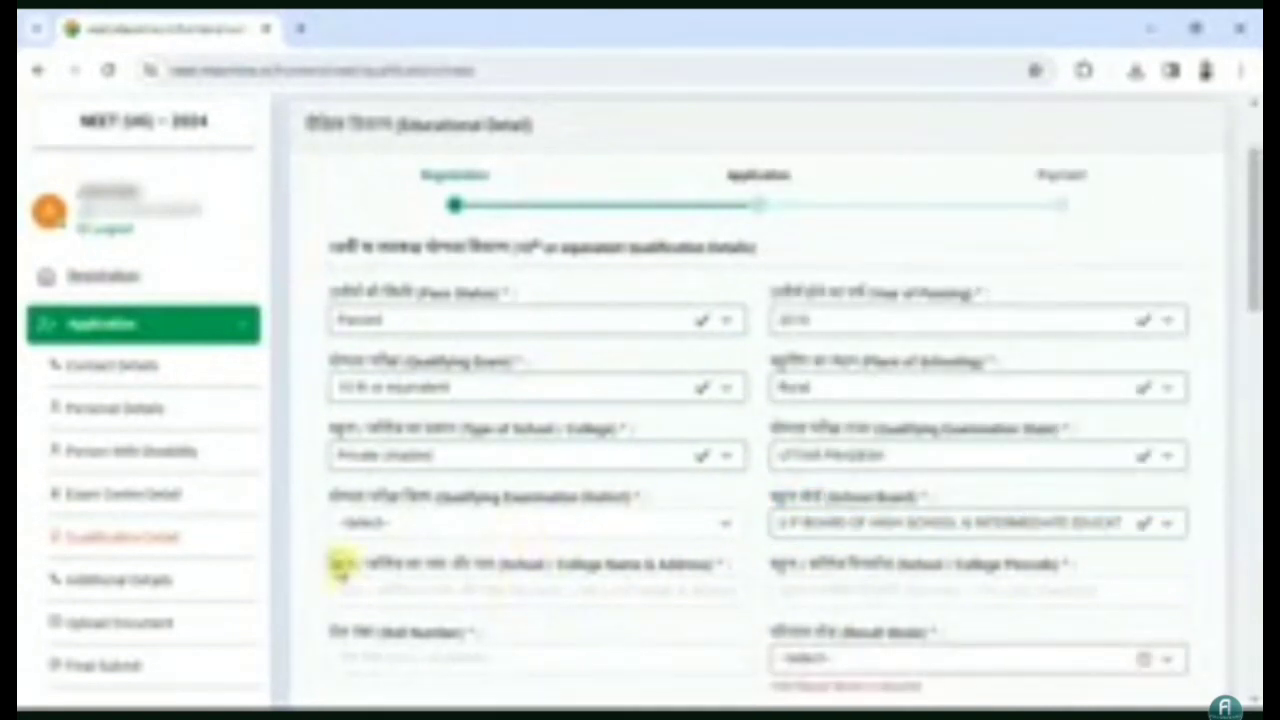
Review the School / College Name & Address, School / College Pincode and Roll Number fields of the 10th qualification
double_click(343, 564)
left_click_drag(412, 563, 490, 556)
left_click(508, 553)
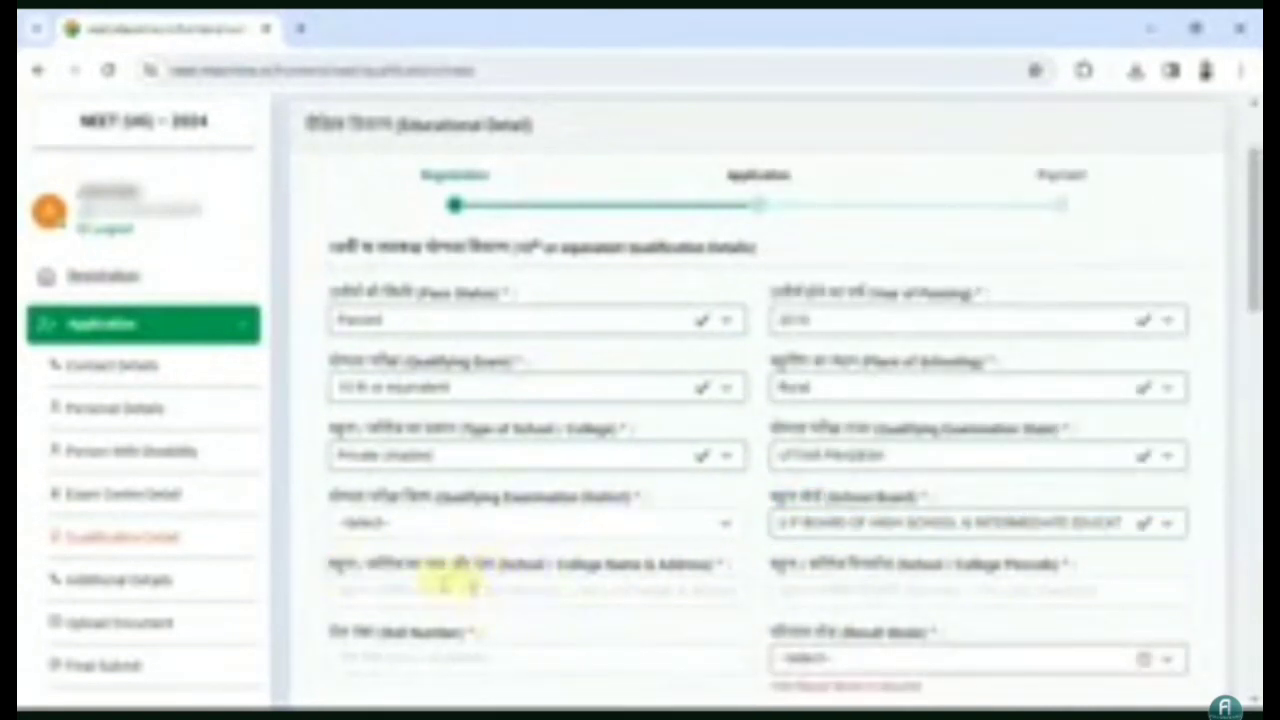
left_click(442, 585)
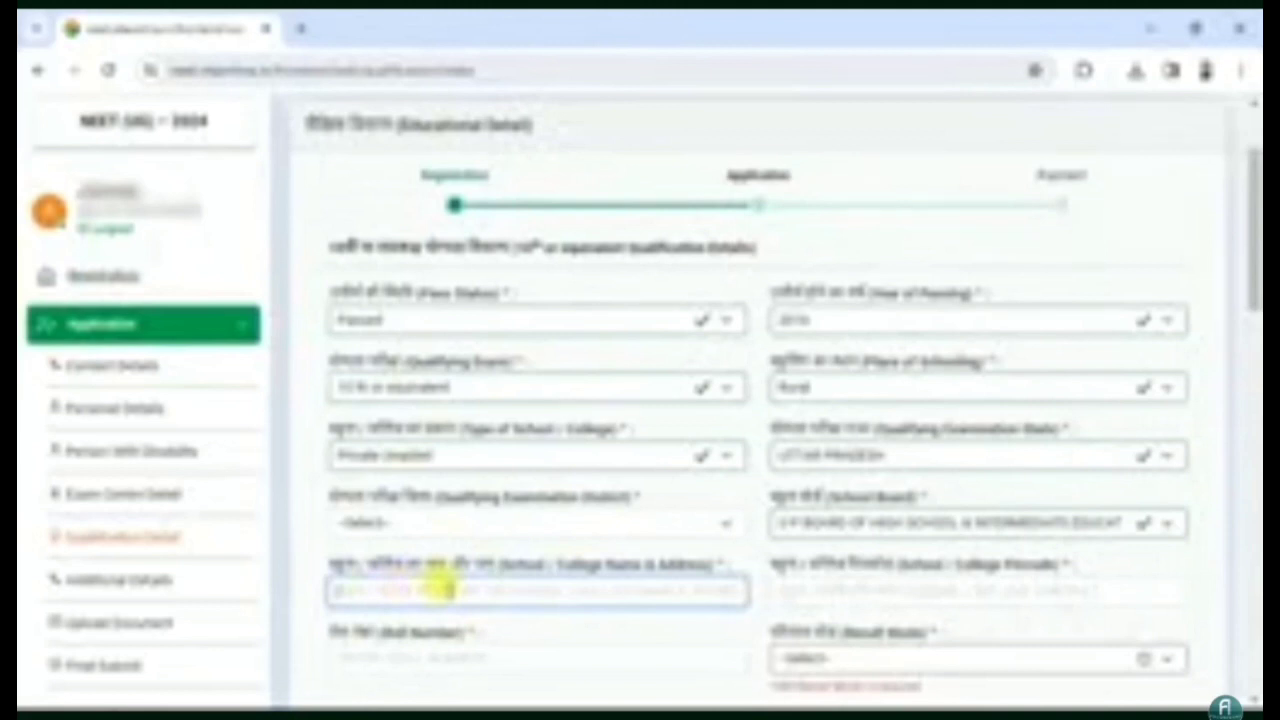
left_click_drag(824, 569, 915, 570)
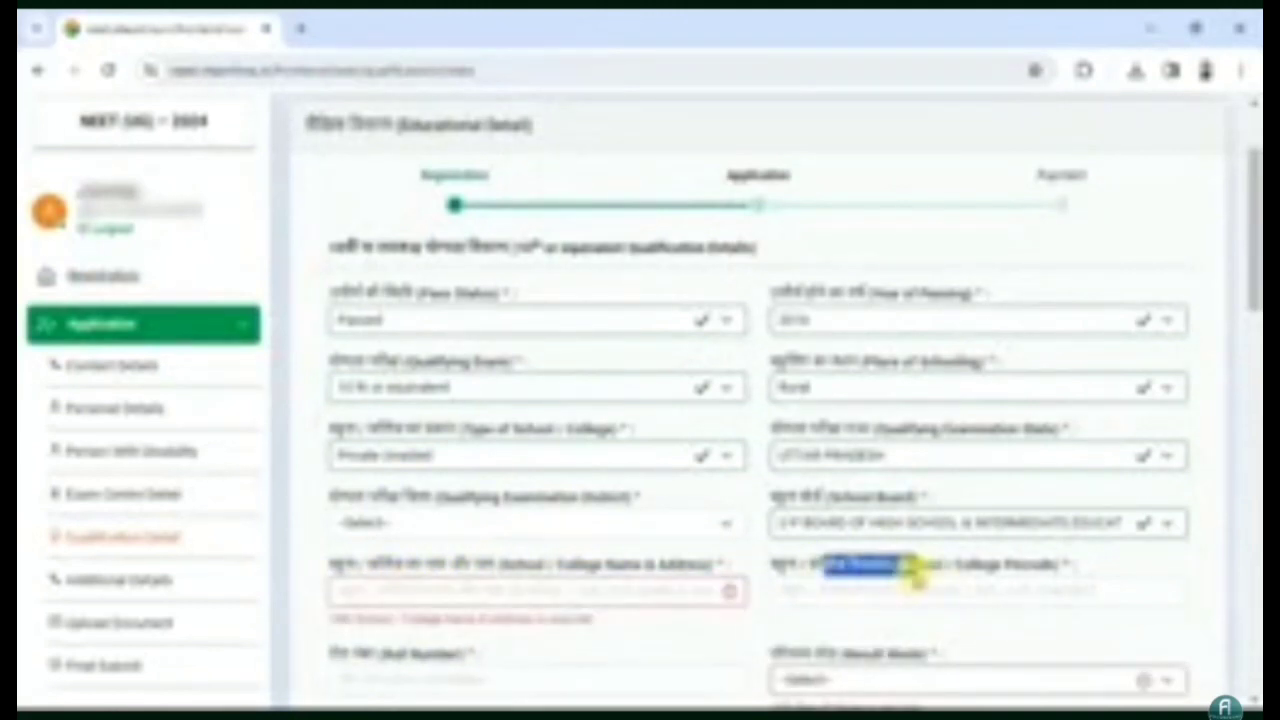
left_click(846, 582)
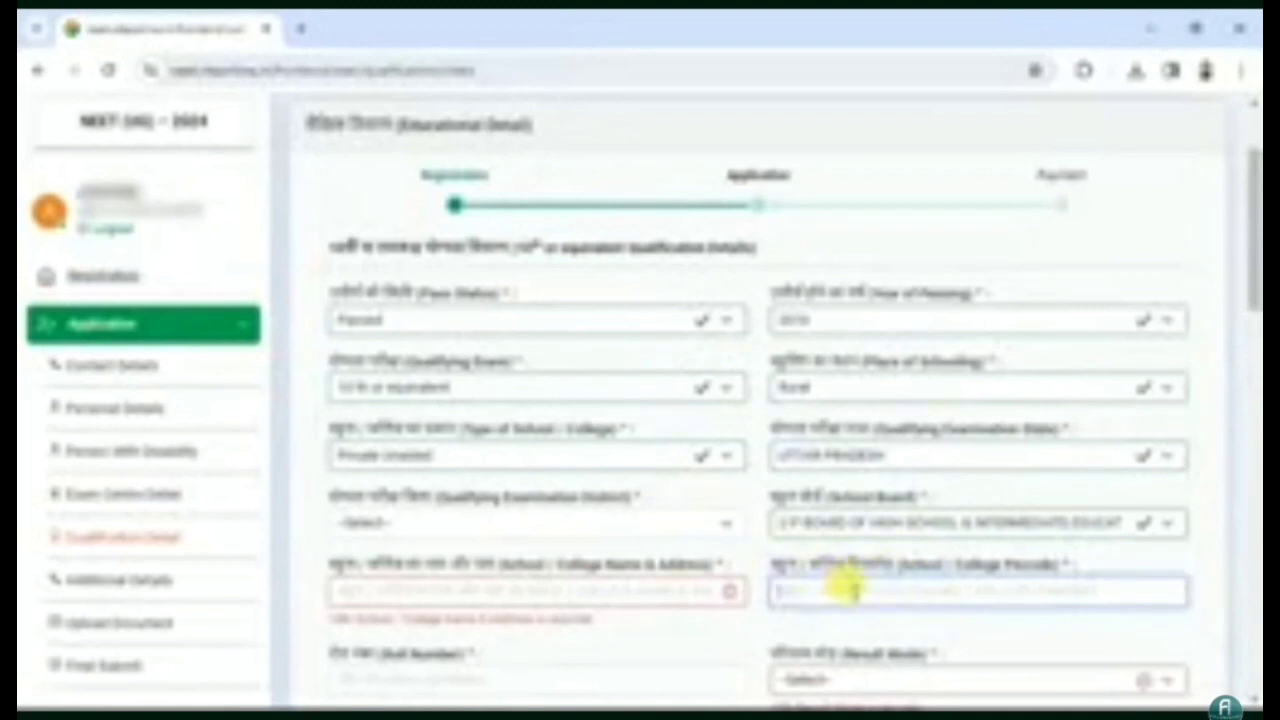
left_click_drag(335, 127, 428, 138)
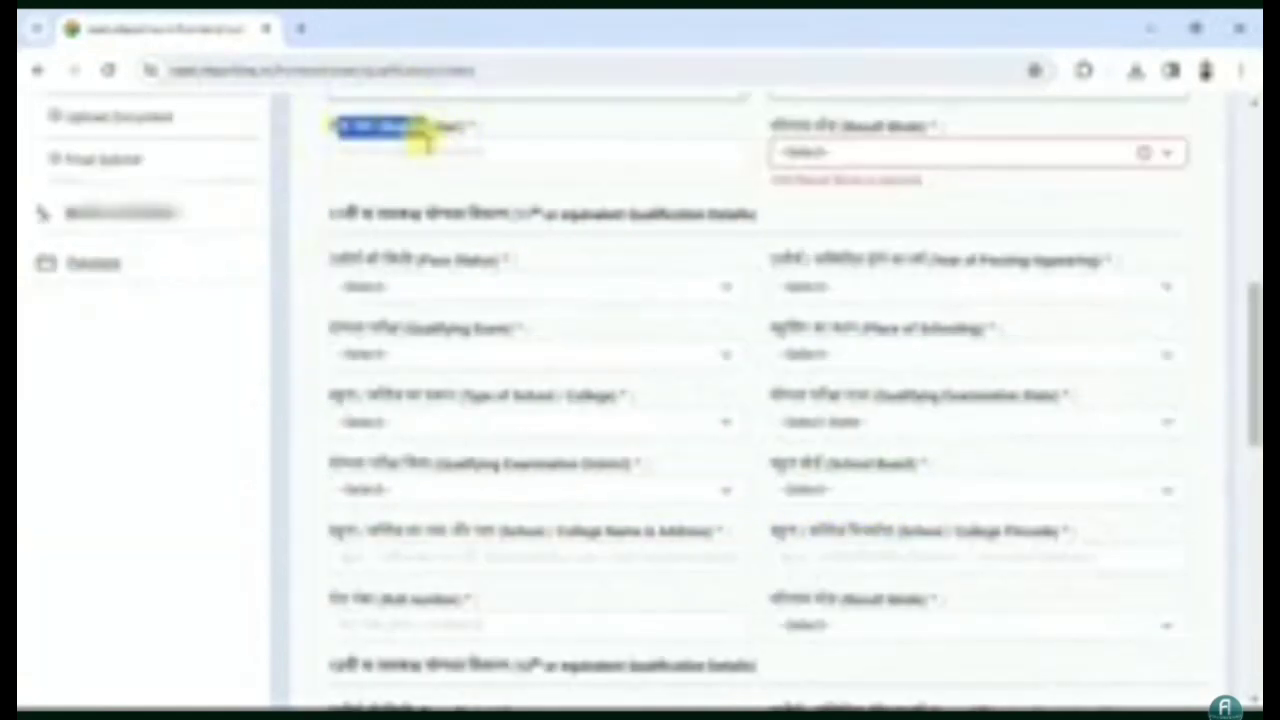
left_click(428, 146)
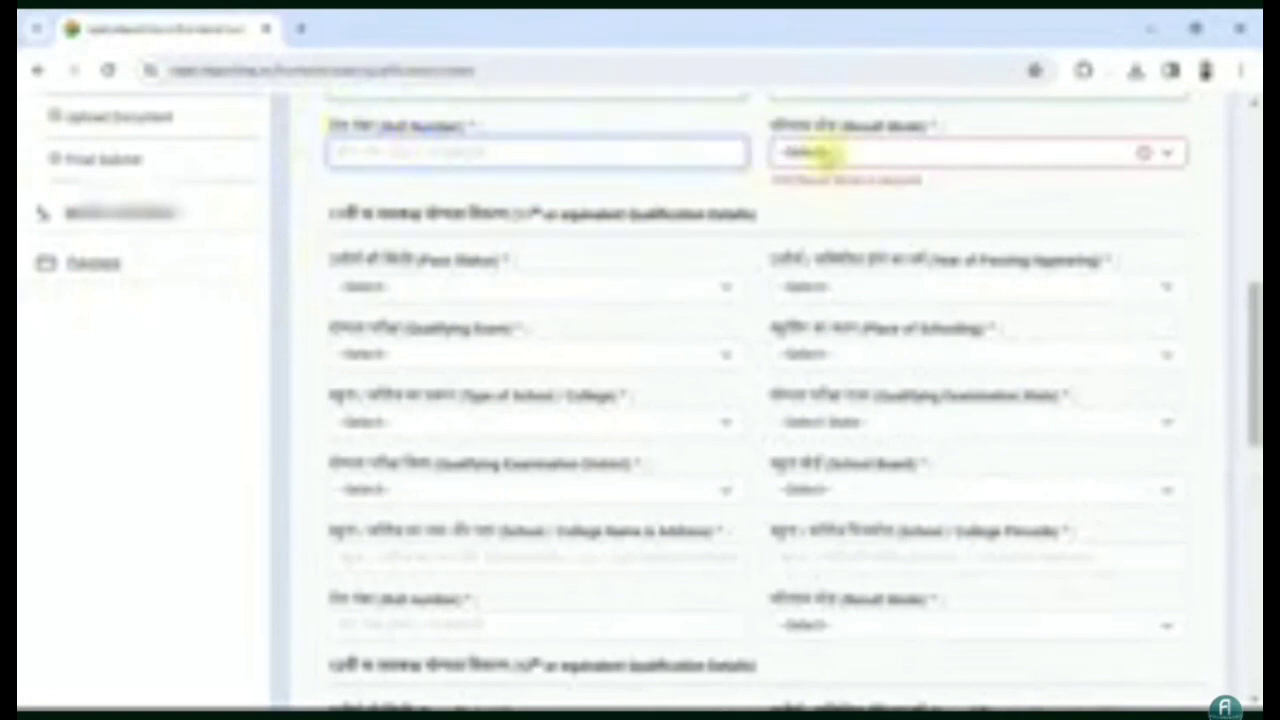
Set the 10th qualification's Result Mode to Percentage and its Total Marks to 600
left_click(851, 152)
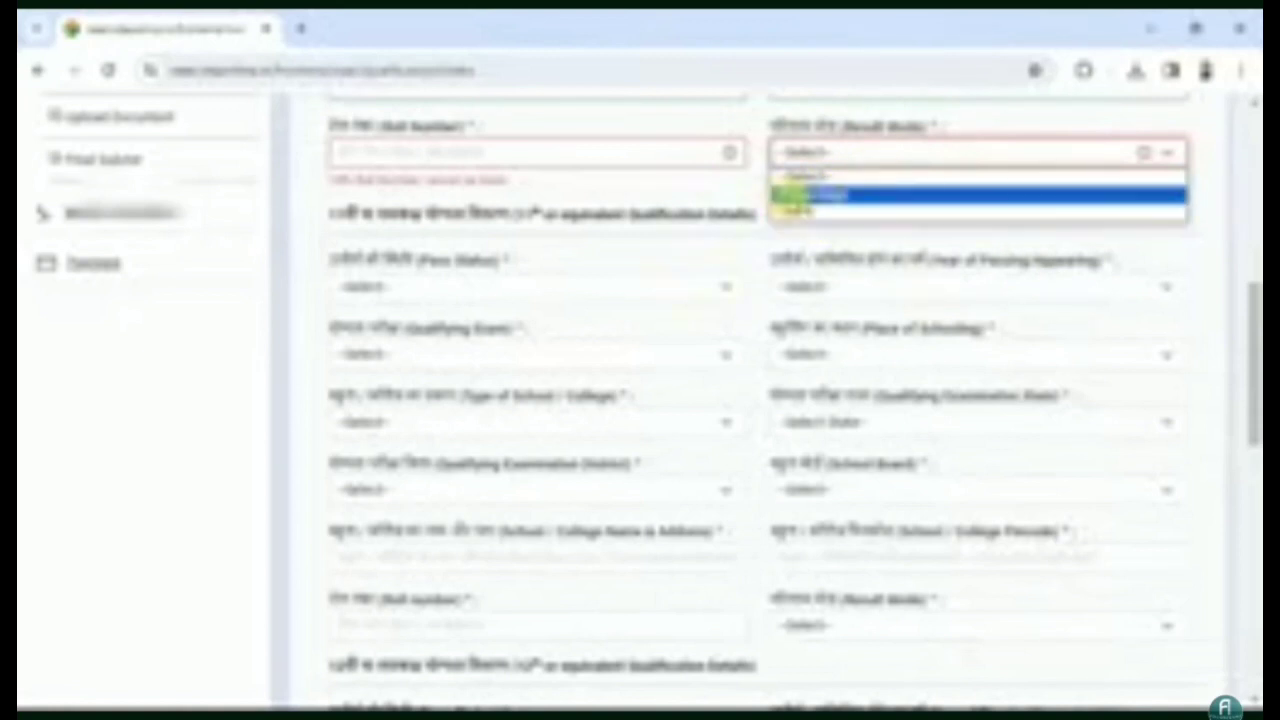
left_click(792, 196)
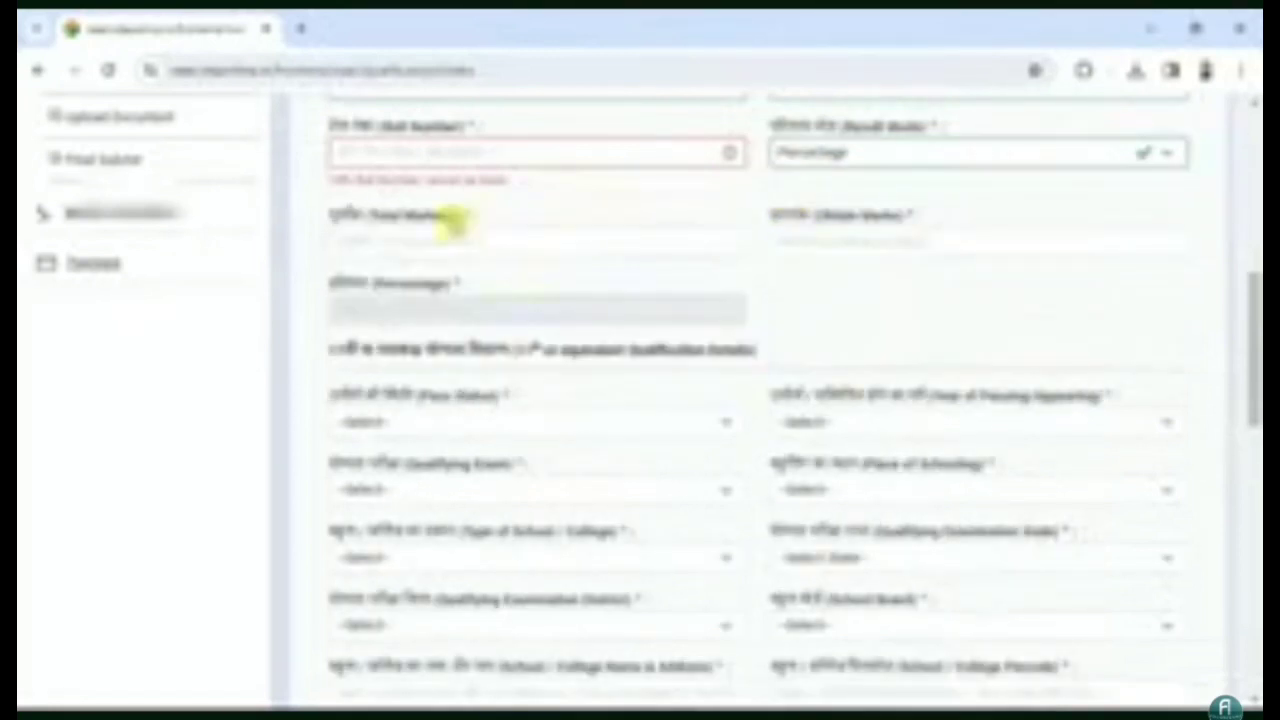
left_click_drag(370, 216, 434, 218)
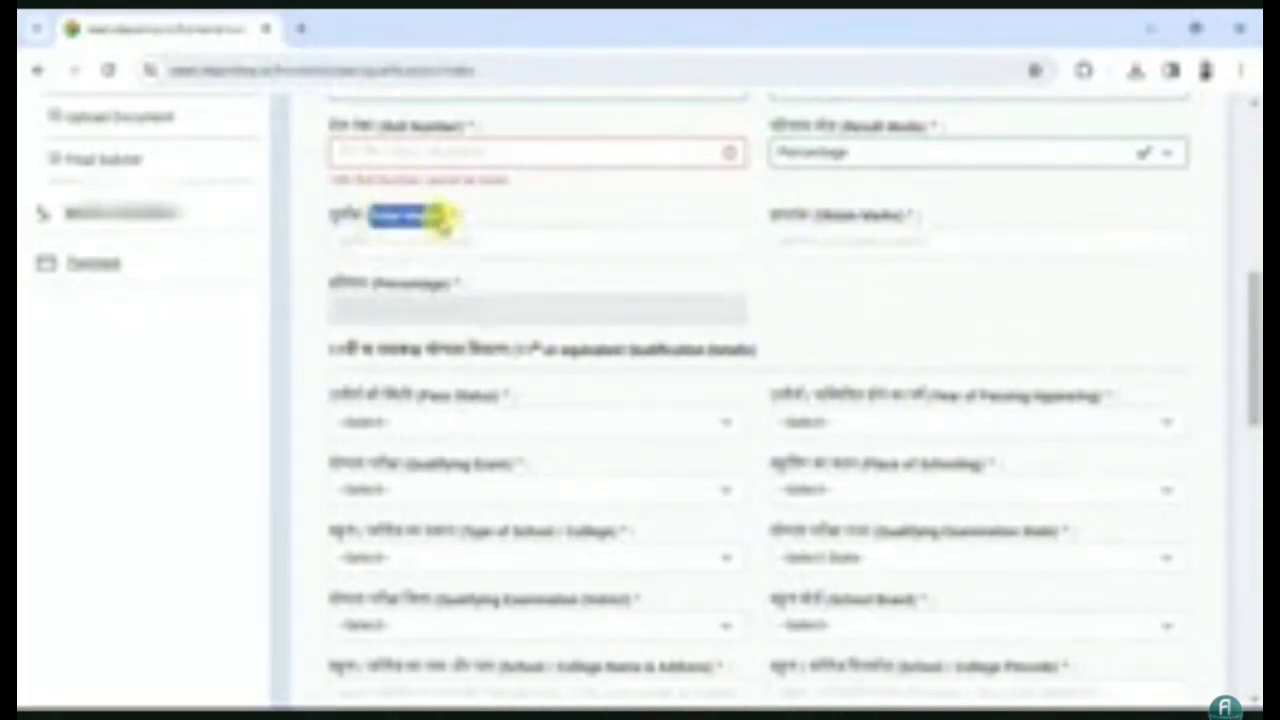
left_click(441, 218)
left_click(458, 236)
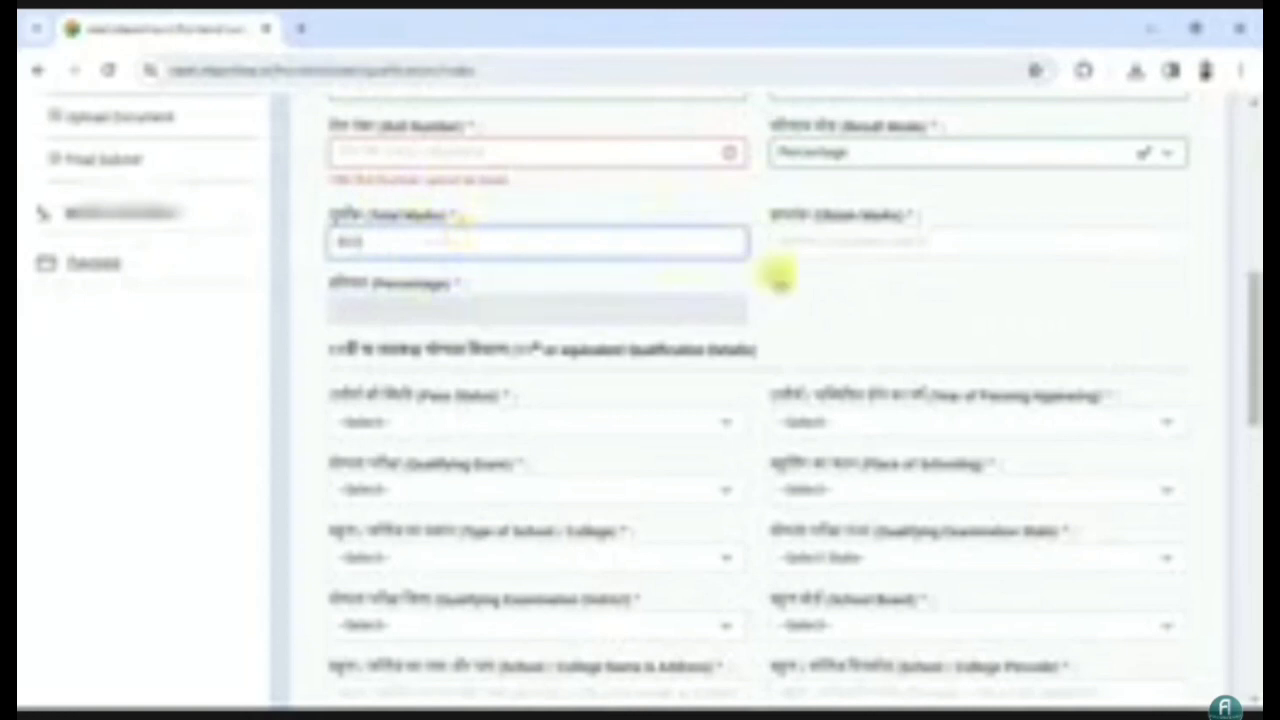
left_click(766, 270)
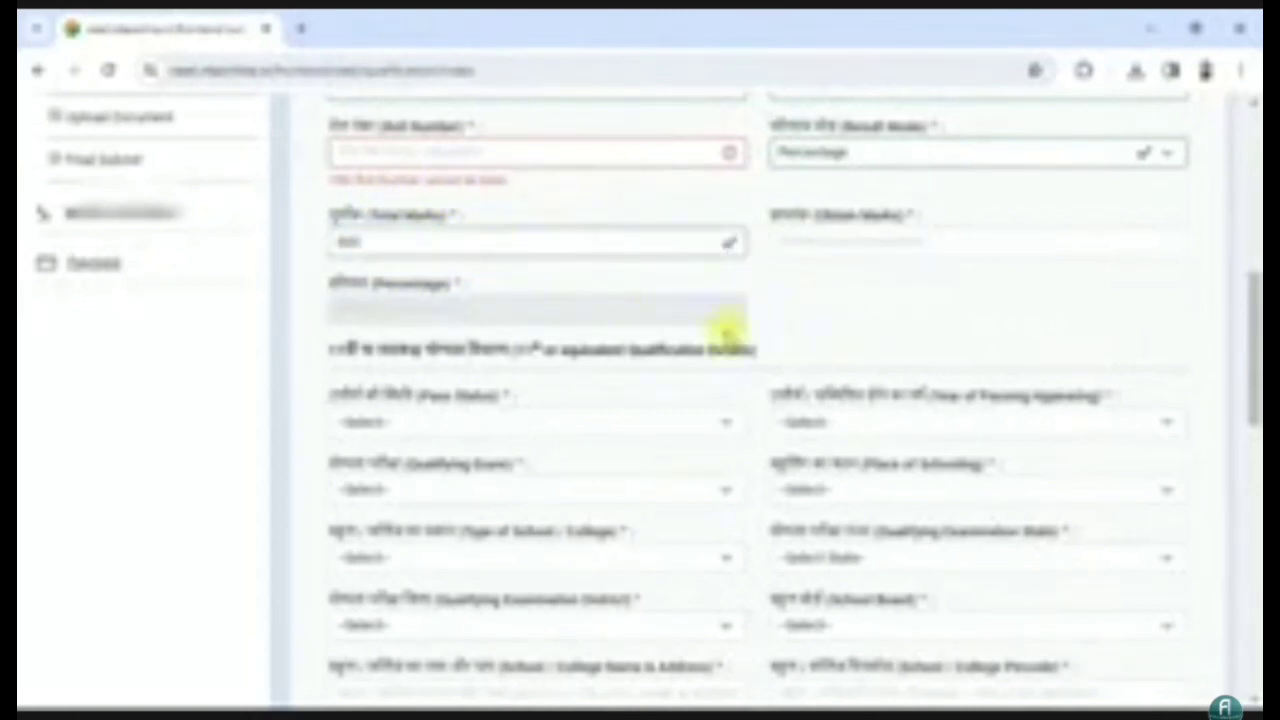
Enter 490 as the Obtain Marks of the 10th qualification and check the calculated Percentage
left_click_drag(815, 214, 916, 217)
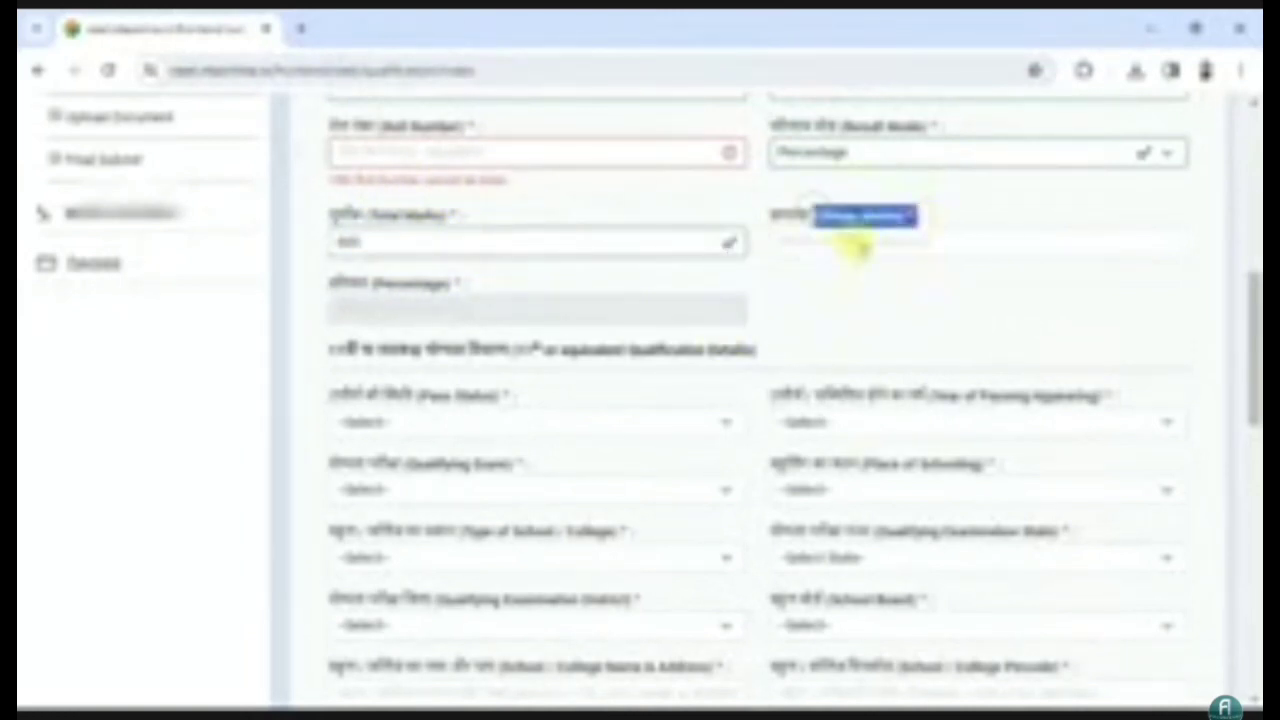
left_click(792, 242)
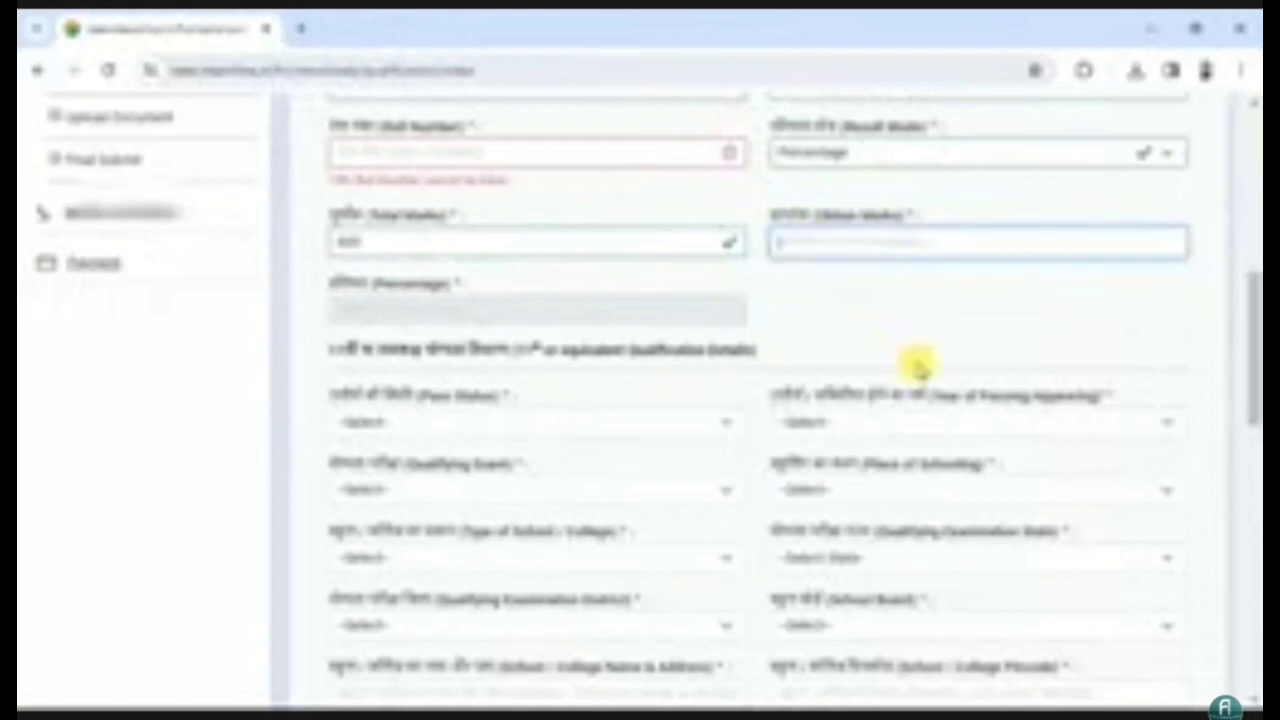
type("490")
left_click(857, 309)
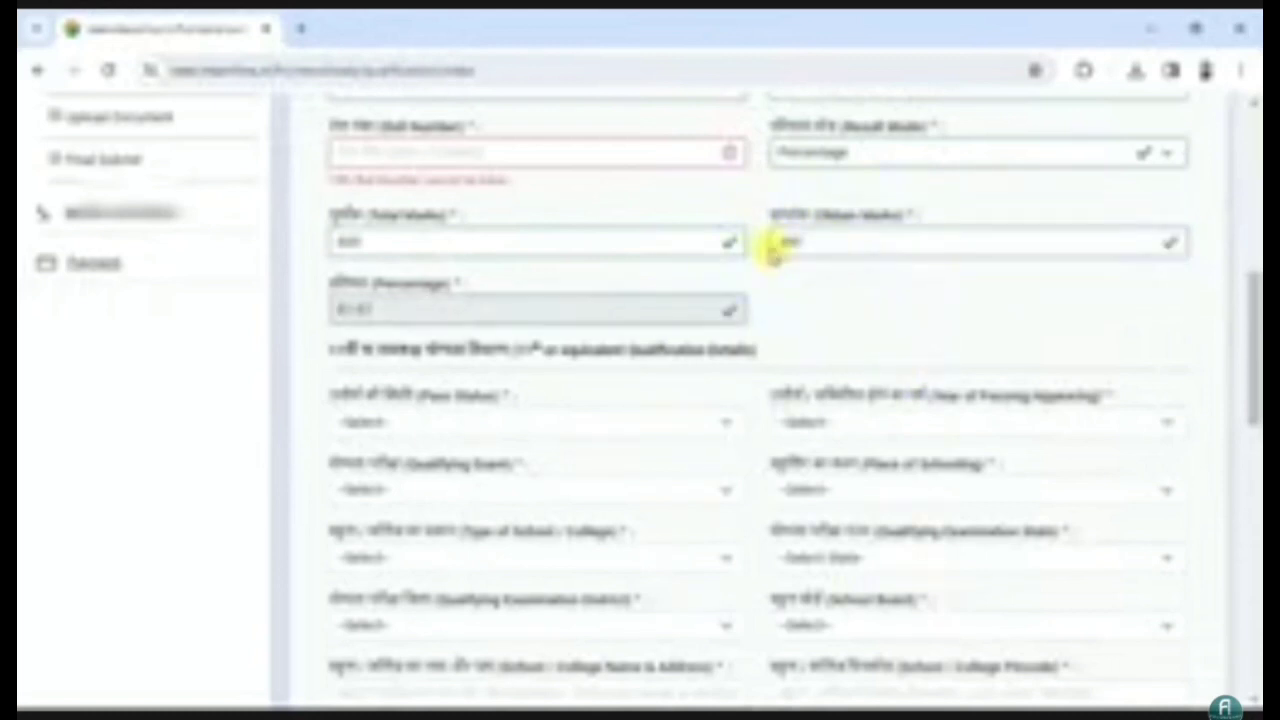
left_click_drag(330, 310, 400, 314)
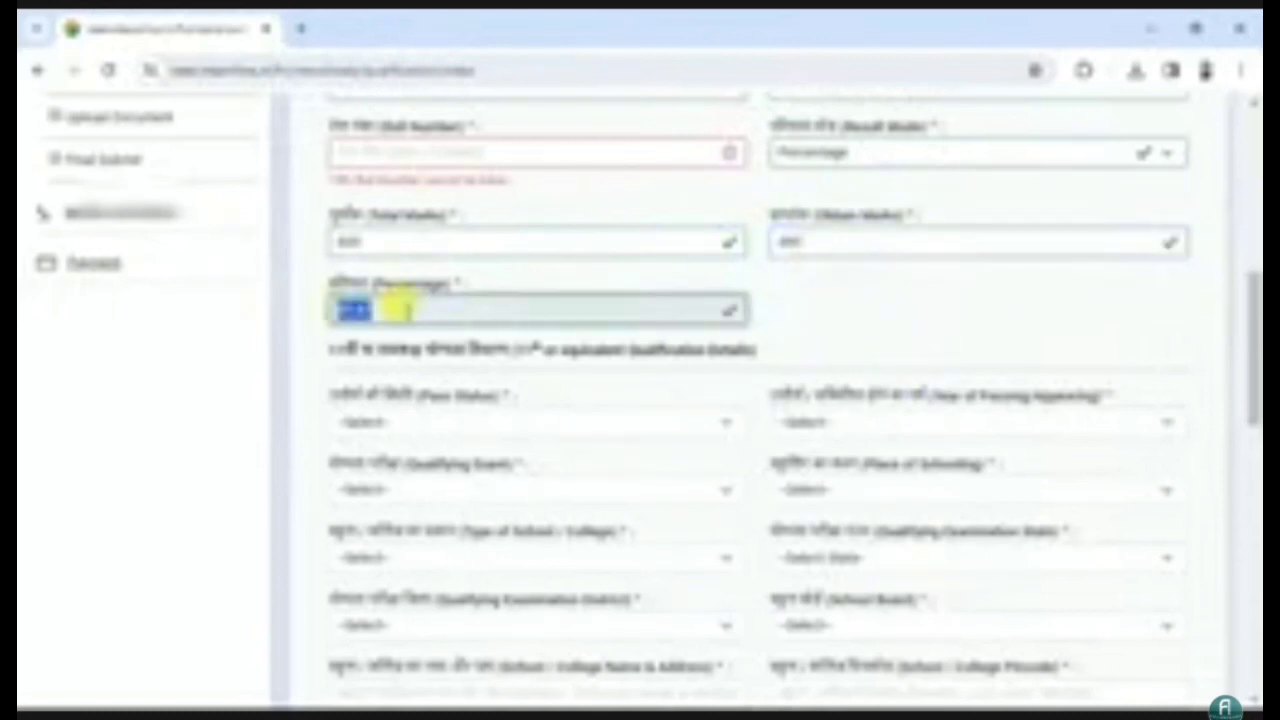
Set the Pass Status of the 11th or equivalent Qualification Details to Not Applicable
scroll(915, 275, "down", 2)
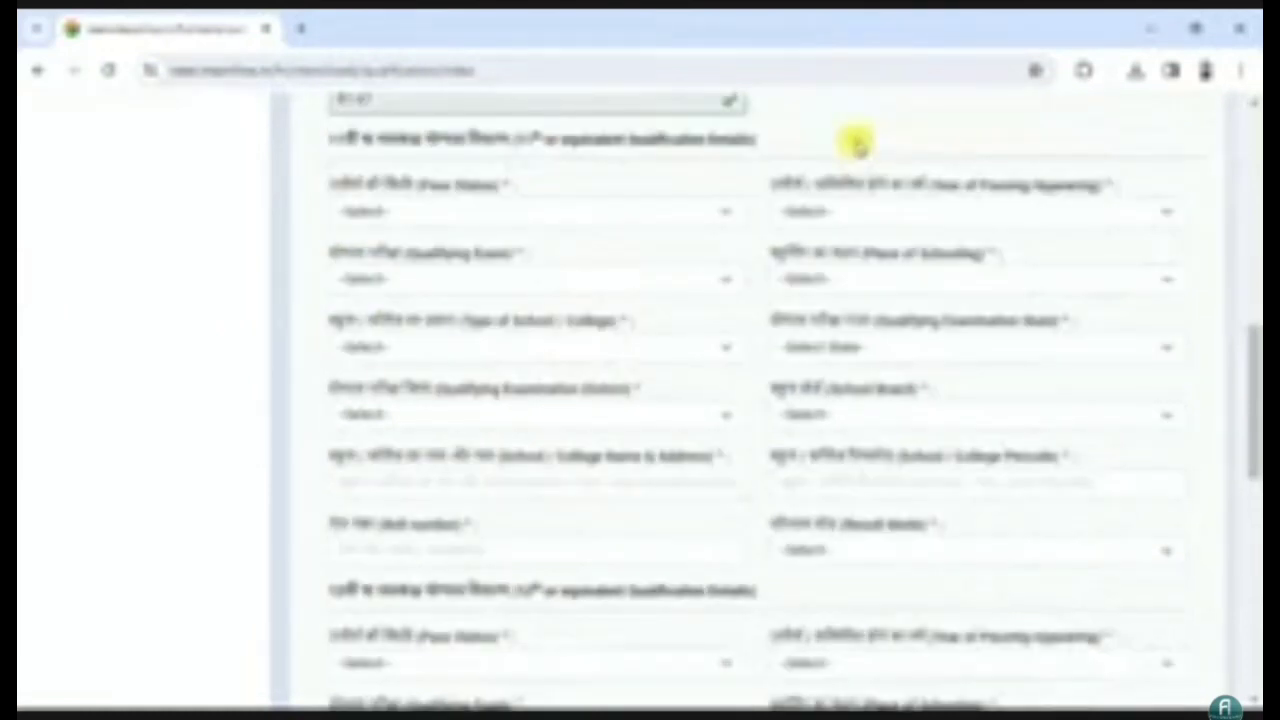
left_click_drag(335, 117, 491, 118)
left_click(403, 115)
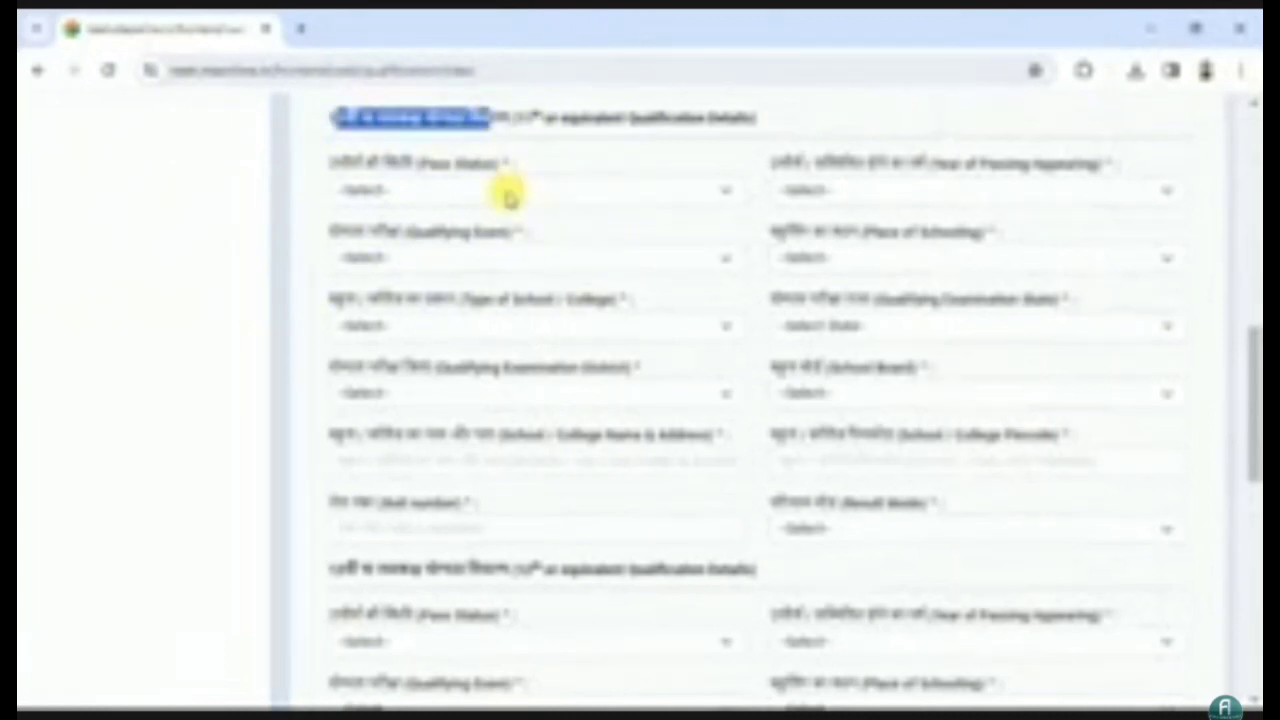
left_click(508, 192)
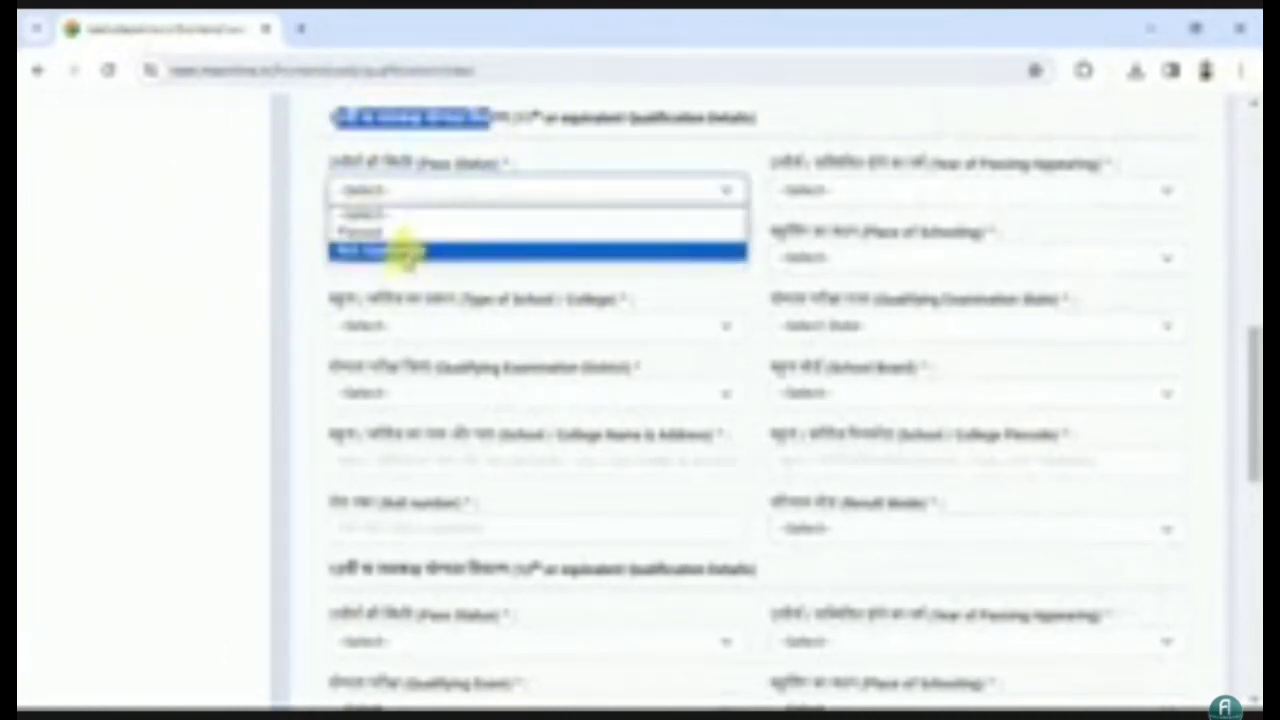
left_click(405, 250)
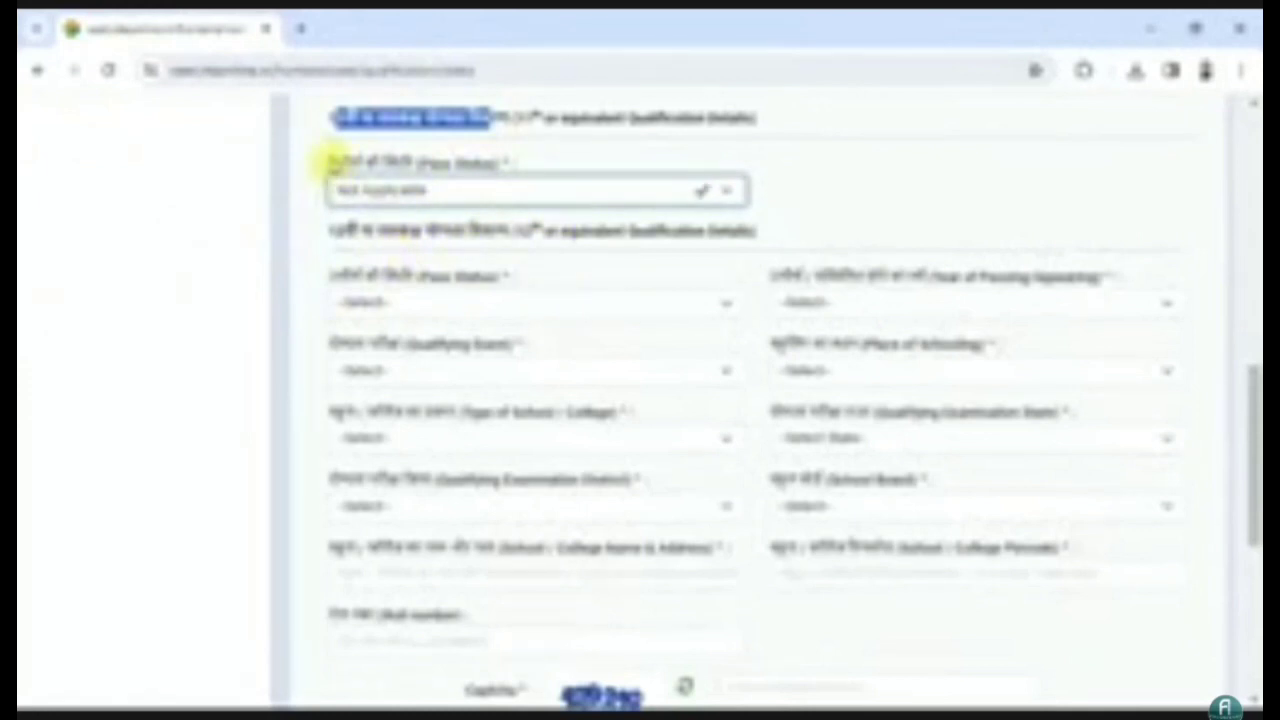
left_click(333, 162)
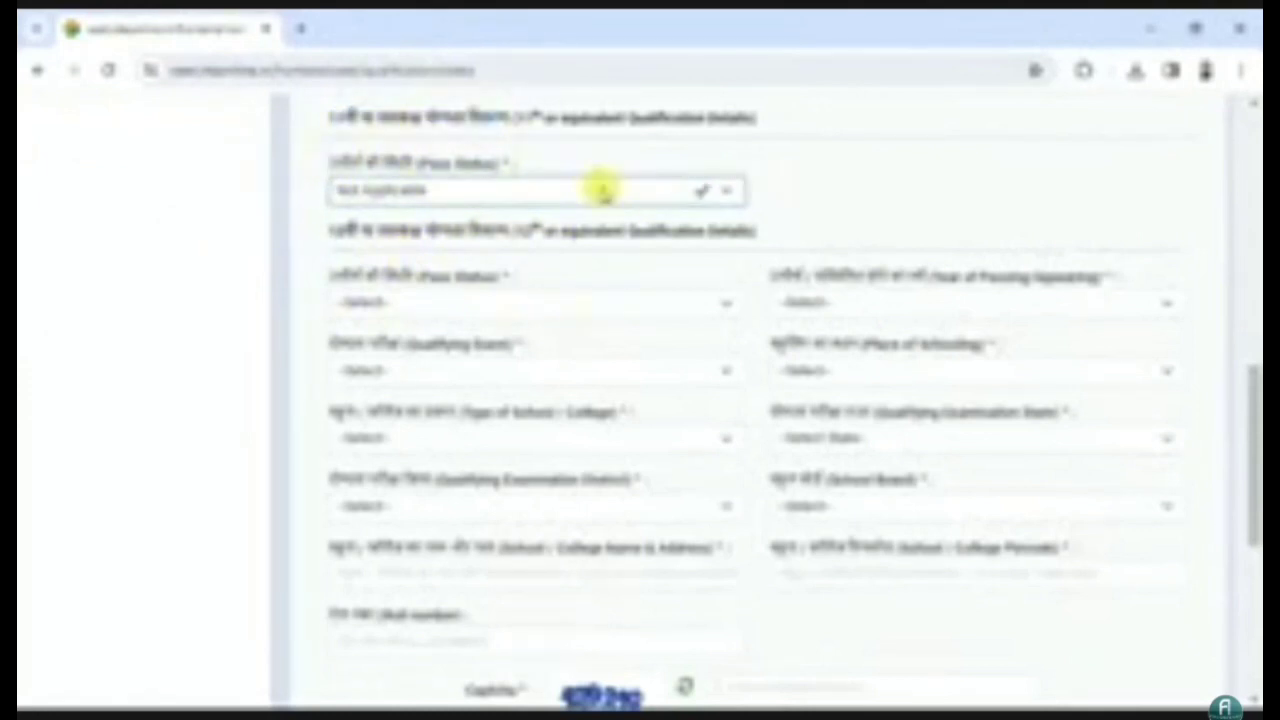
Set the Pass Status of the 12th or equivalent Qualification Details to Passed
left_click_drag(330, 231, 371, 229)
left_click(374, 232)
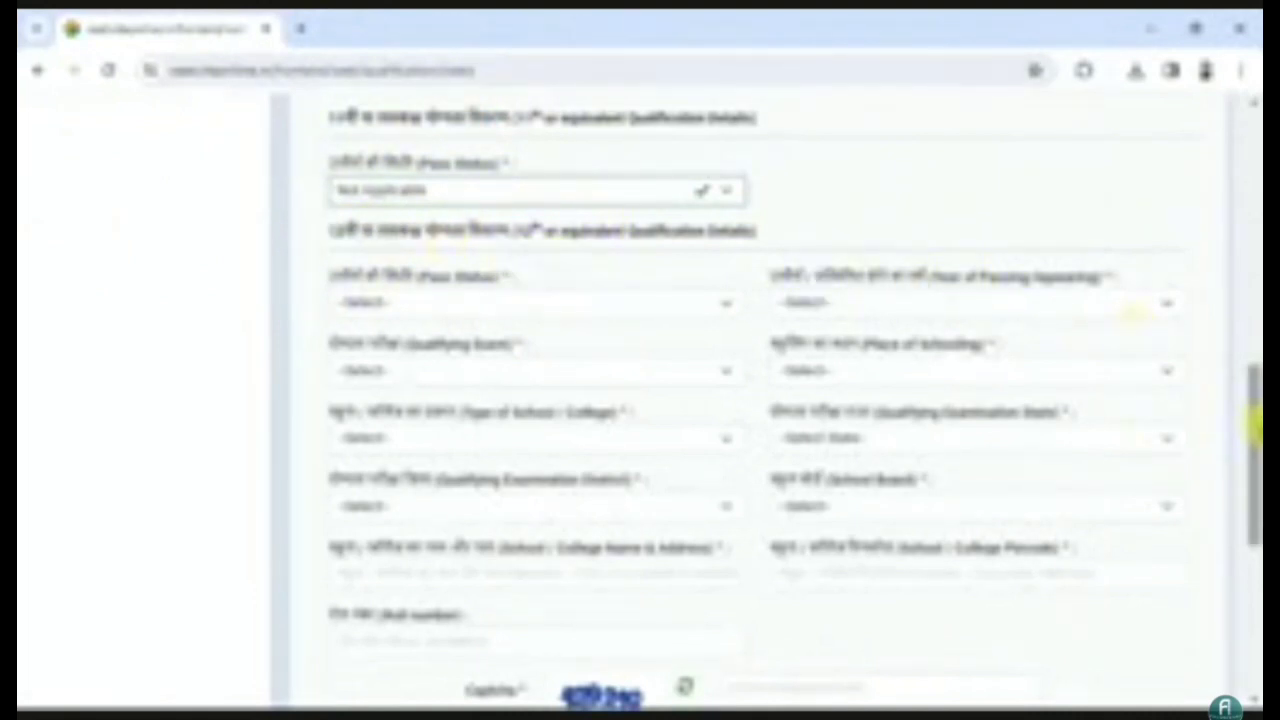
left_click_drag(1253, 425, 1253, 455)
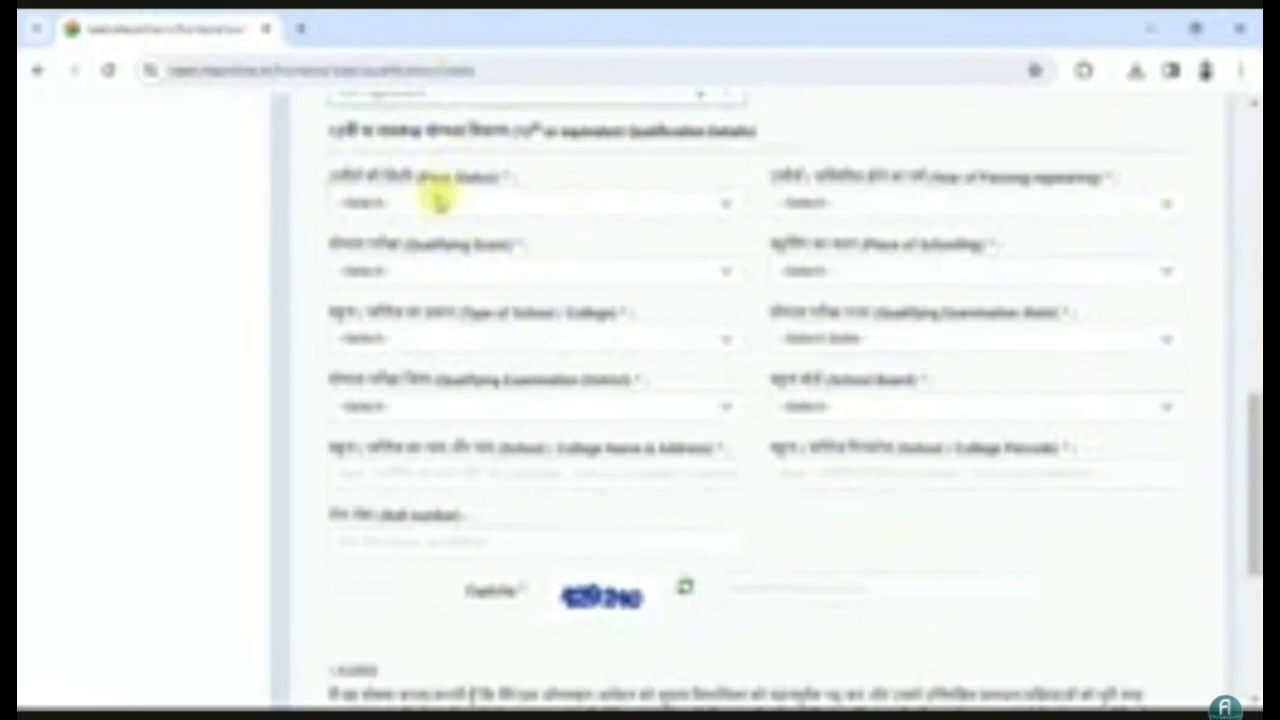
left_click(440, 202)
left_click(437, 194)
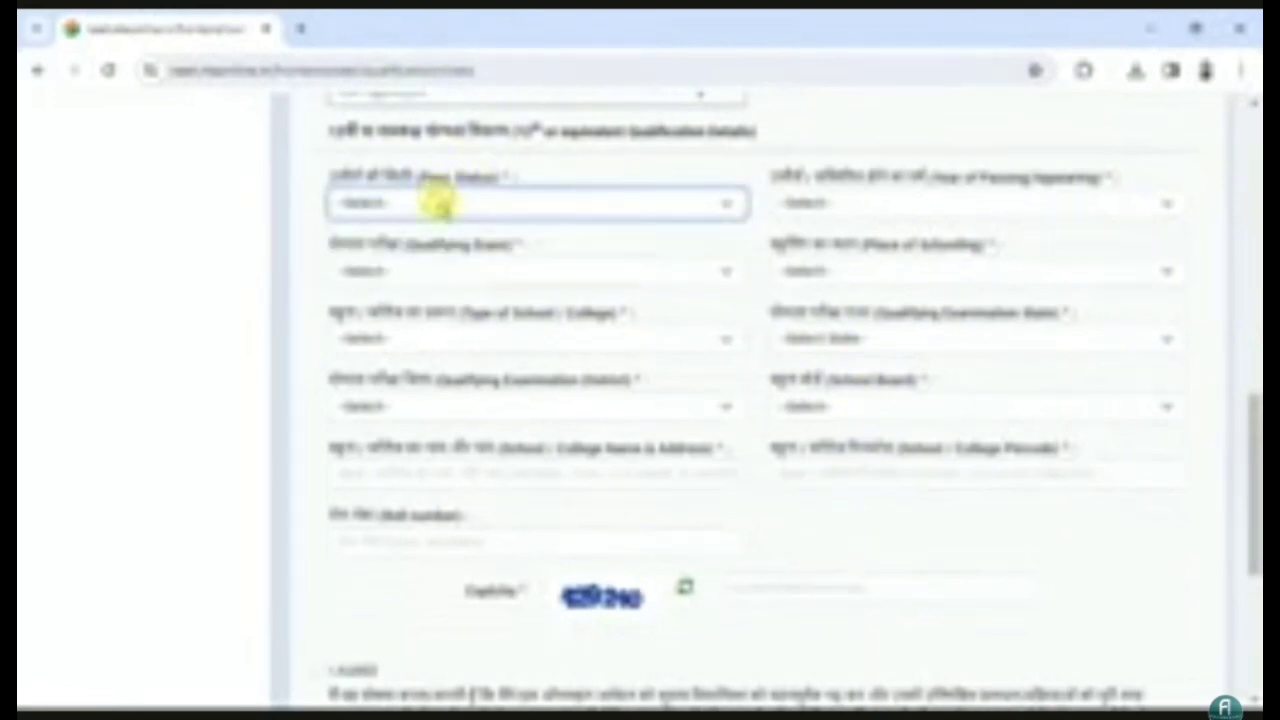
left_click(434, 200)
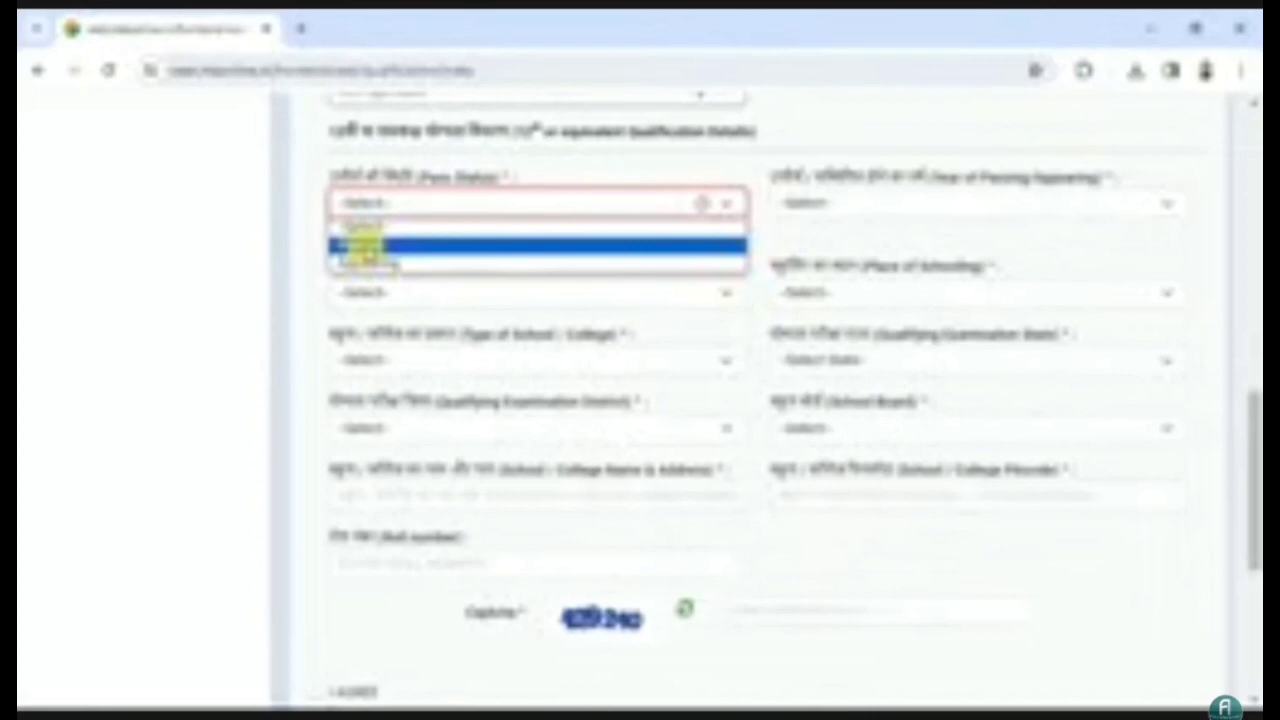
left_click(362, 245)
Choose the Year of Passing/Appearing for the 12th or equivalent qualification
left_click(846, 206)
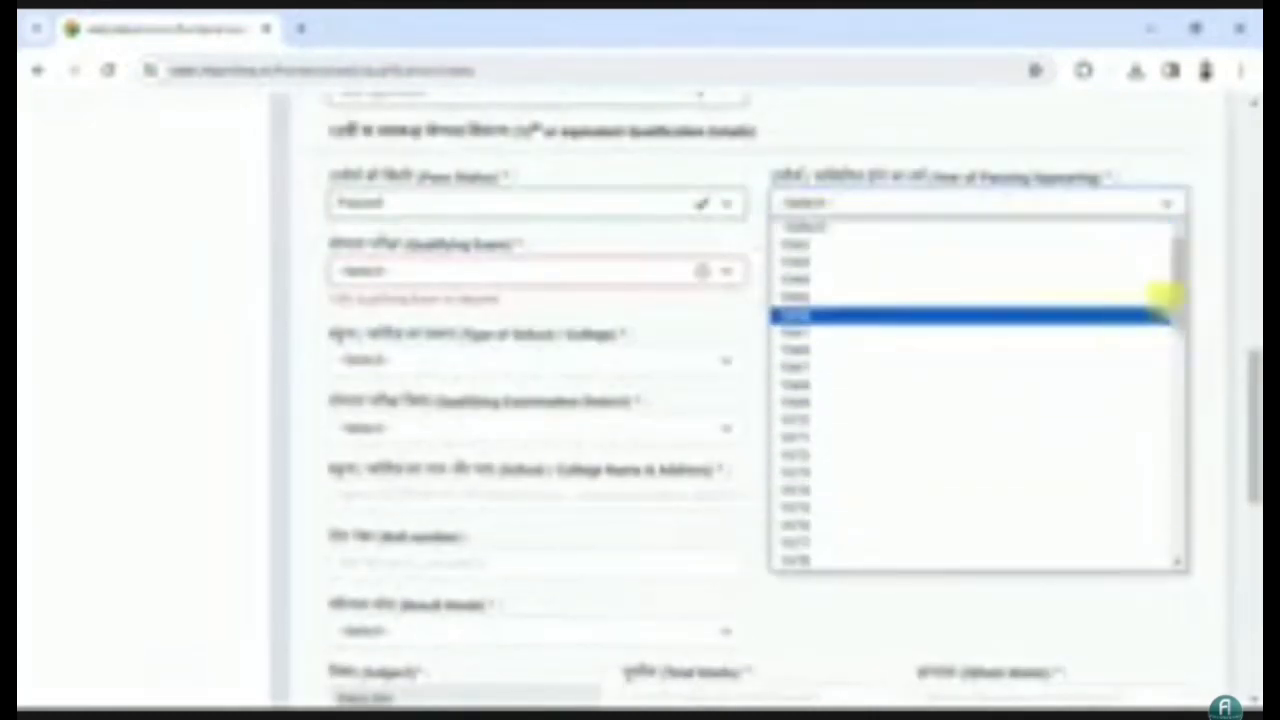
left_click_drag(1180, 263, 1178, 452)
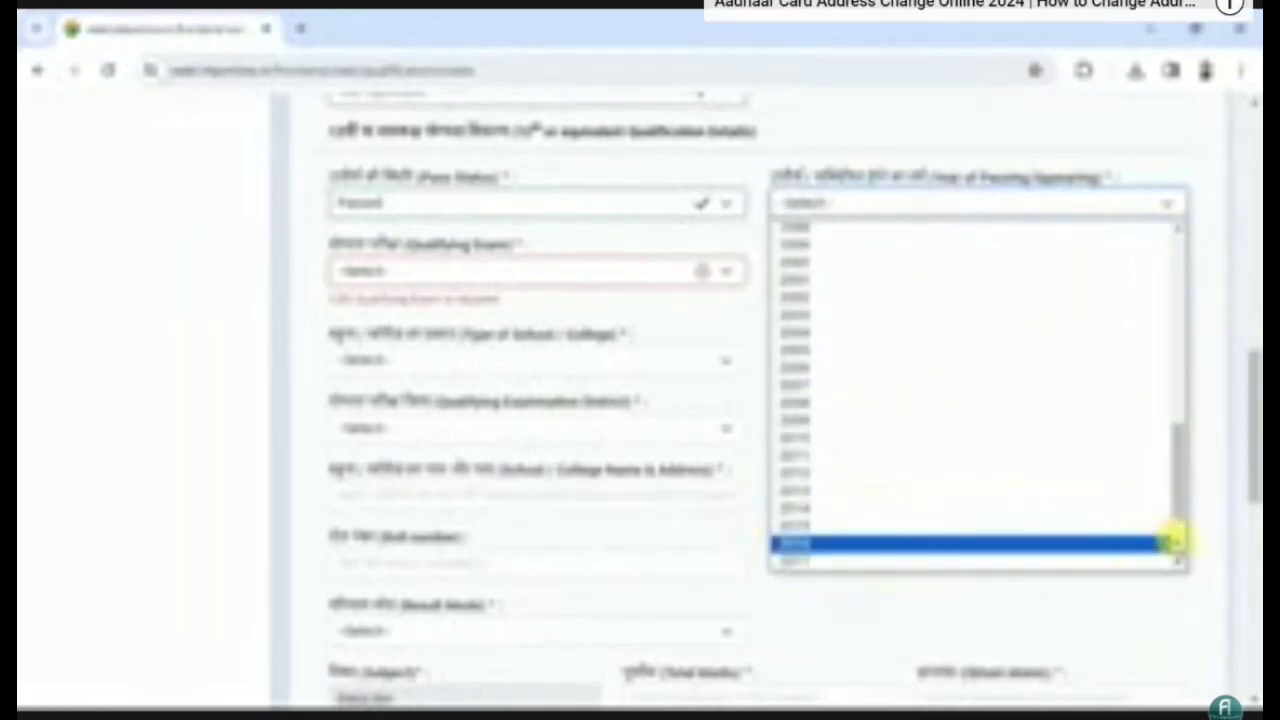
left_click(971, 471)
Examine the Qualifying Exam codes offered for the 12th or equivalent qualification with the Passed status
left_click_drag(405, 245, 525, 245)
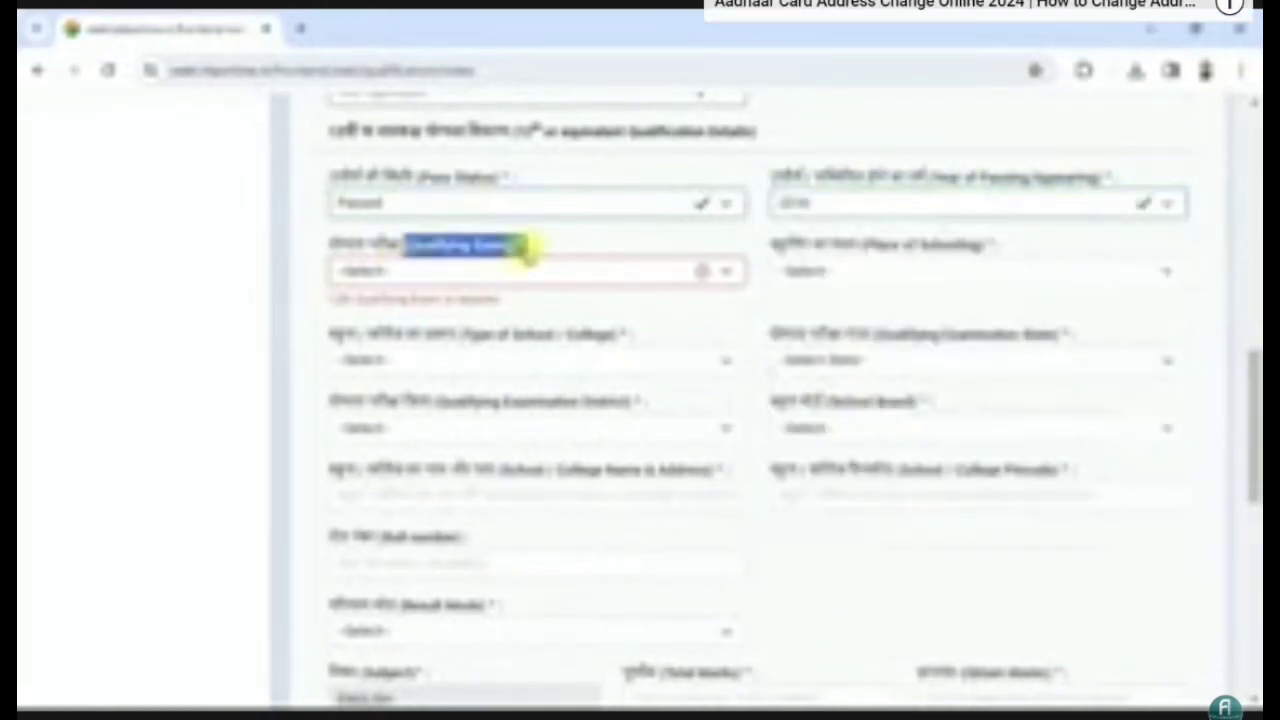
left_click(425, 274)
left_click(412, 294)
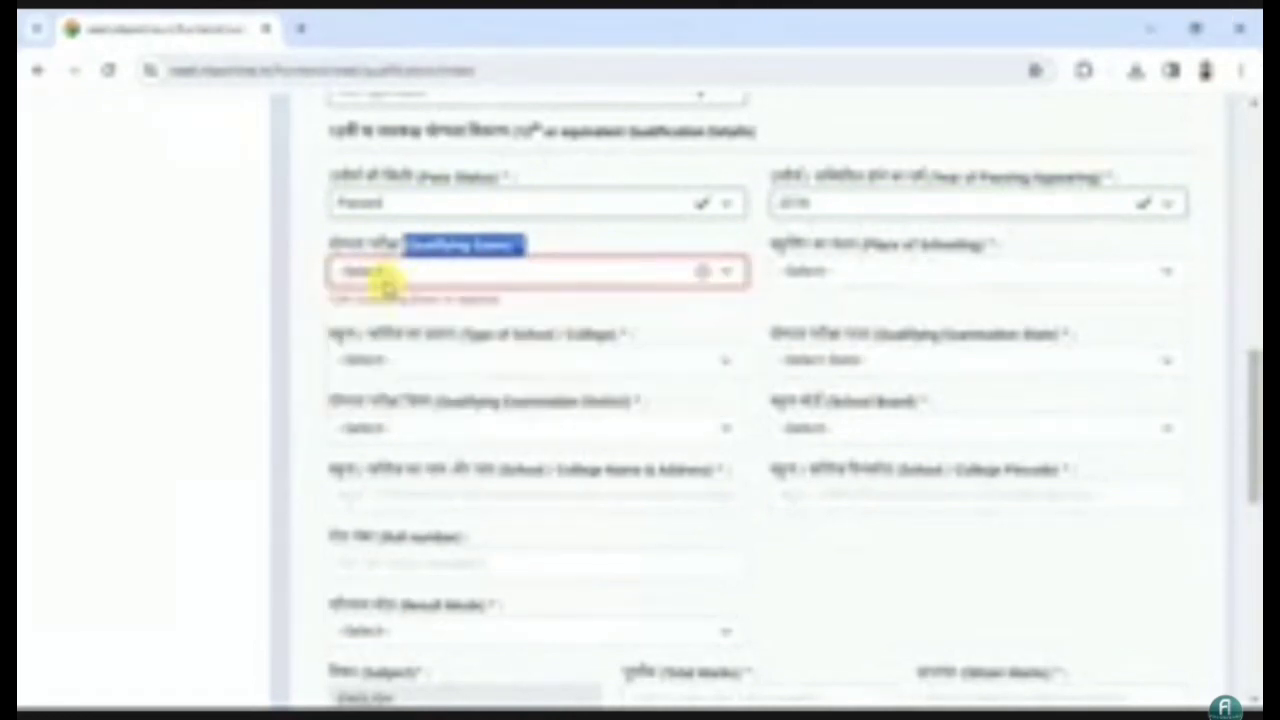
left_click(385, 276)
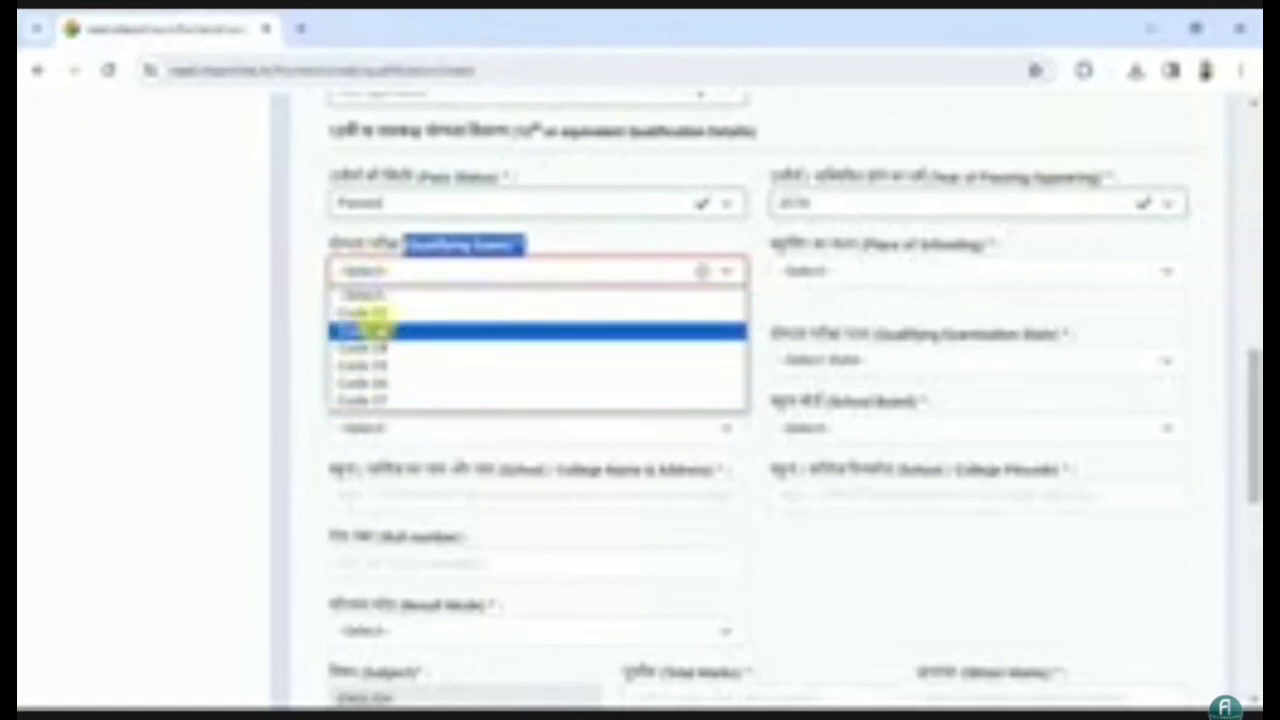
left_click(352, 256)
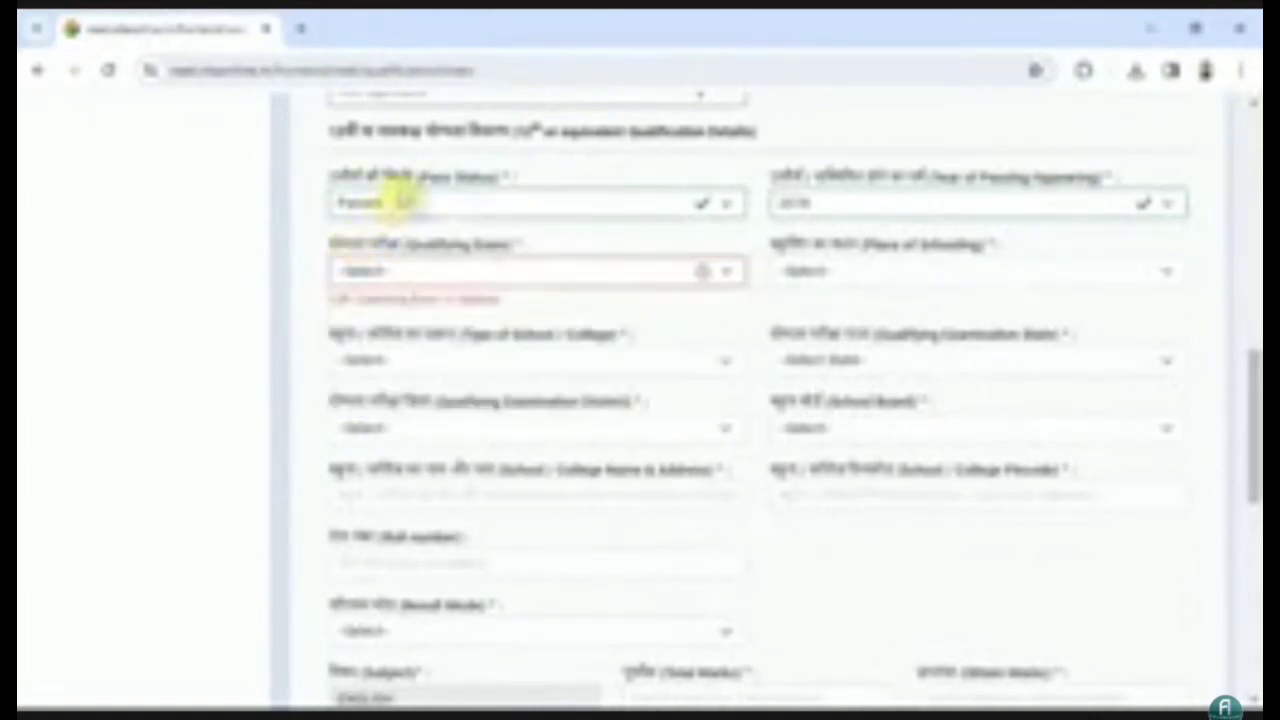
Set the Pass Status of the 12th or equivalent qualification to Appearing and its Qualifying Exam to Code 01
left_click_drag(404, 177, 498, 178)
left_click(466, 198)
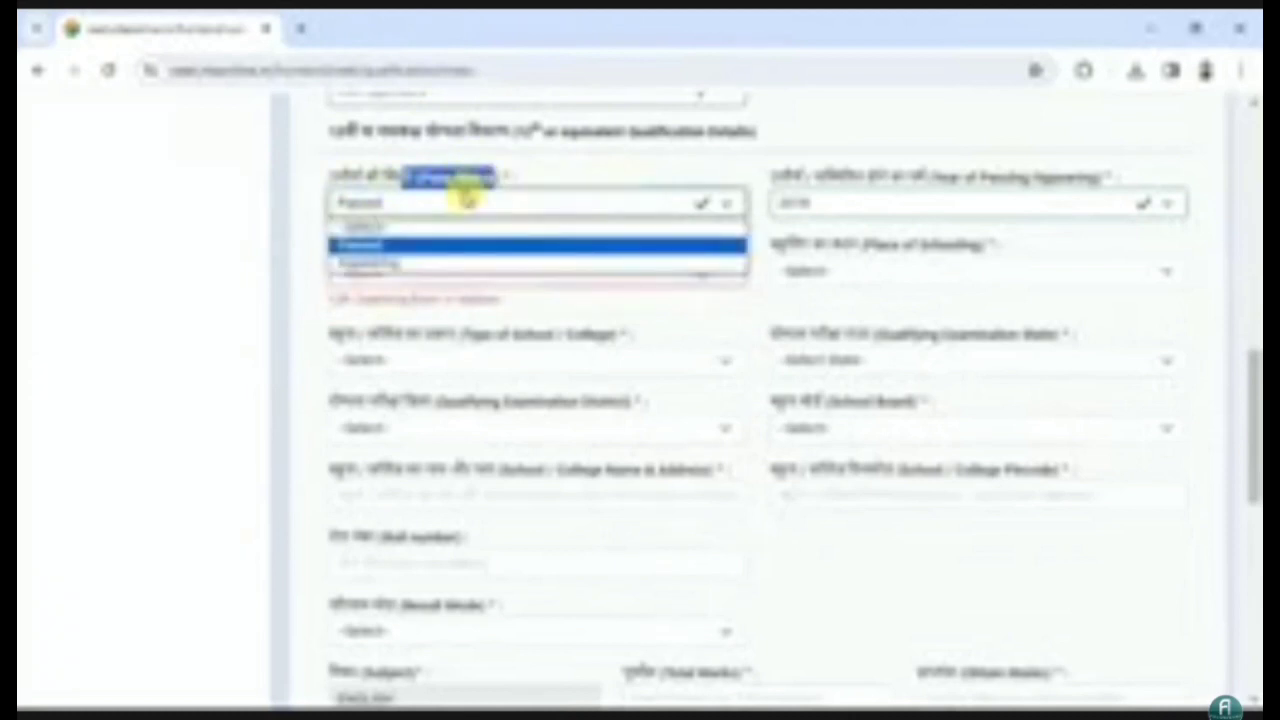
left_click(395, 263)
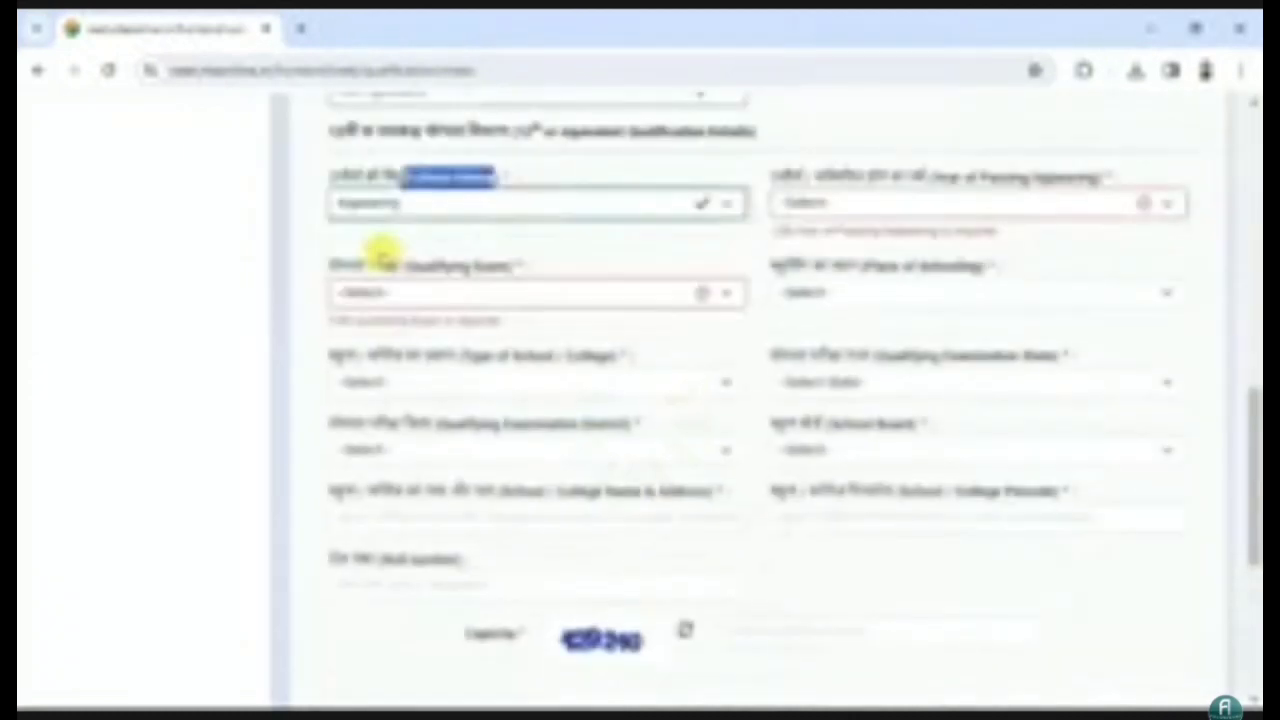
left_click(426, 296)
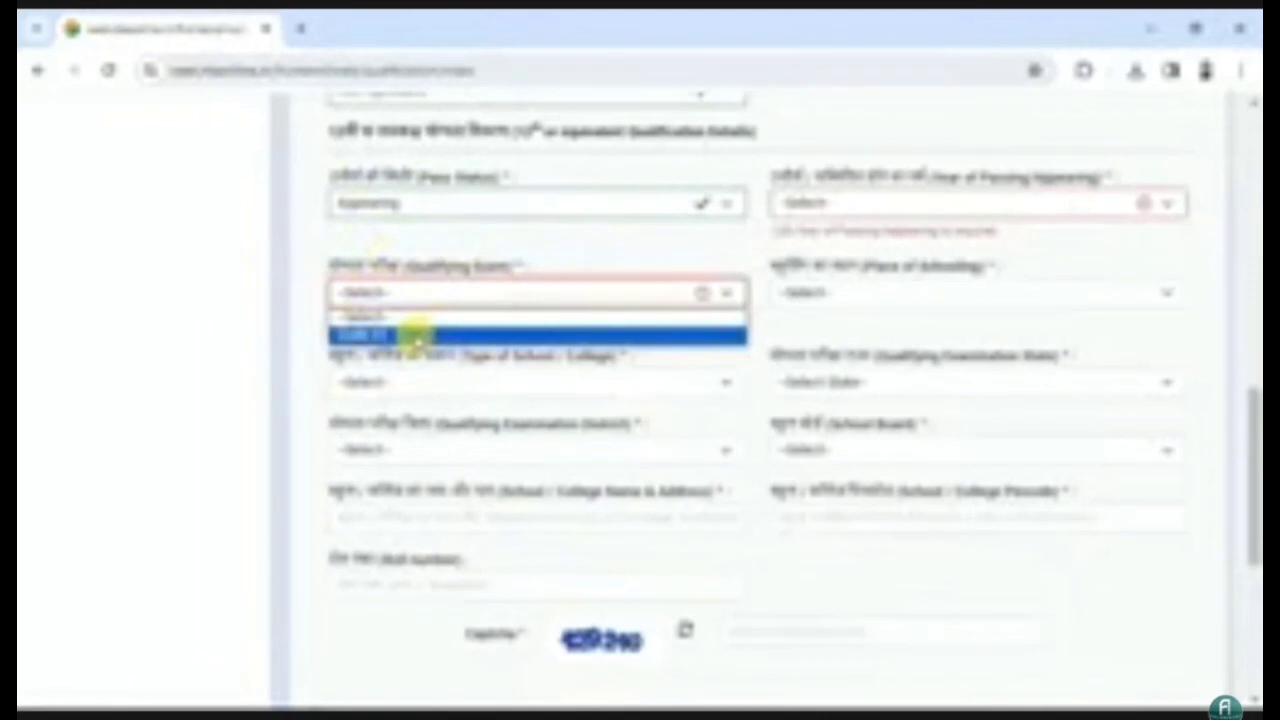
left_click(415, 336)
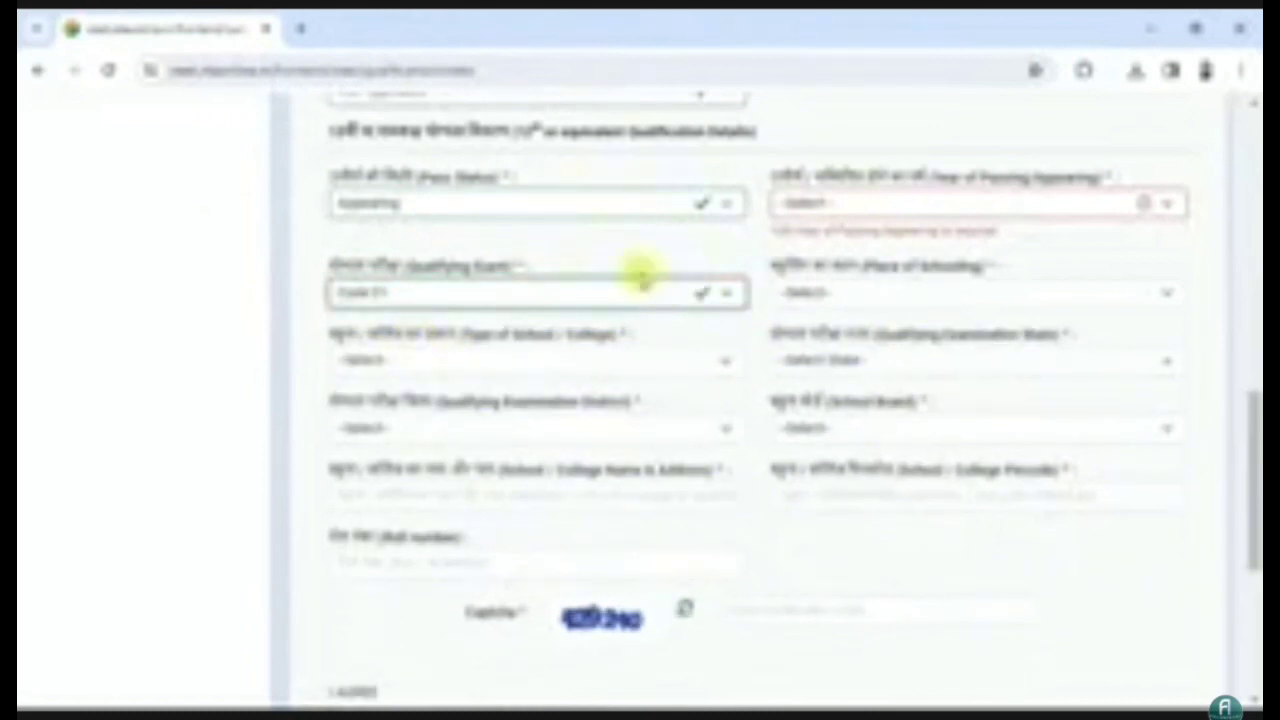
left_click(408, 203)
left_click(395, 228)
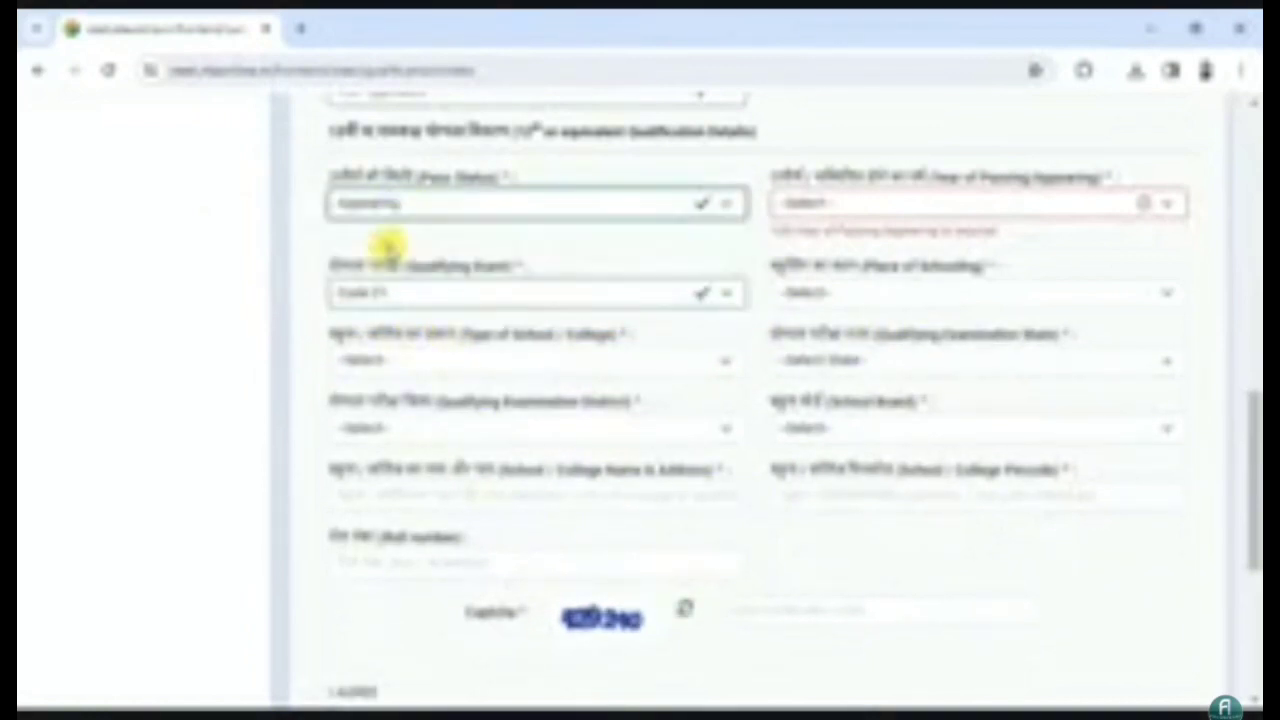
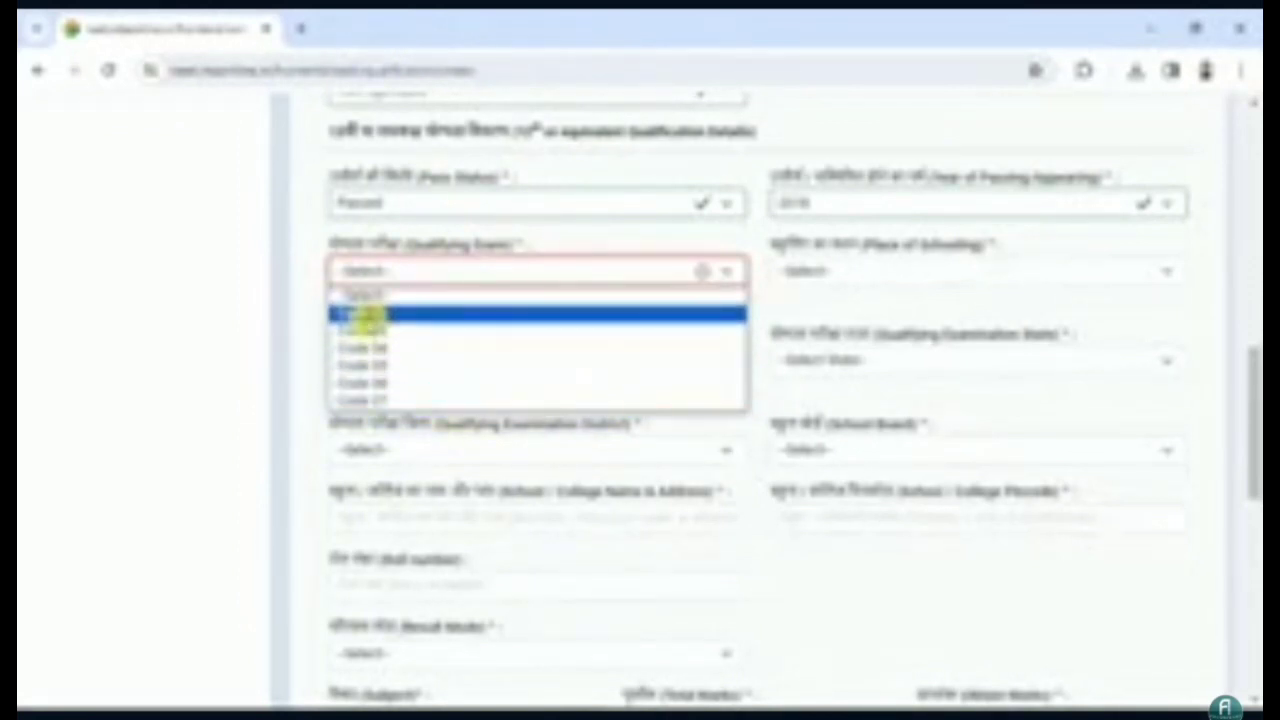
Set the 12th Qualifying Exam to Code 02 and the Place of Schooling to Rural
left_click(360, 315)
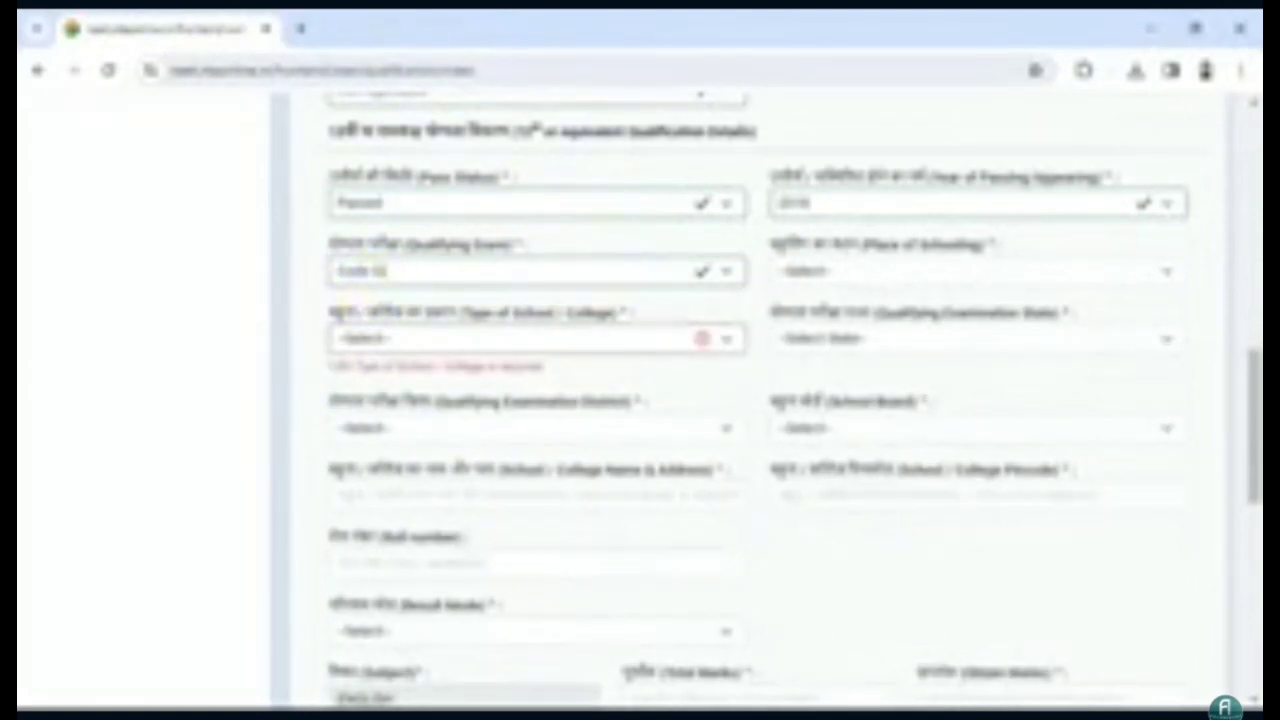
left_click(866, 272)
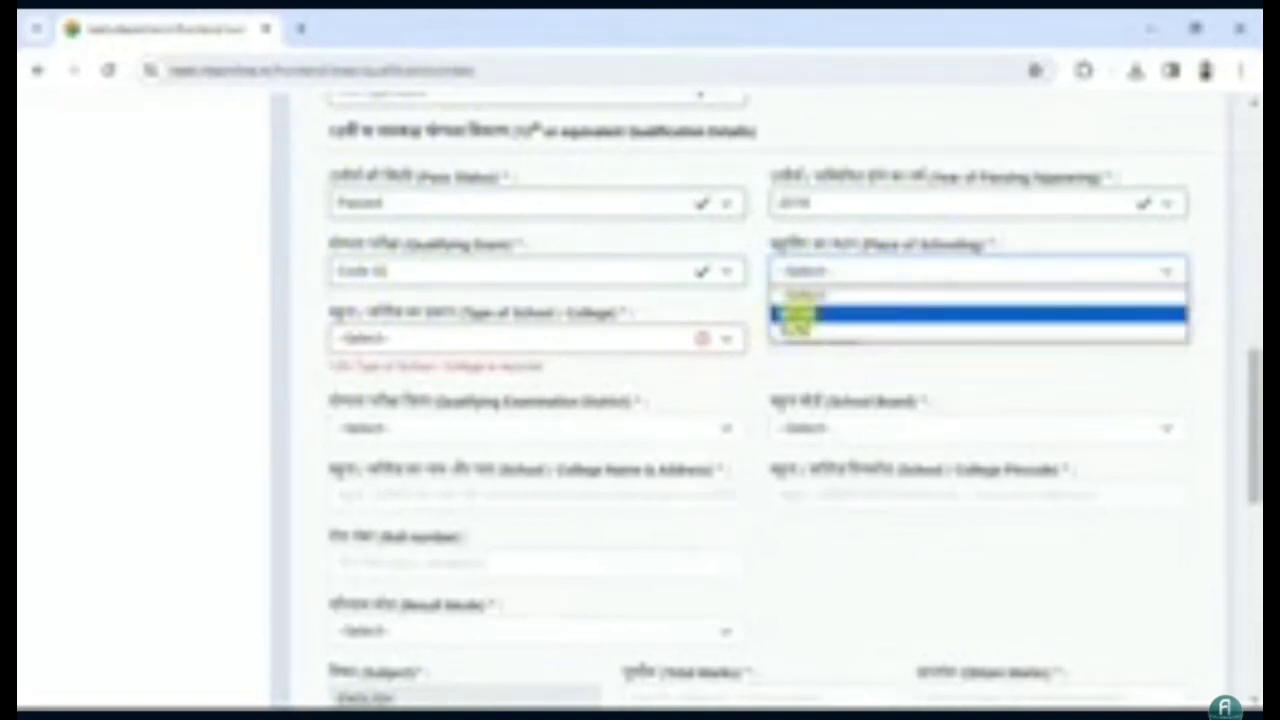
left_click(800, 333)
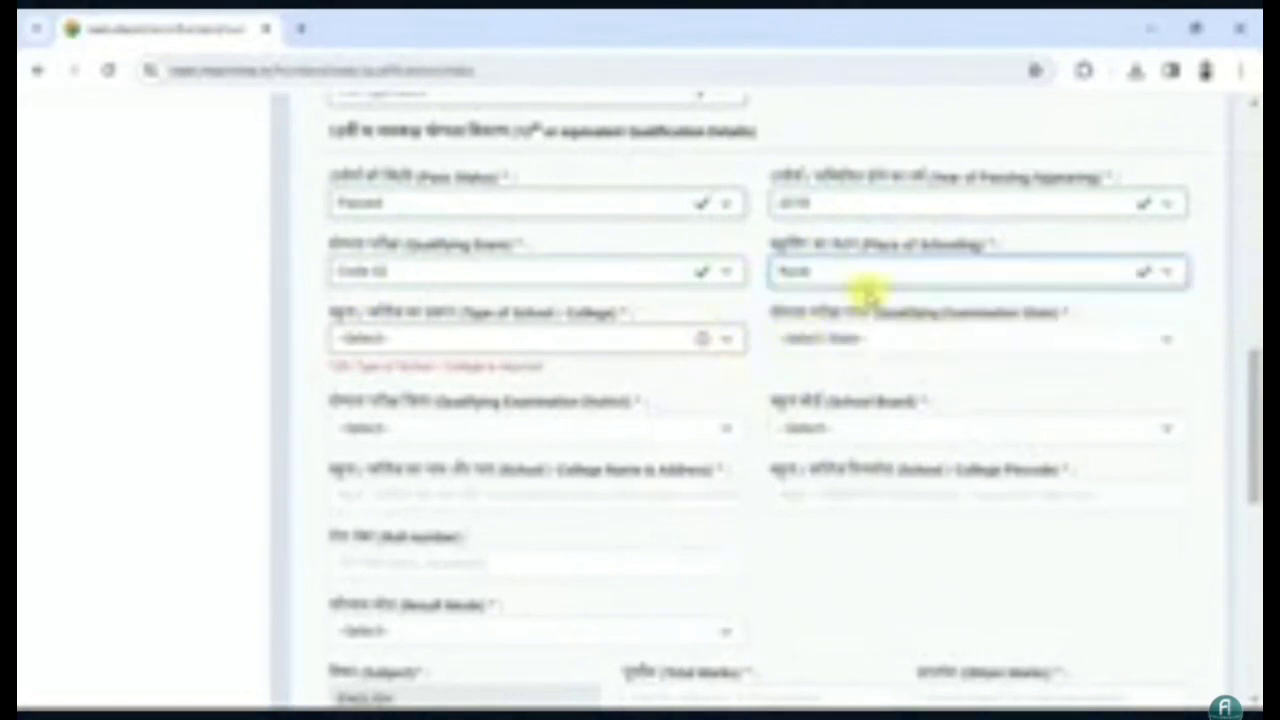
Set the Type of School / College to Private Unaided and the Qualifying Examination State to Uttar Pradesh
left_click(411, 343)
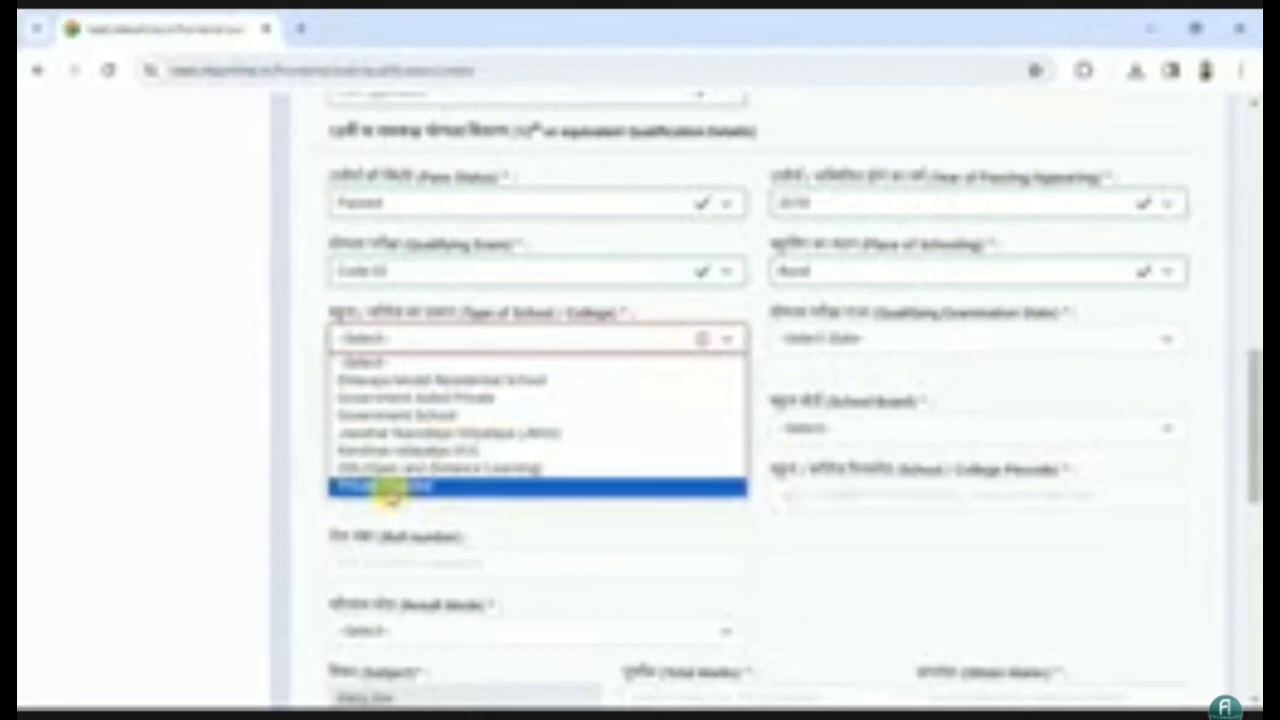
left_click(386, 489)
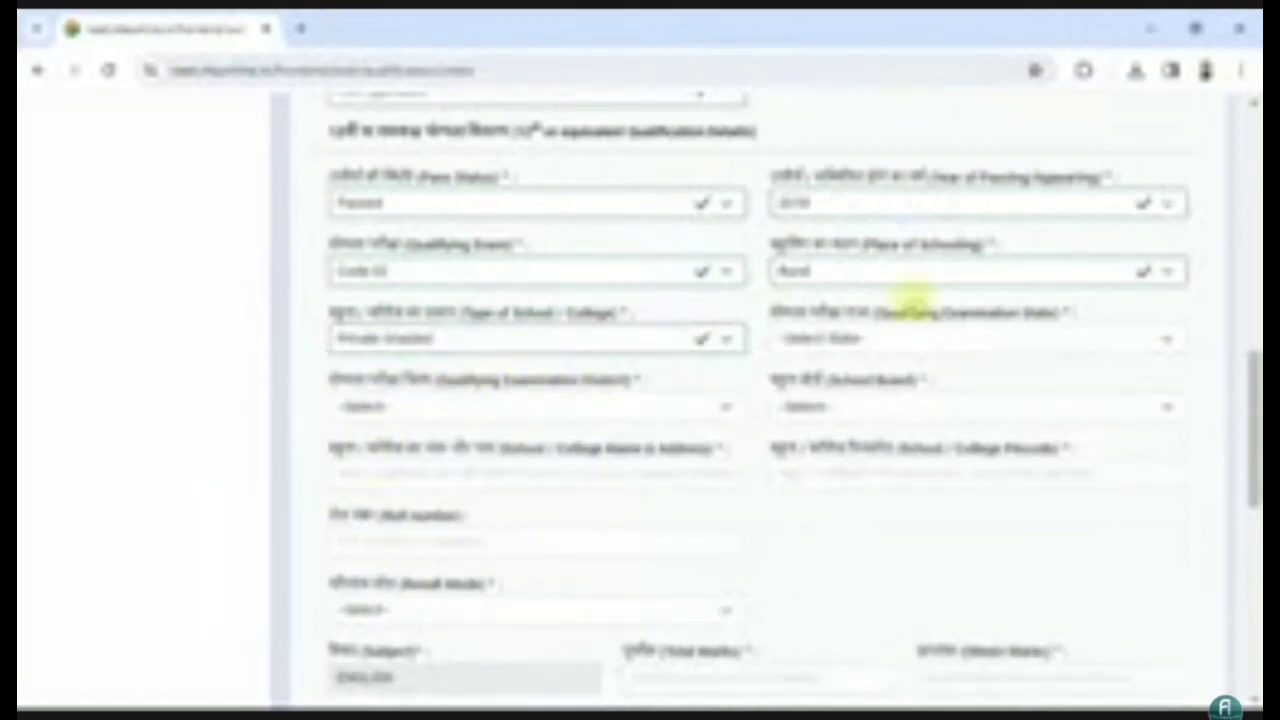
left_click(845, 340)
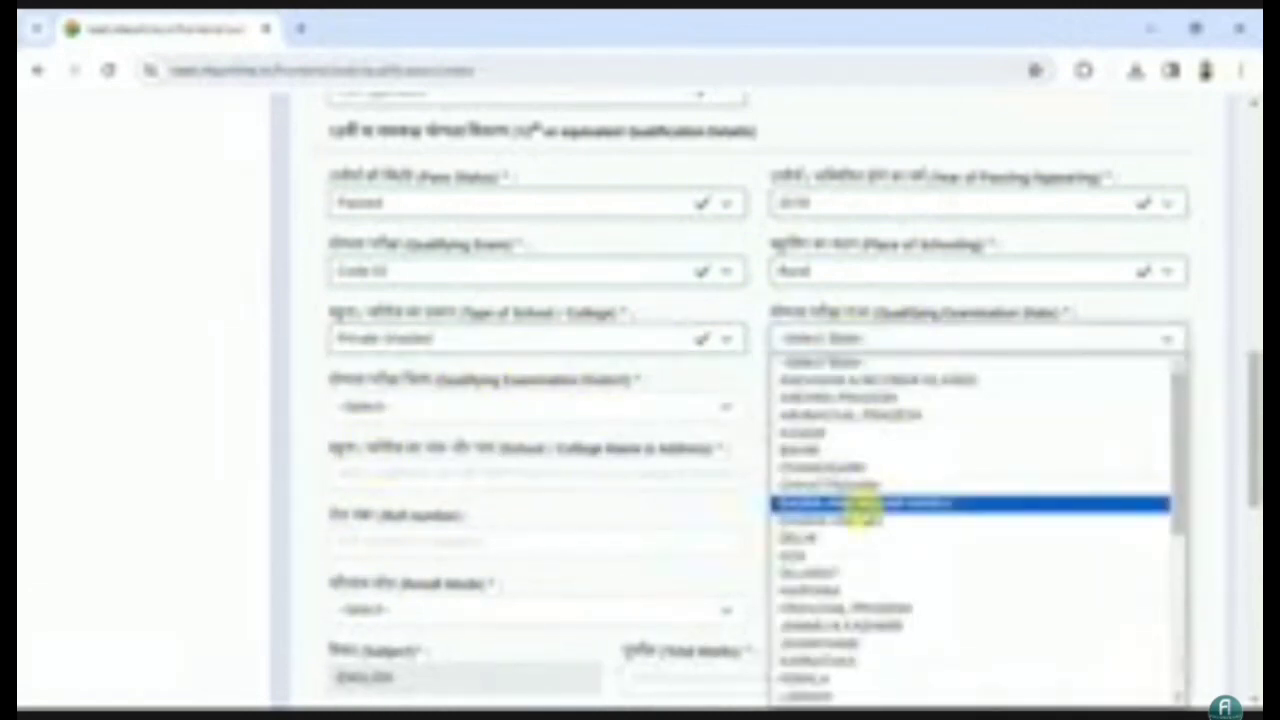
left_click(860, 520)
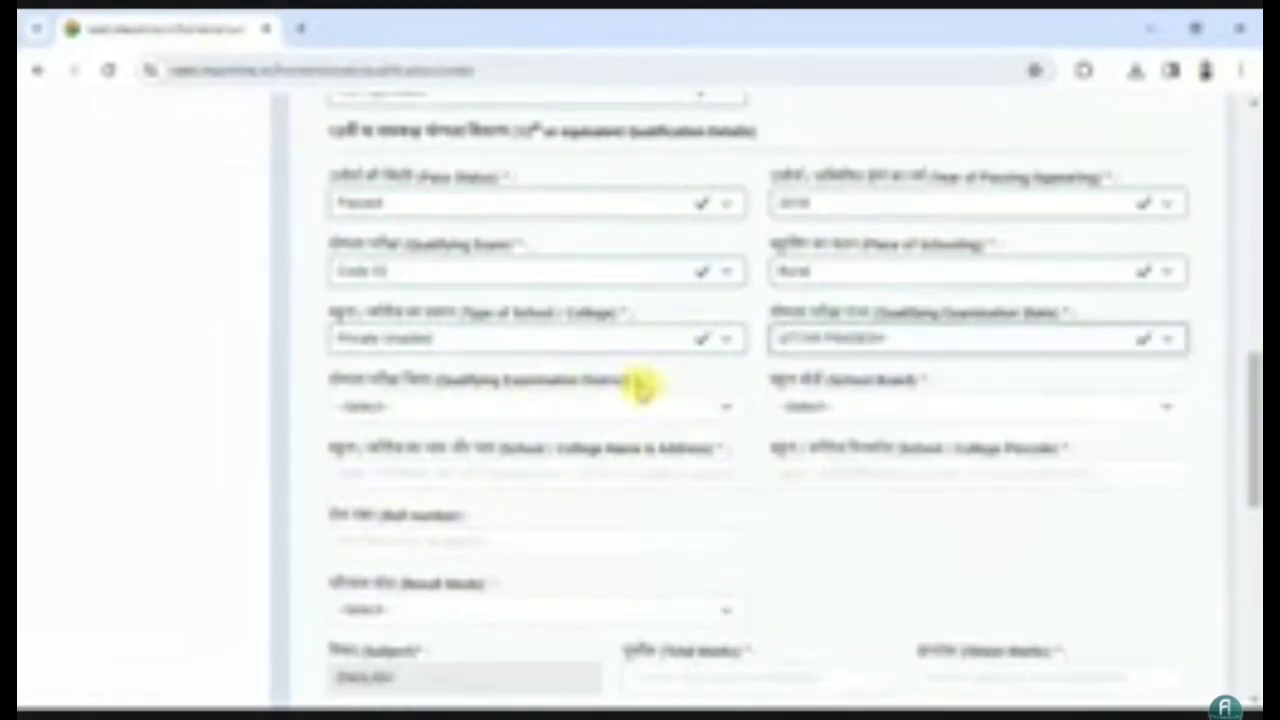
Choose U P Board of High School & Intermediate Education as the School Board for the 12th qualification
left_click_drag(470, 385, 600, 383)
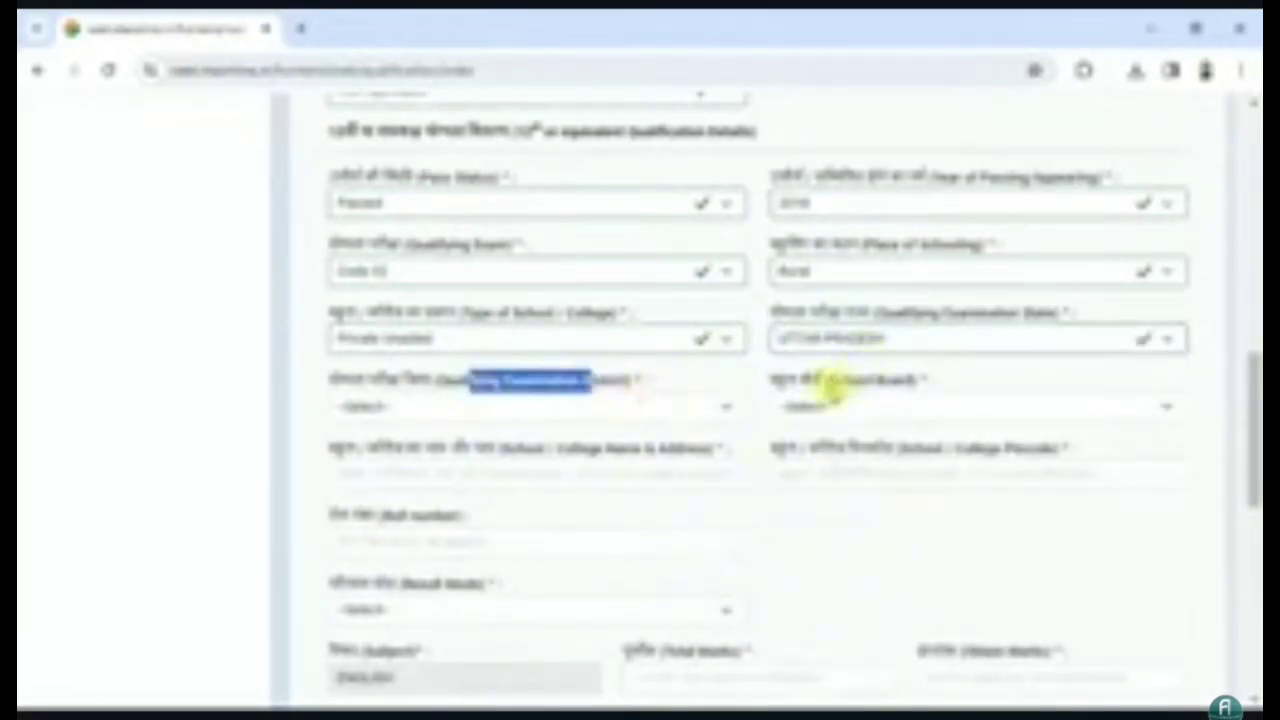
left_click_drag(826, 381, 918, 386)
left_click(880, 406)
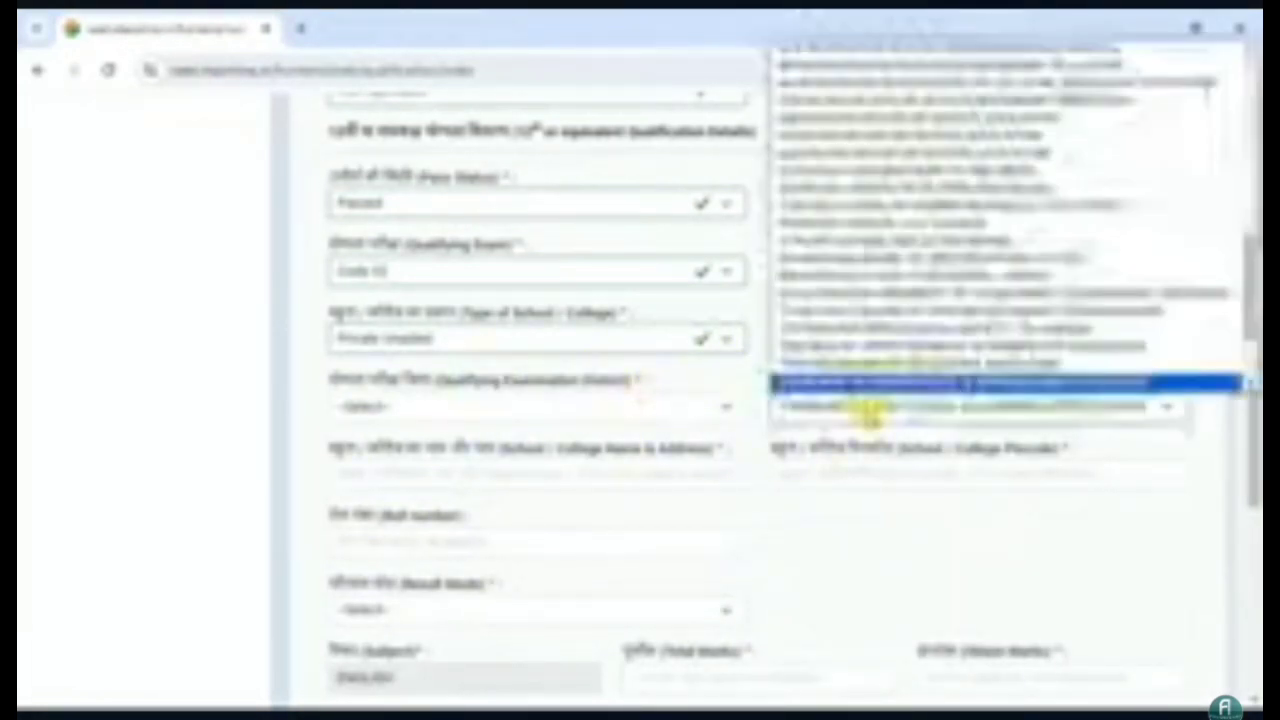
left_click(858, 414)
Examine the School / College Name & Address, School / College Pincode and Roll Number fields of the 12th qualification
left_click(545, 448)
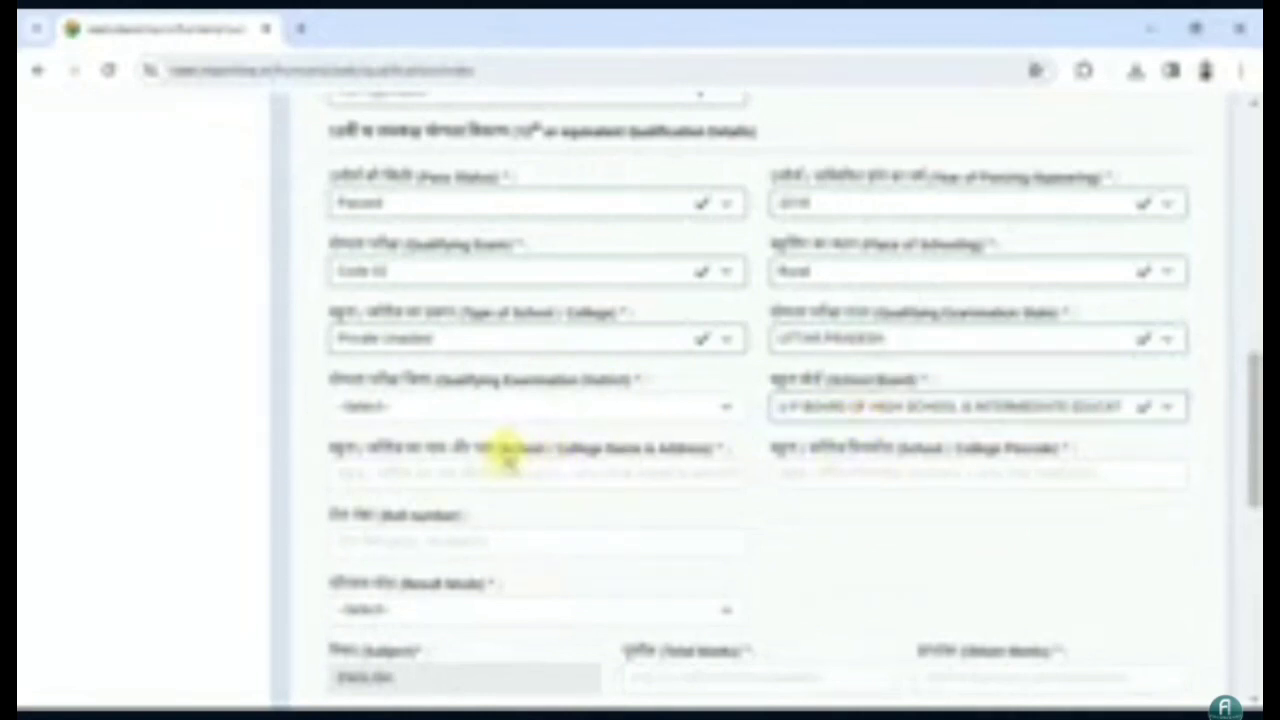
left_click_drag(502, 450, 712, 451)
left_click(971, 443)
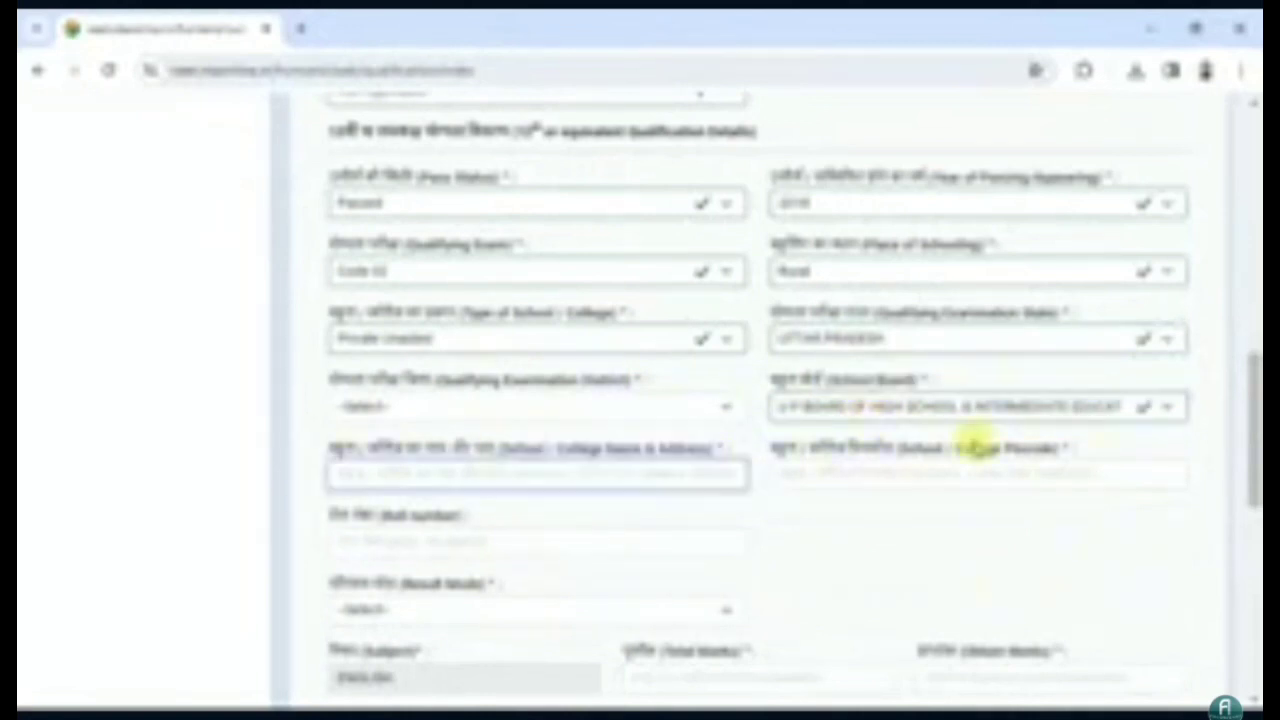
left_click_drag(914, 450, 1020, 451)
left_click(1015, 456)
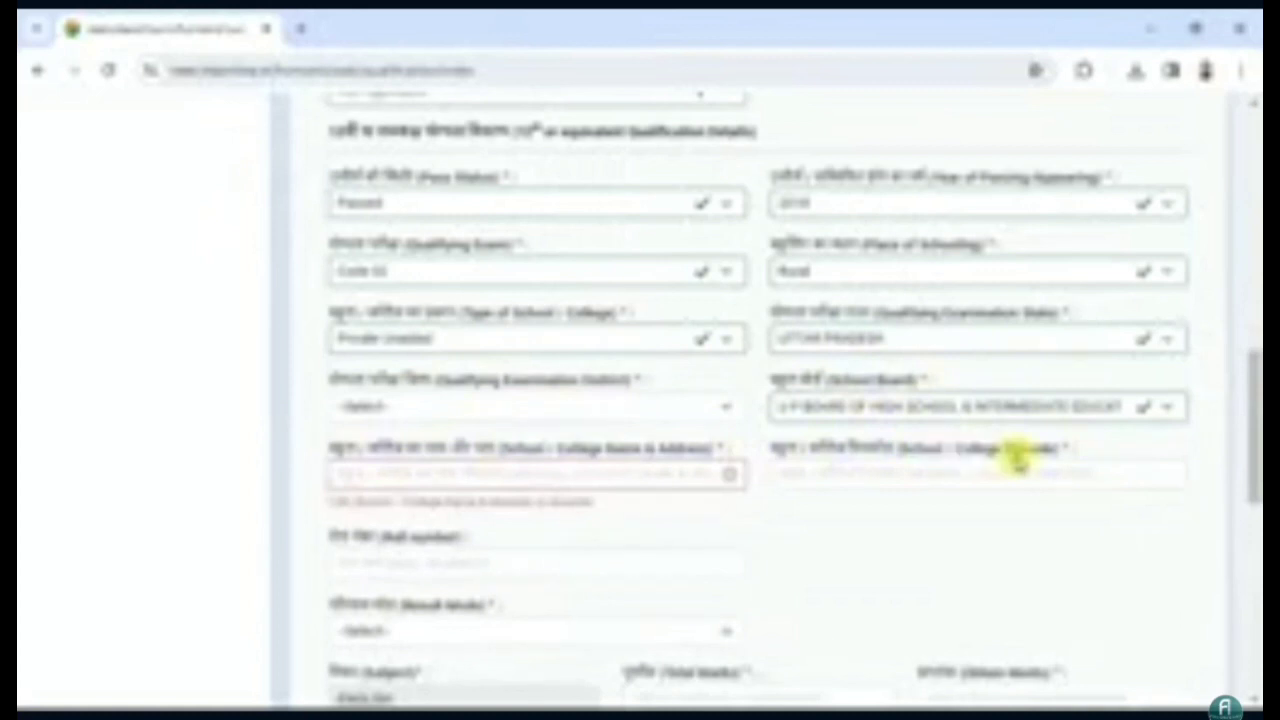
left_click(903, 476)
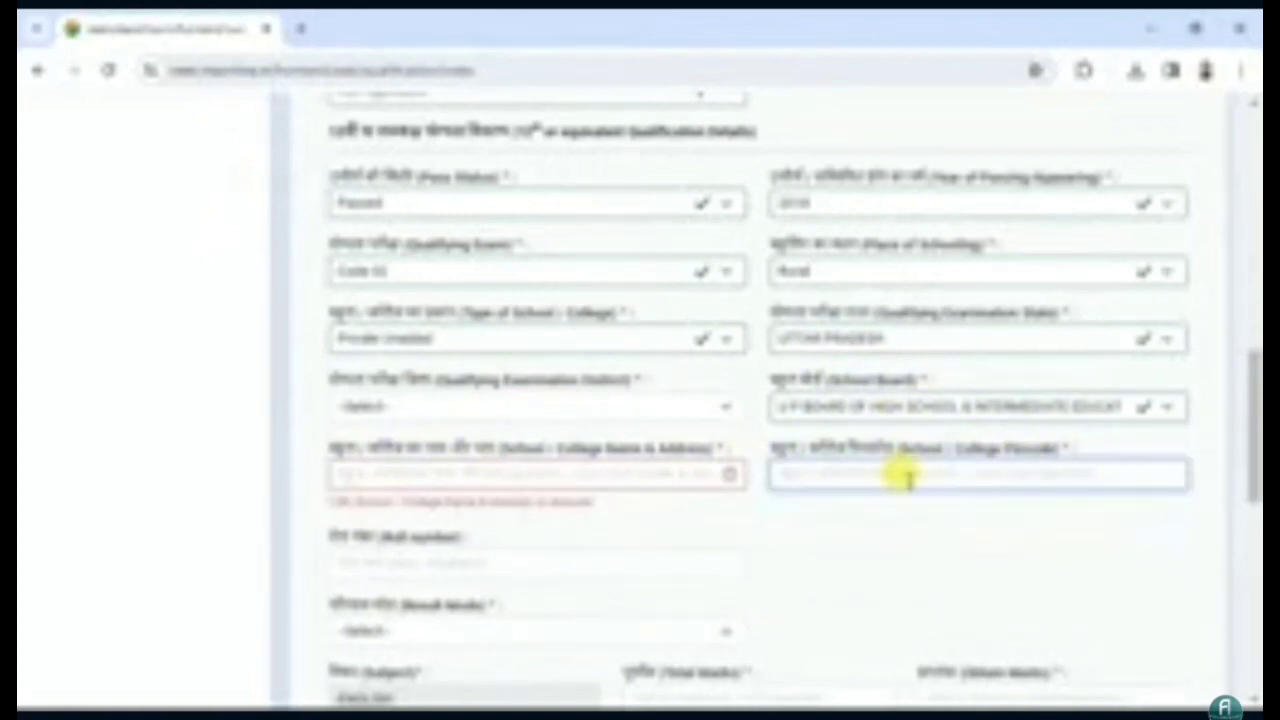
left_click(445, 560)
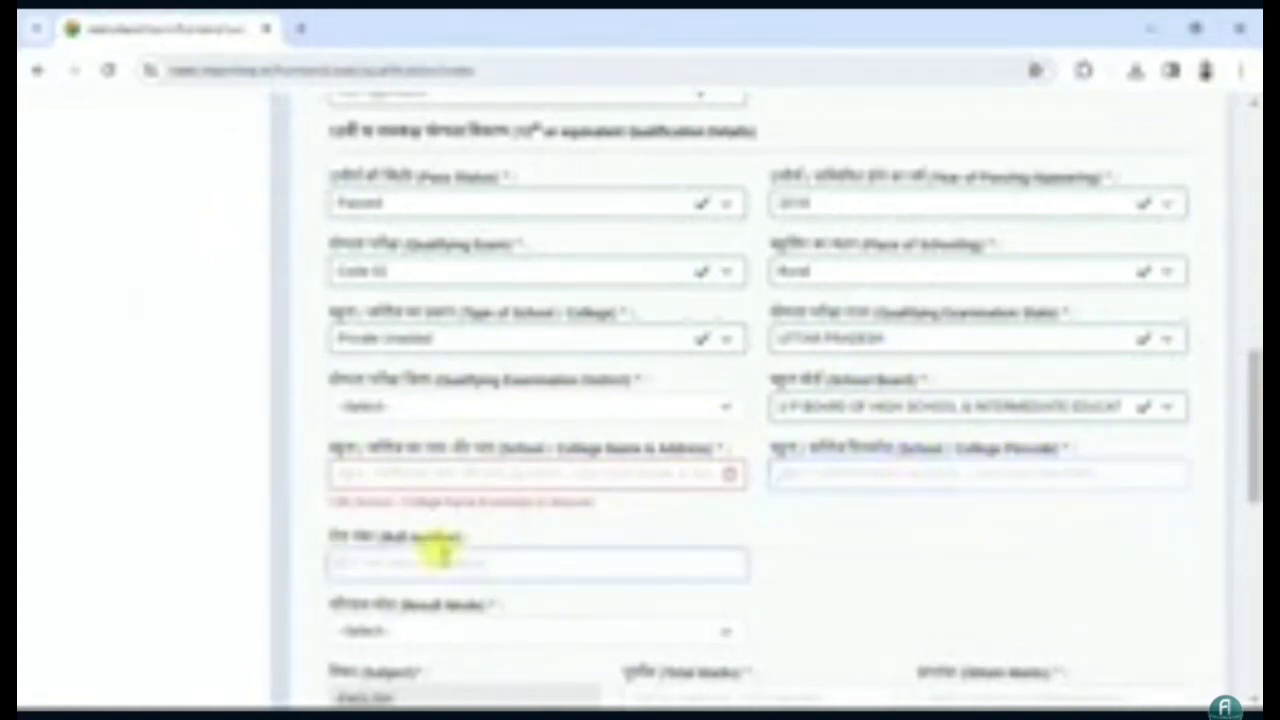
left_click_drag(385, 540, 426, 549)
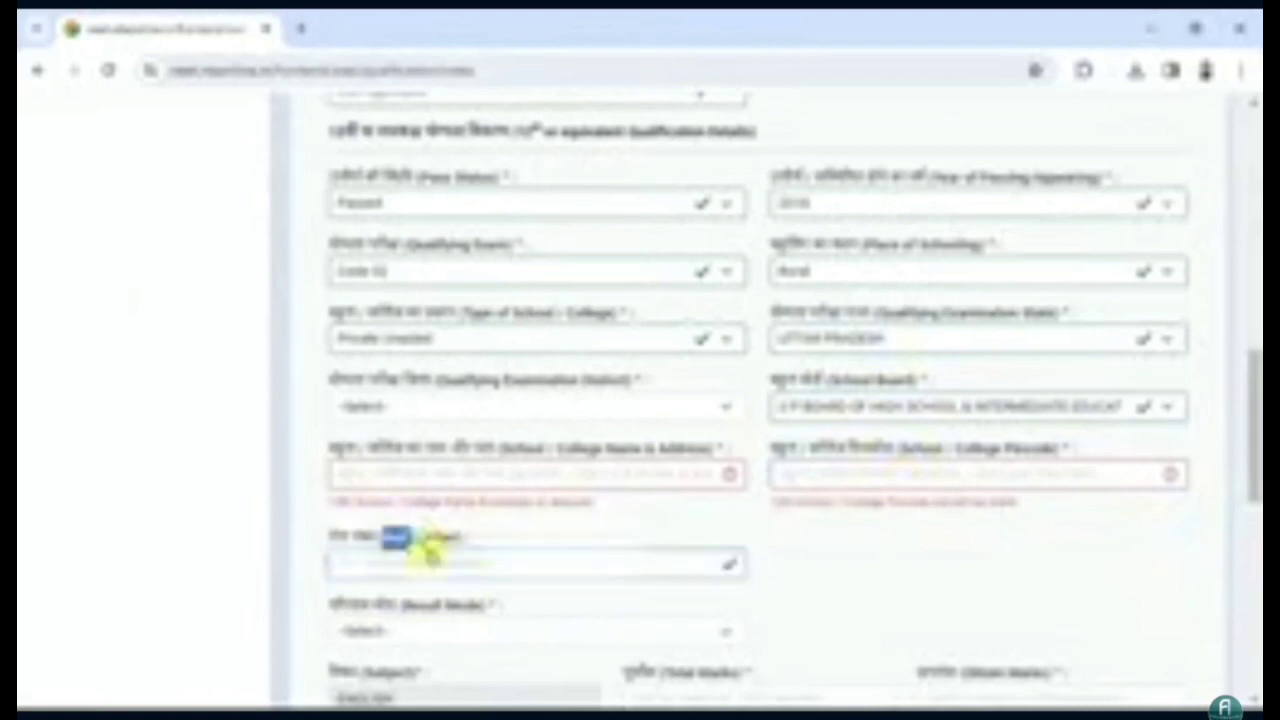
left_click(400, 570)
Set the 12th Result Mode to Percentage and enter 500 as the overall Total Marks
scroll(395, 568, "down", 5)
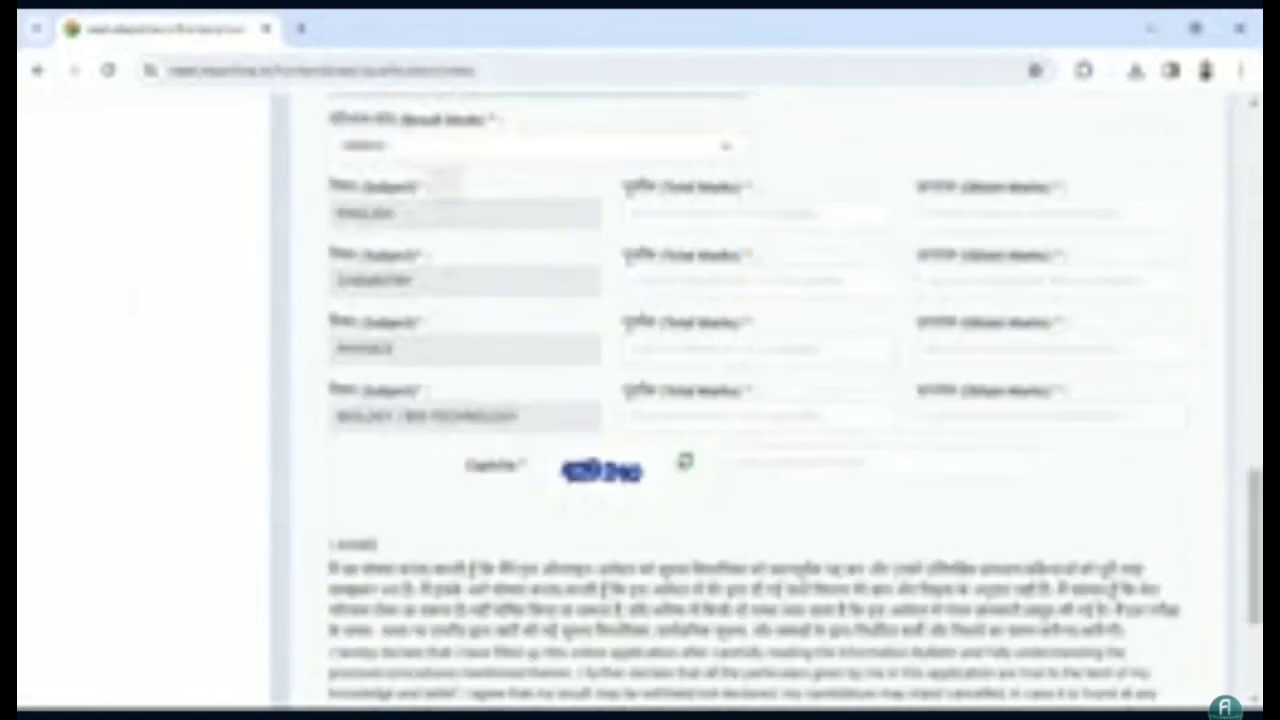
left_click_drag(398, 118, 492, 118)
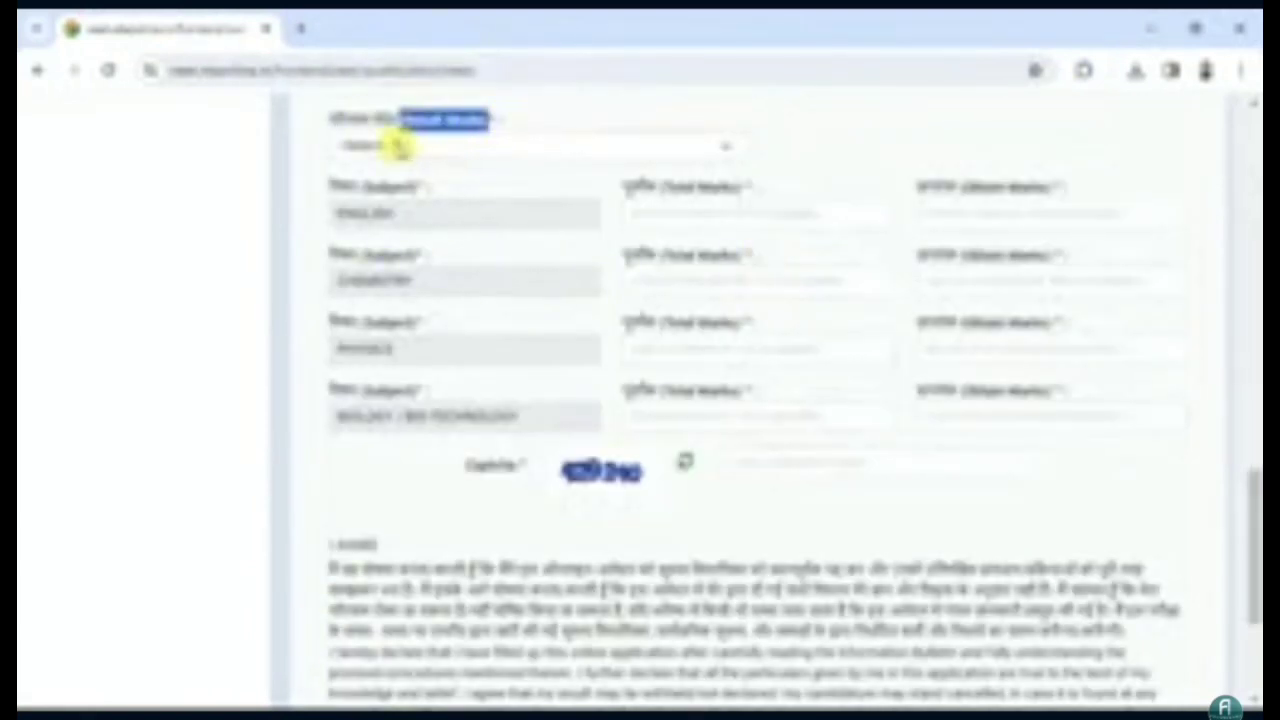
left_click(396, 145)
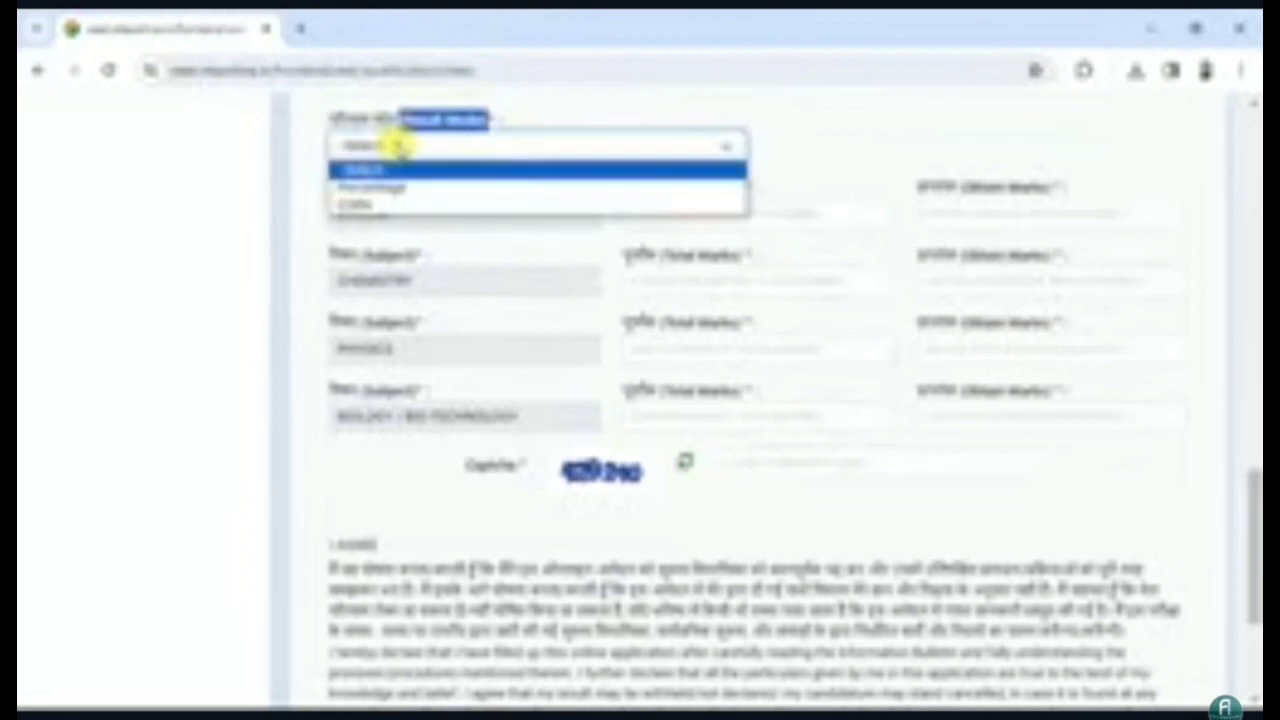
left_click(370, 190)
left_click(910, 138)
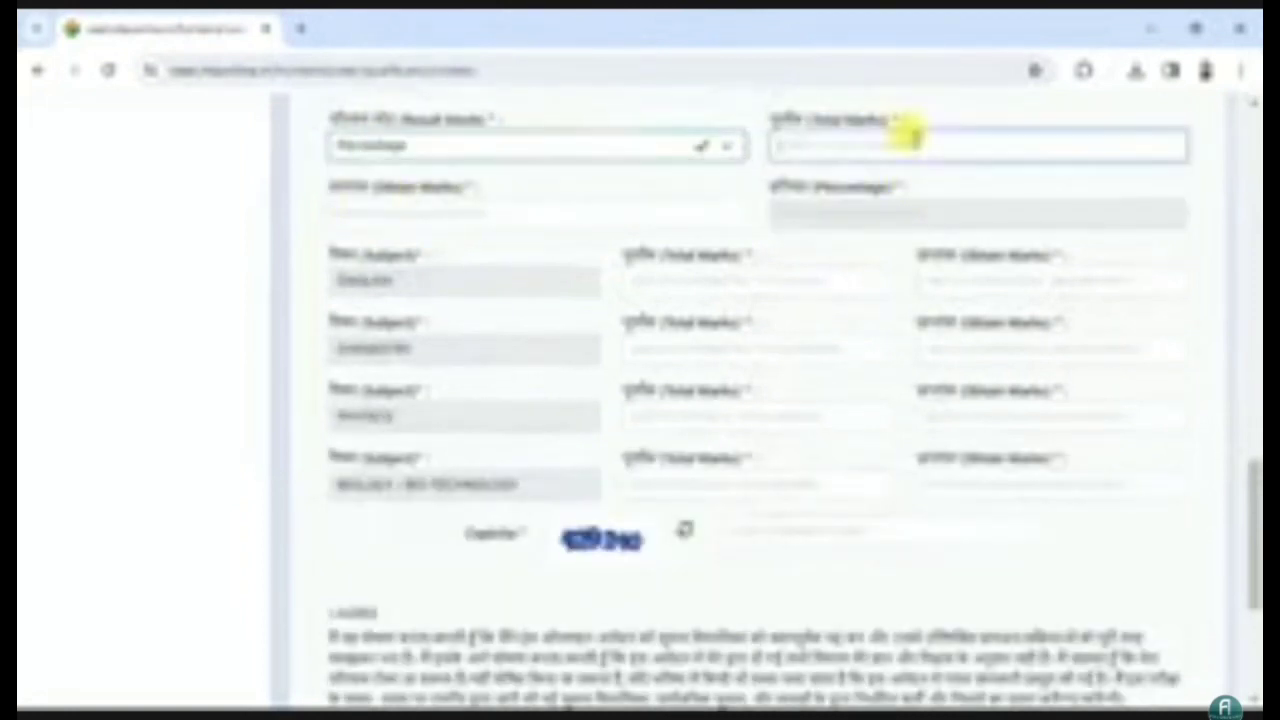
type("500")
left_click(776, 176)
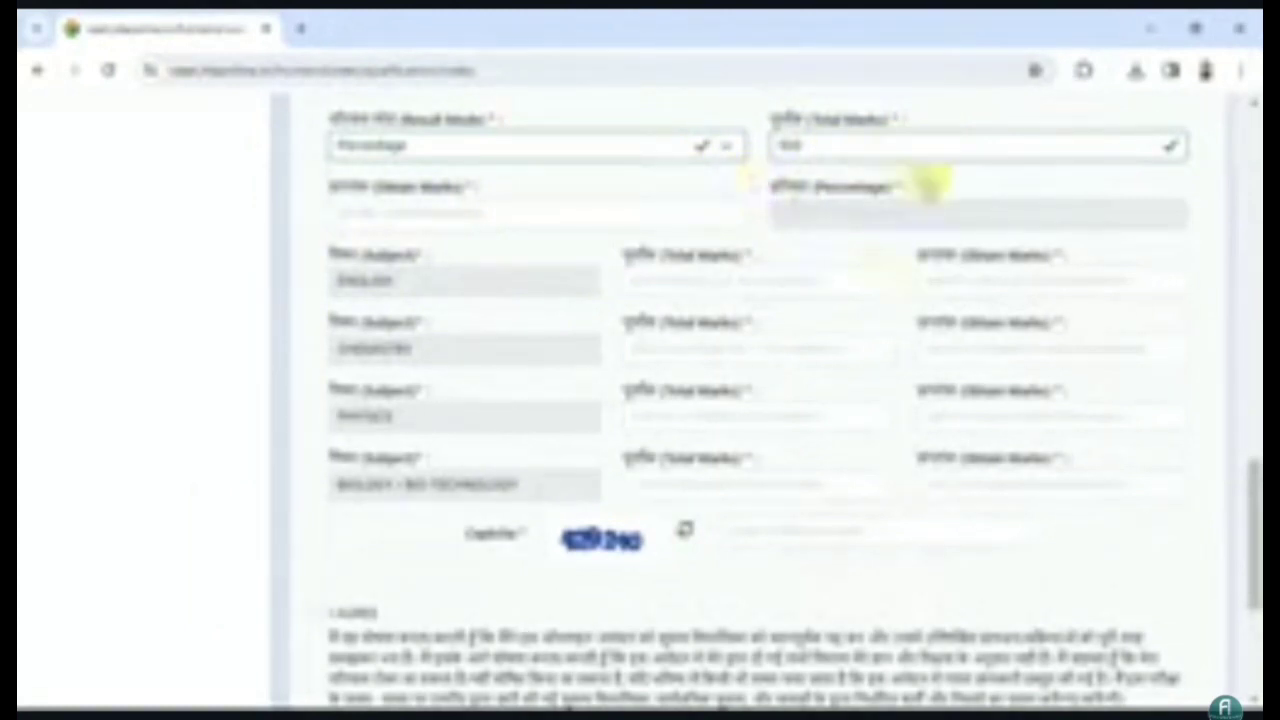
Enter 398 as the overall Obtain Marks and check the calculated Percentage
left_click(501, 212)
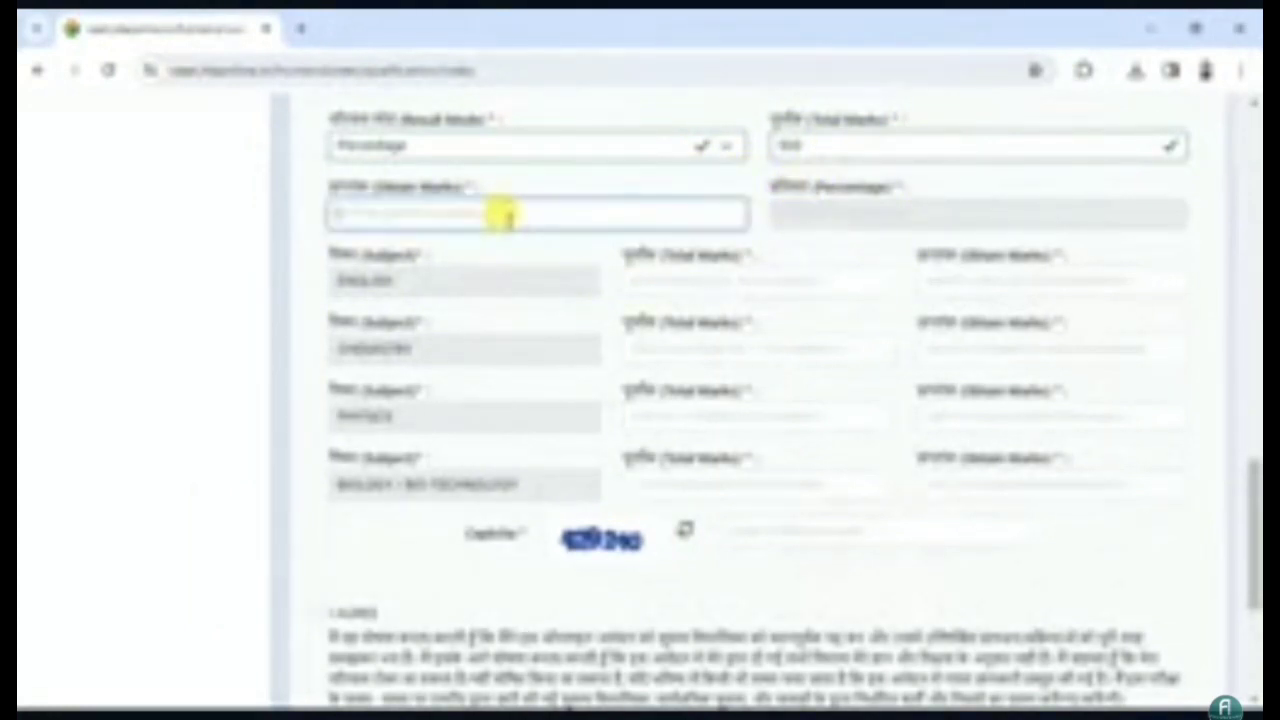
type("398")
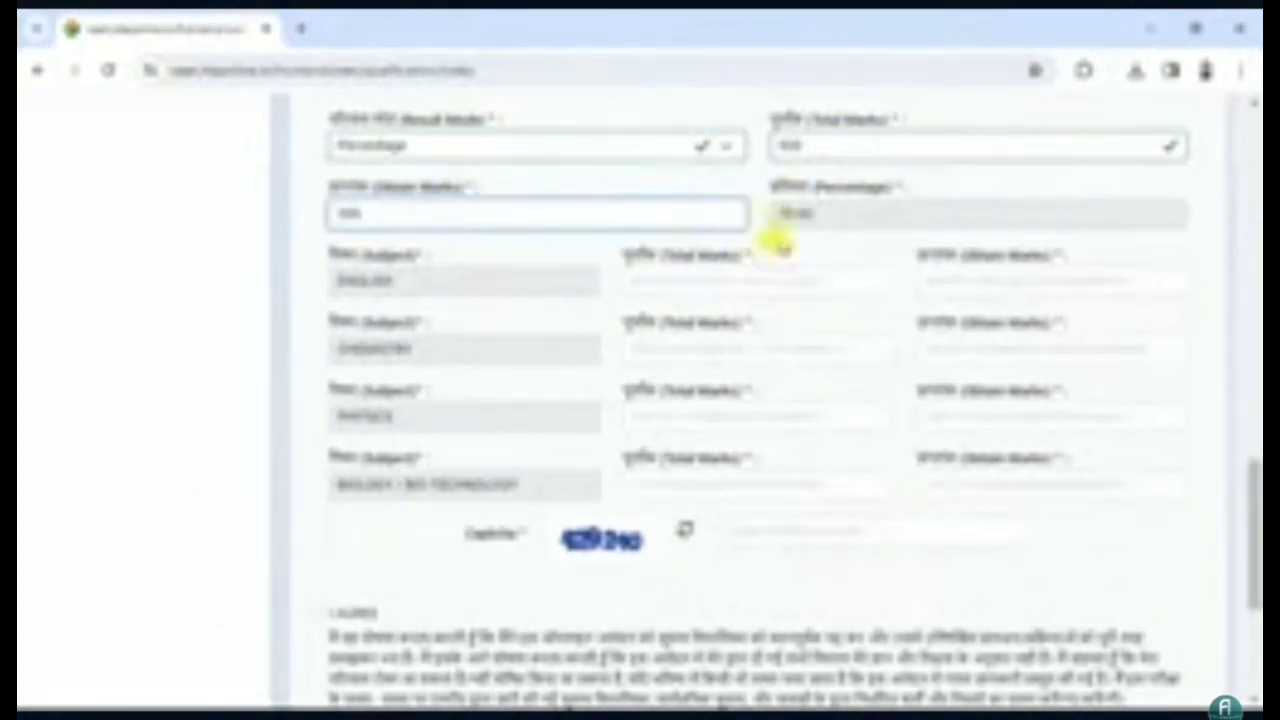
left_click(772, 257)
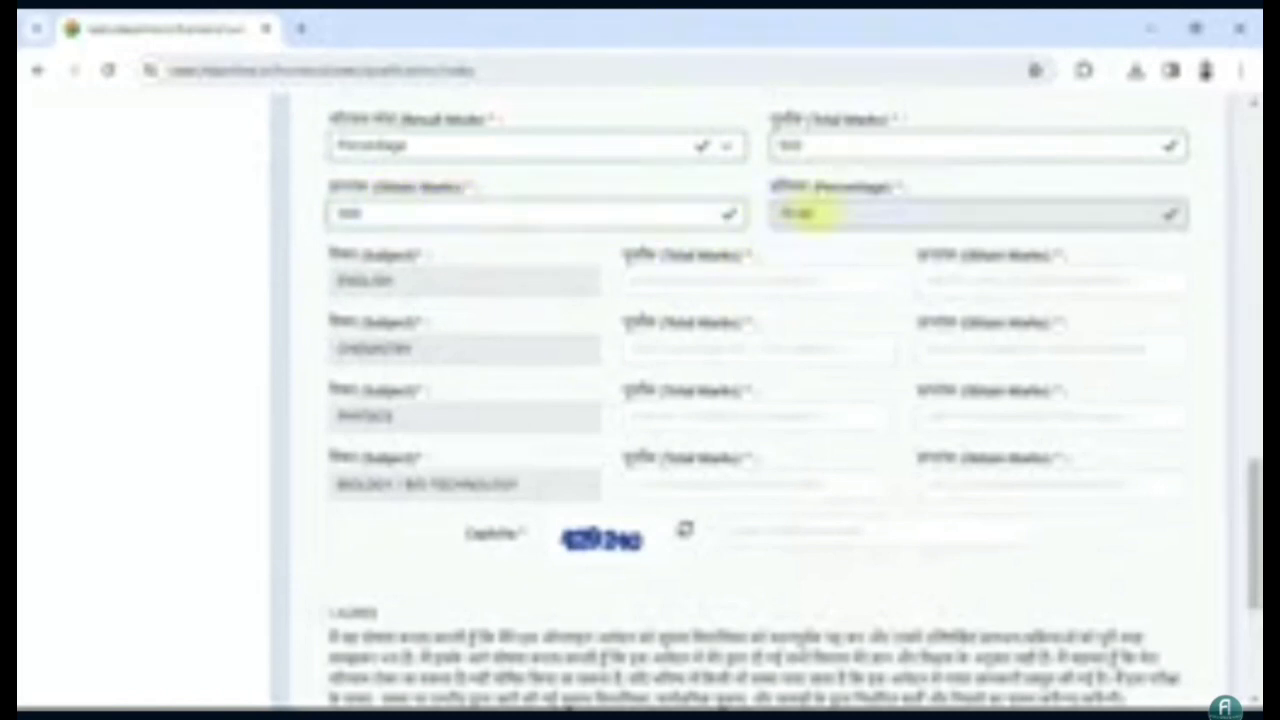
left_click_drag(775, 208, 829, 236)
left_click(734, 250)
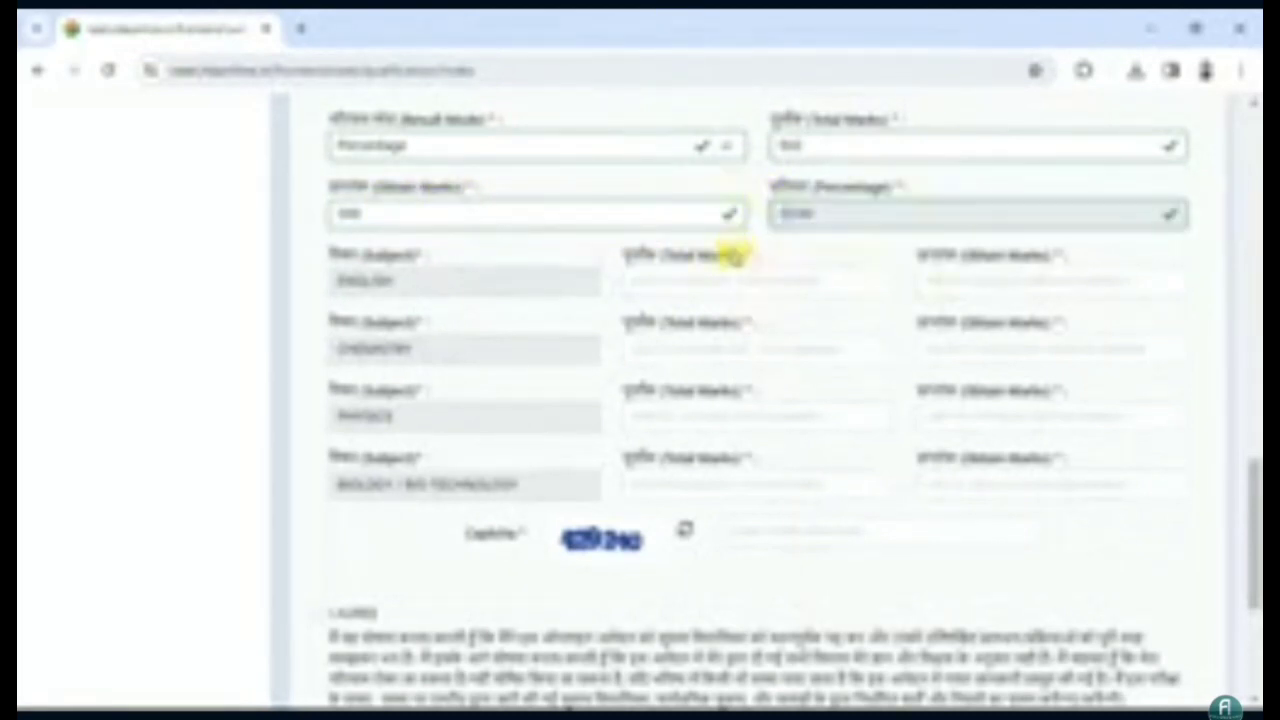
Enter the English marks as 100 Total Marks and 88 Obtain Marks
left_click_drag(350, 260, 435, 486)
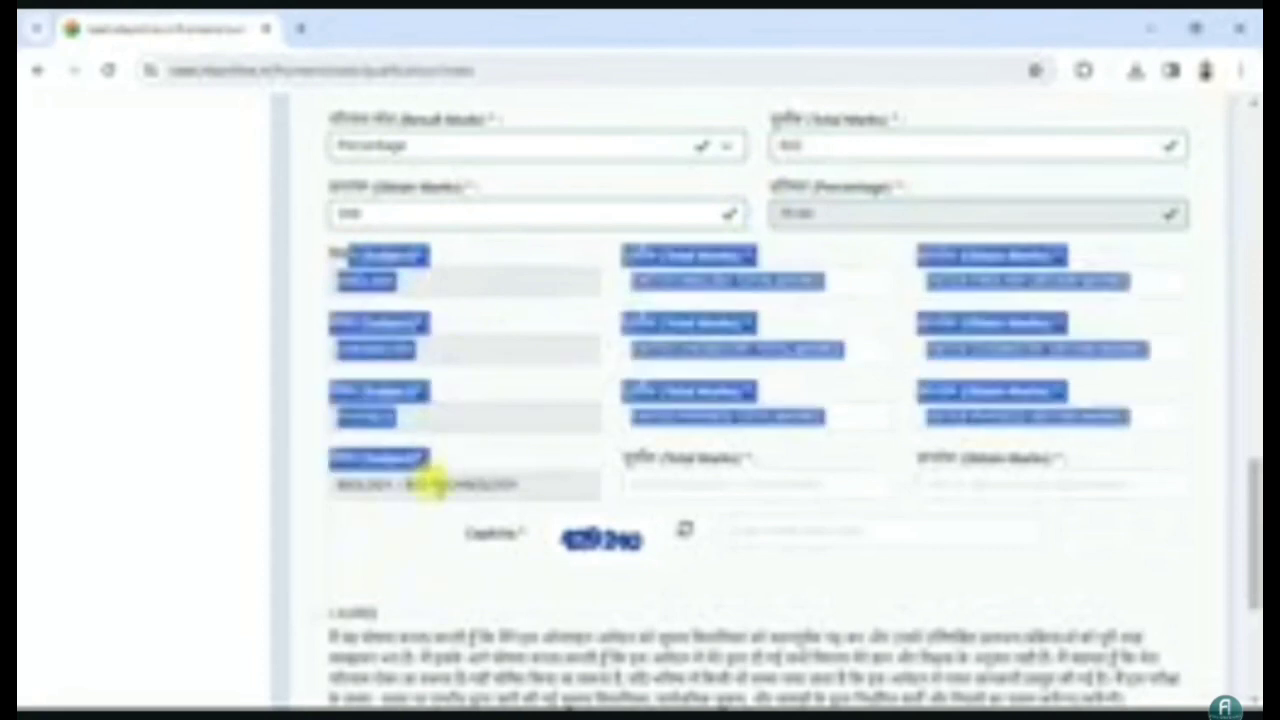
left_click(438, 488)
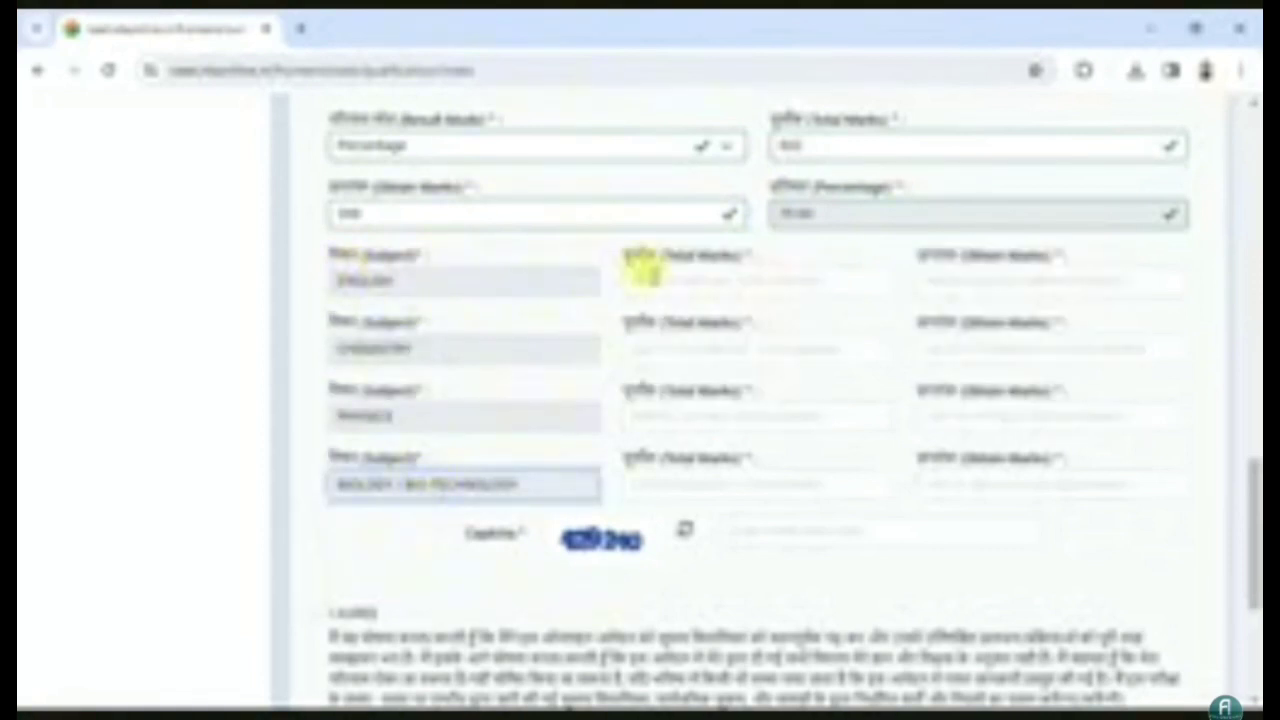
left_click(650, 276)
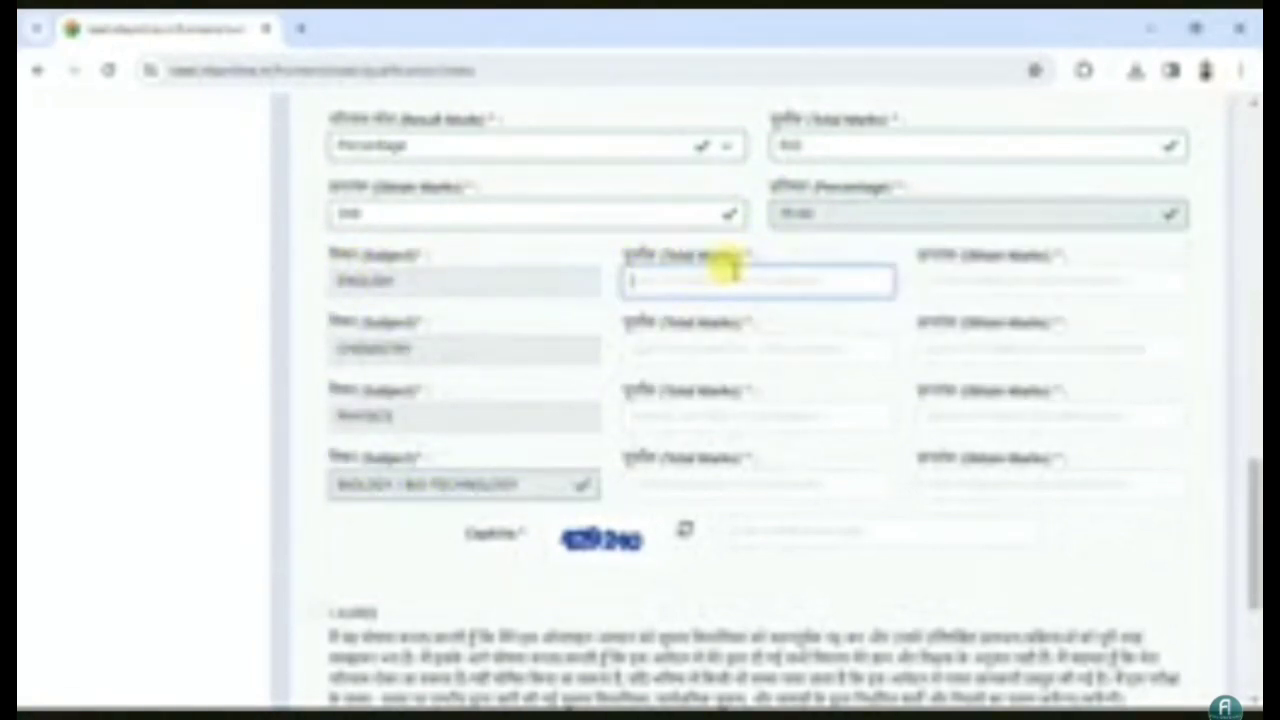
type("100")
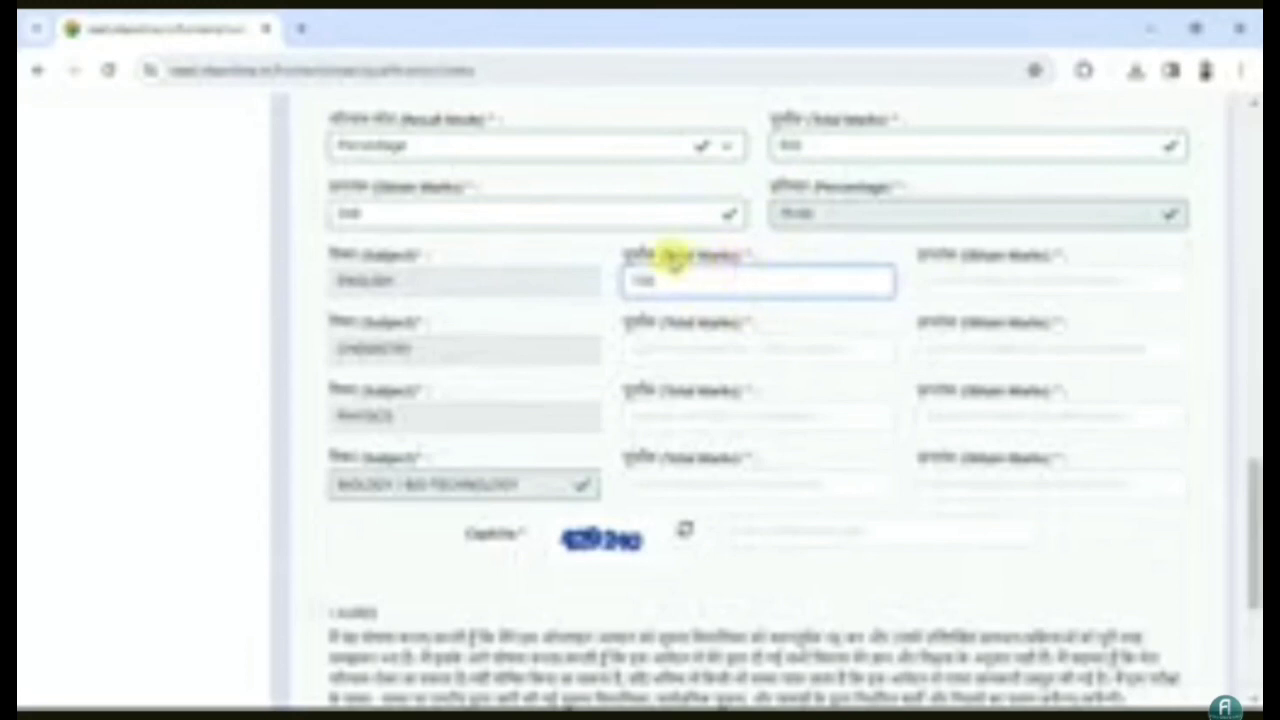
left_click(690, 256)
left_click(960, 279)
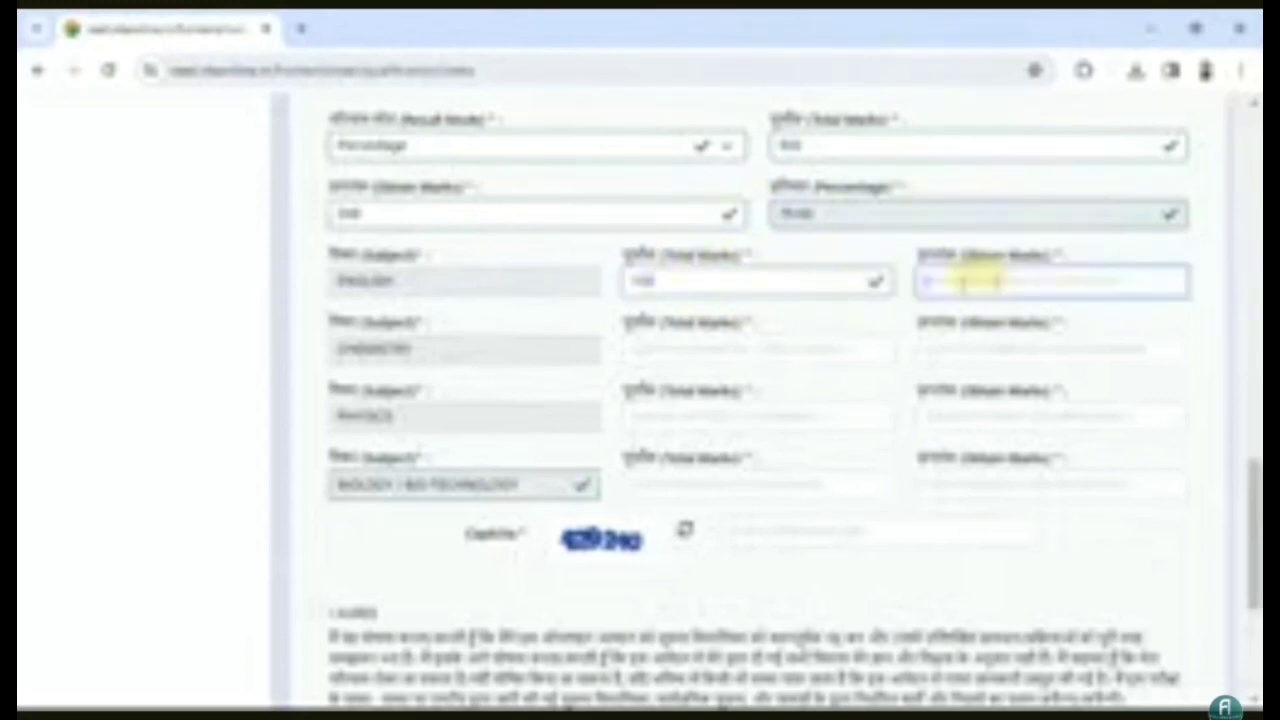
type("88")
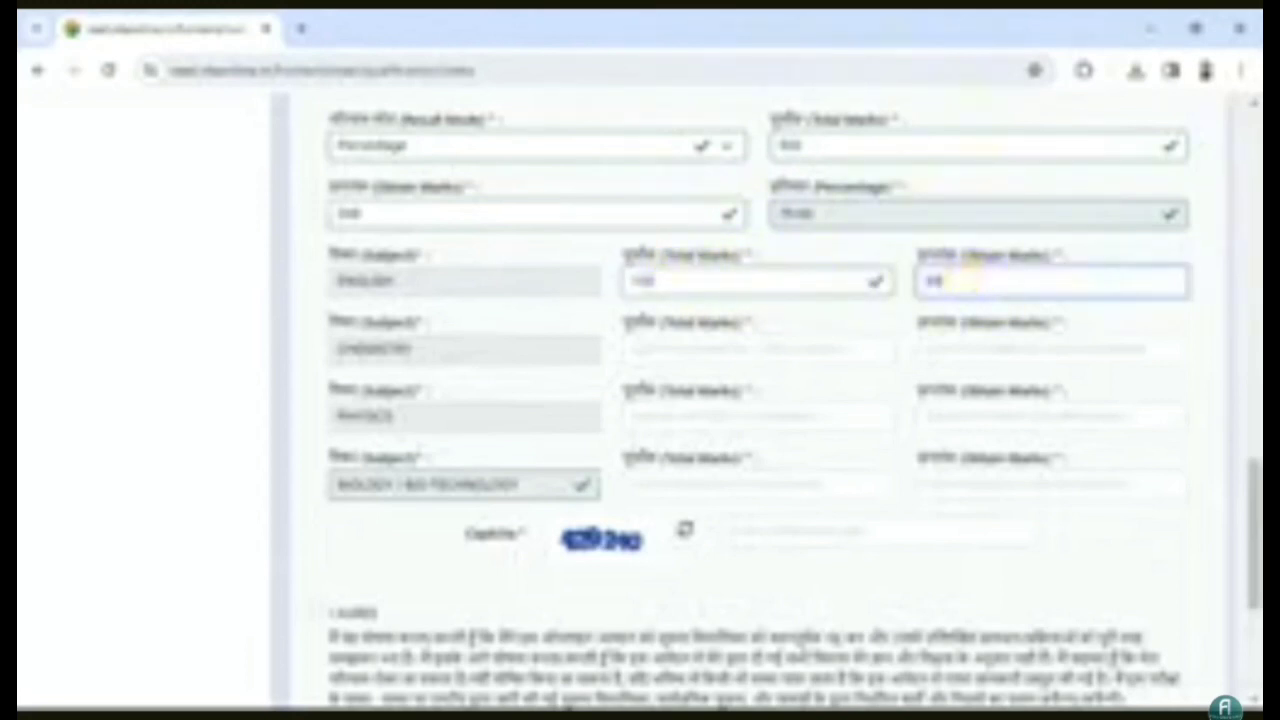
left_click(898, 335)
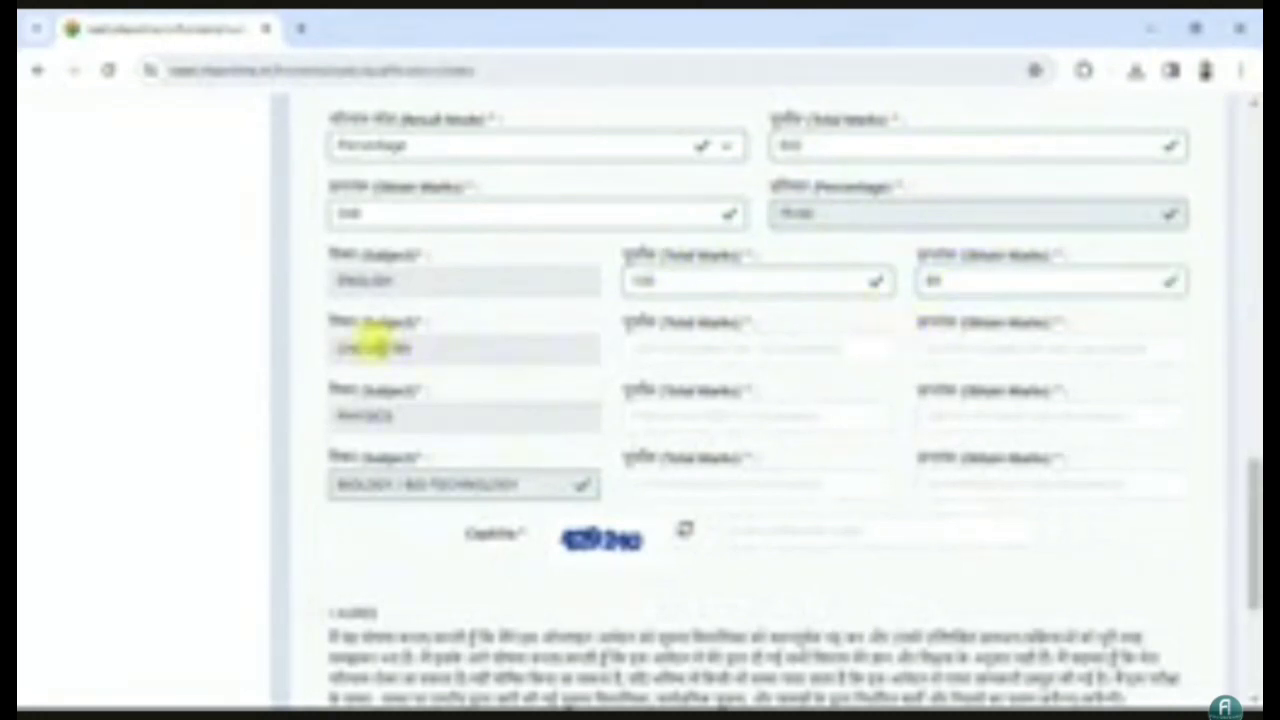
Enter the Chemistry marks as 100 Total Marks and 76 Obtain Marks
left_click(641, 345)
type("100")
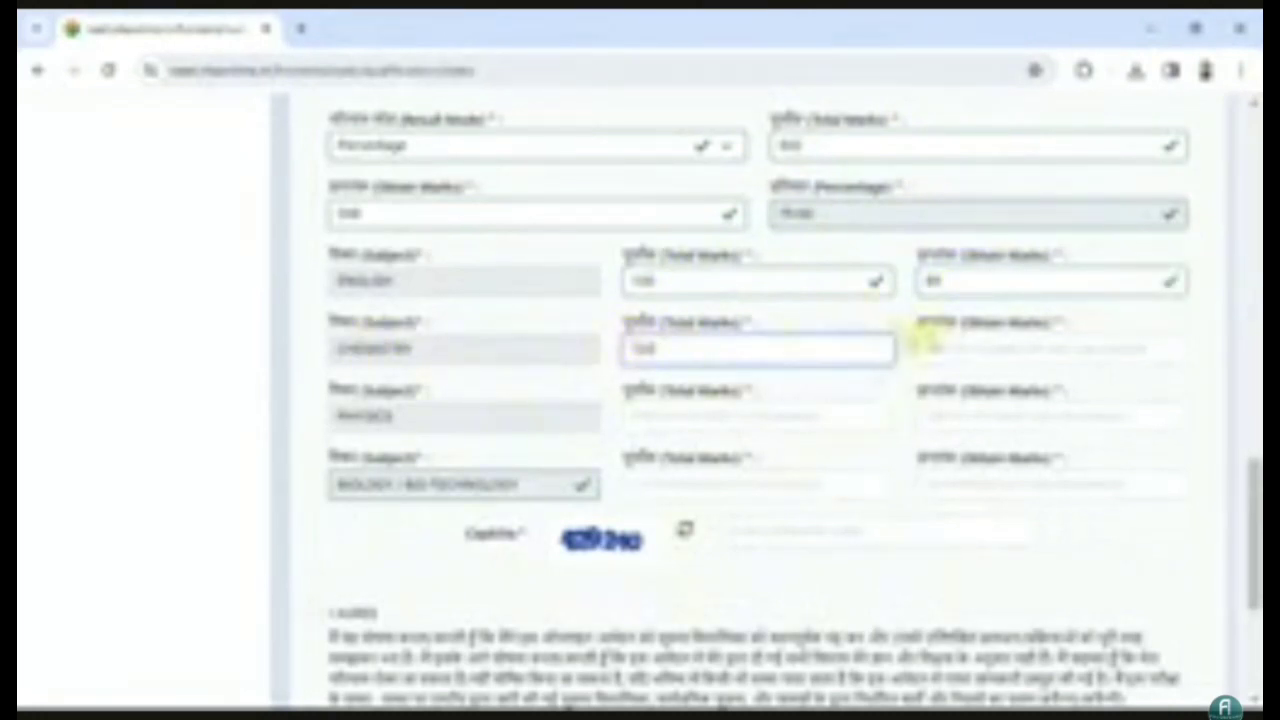
left_click(940, 349)
type("76")
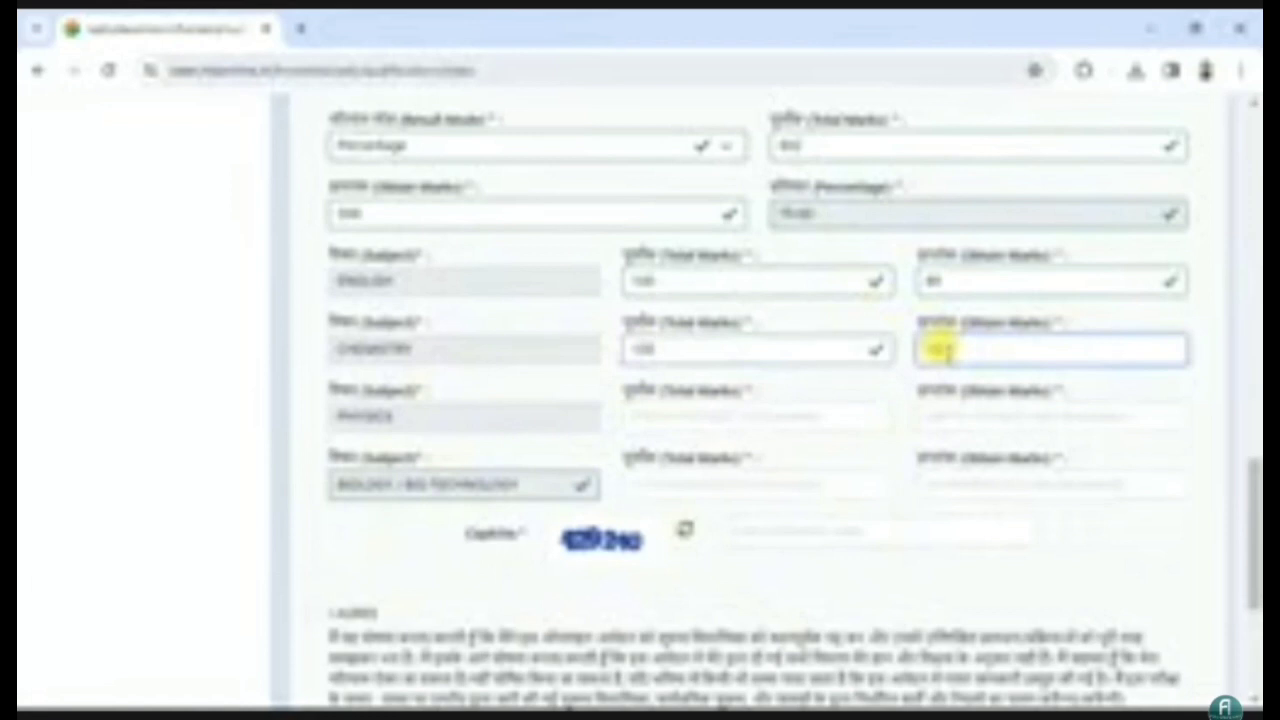
Enter the Physics marks as 100 Total Marks and 68 Obtain Marks
left_click(447, 405)
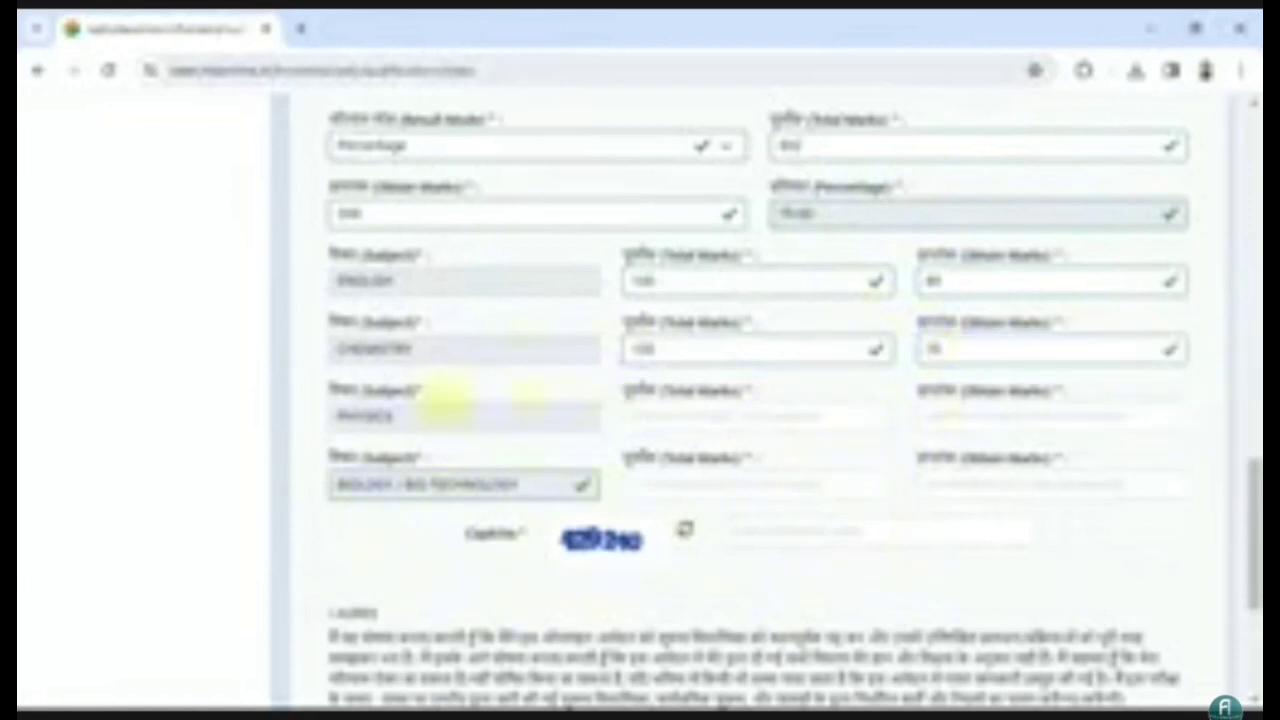
left_click(657, 418)
type("100")
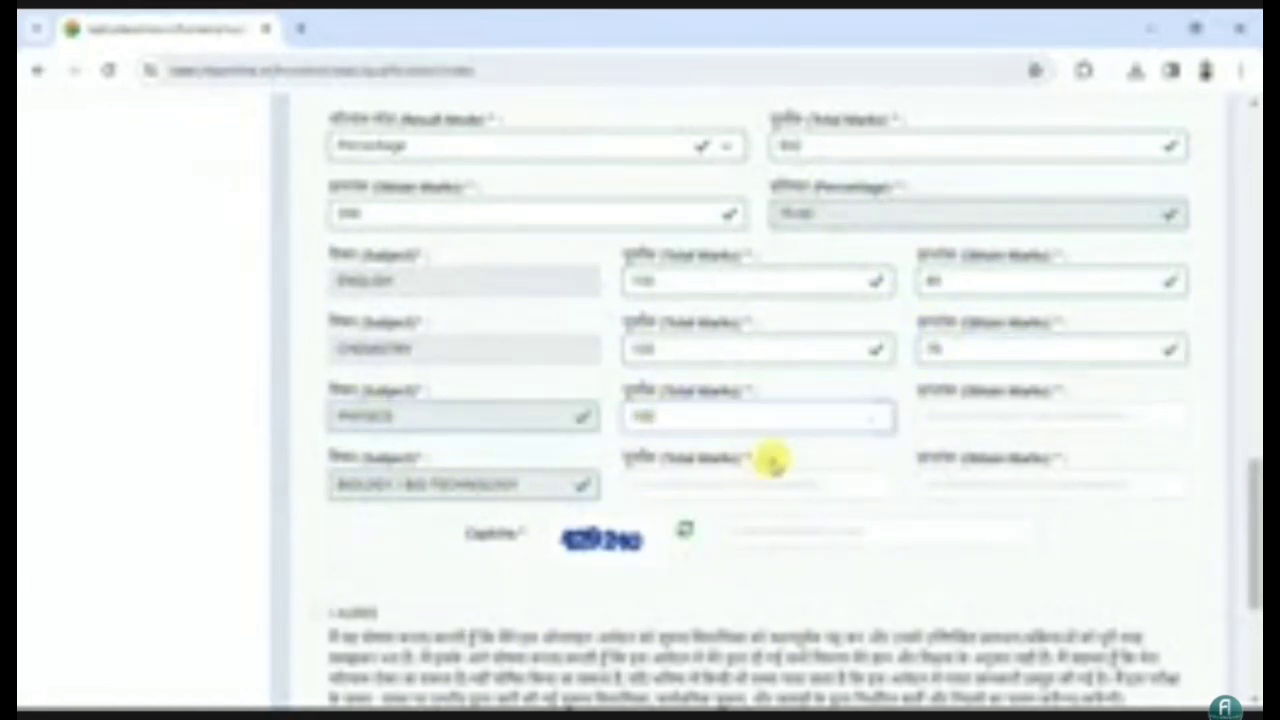
left_click(920, 434)
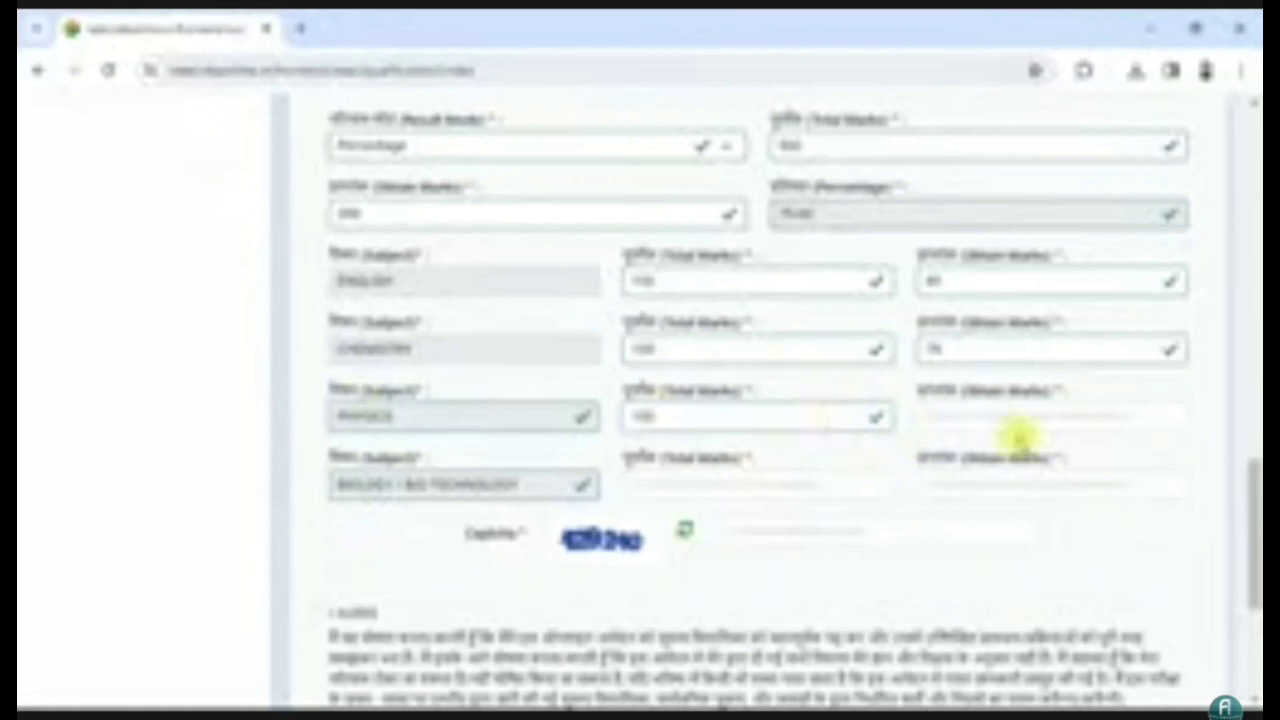
left_click(1006, 424)
type("68")
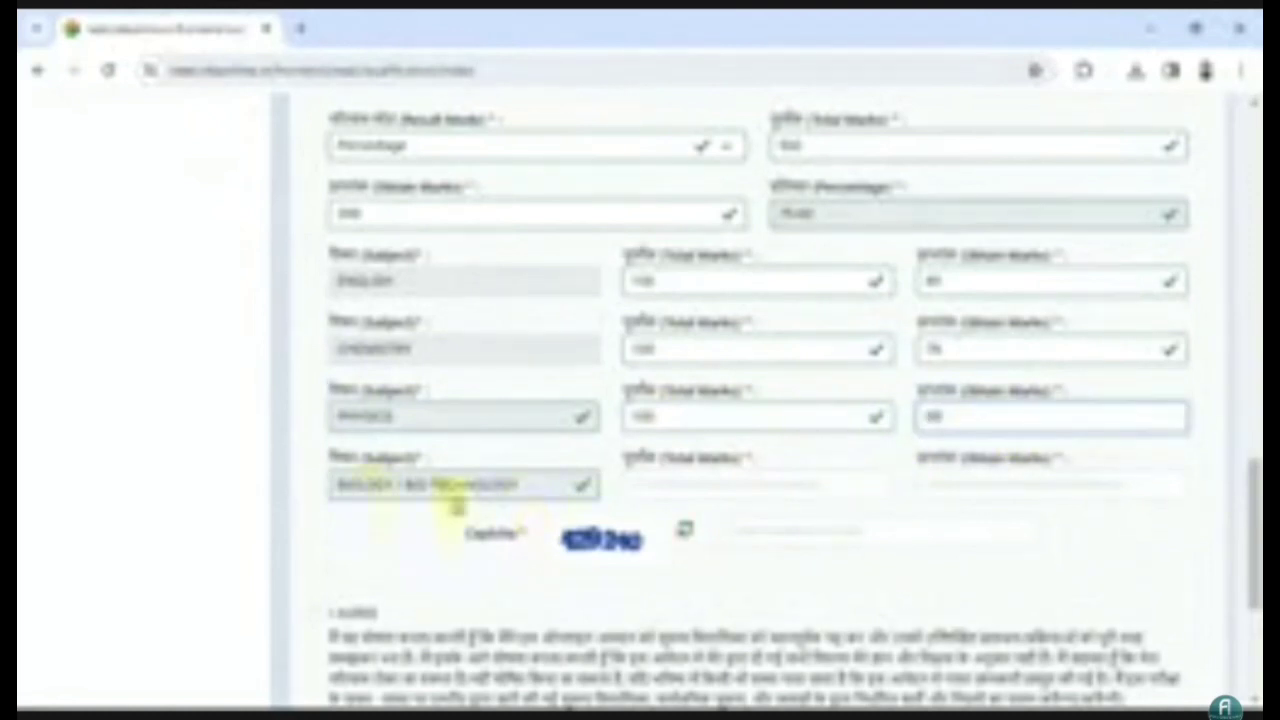
Enter the Biology / Bio Technology marks as 100 Total Marks and 68 Obtain Marks
left_click(378, 490)
left_click(648, 483)
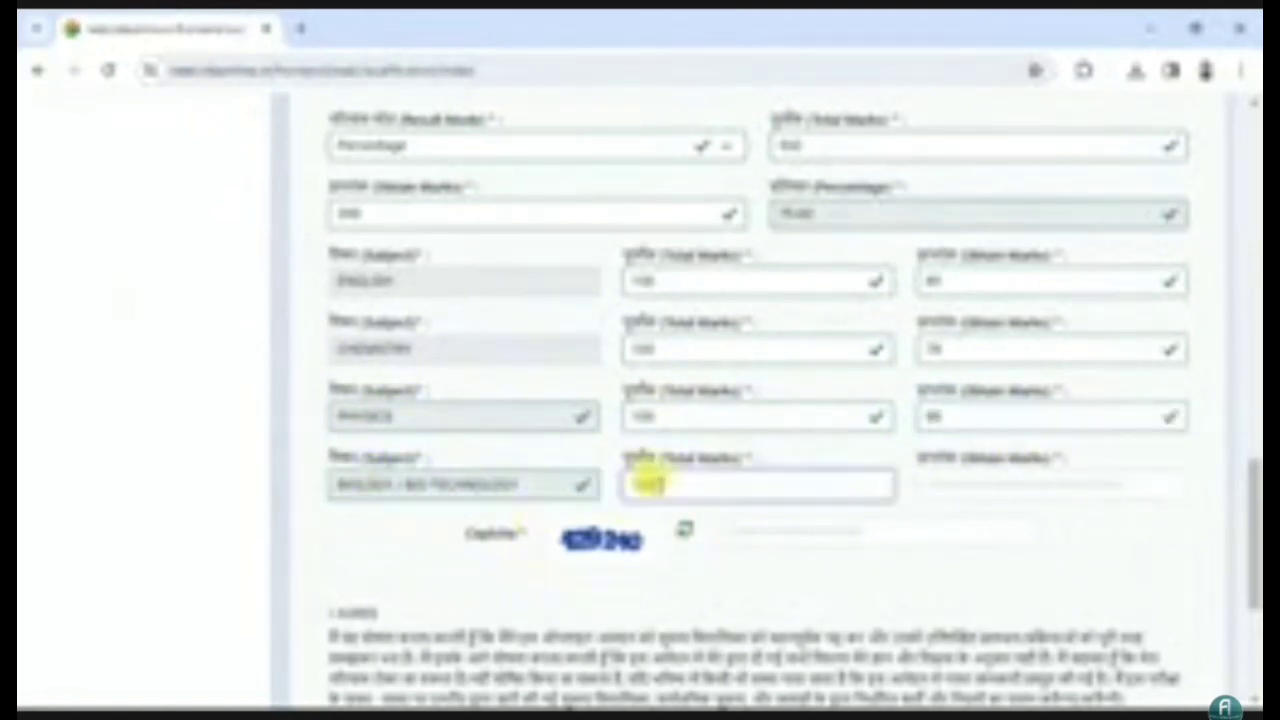
key("Tab")
type("68")
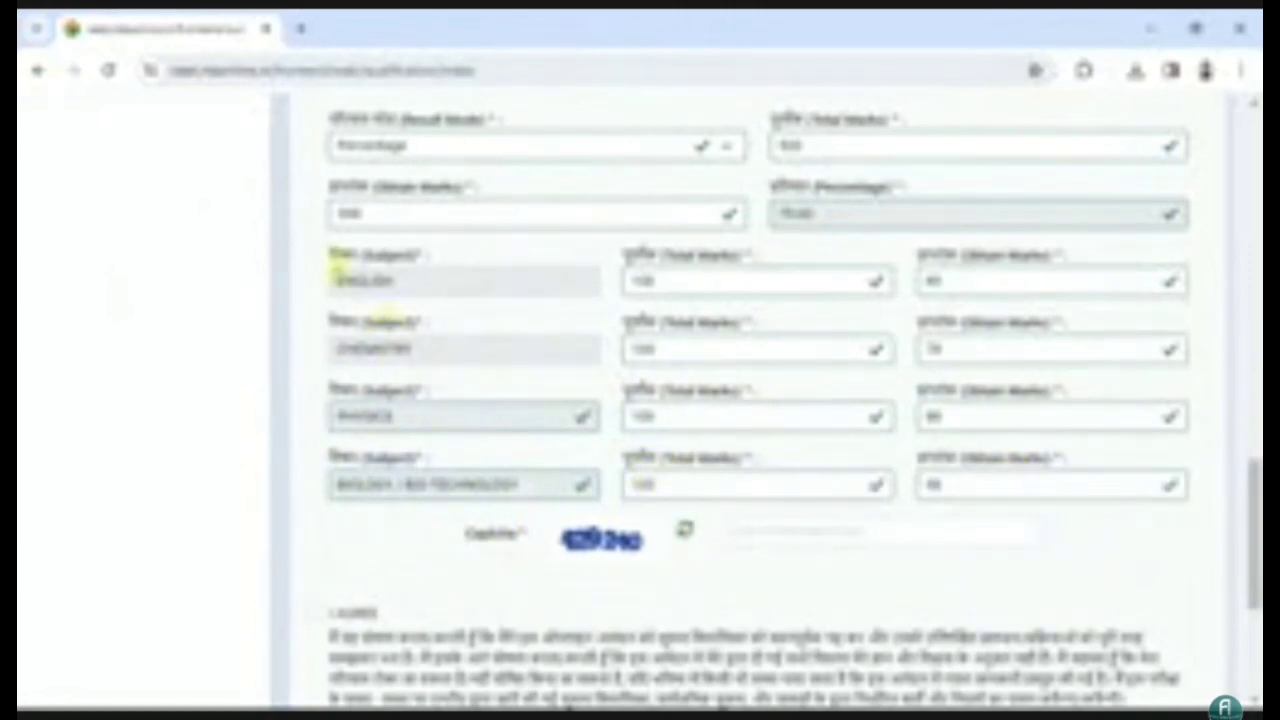
left_click(338, 272)
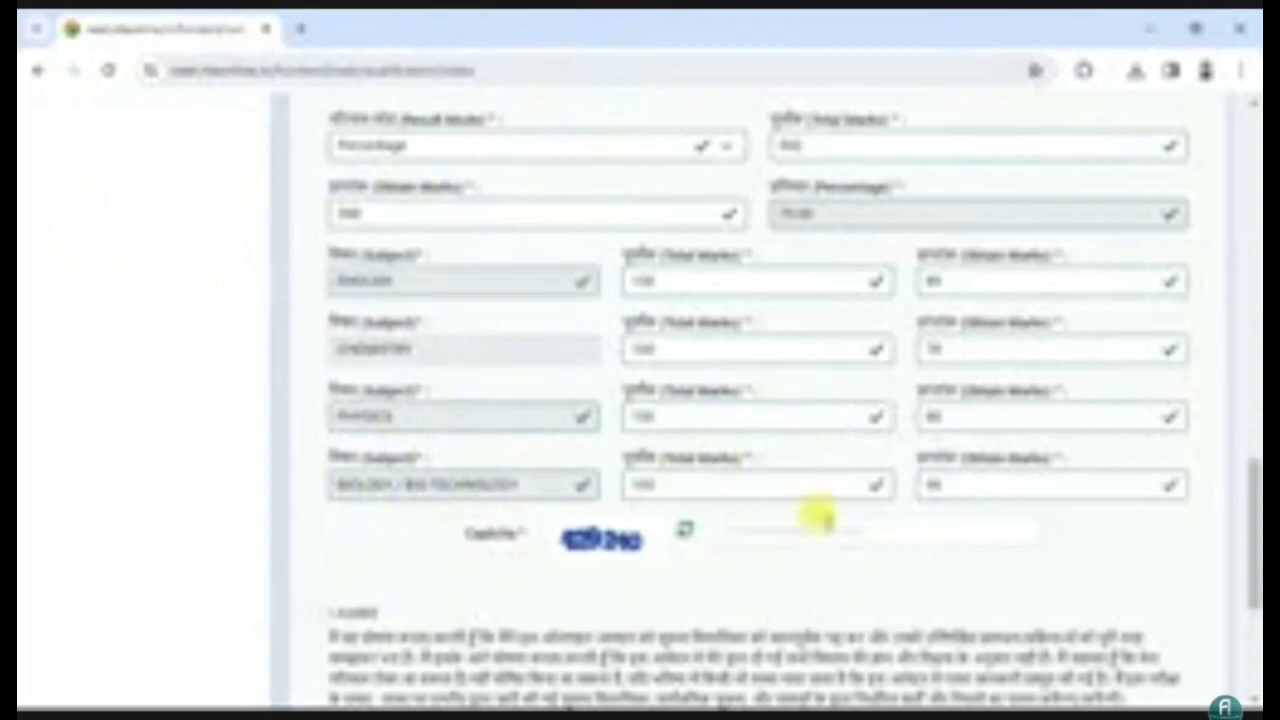
Save the qualification details and continue, with the displayed captcha entered and the I AGREE declaration accepted
left_click(820, 523)
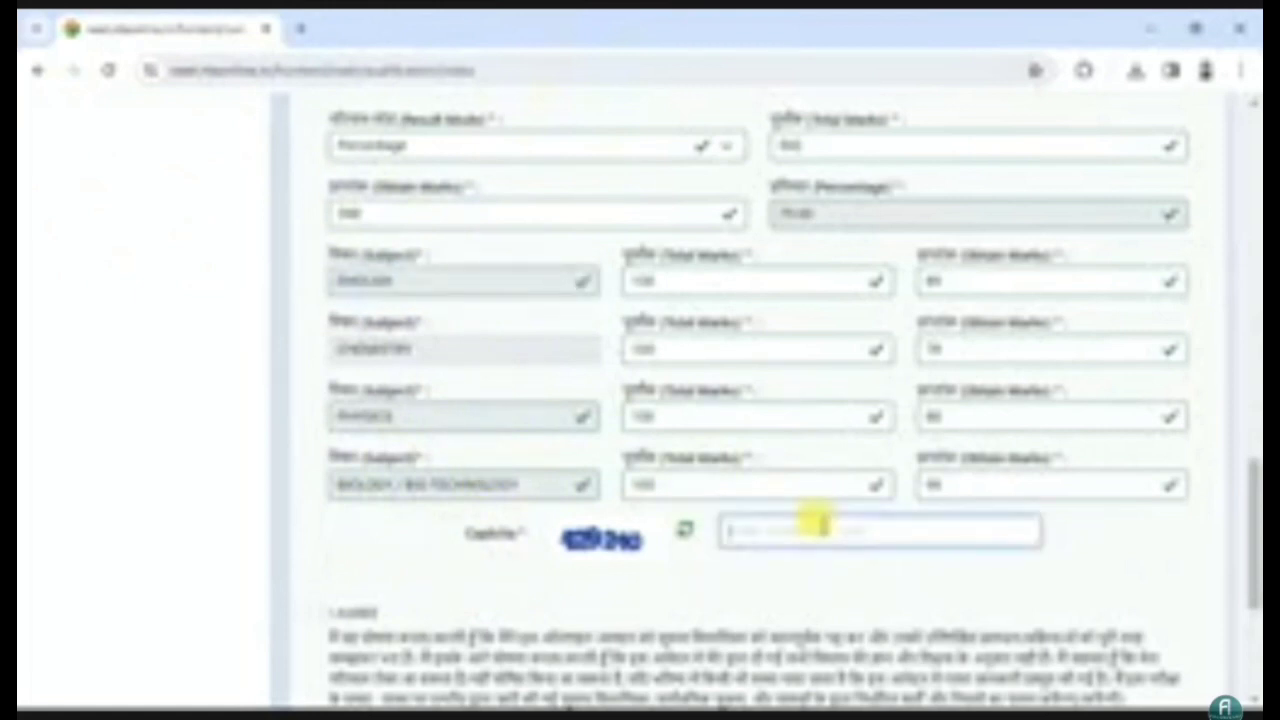
type("629340")
left_click_drag(1254, 500, 1254, 586)
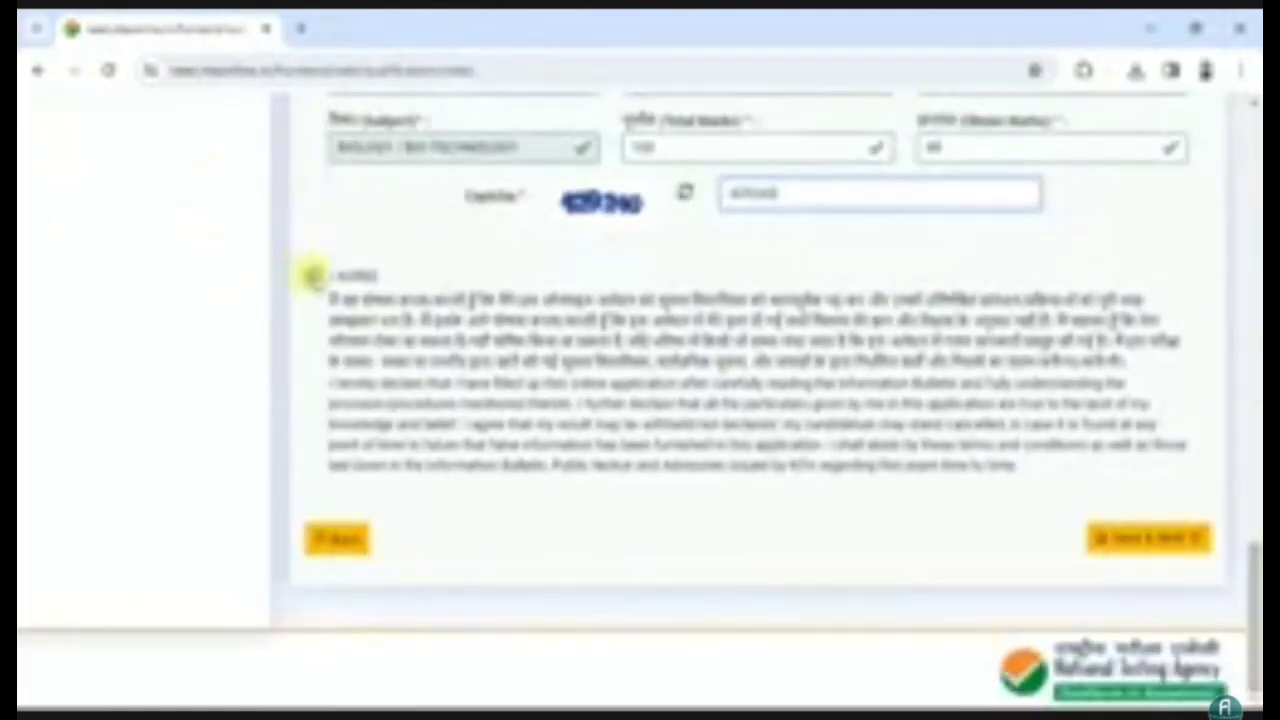
left_click(312, 275)
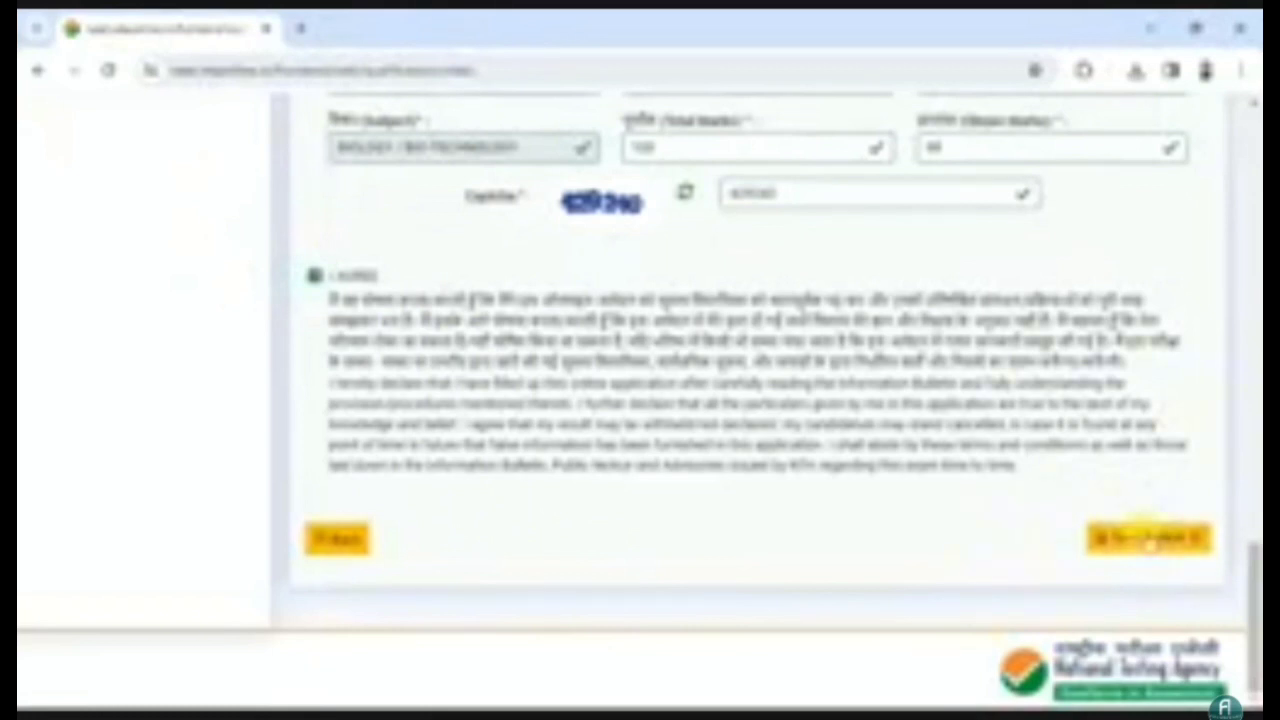
left_click(1160, 540)
Answer No to the Twin Brother / Sister question about both applying for NEET (UG) – 2024
left_click_drag(329, 234, 605, 240)
left_click(533, 228)
left_click(500, 332)
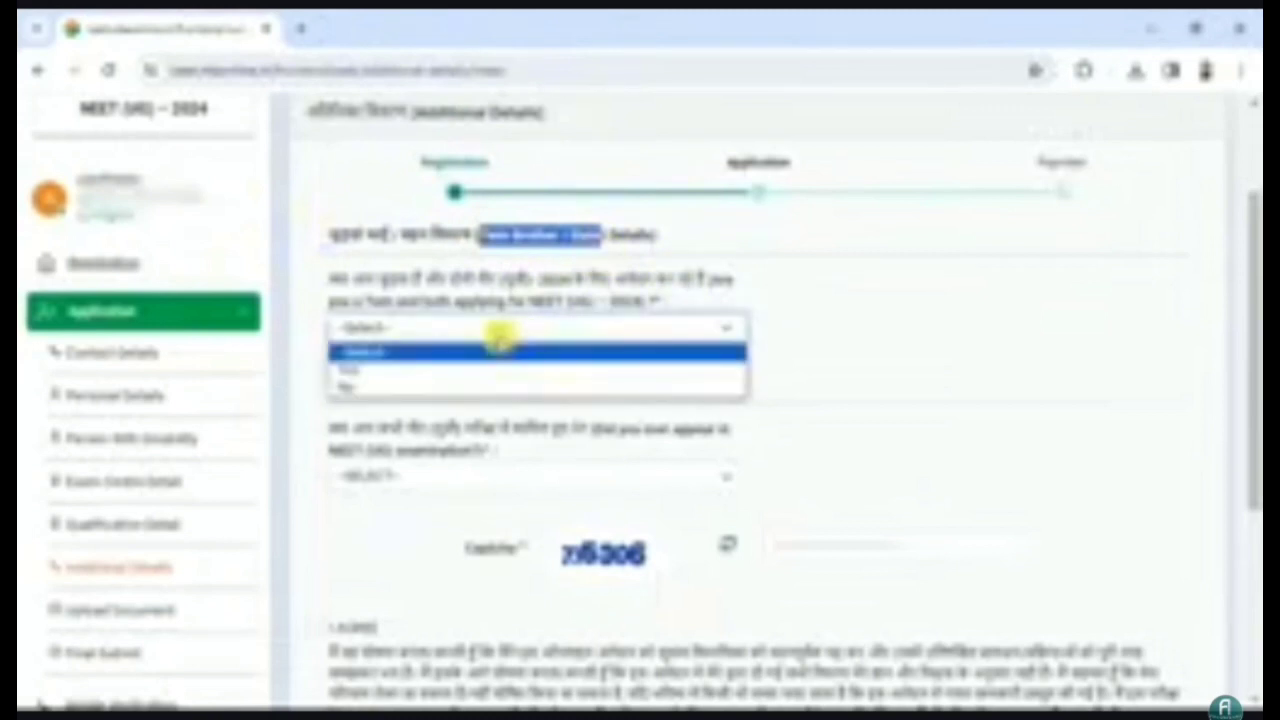
left_click(423, 386)
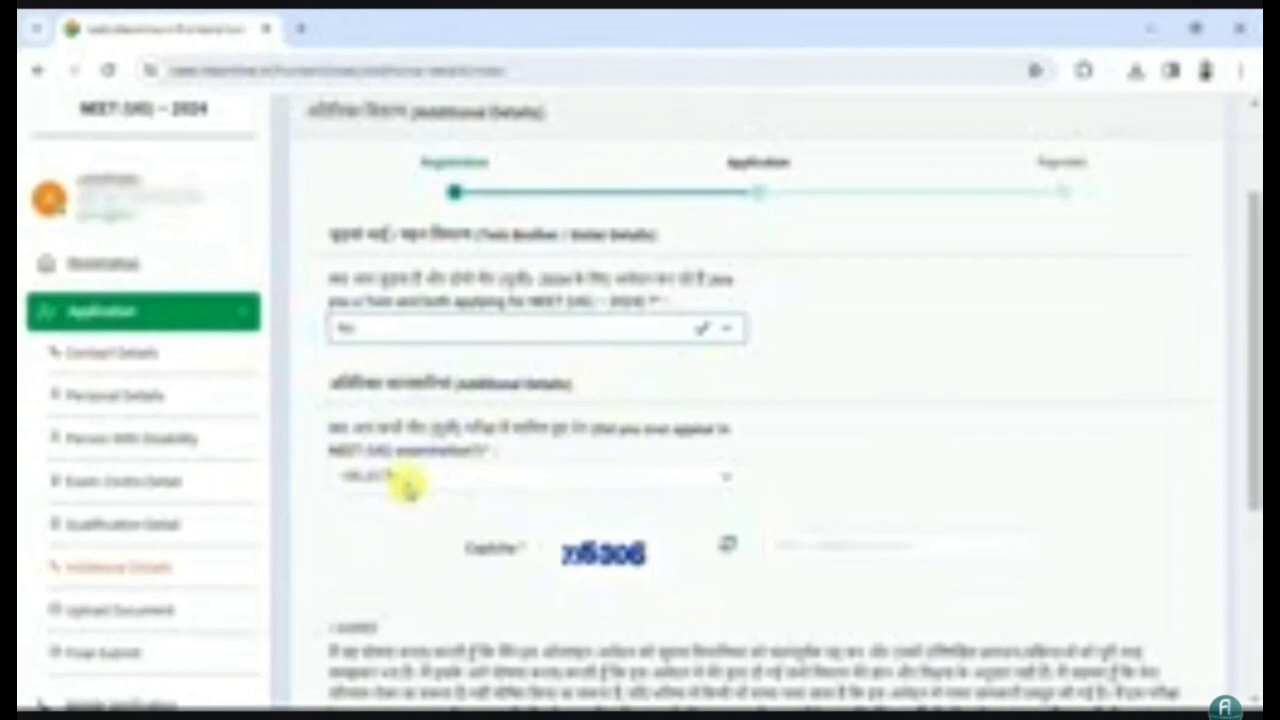
Answer YES to having appeared in the NEET (UG) examination and enter the number of previous attempts
left_click(408, 482)
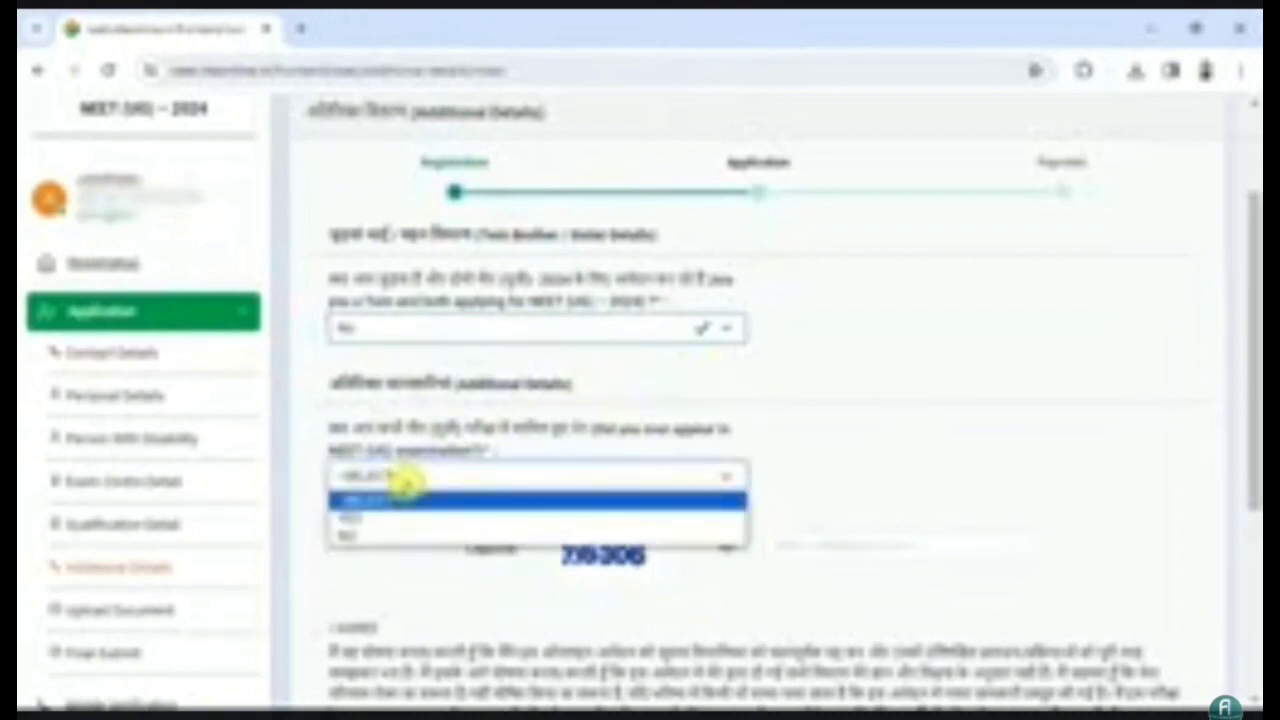
left_click(395, 517)
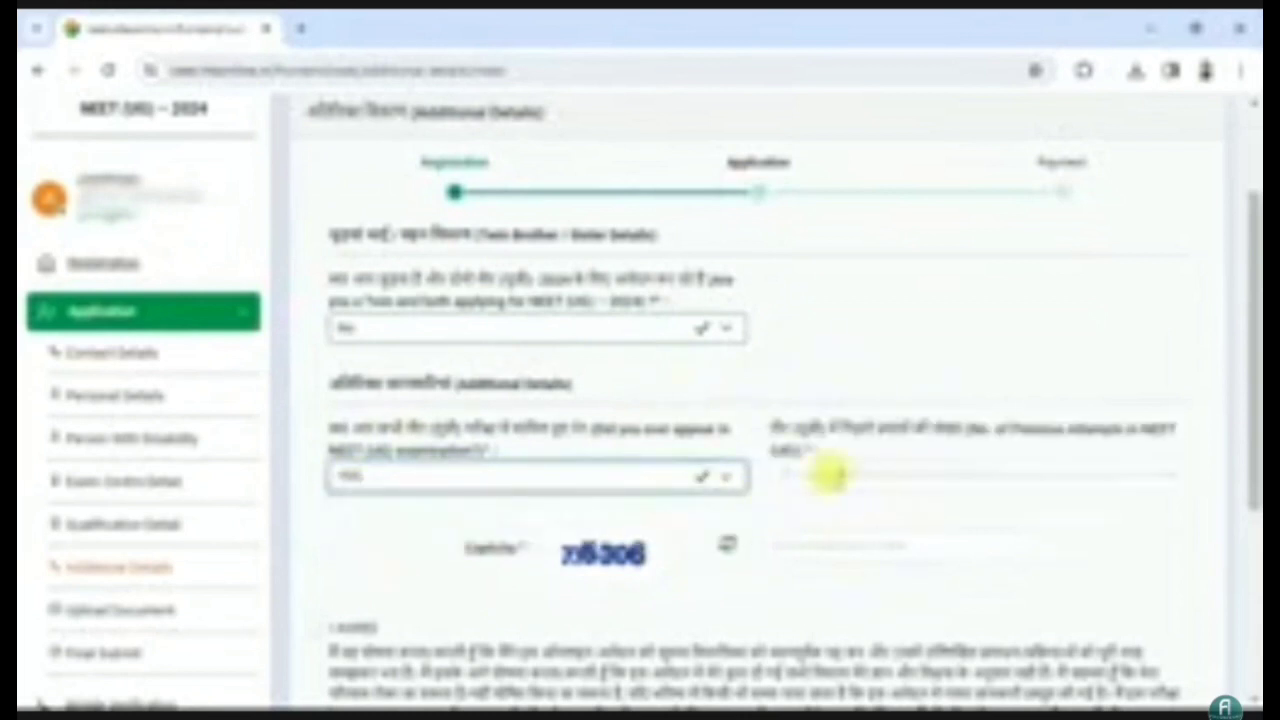
left_click(832, 474)
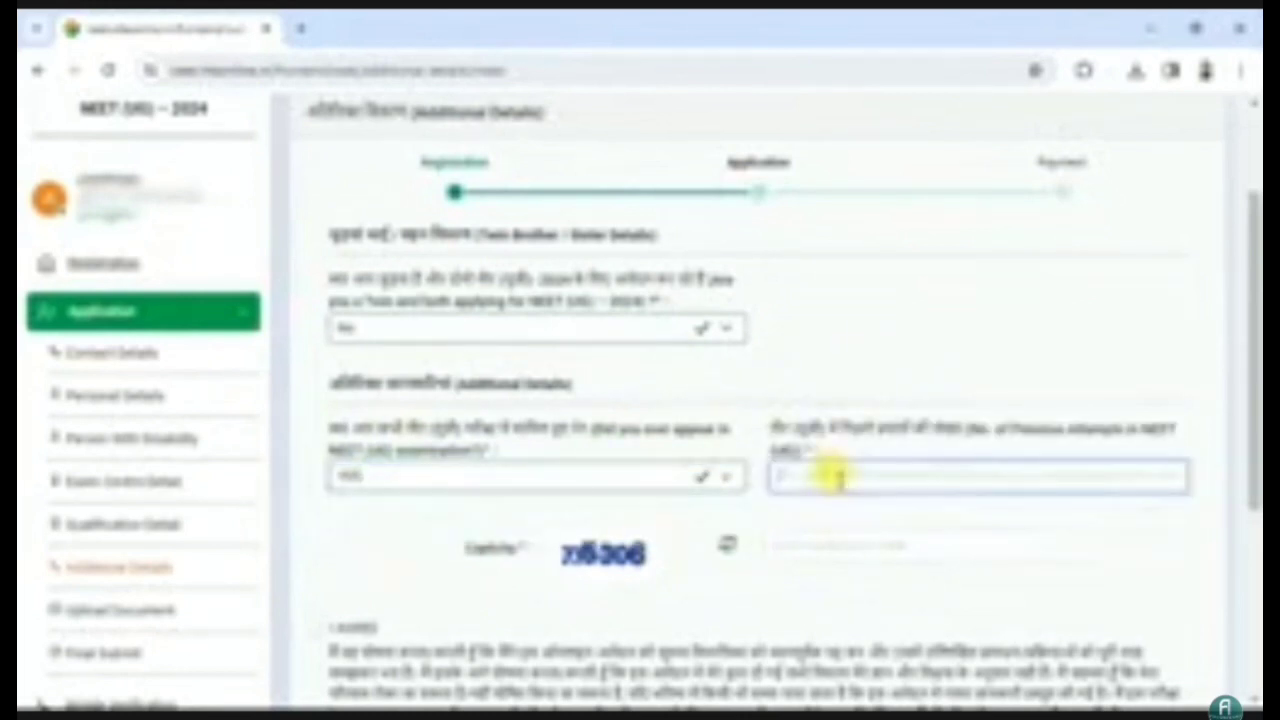
type("1")
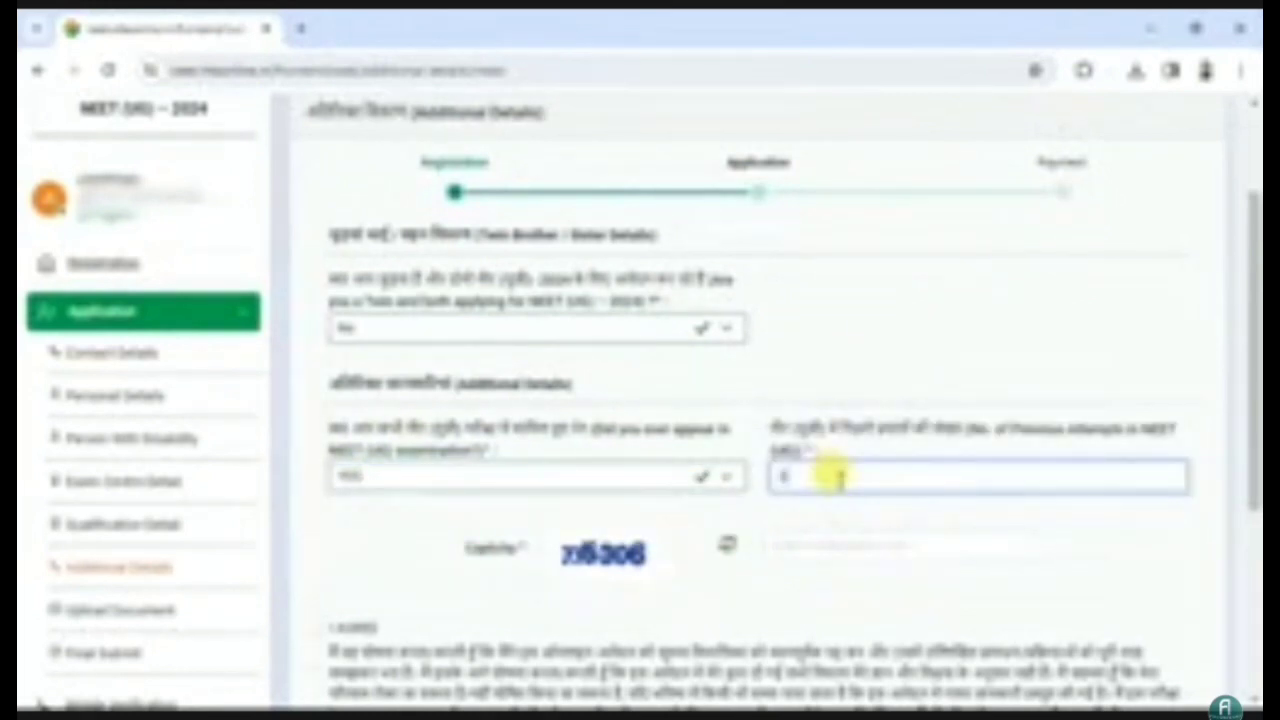
key("BackSpace")
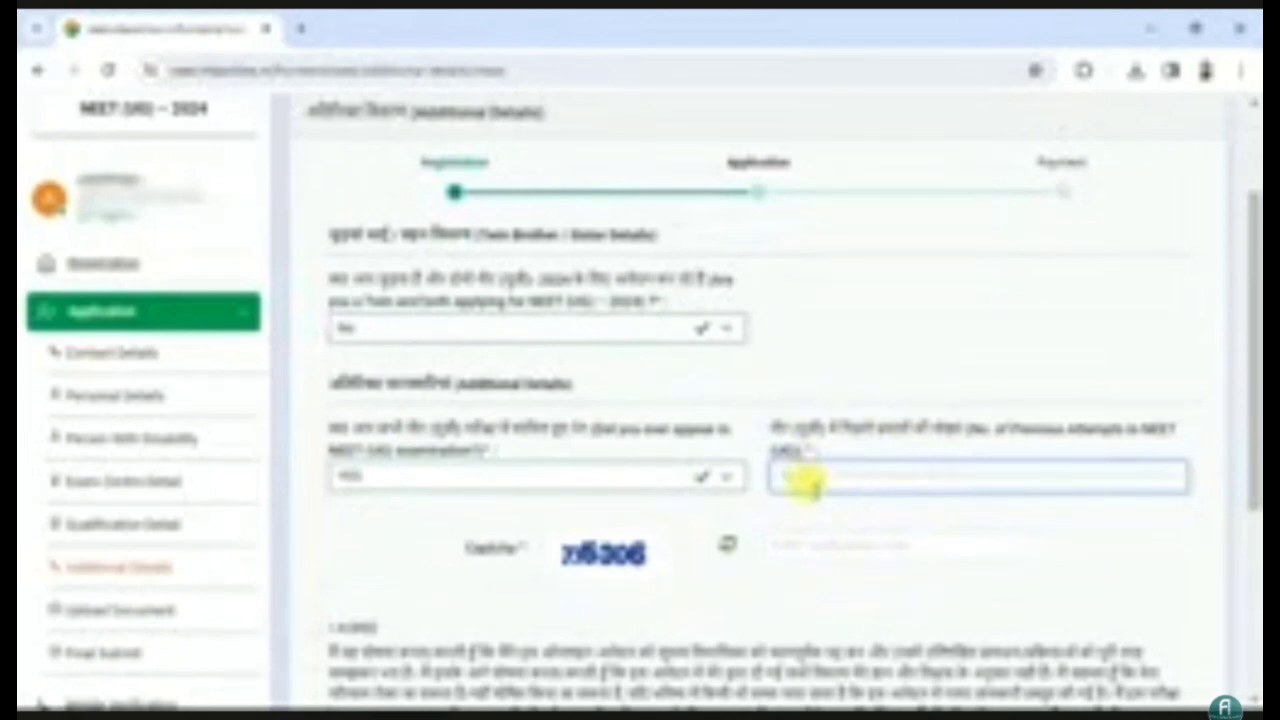
type("2")
Change the previous NEET (UG) appearance answer to NO and enter the displayed captcha
left_click(605, 480)
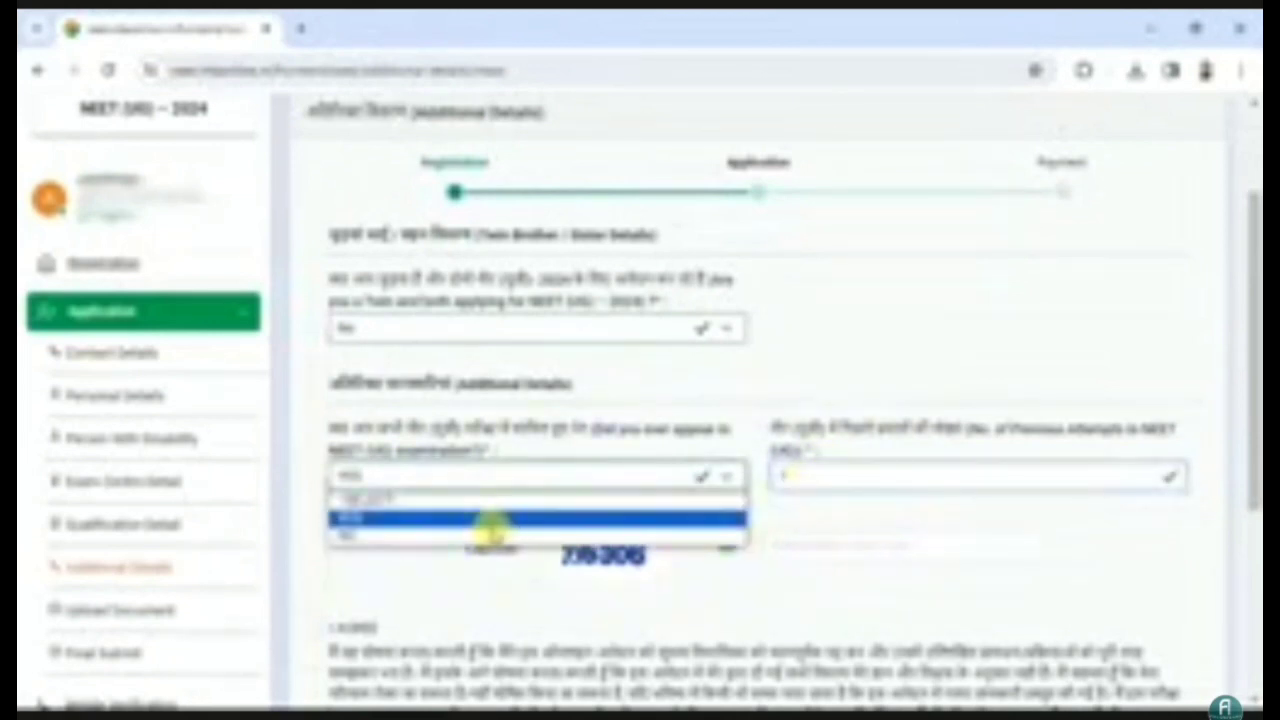
left_click(470, 540)
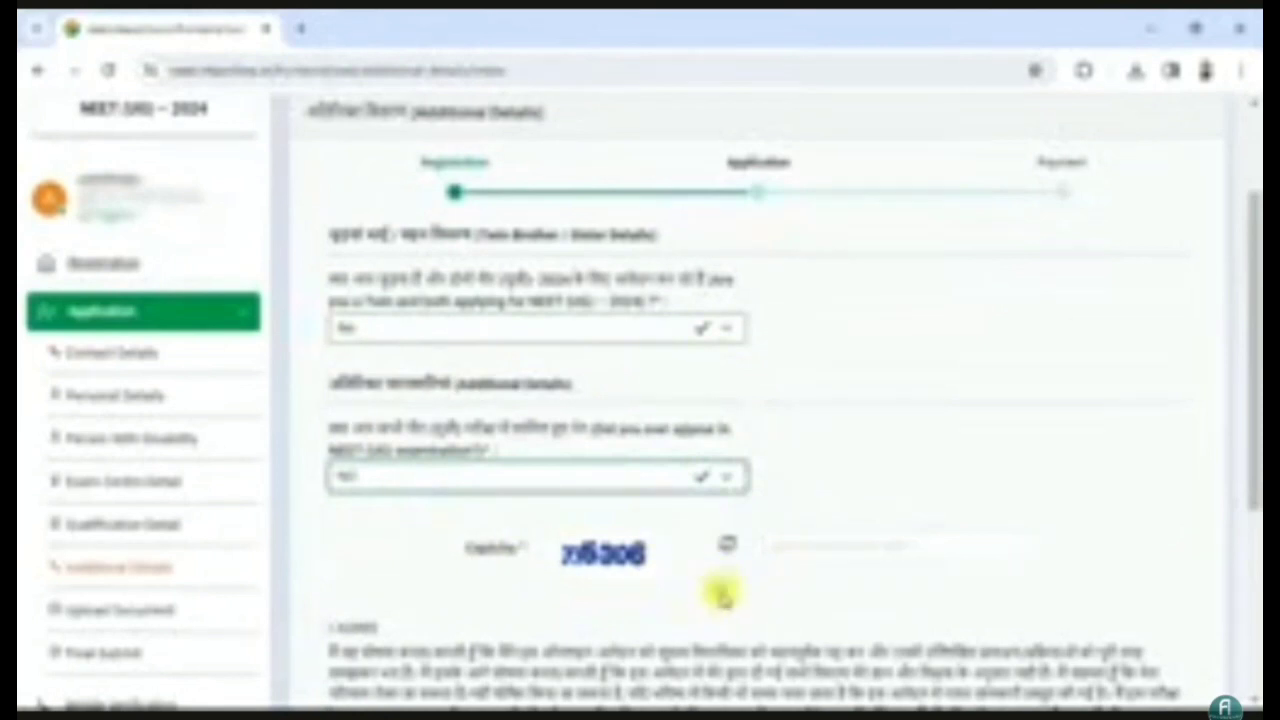
left_click(838, 540)
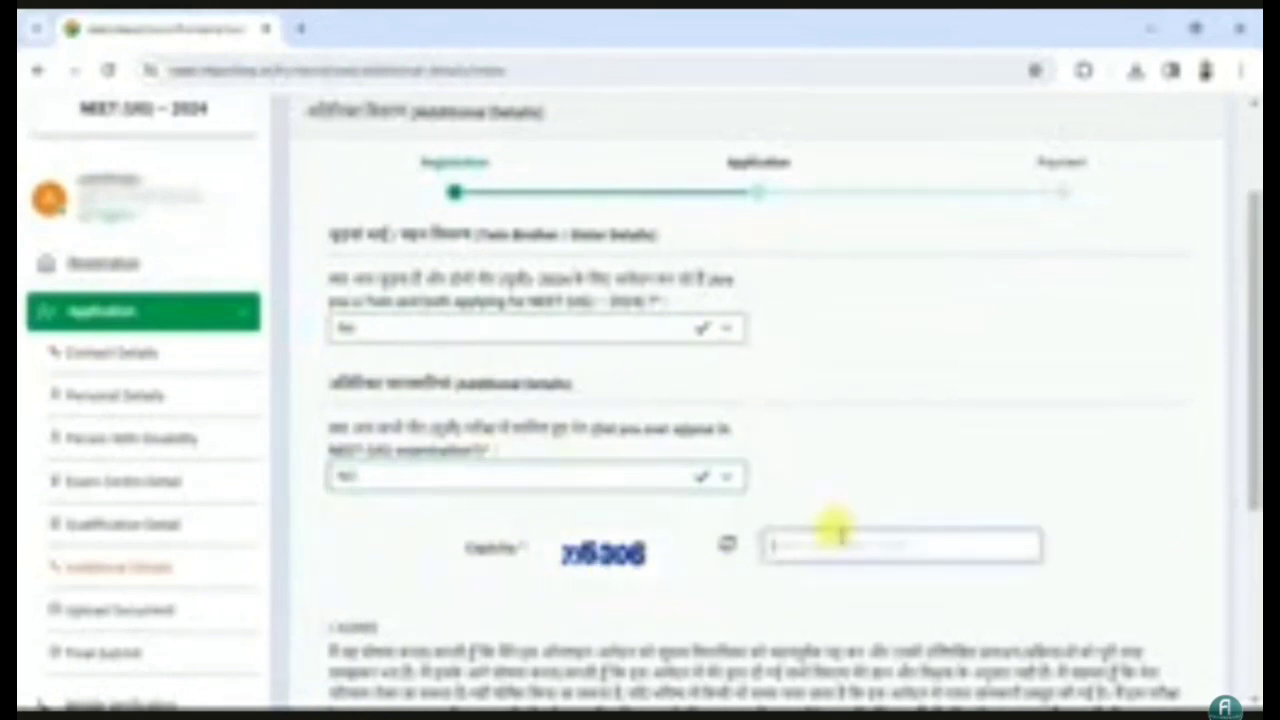
type("7f6306")
Accept the I AGREE declaration and save the Additional Details to continue to the document upload
scroll(838, 535, "down", 3)
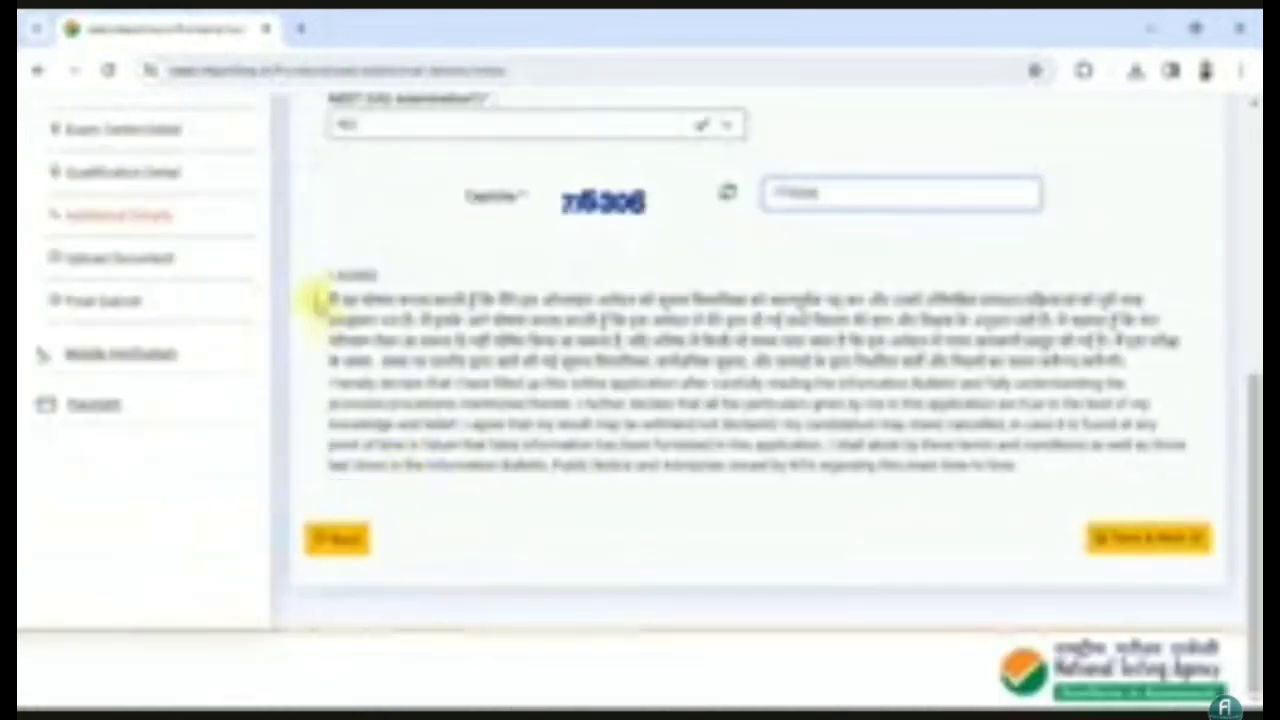
left_click(314, 275)
left_click(1126, 543)
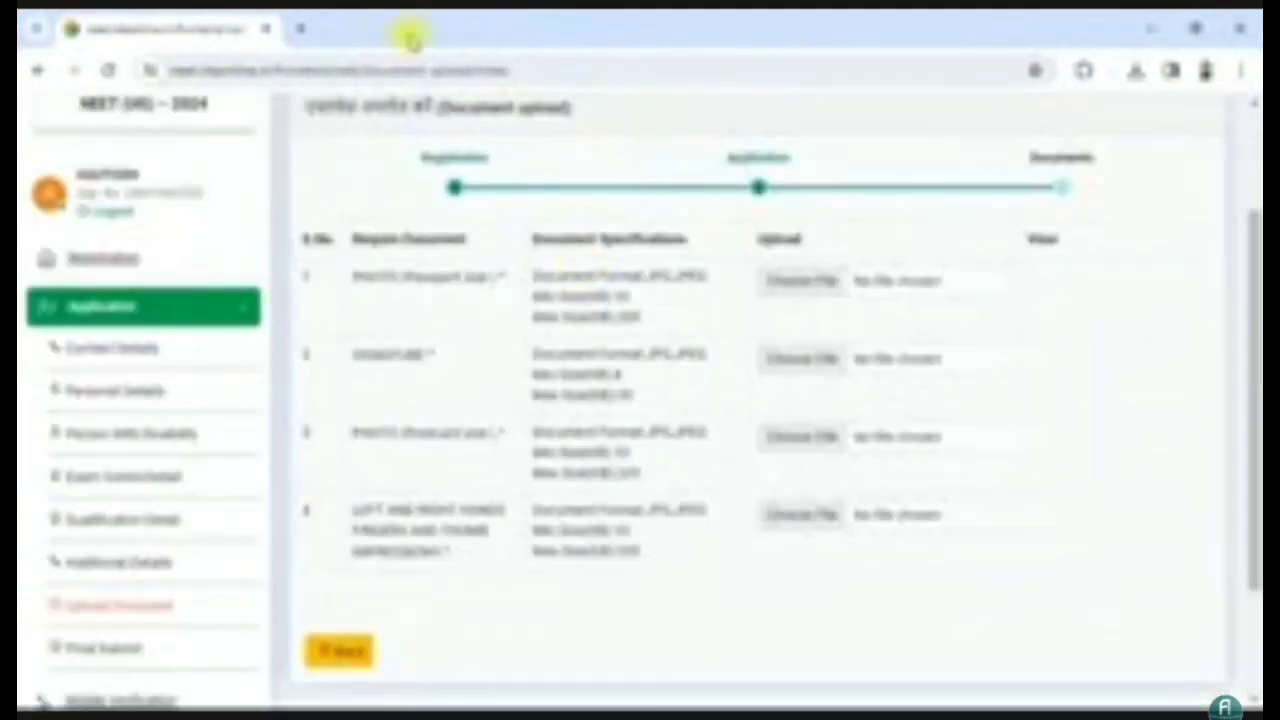
Examine the document upload requirements for the passport size photo and the signature, including file format and size limits
left_click_drag(428, 107, 558, 120)
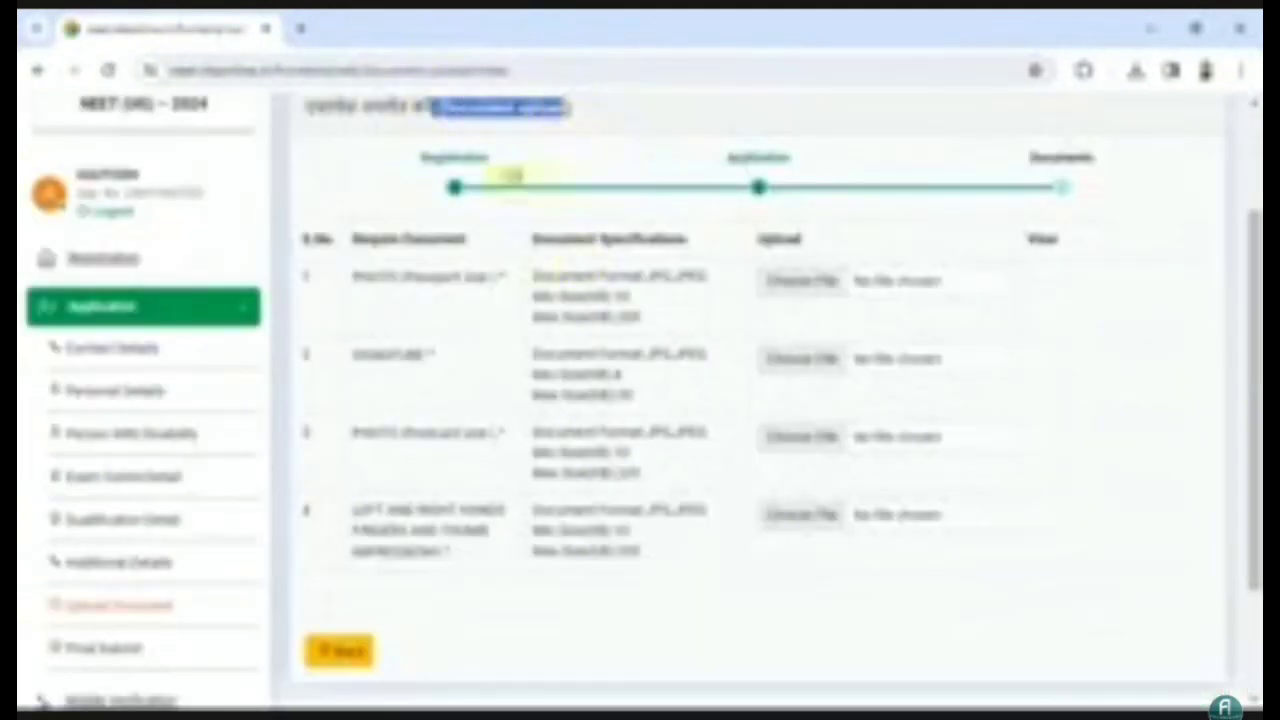
left_click(345, 183)
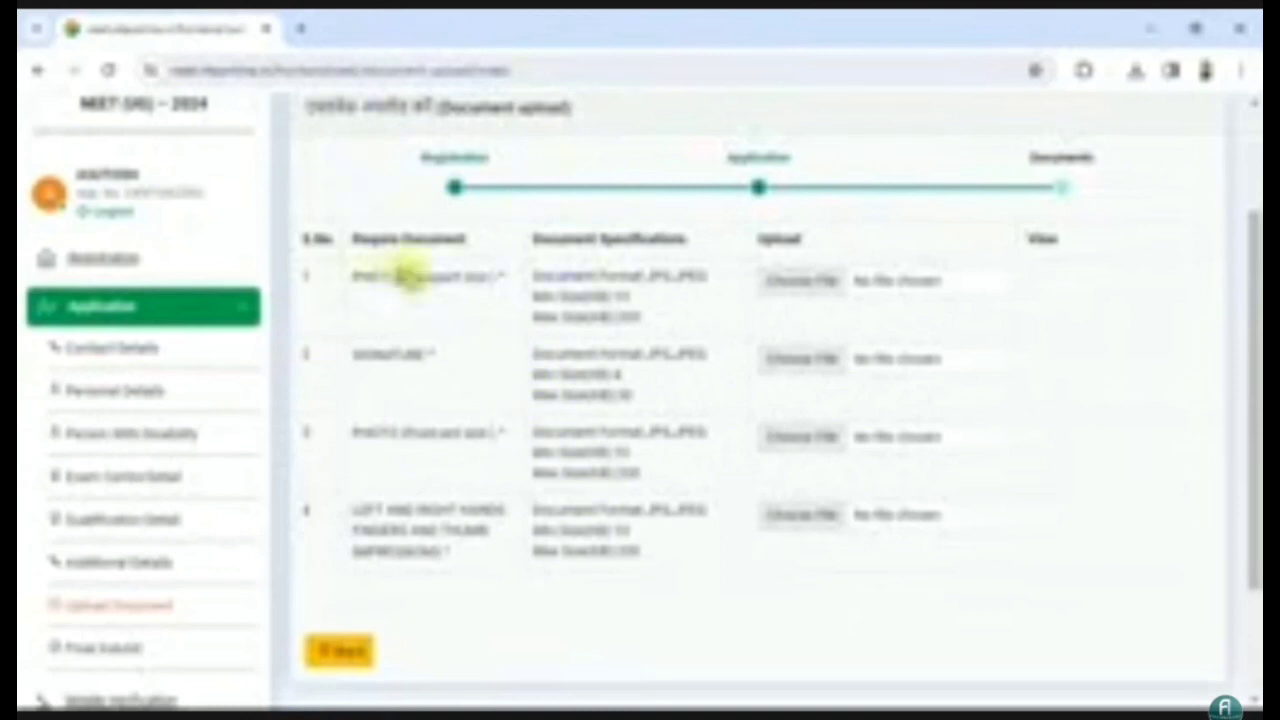
left_click_drag(400, 277, 491, 277)
left_click(482, 280)
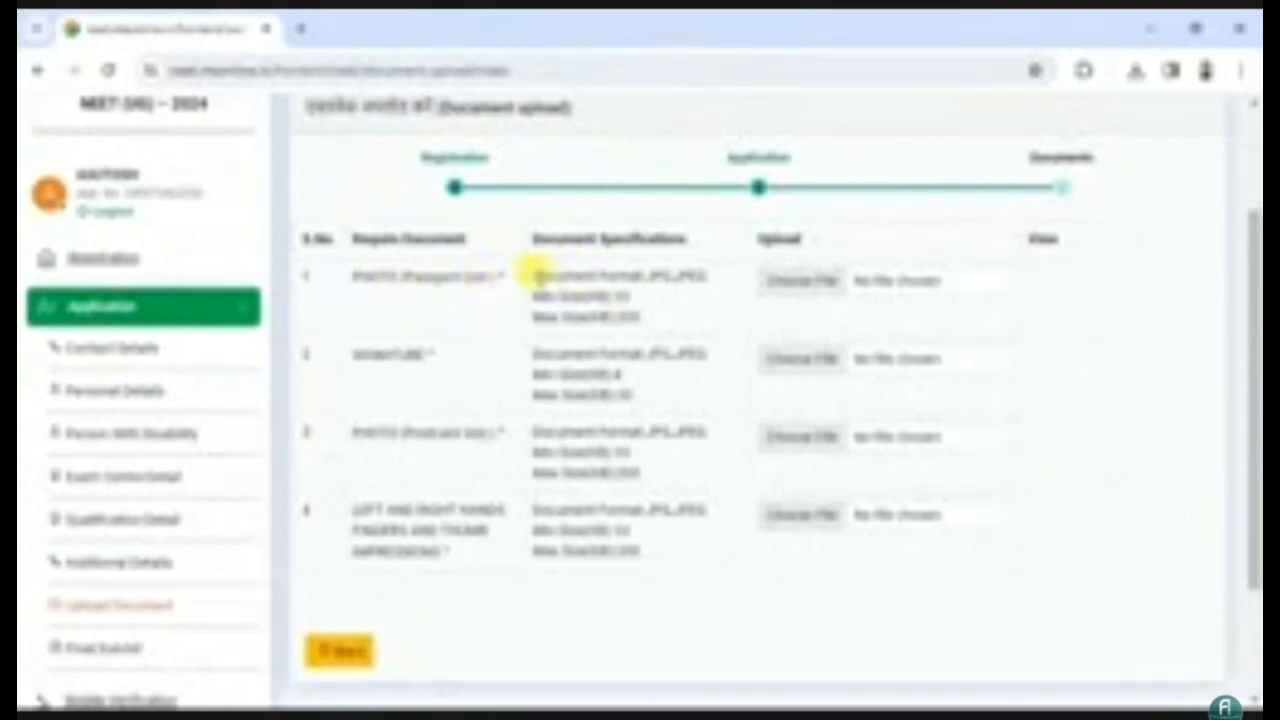
left_click_drag(529, 271, 588, 316)
left_click(588, 316)
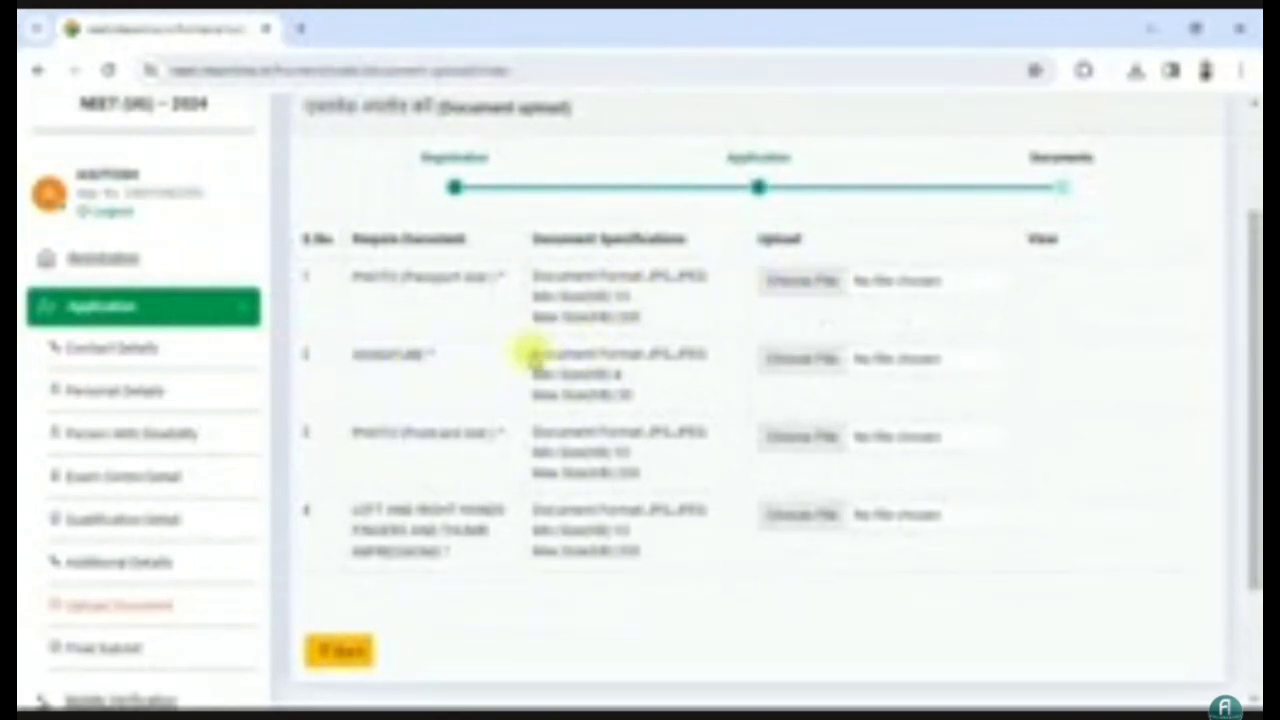
left_click_drag(529, 351, 593, 380)
left_click(593, 380)
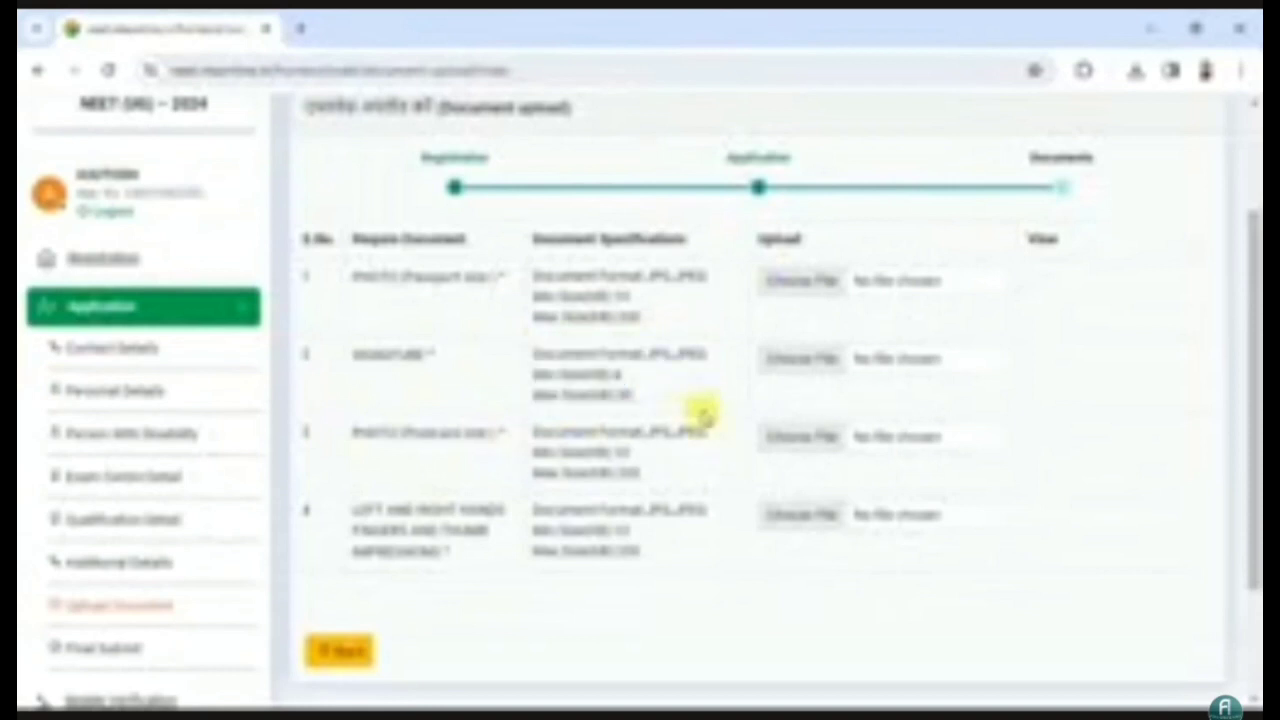
Examine the postcard size photo's format and size limits and compare them with those of the passport size photo
left_click_drag(350, 430, 447, 433)
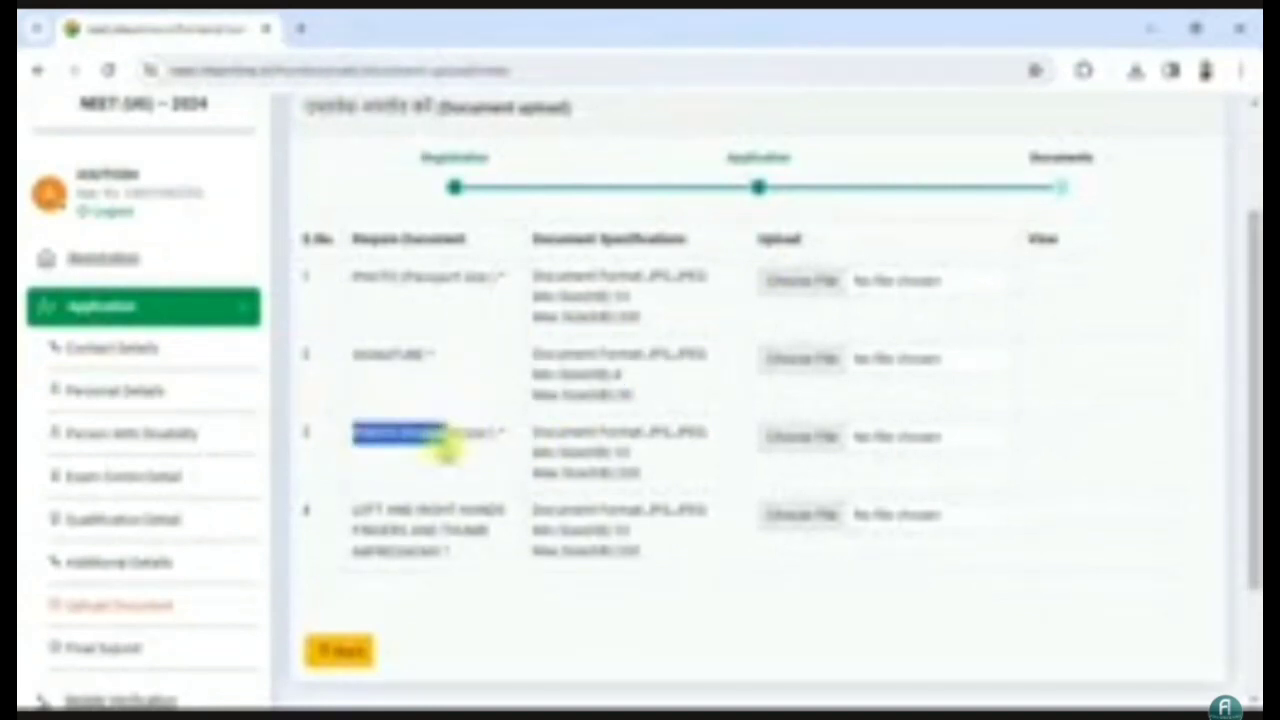
left_click_drag(535, 431, 600, 470)
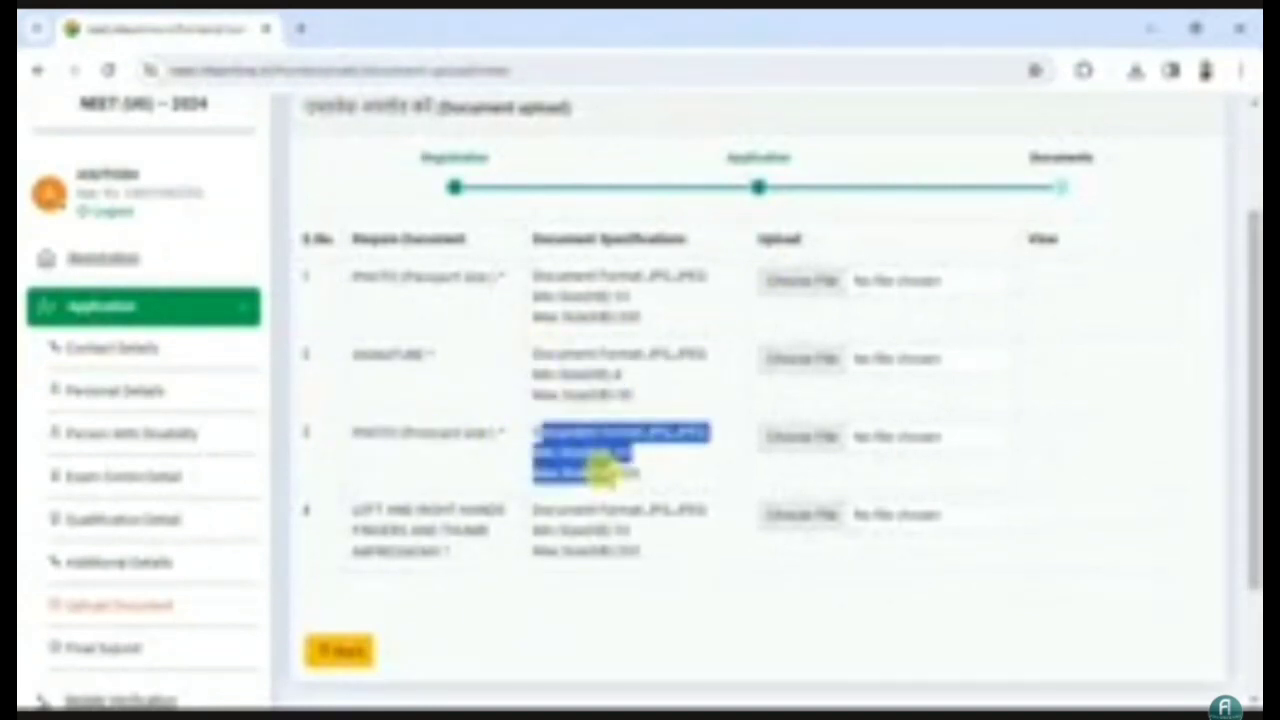
left_click(608, 476)
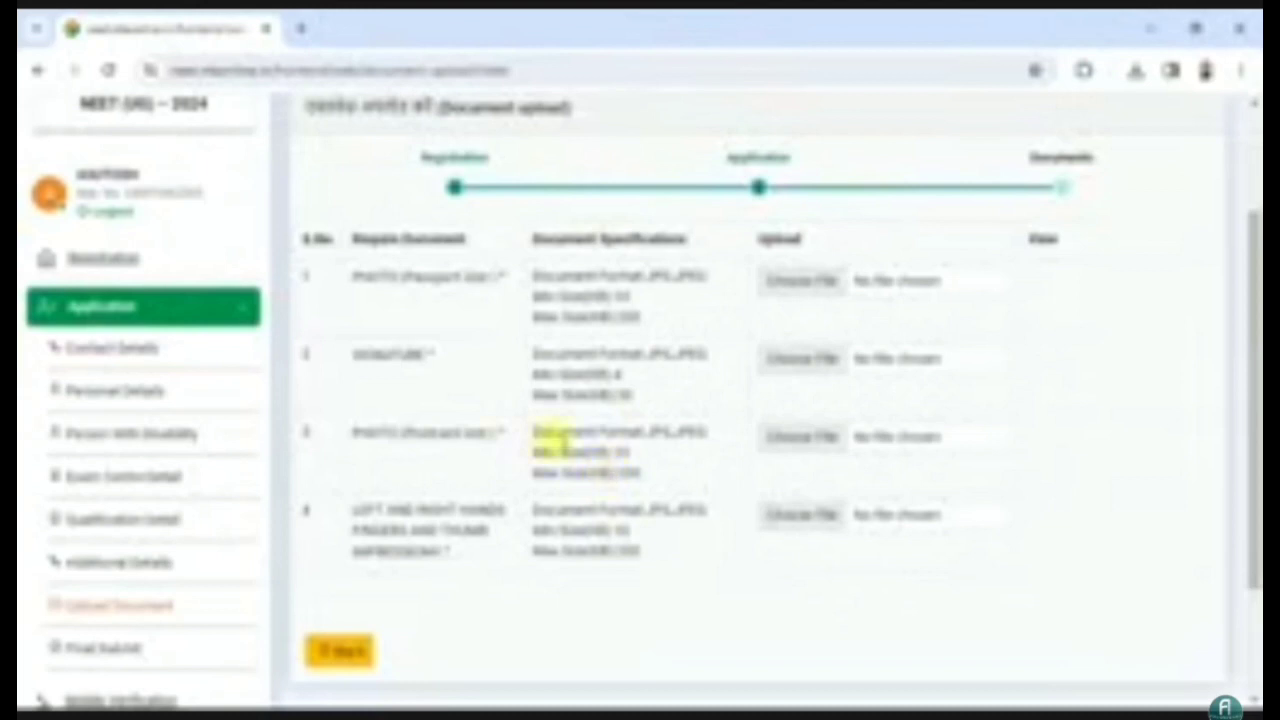
left_click_drag(530, 433, 614, 463)
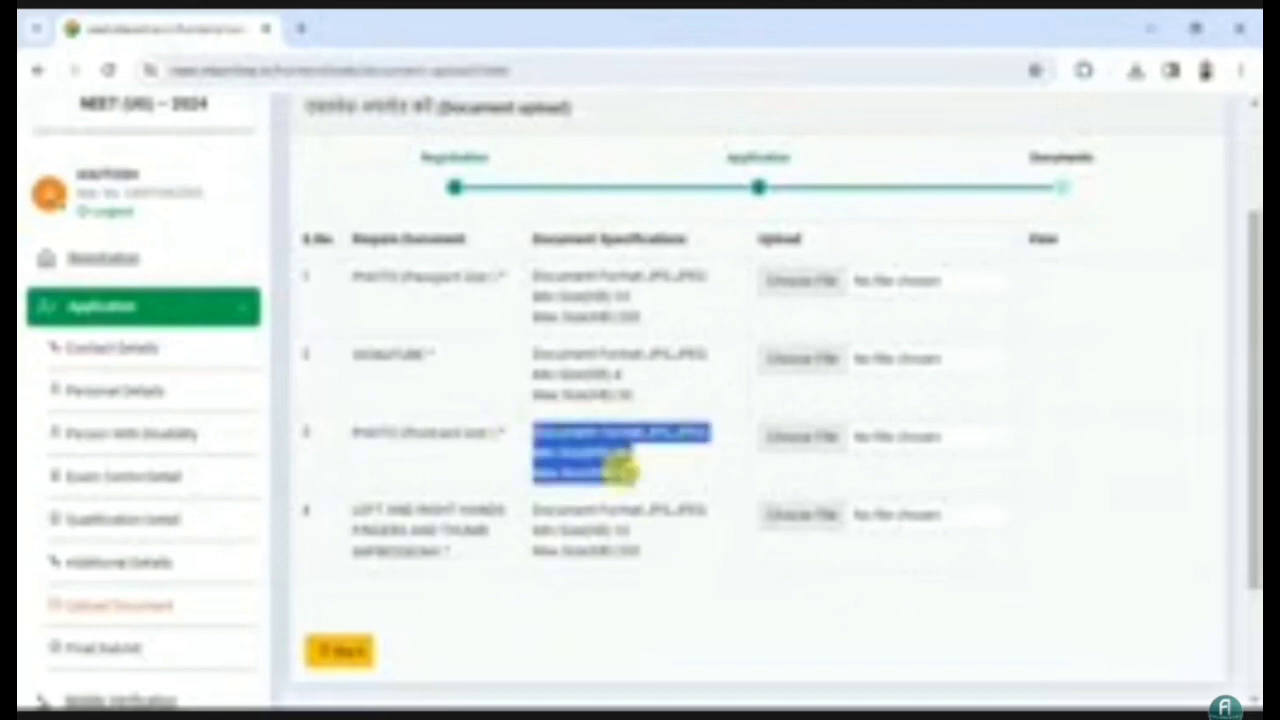
left_click_drag(495, 433, 612, 458)
left_click(610, 455)
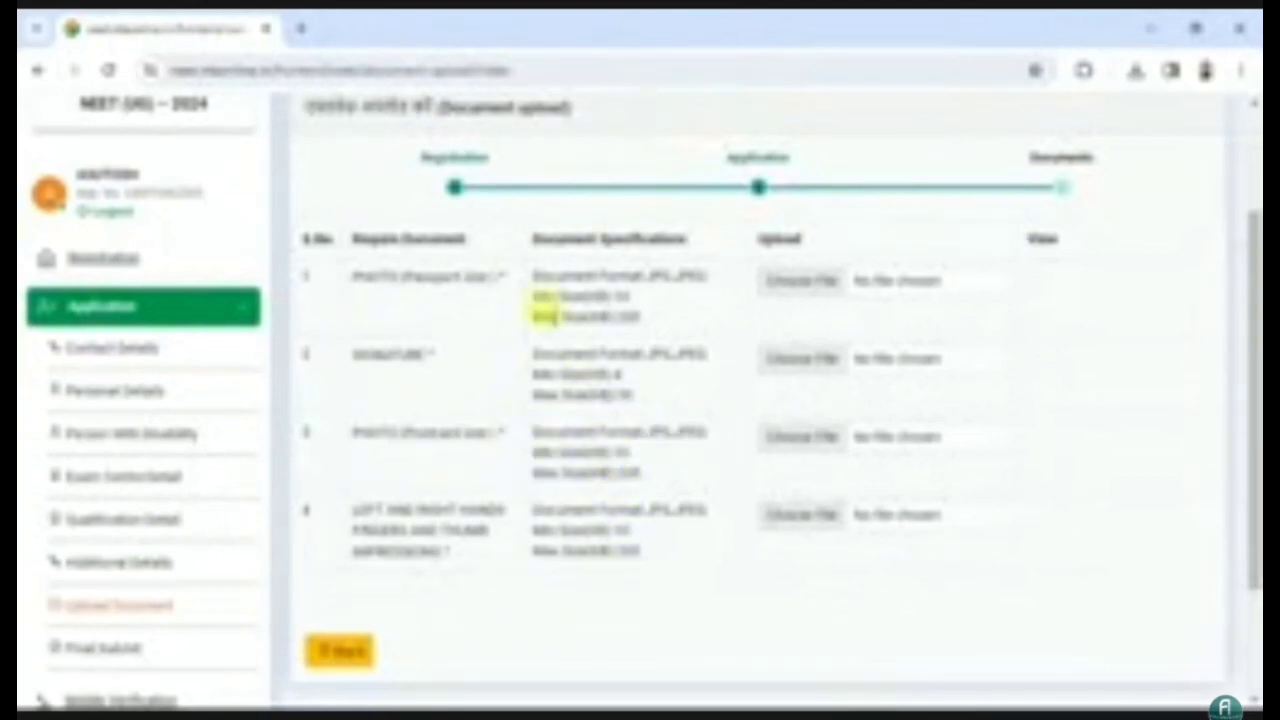
left_click_drag(531, 269, 612, 335)
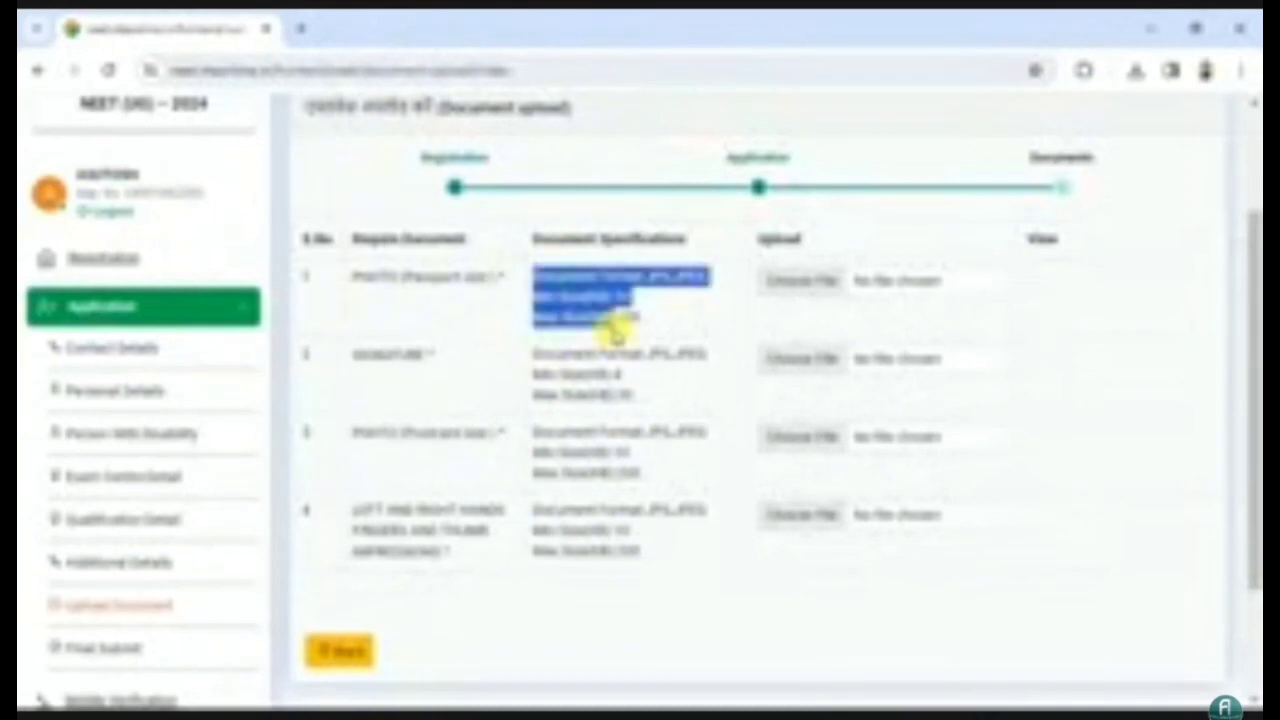
left_click(580, 290)
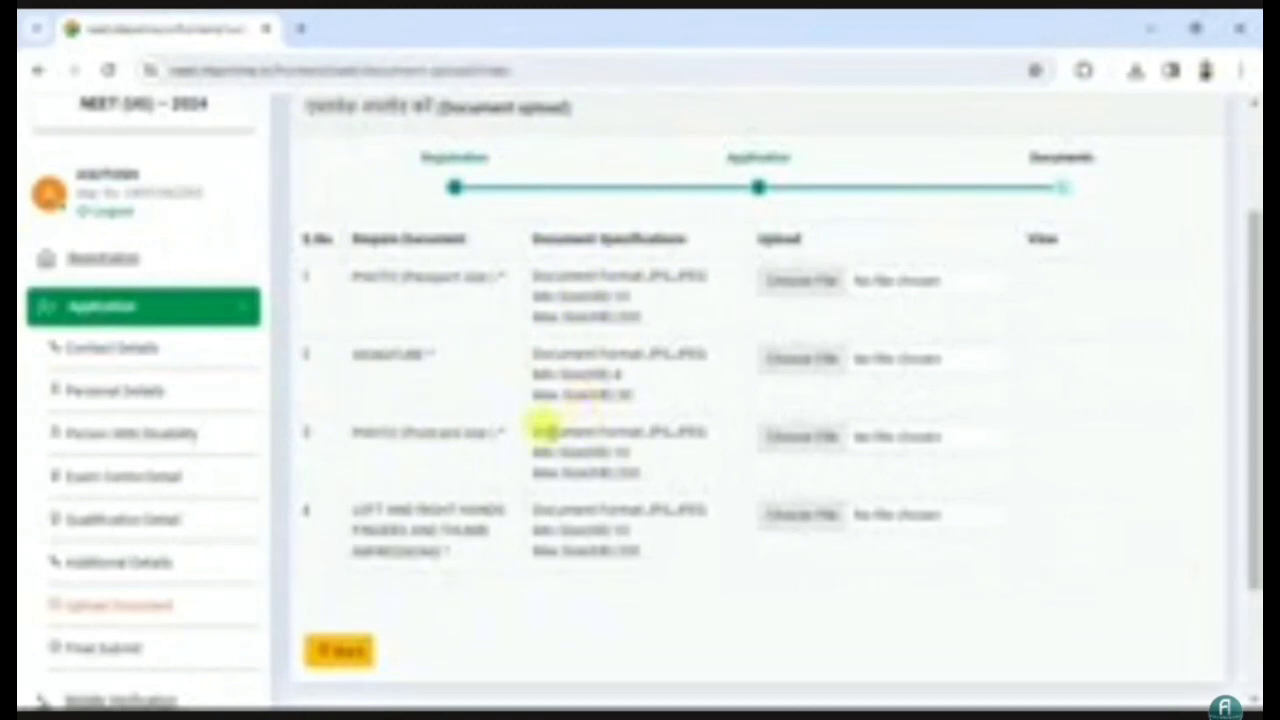
left_click_drag(540, 430, 596, 465)
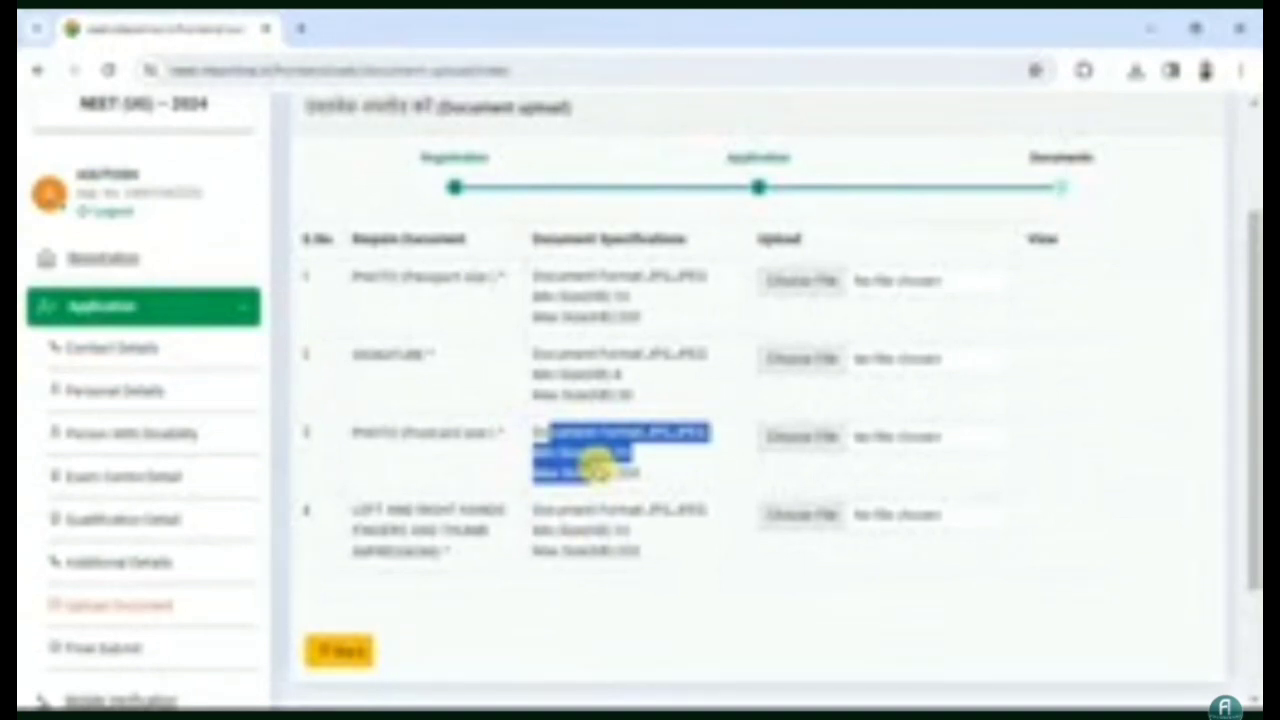
Upload the passport size photo, signature, postcard size photo and fingers and thumb impressions, and save them to continue to the application review
left_click(596, 465)
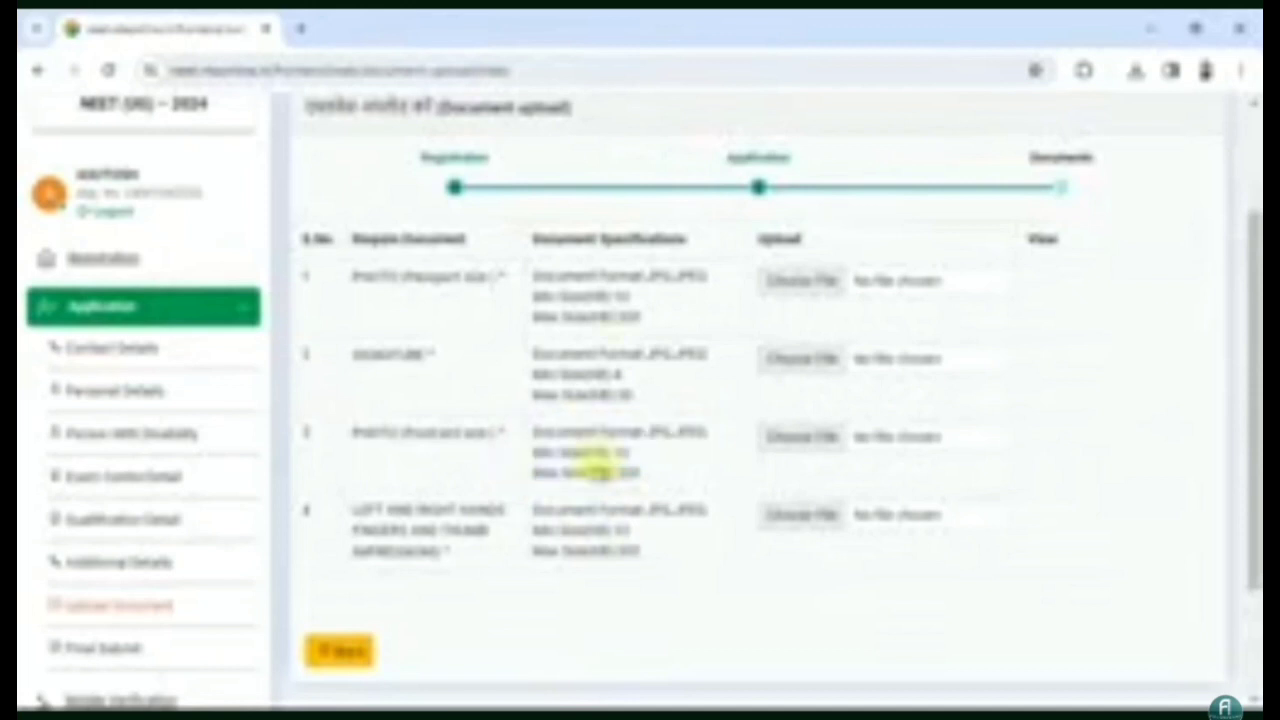
left_click_drag(350, 505, 452, 557)
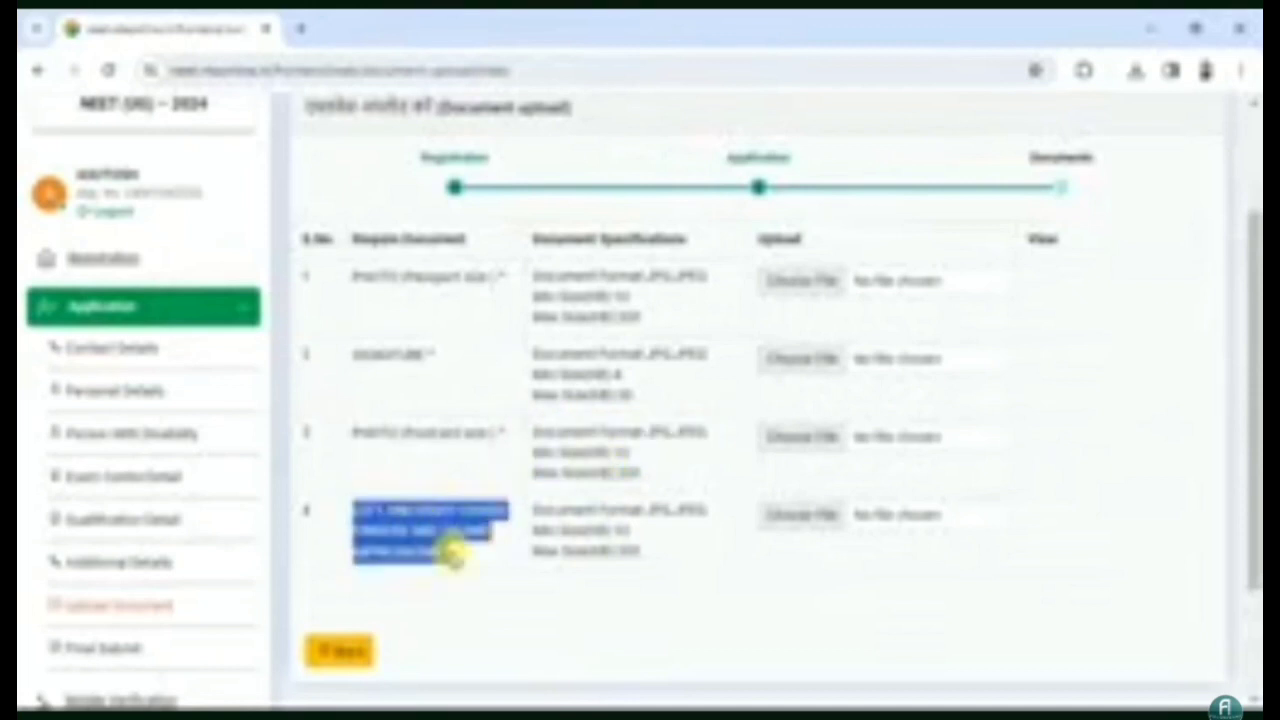
left_click(452, 557)
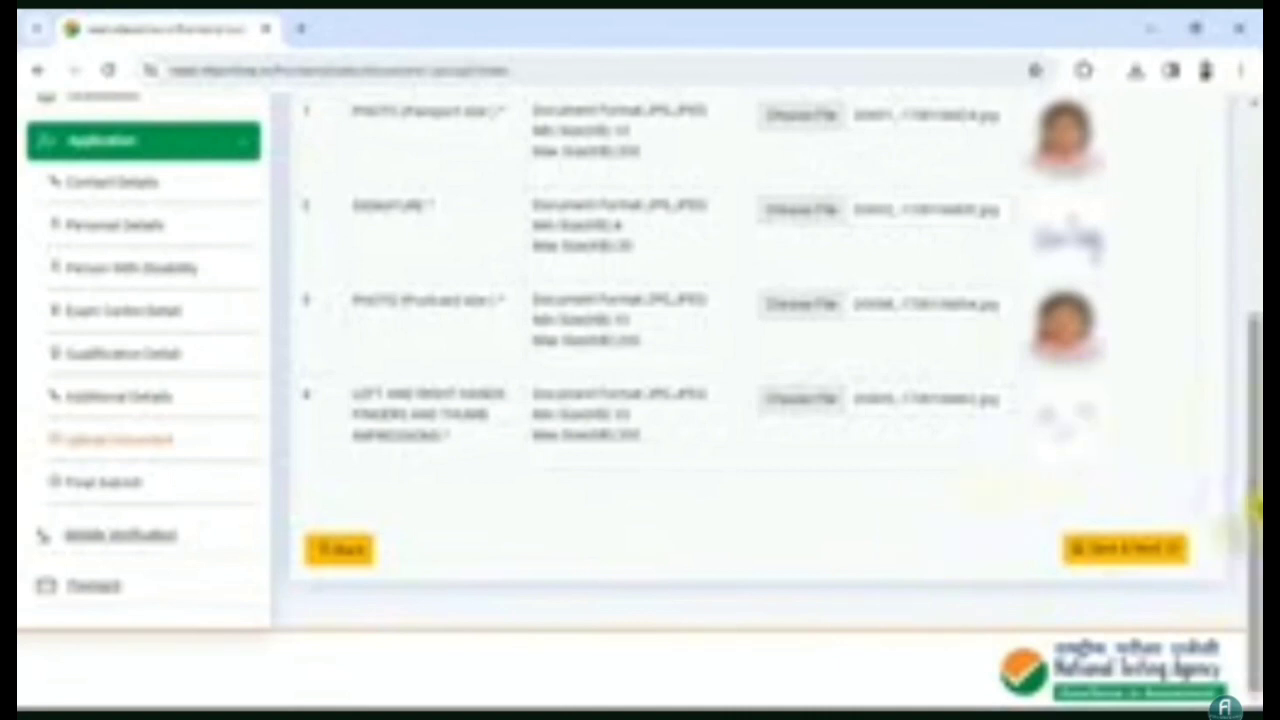
left_click(1098, 548)
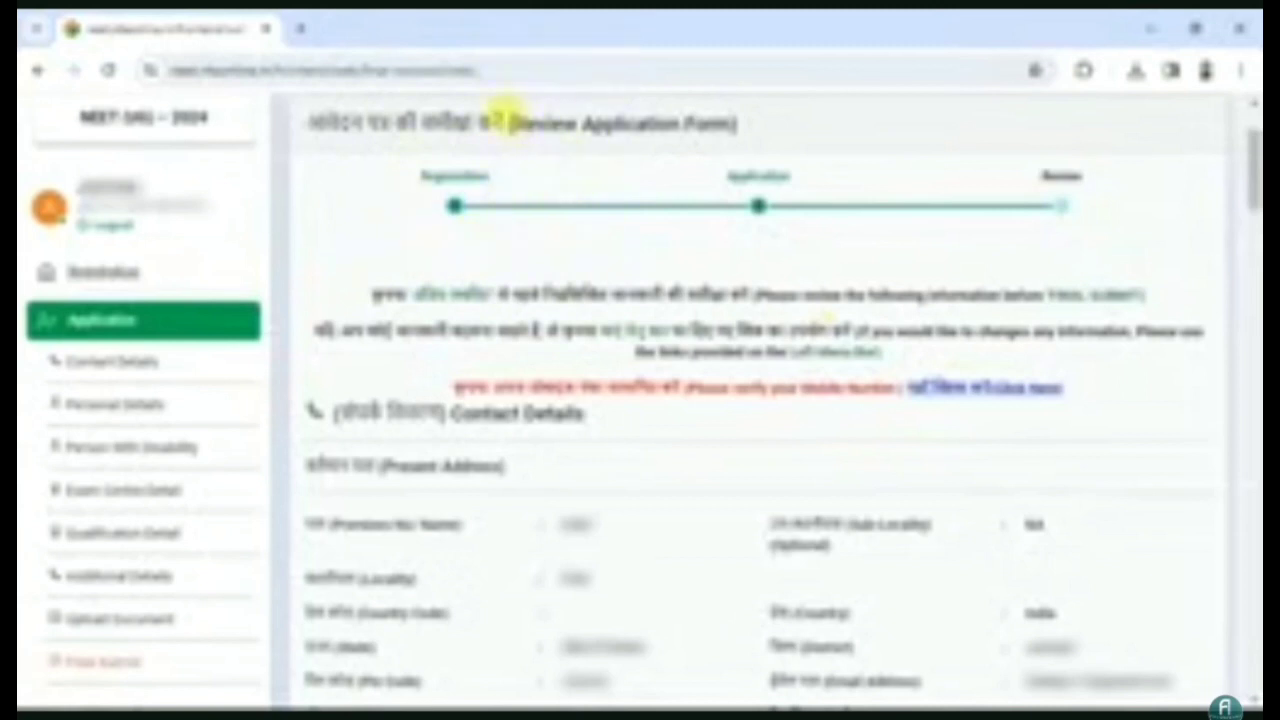
Start verifying the mobile number from the application review with country code 91, enter the displayed captcha and send the OTP
left_click_drag(507, 118, 708, 118)
left_click(710, 122)
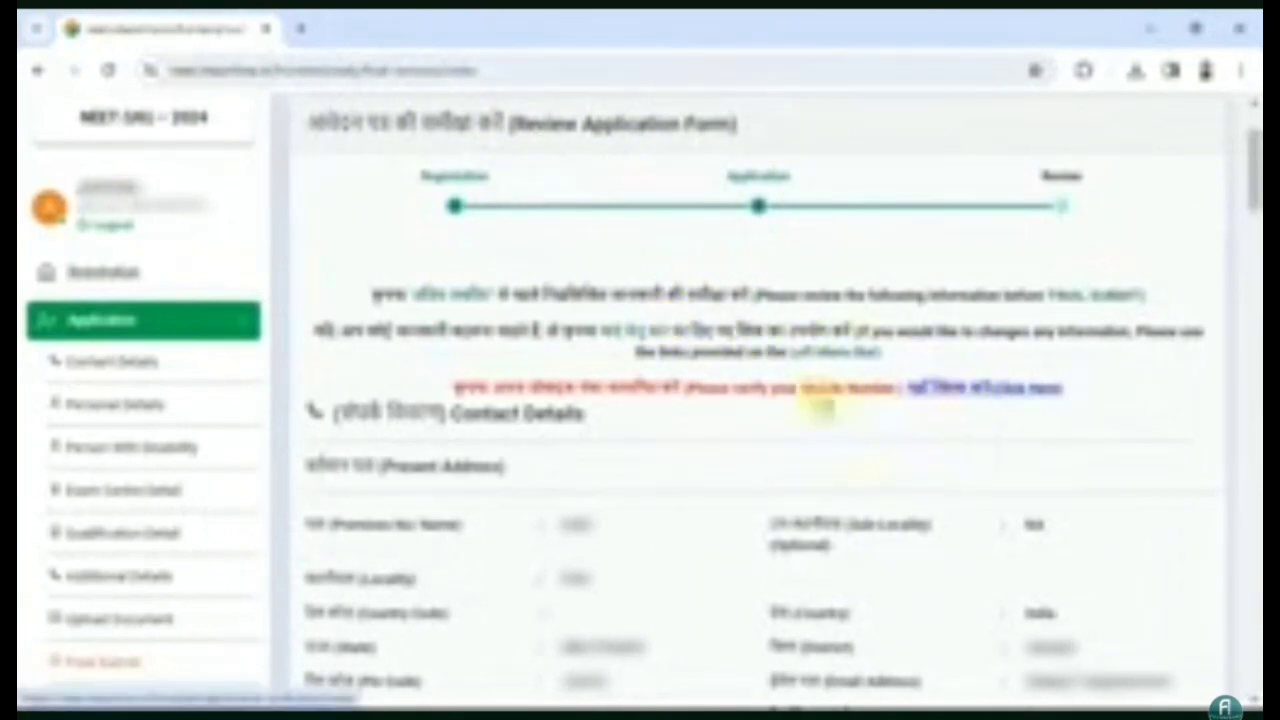
left_click_drag(500, 385, 708, 388)
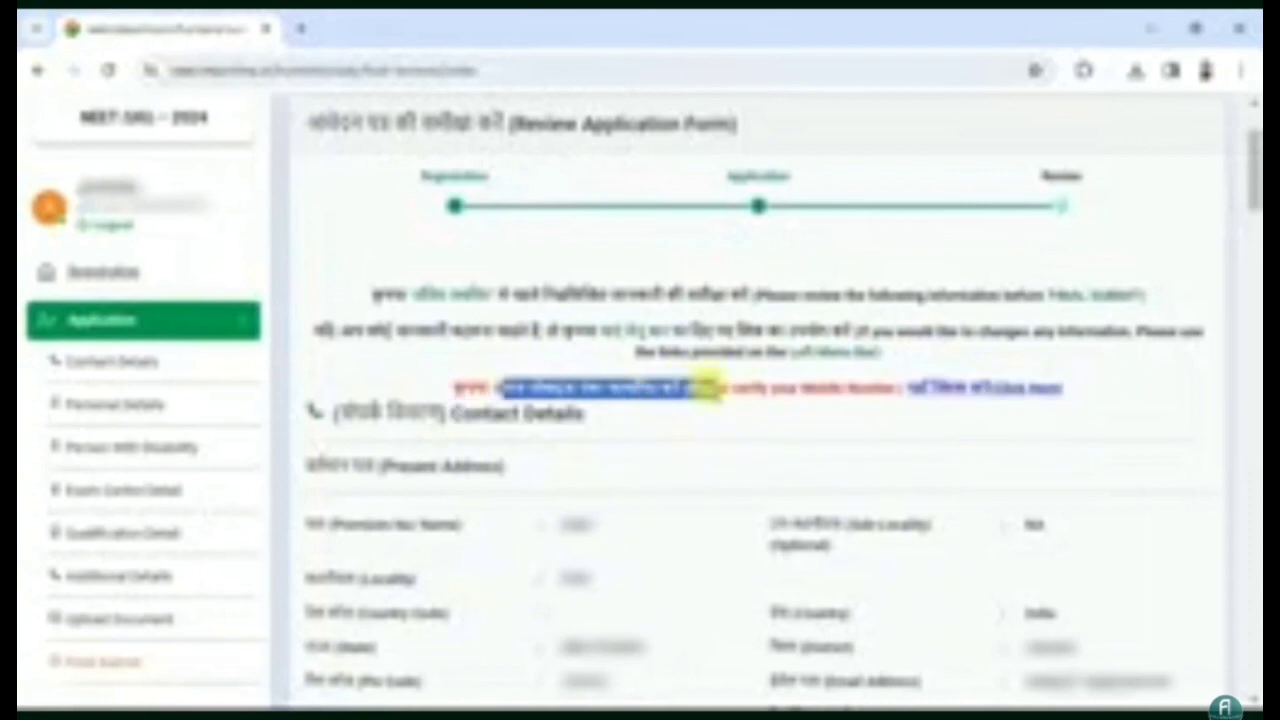
left_click(716, 388)
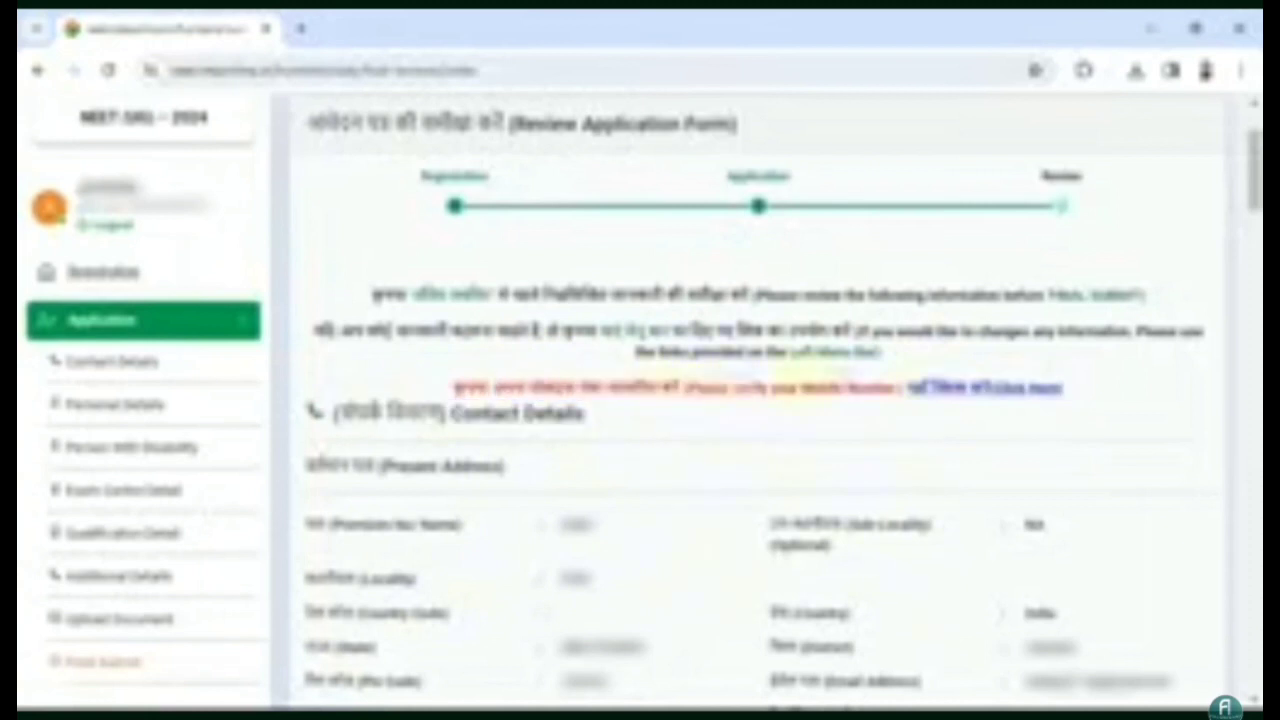
left_click(943, 393)
left_click(648, 328)
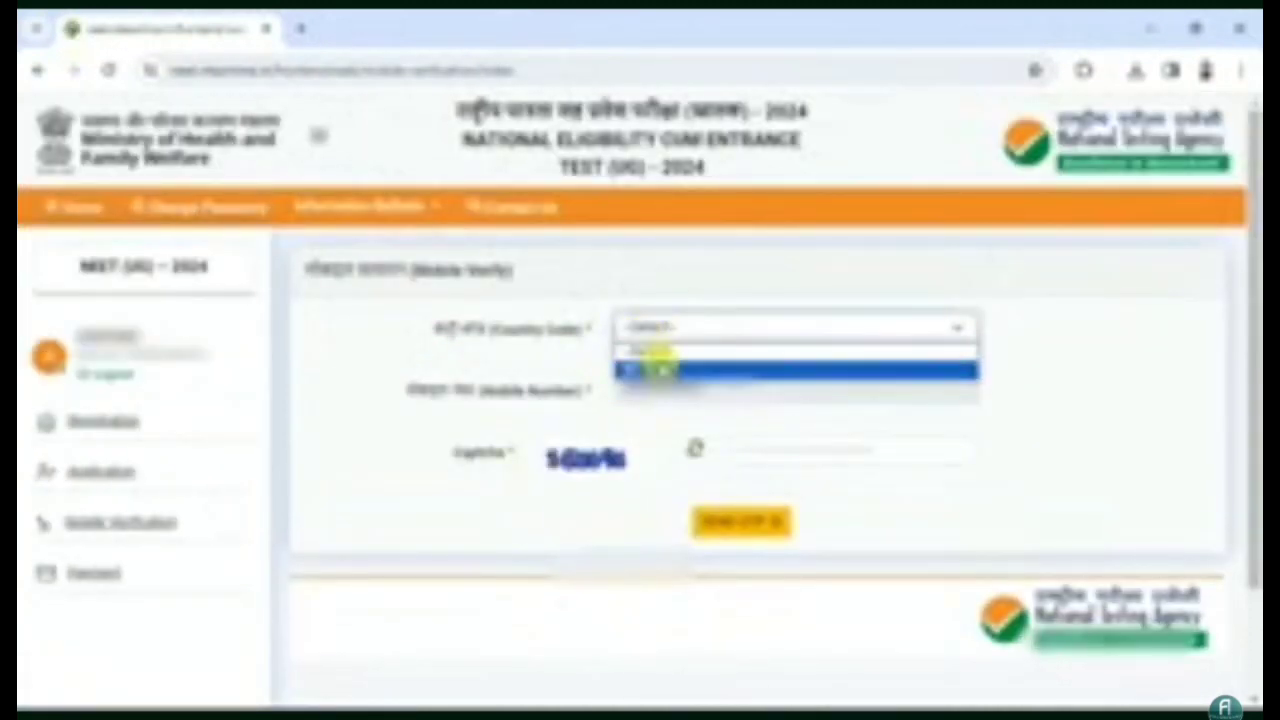
left_click(650, 367)
left_click(808, 451)
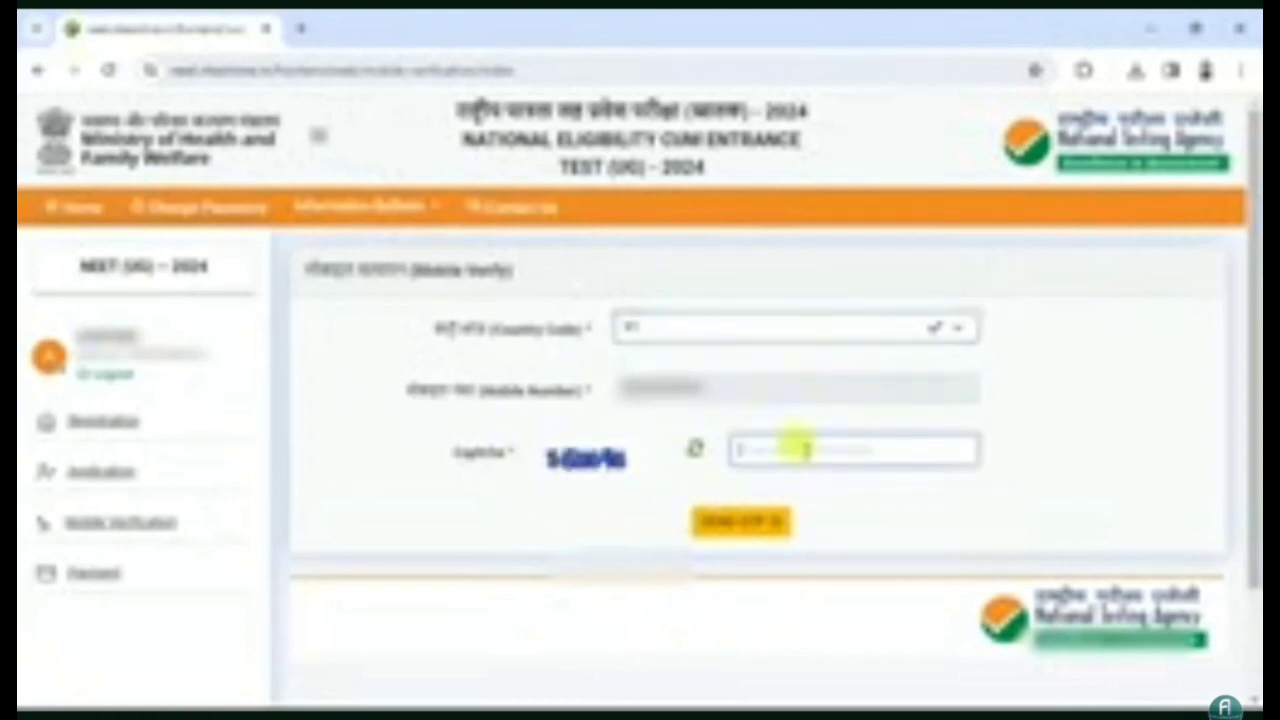
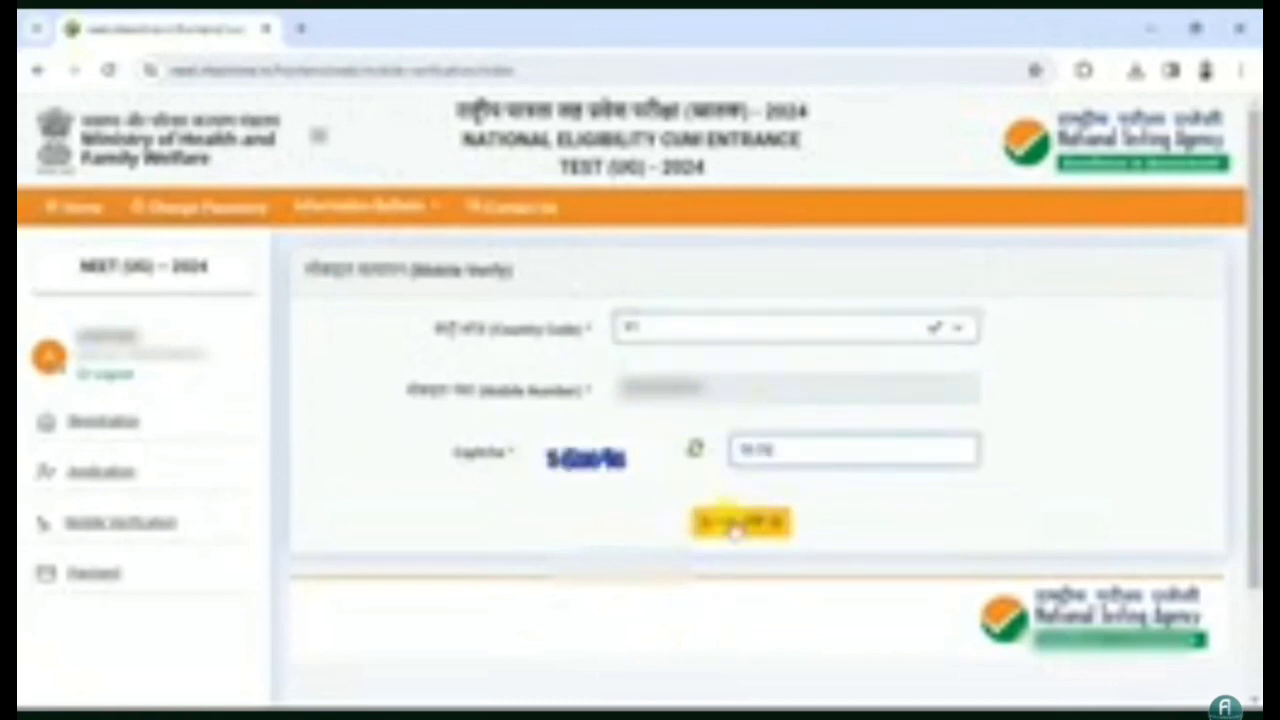
left_click(738, 523)
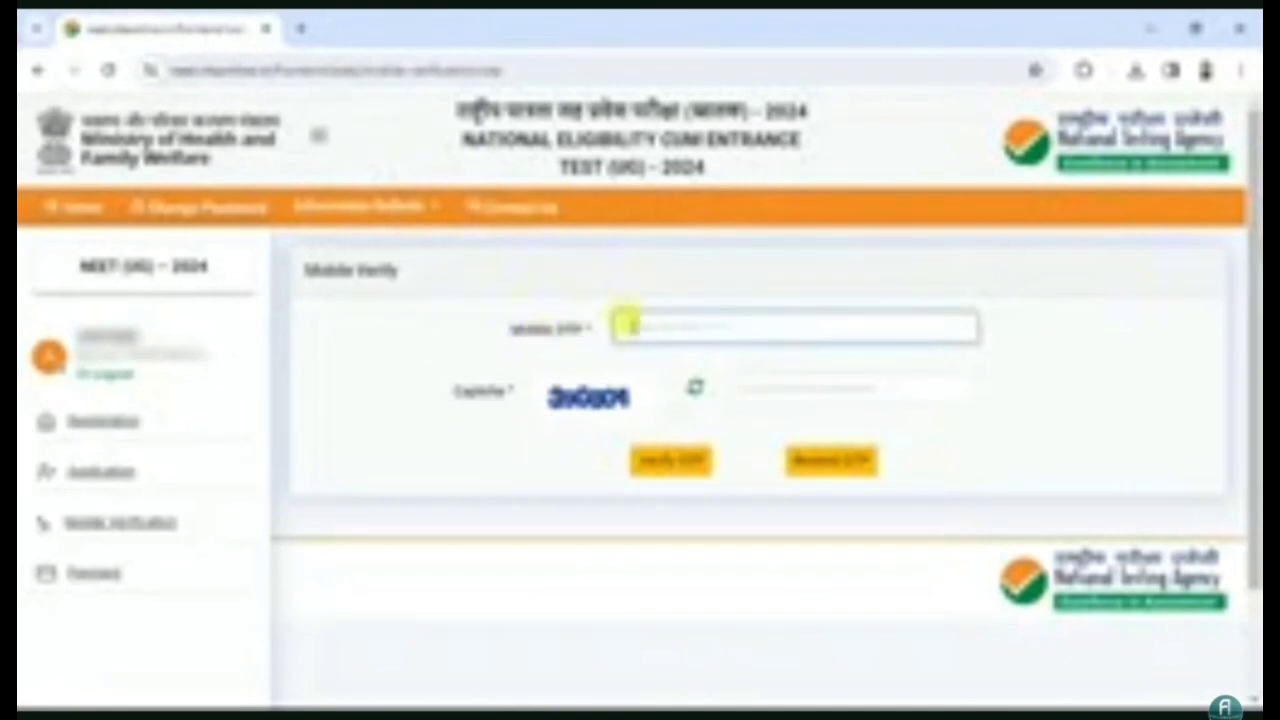
Enter the mobile OTP and captcha, verify the number and return to the application form review
left_click(795, 386)
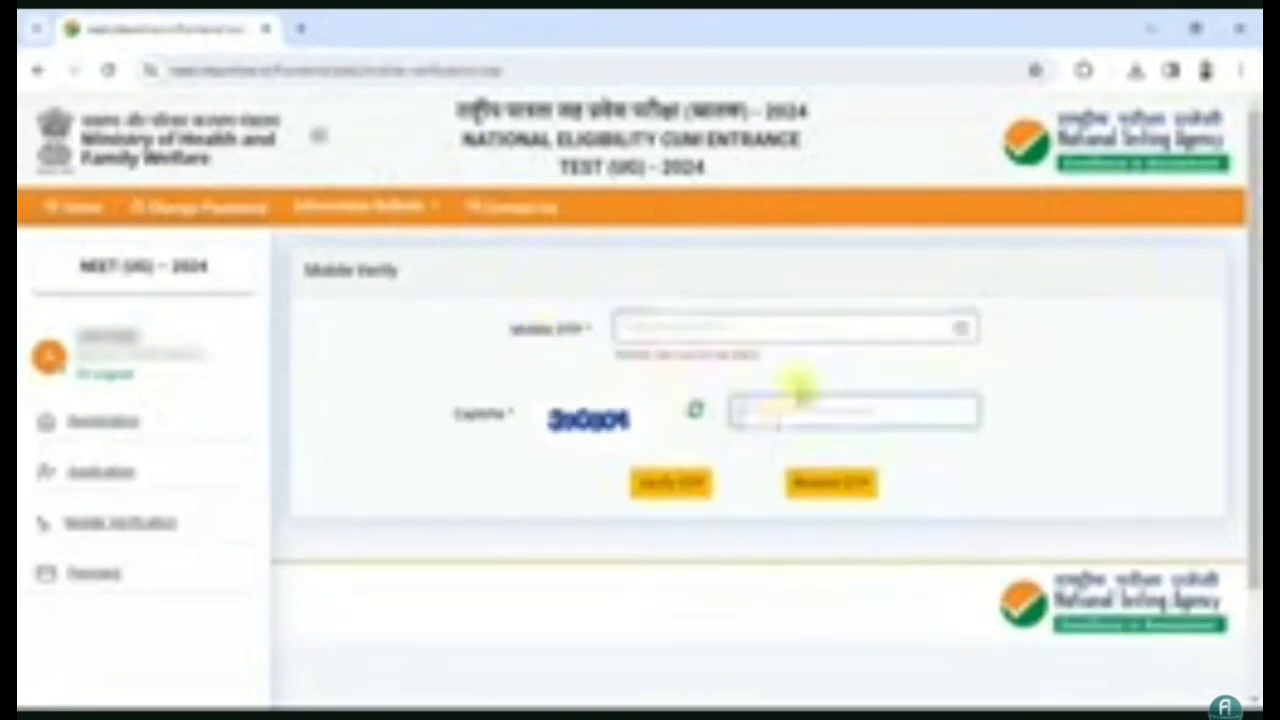
left_click(683, 498)
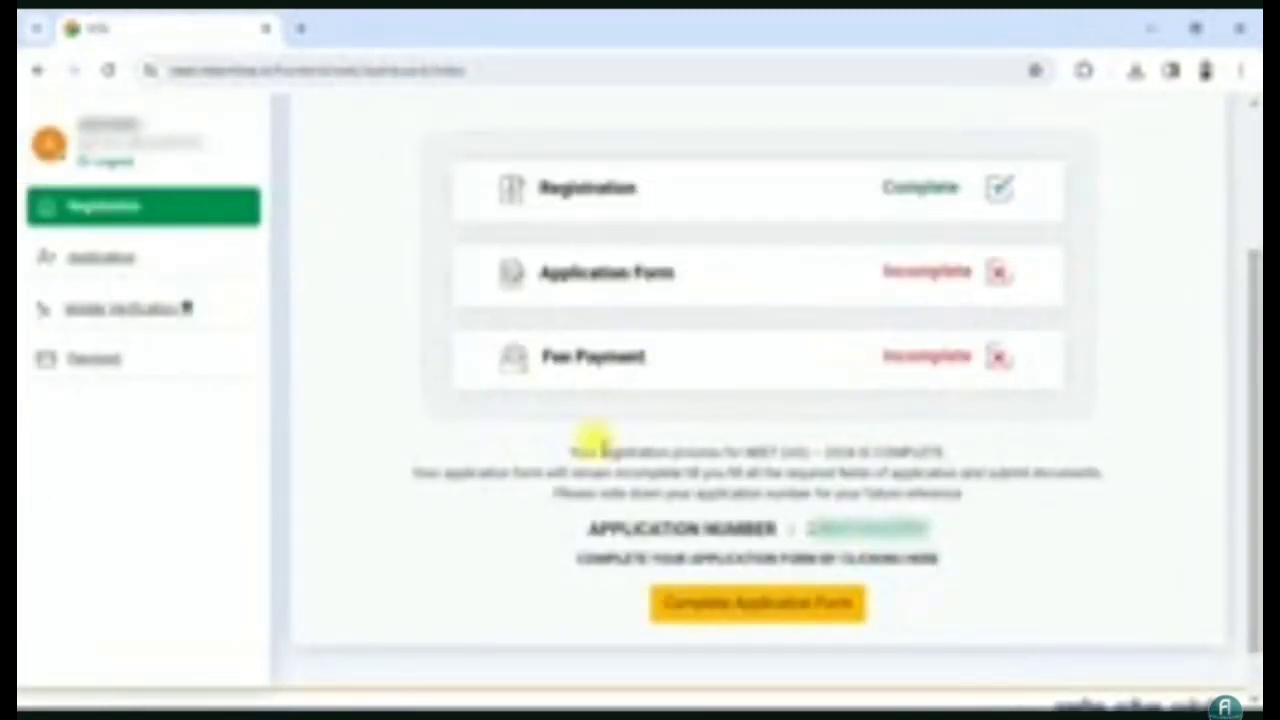
left_click(760, 605)
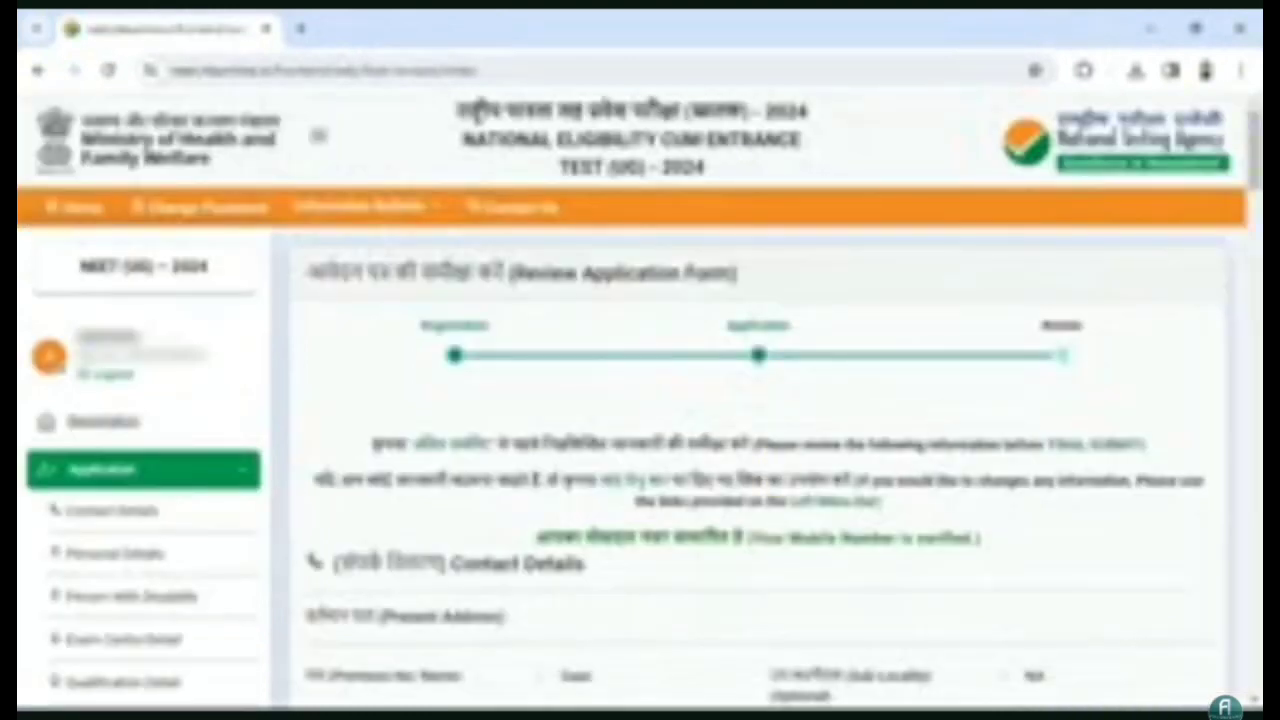
left_click_drag(558, 533, 730, 524)
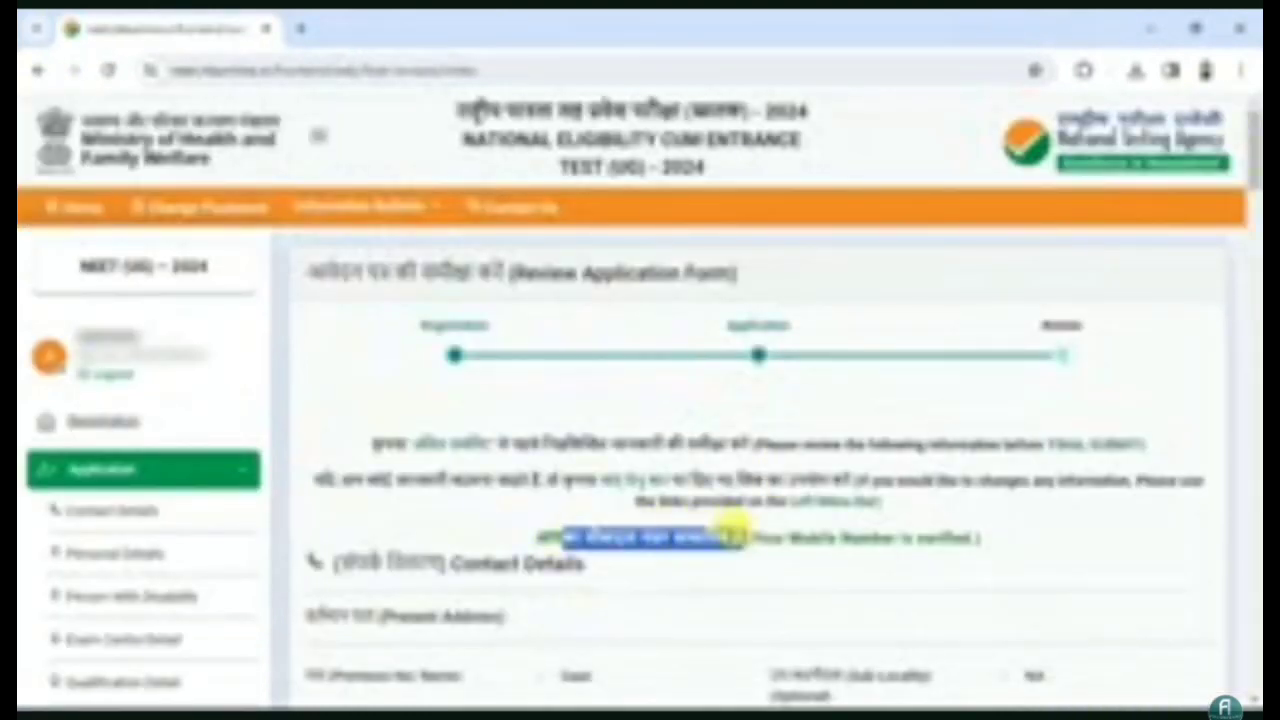
left_click(730, 524)
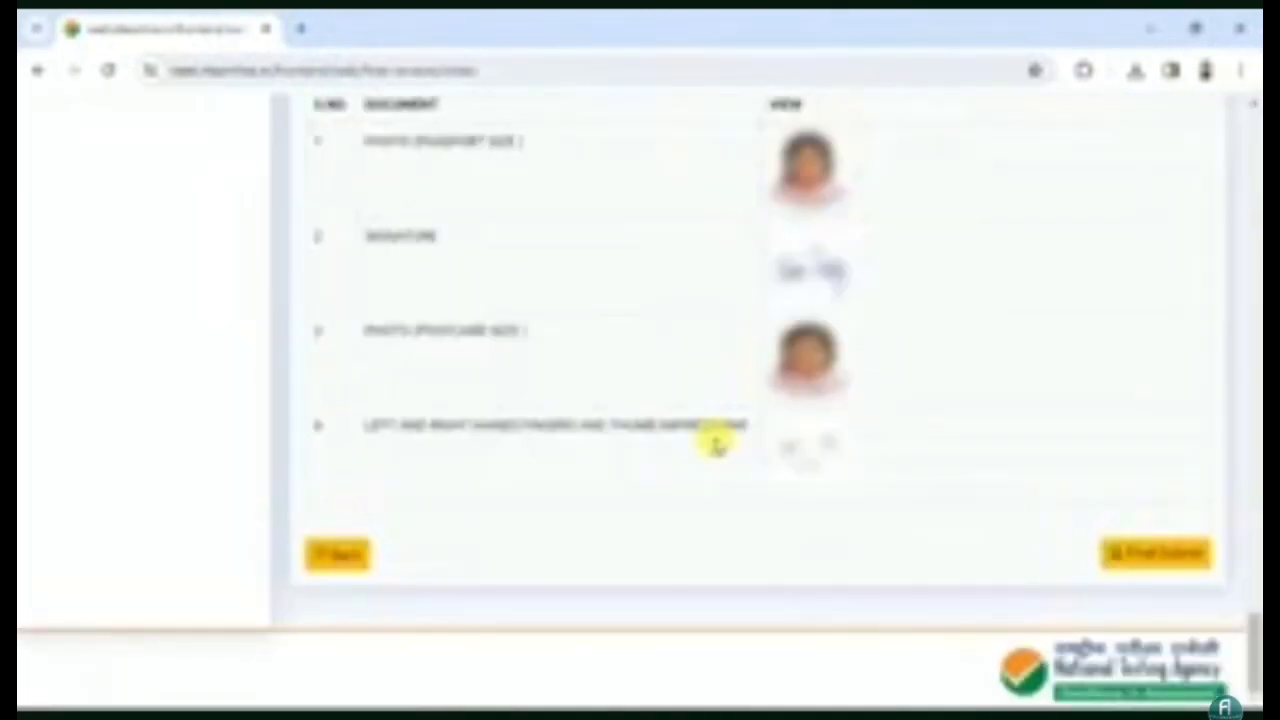
Tick all the particulars in the review checklist, accept I Agree and final submit the application
left_click(1152, 560)
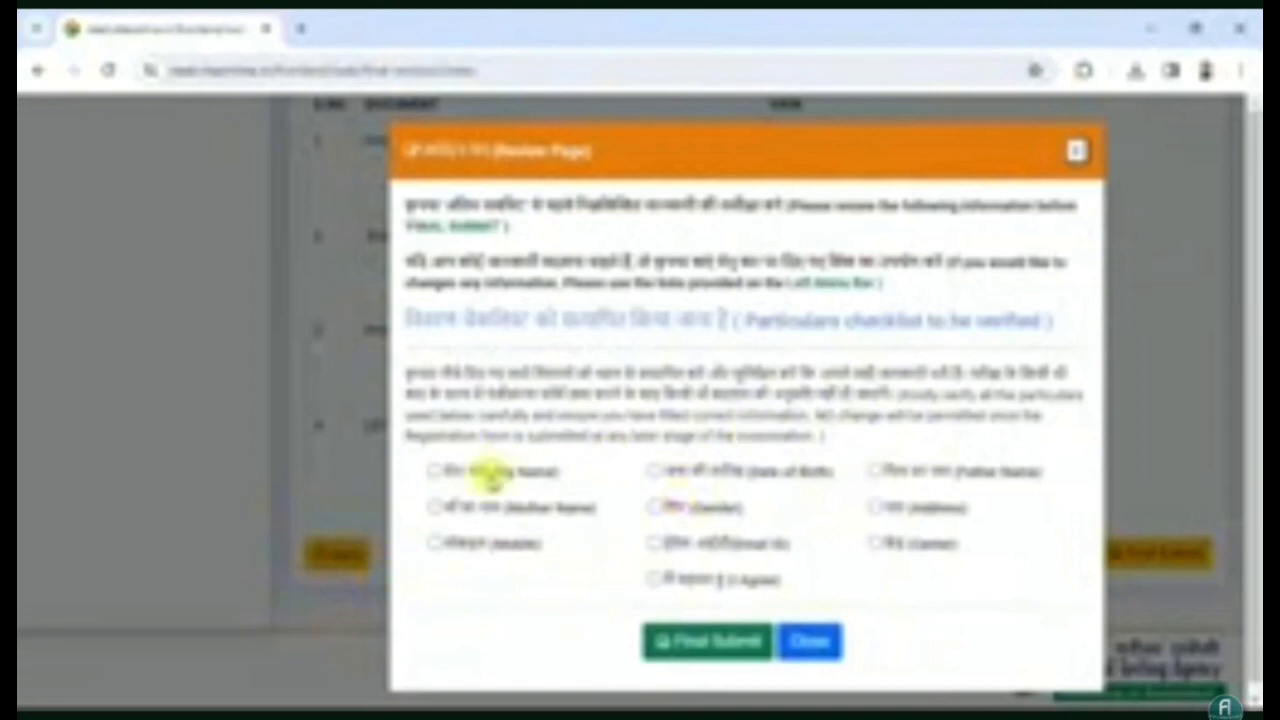
left_click(493, 477)
left_click(506, 507)
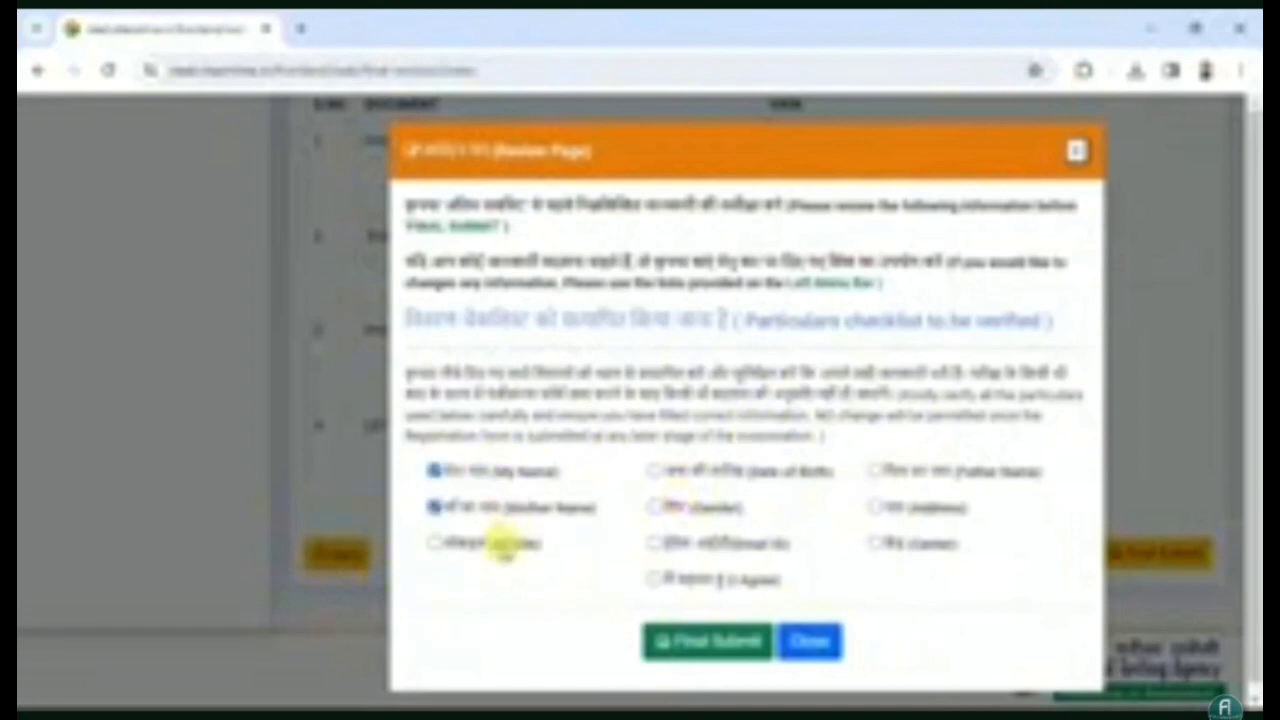
left_click(503, 540)
left_click(693, 480)
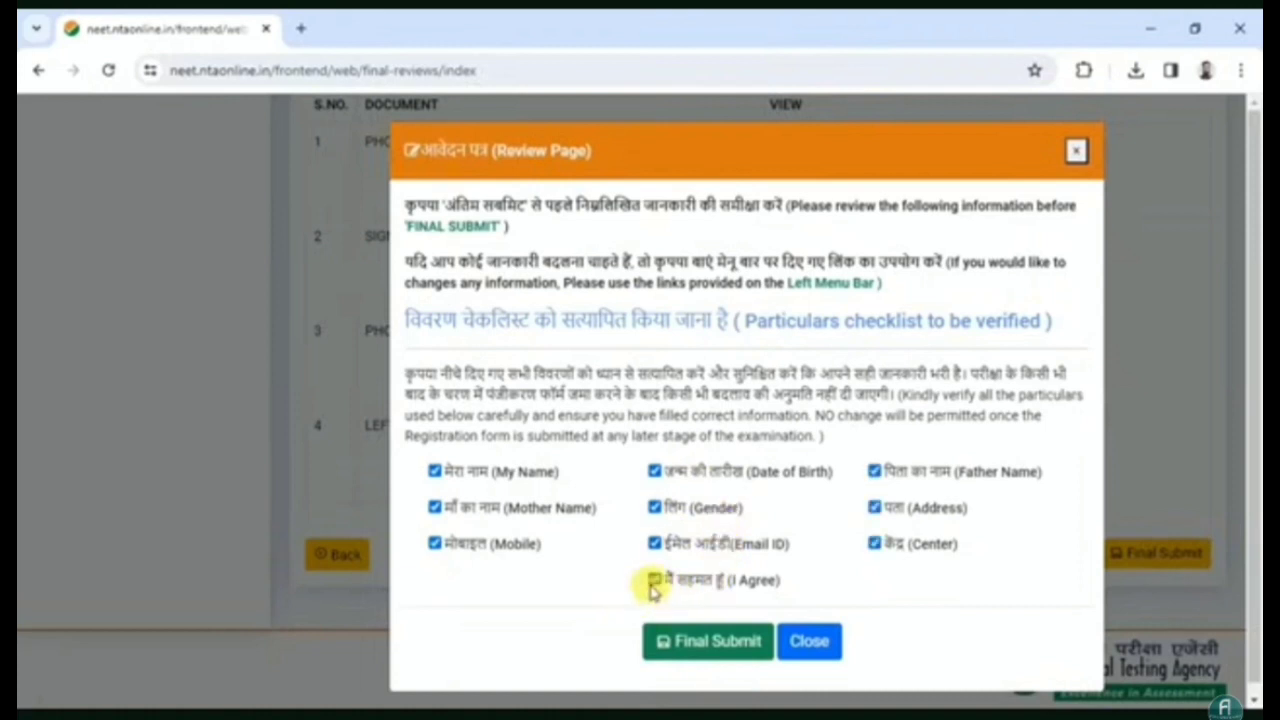
left_click(652, 582)
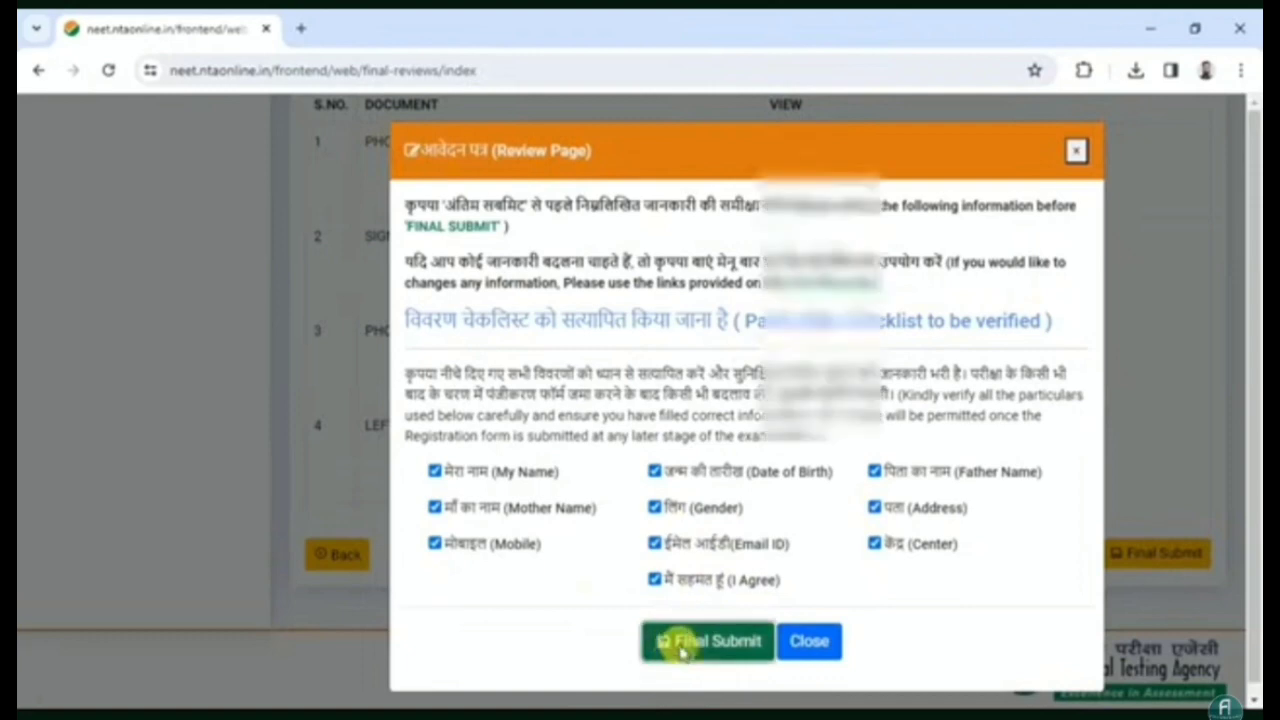
left_click(680, 648)
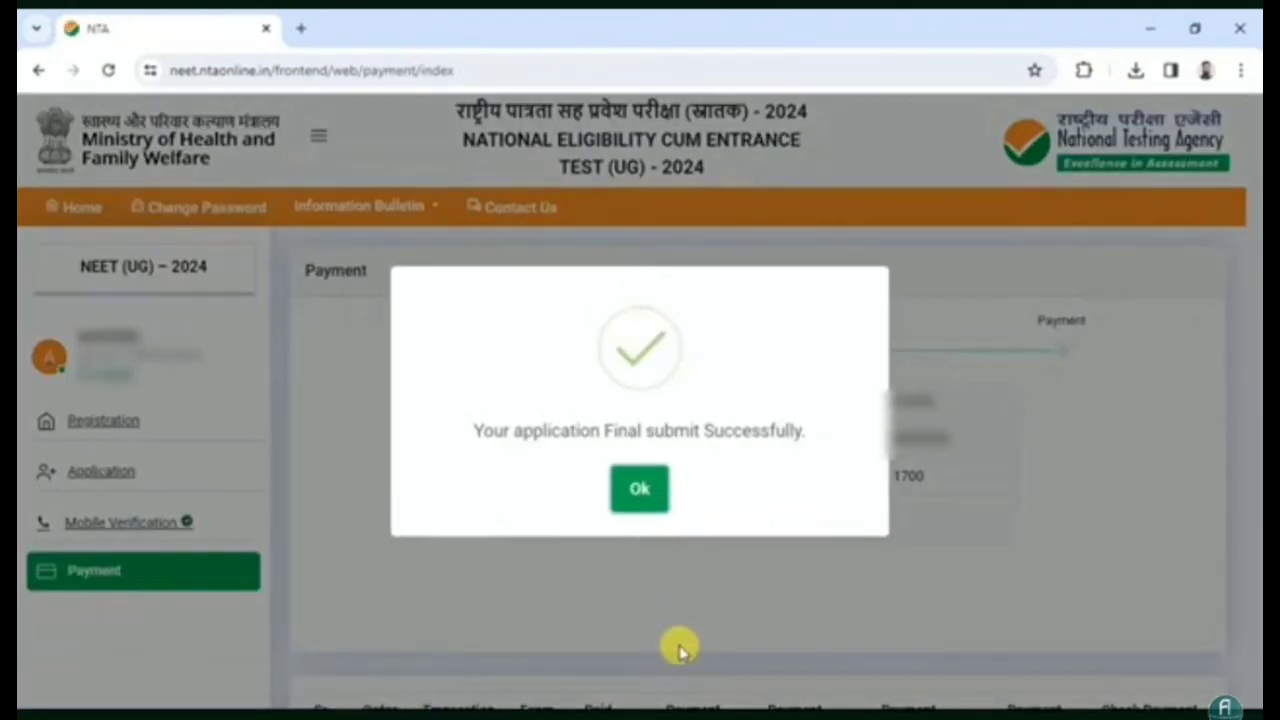
left_click(638, 496)
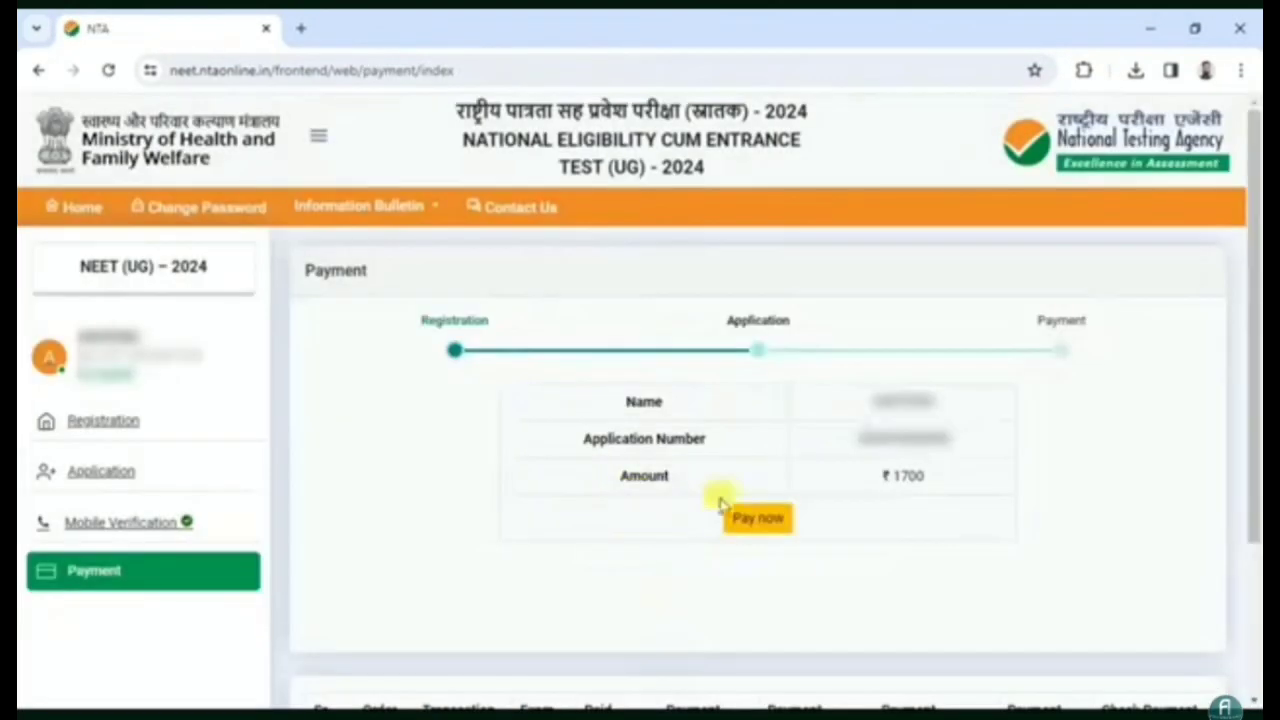
Check the payable application fee, proceed to payment and choose HDFC as the payment gateway
left_click_drag(878, 478, 924, 488)
left_click(882, 477)
left_click(924, 490)
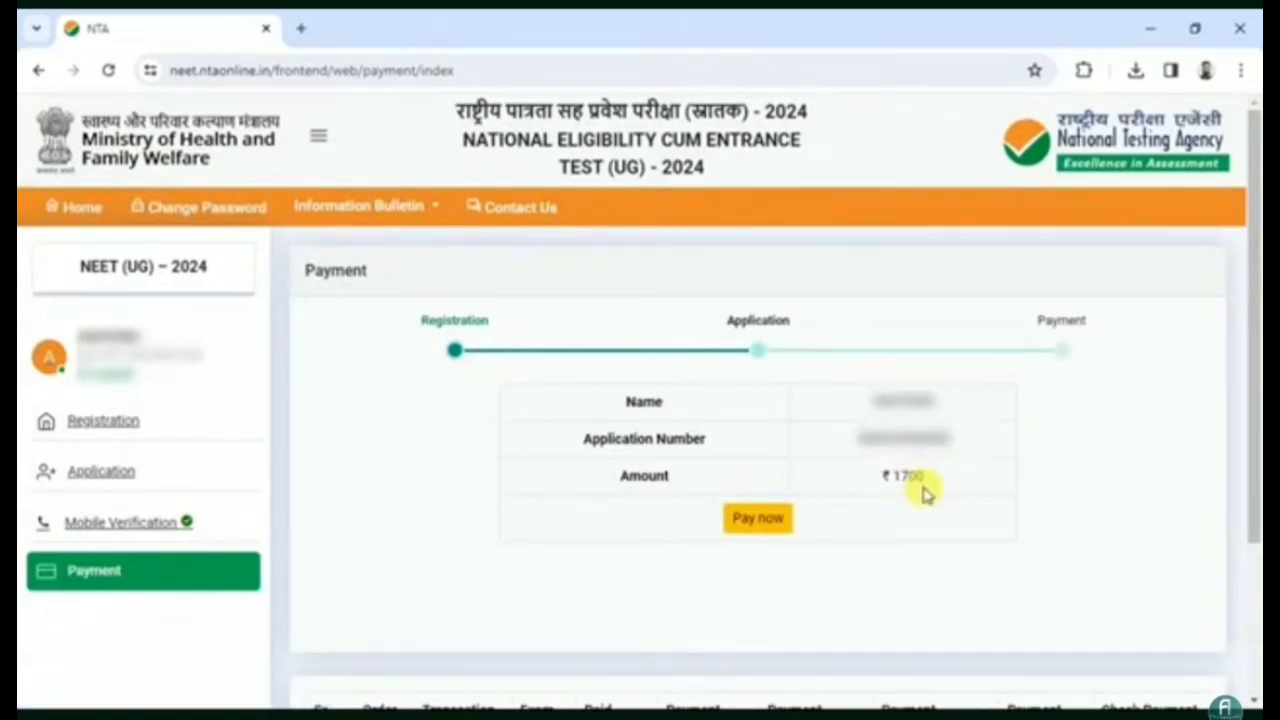
left_click(770, 528)
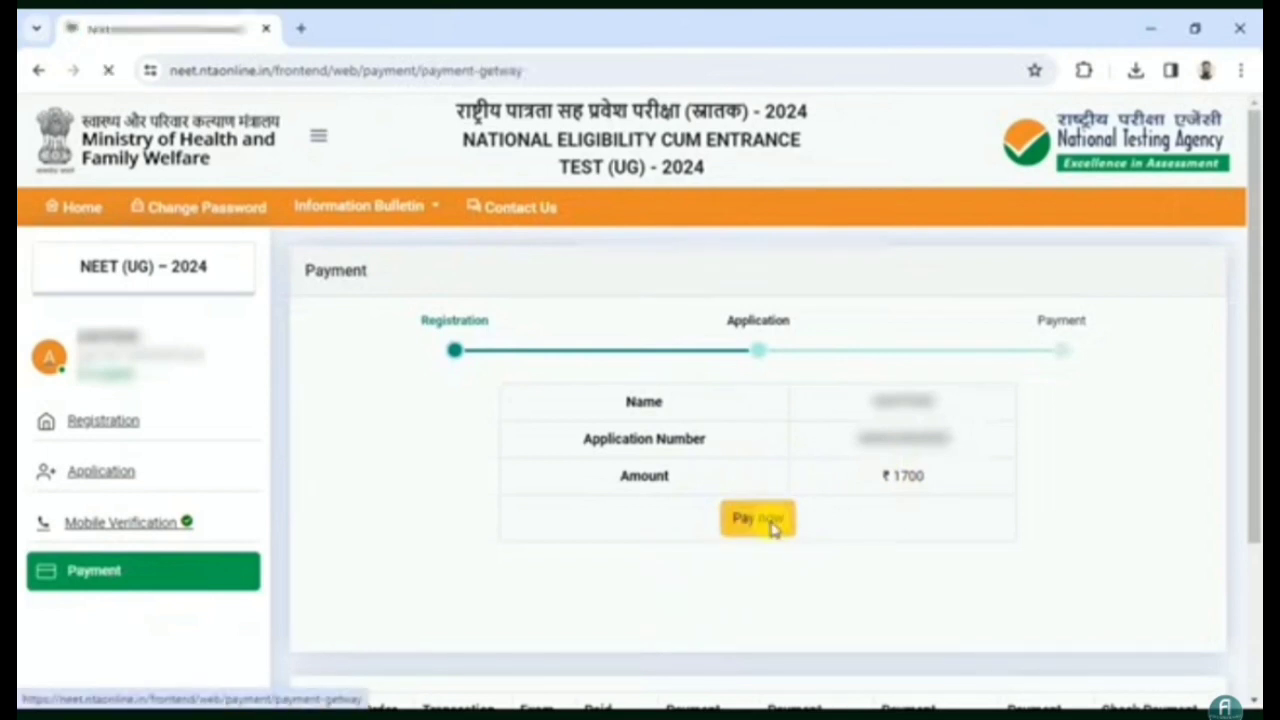
scroll(1249, 443, "down", 2)
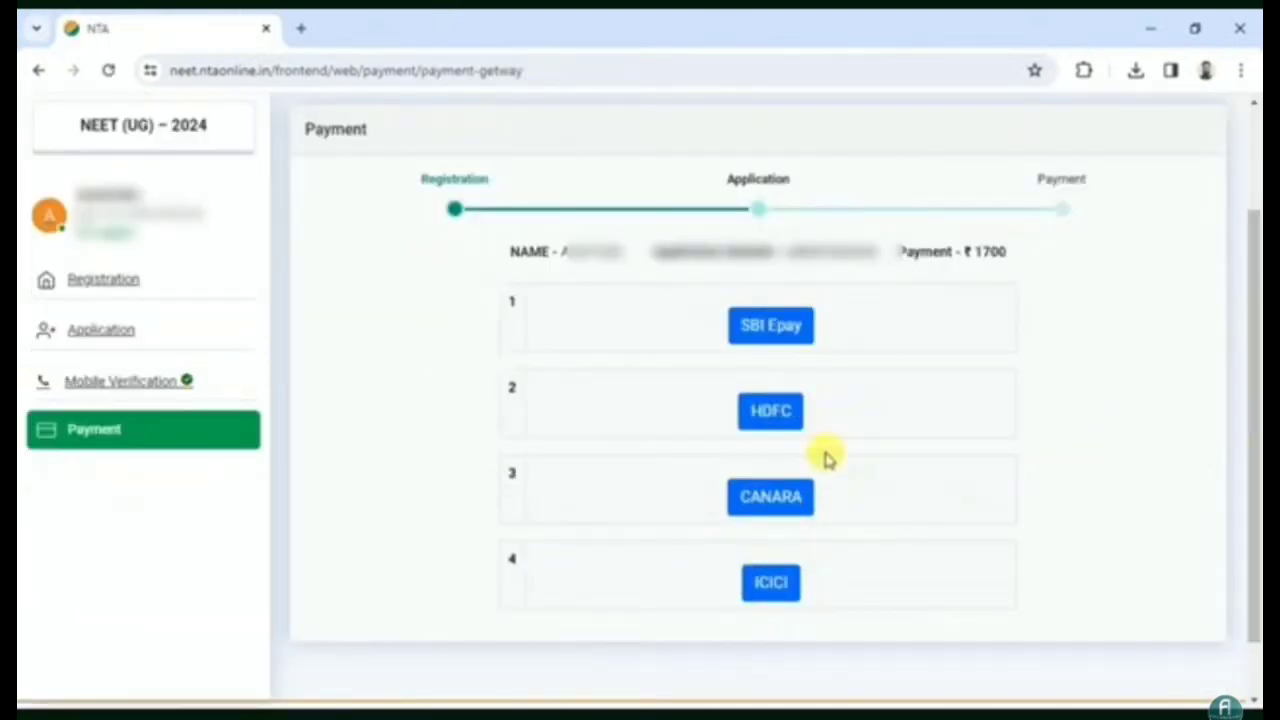
left_click(772, 330)
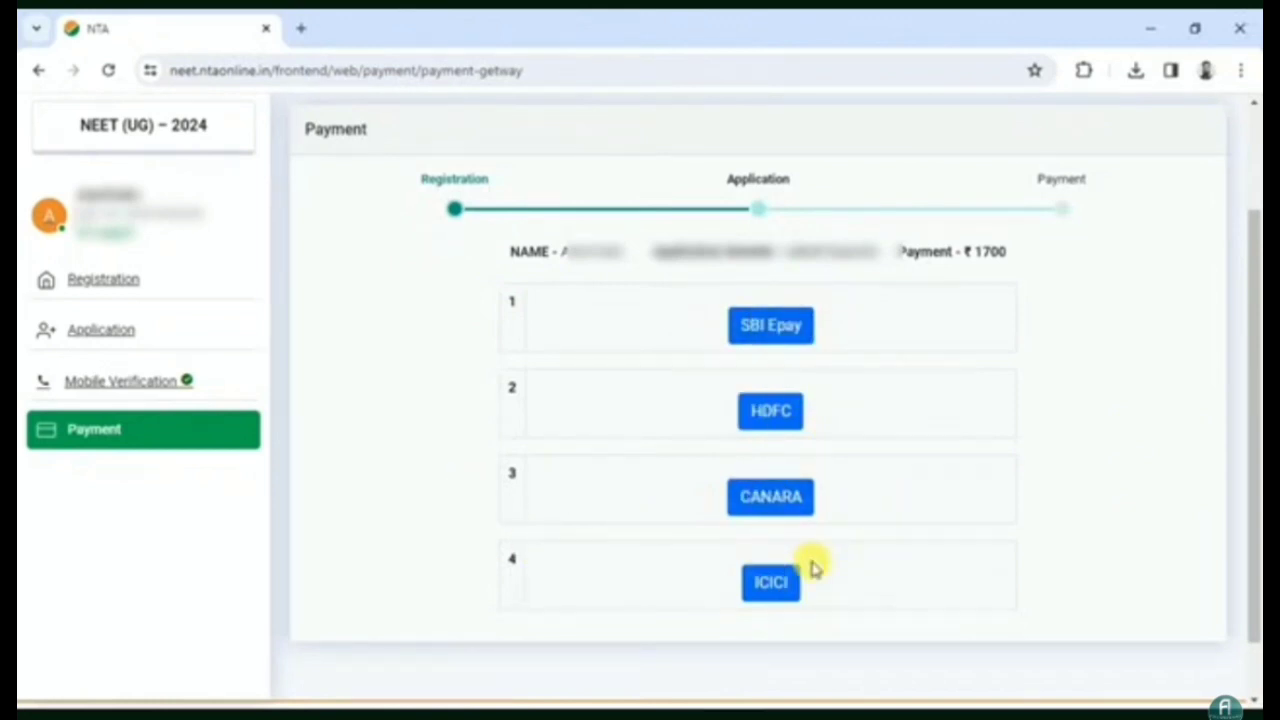
left_click(775, 418)
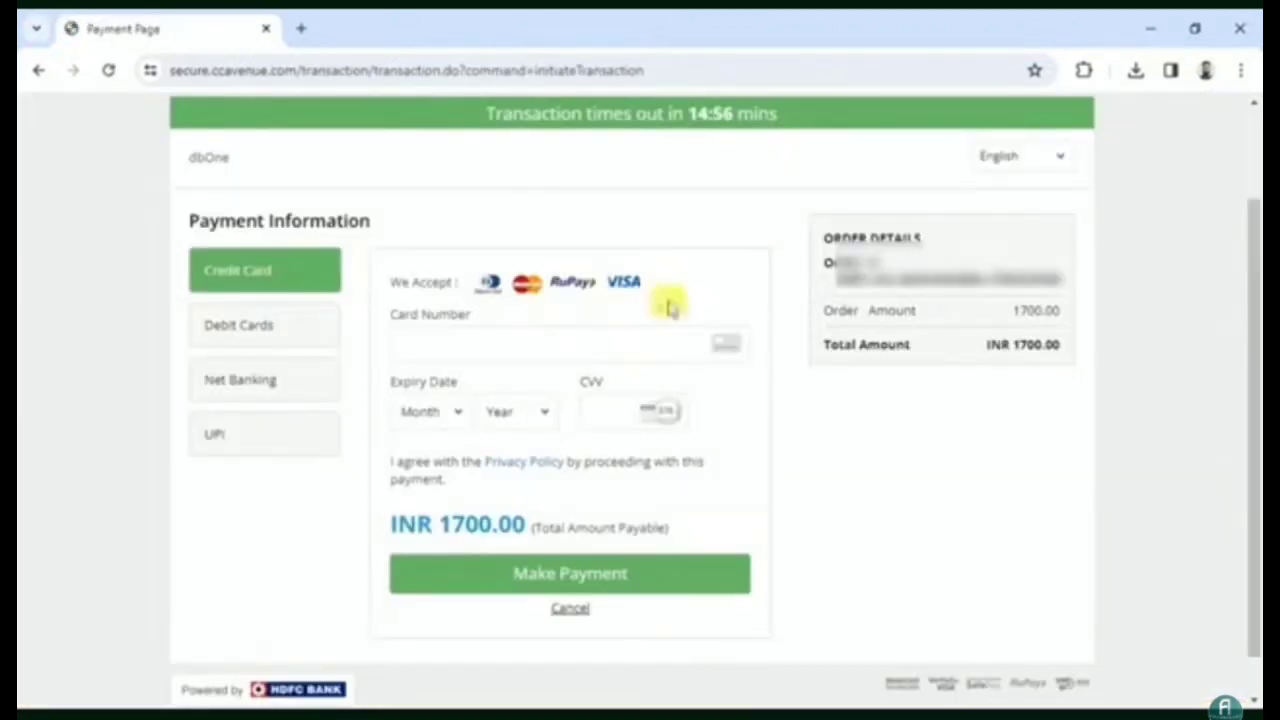
Compare the available payment methods, choose UPI and generate the QR code for paying the fee
left_click_drag(1251, 400, 1254, 429)
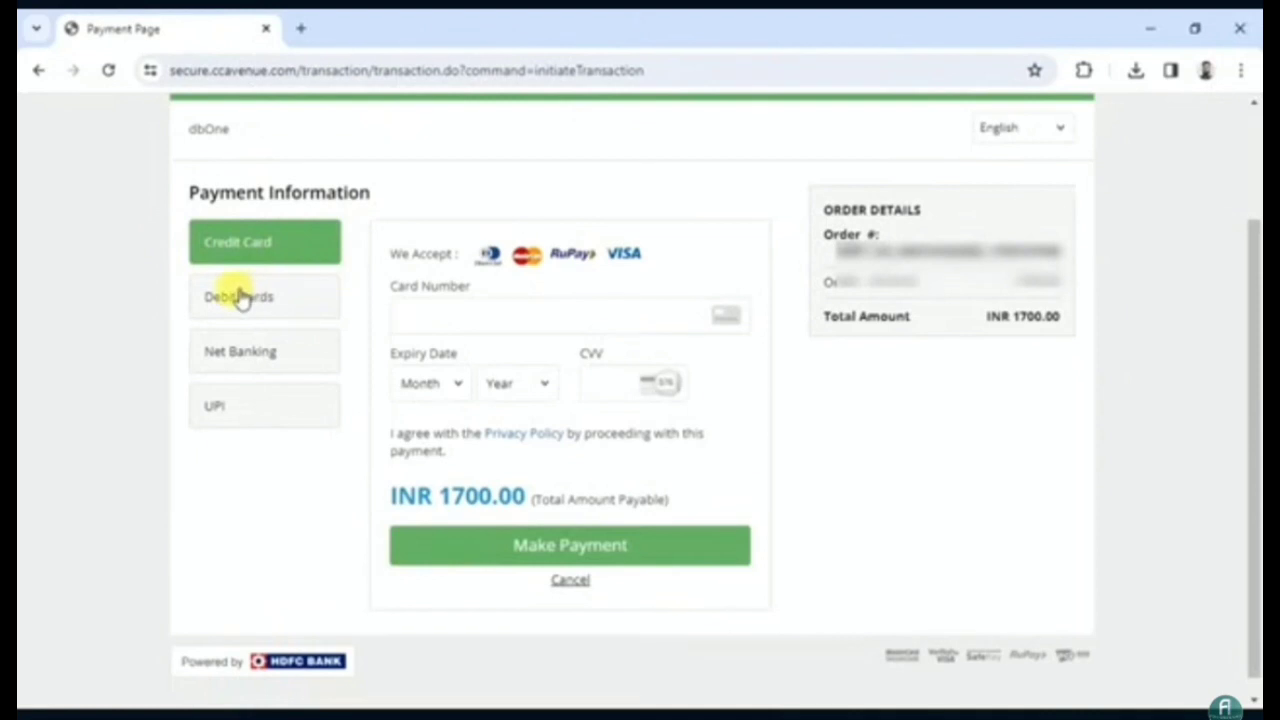
left_click_drag(240, 300, 300, 351)
left_click(288, 352)
left_click(240, 403)
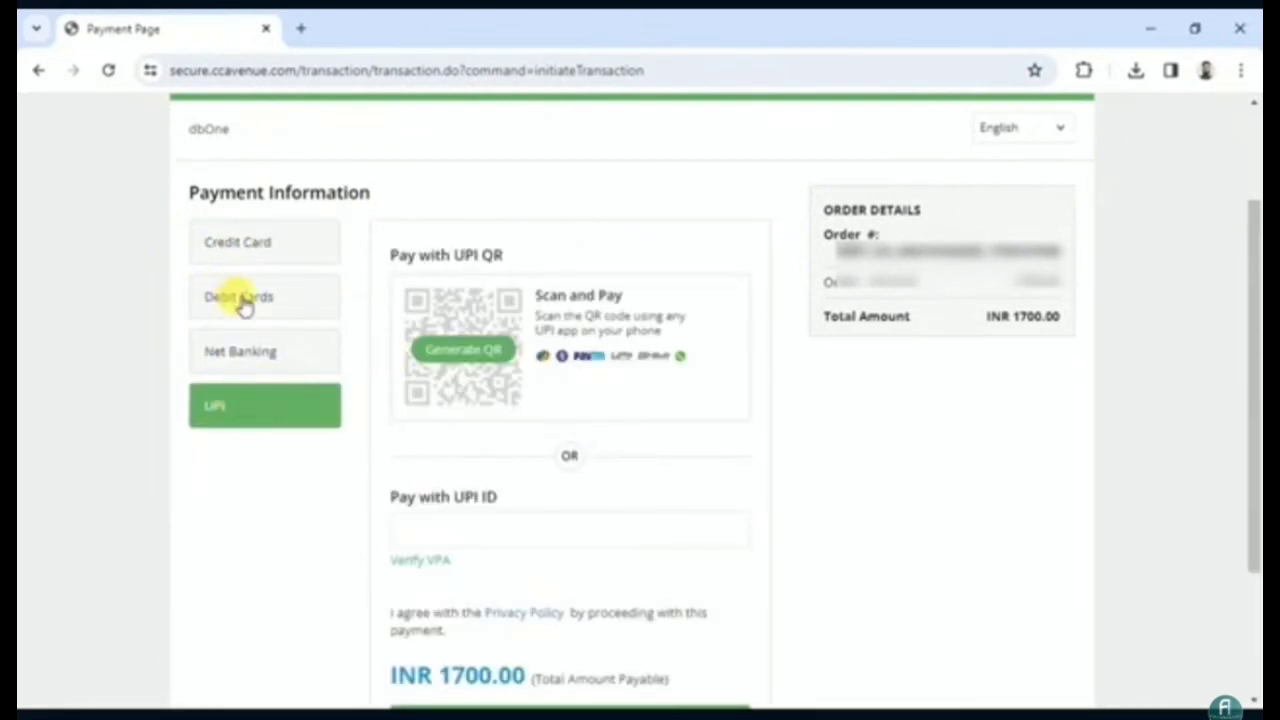
left_click(245, 305)
left_click(232, 410)
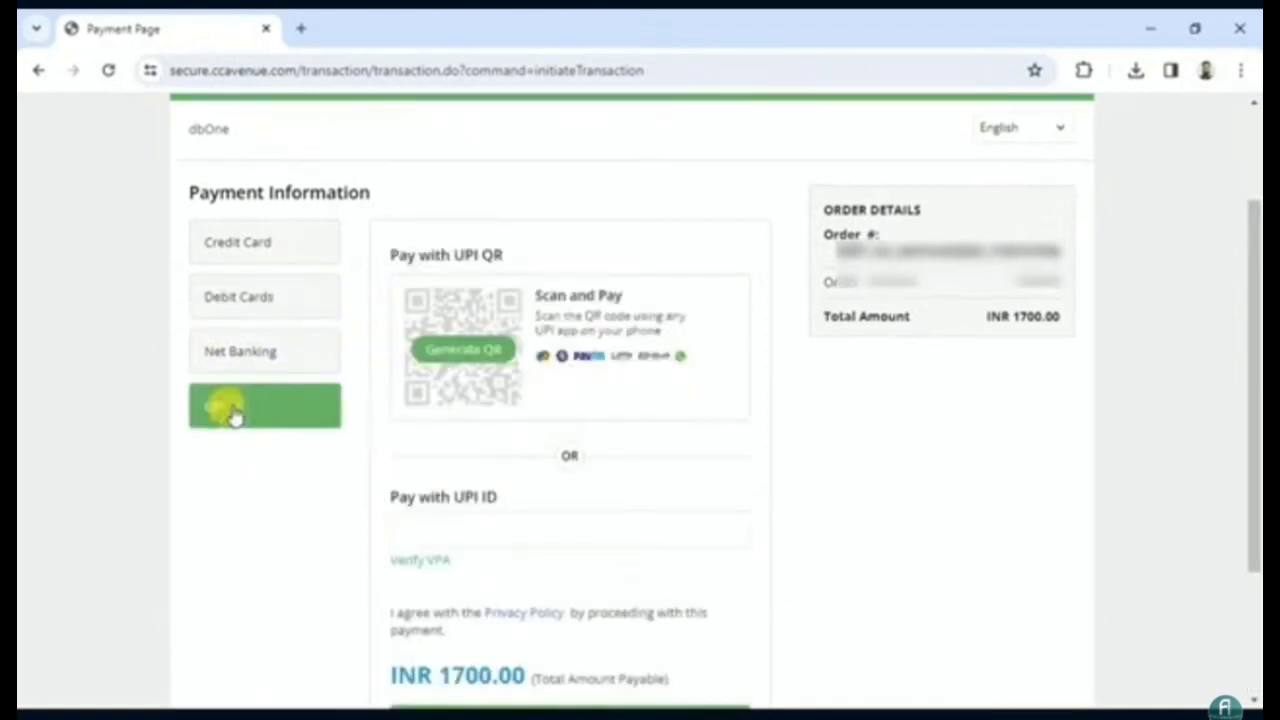
left_click(463, 358)
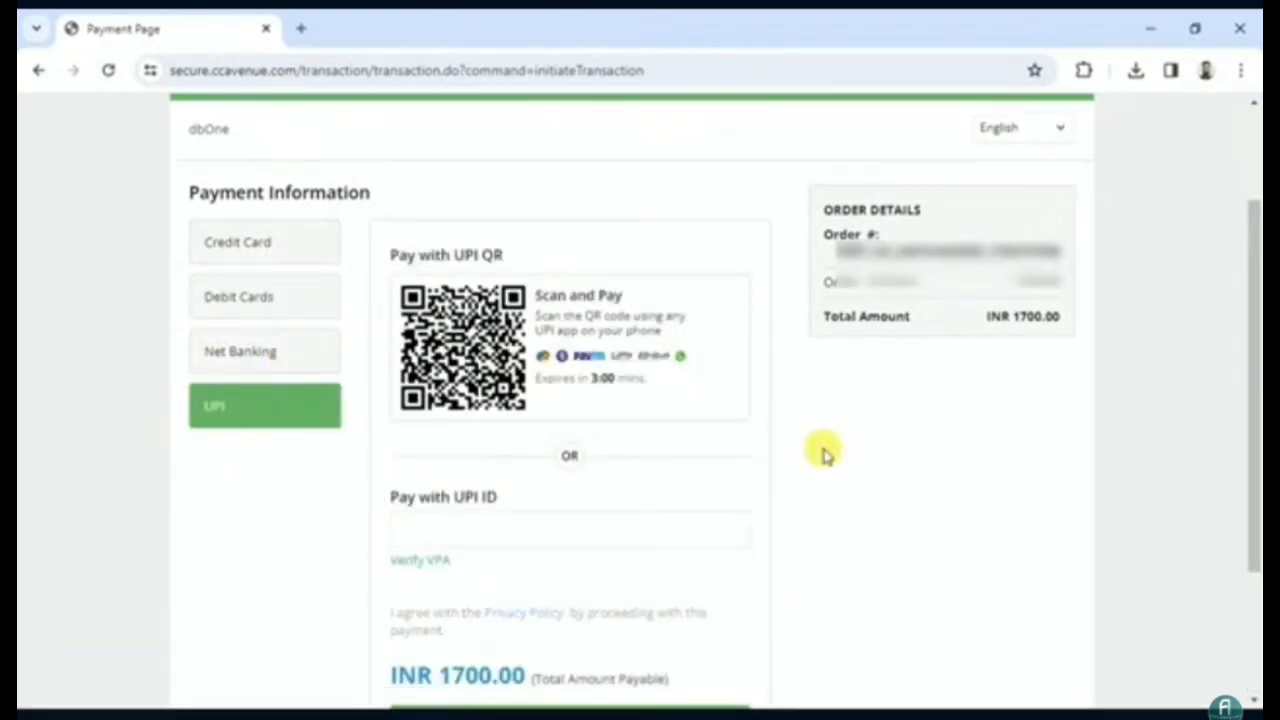
double_click(600, 378)
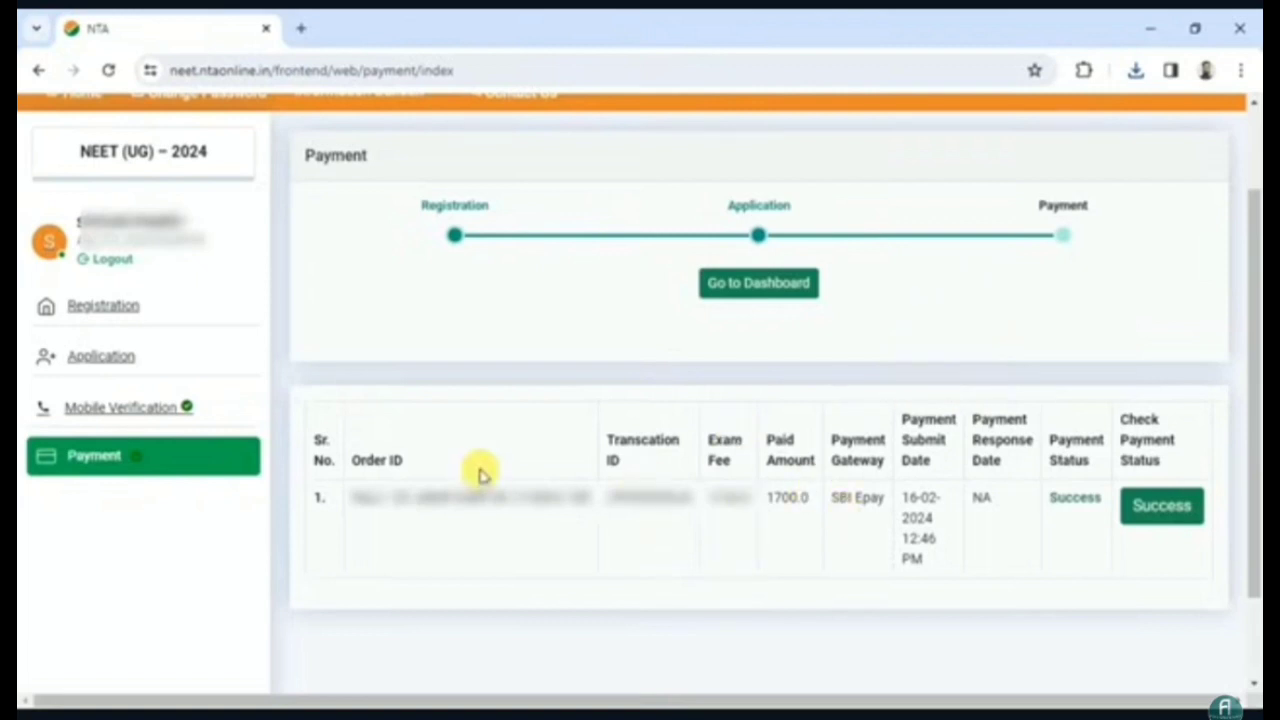
Check the fee transaction record, and go to the dashboard to check the Fee Payment status
left_click_drag(371, 457, 674, 523)
left_click(690, 527)
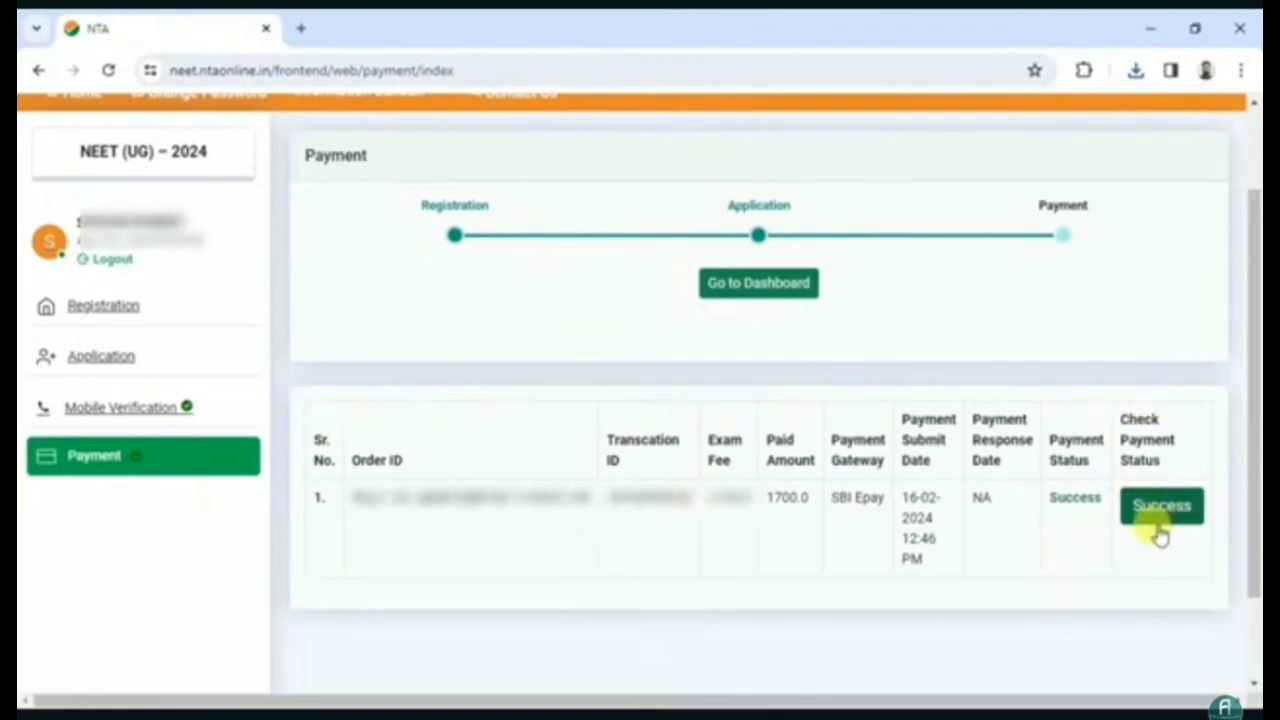
left_click(731, 290)
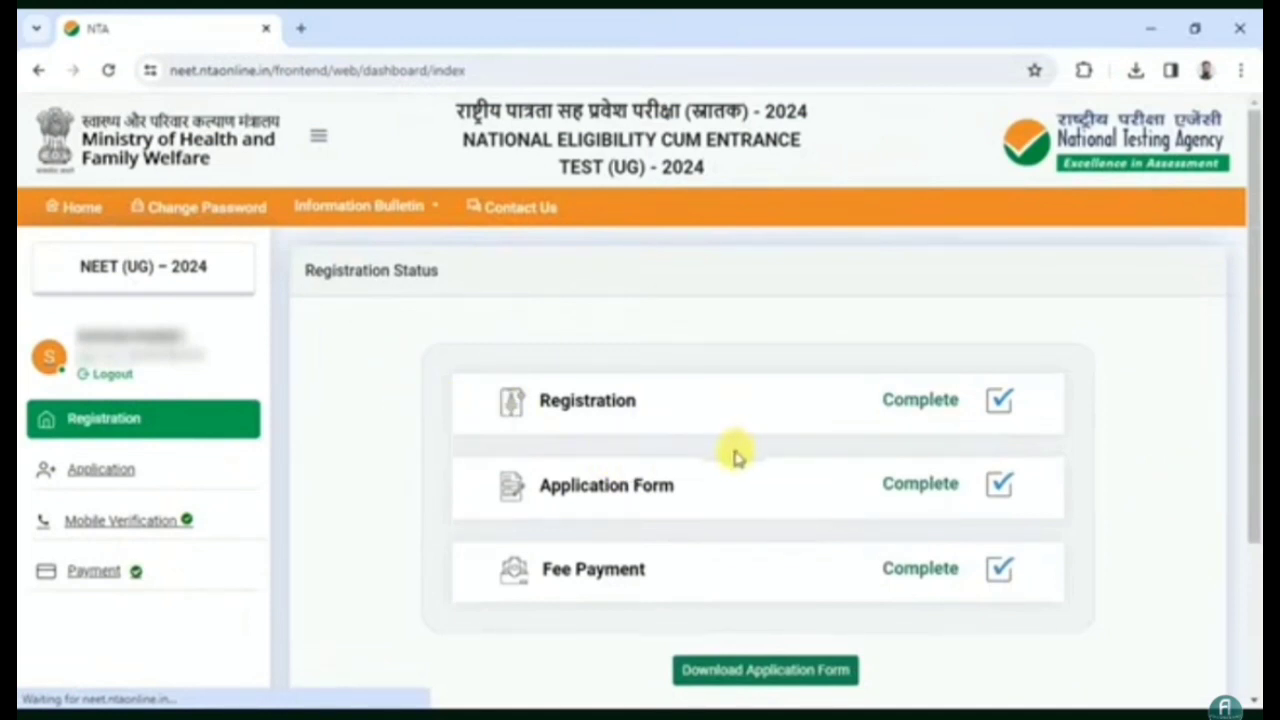
left_click_drag(587, 568, 651, 563)
left_click(653, 565)
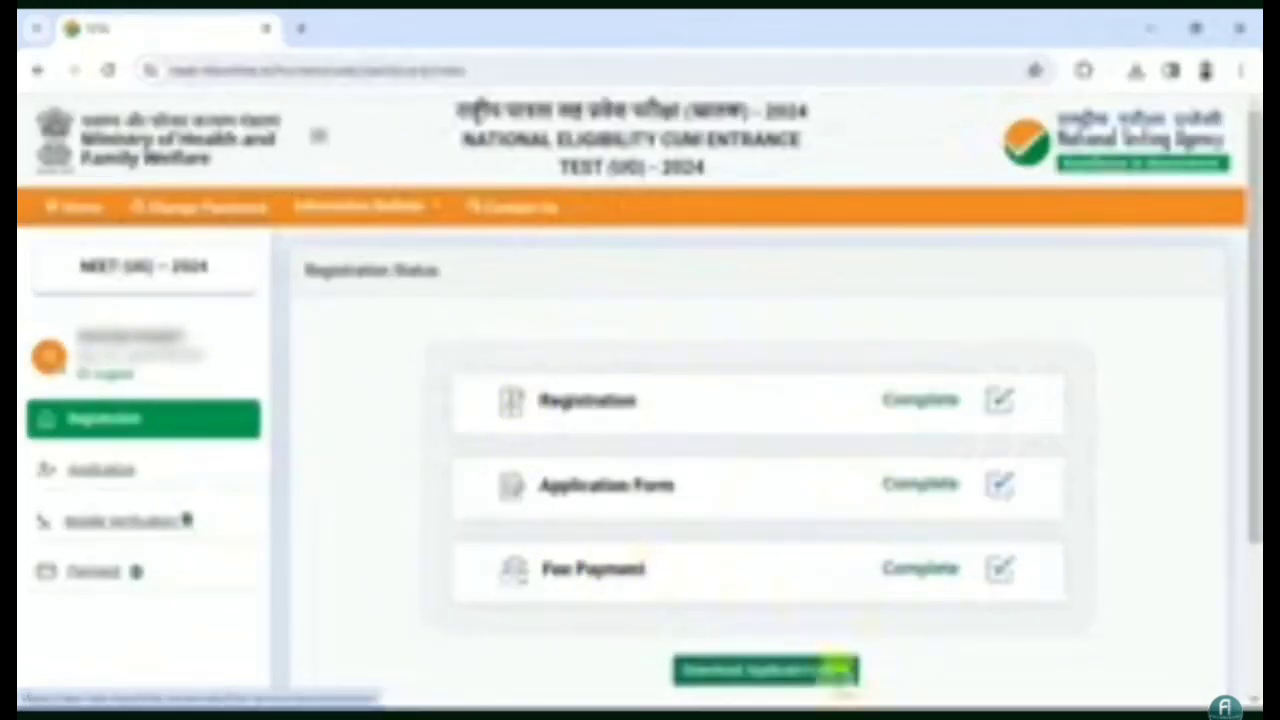
Download the completed application form and look through its details and uploaded documents
left_click(790, 671)
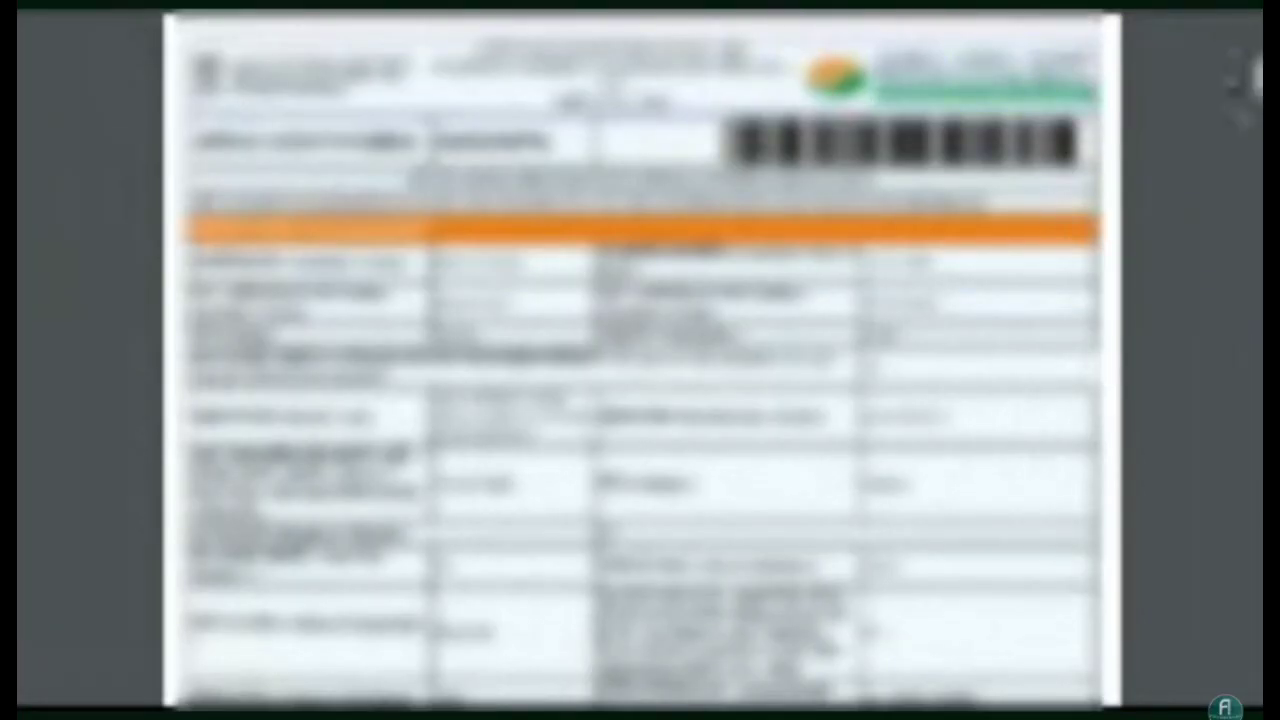
scroll(640, 360, "down", 1)
scroll(640, 360, "down", 18)
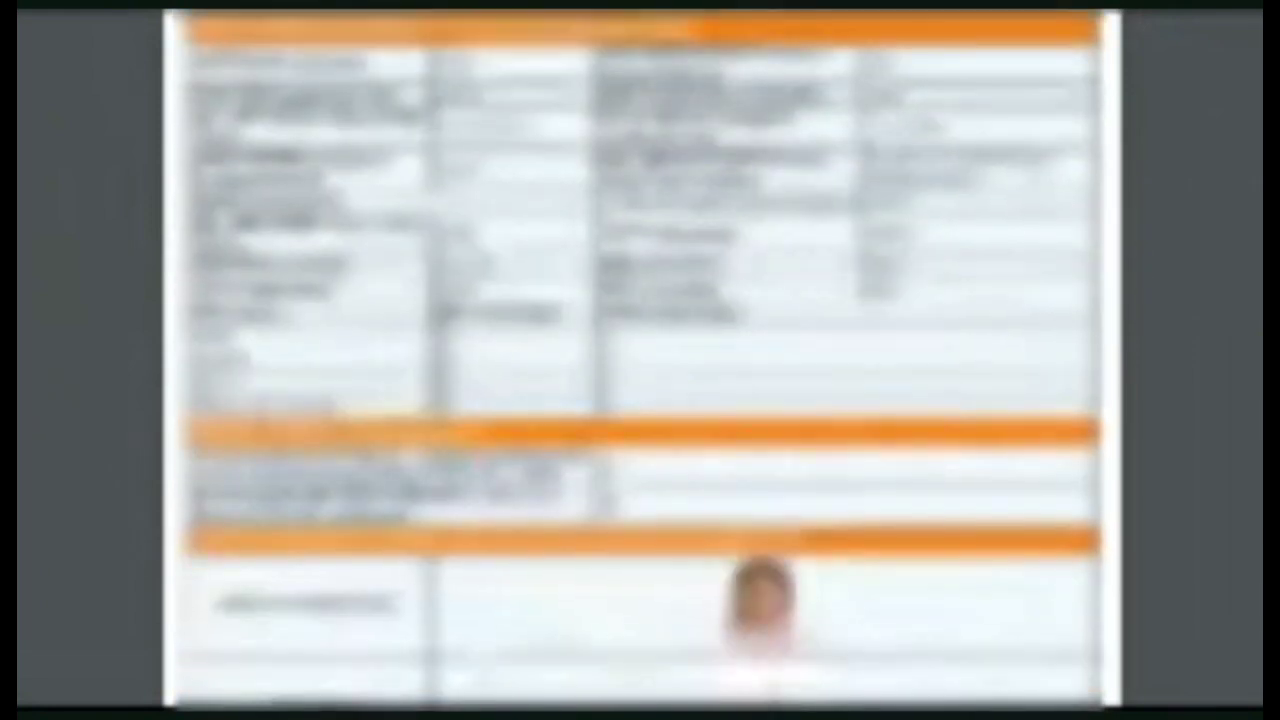
scroll(640, 360, "up", 15)
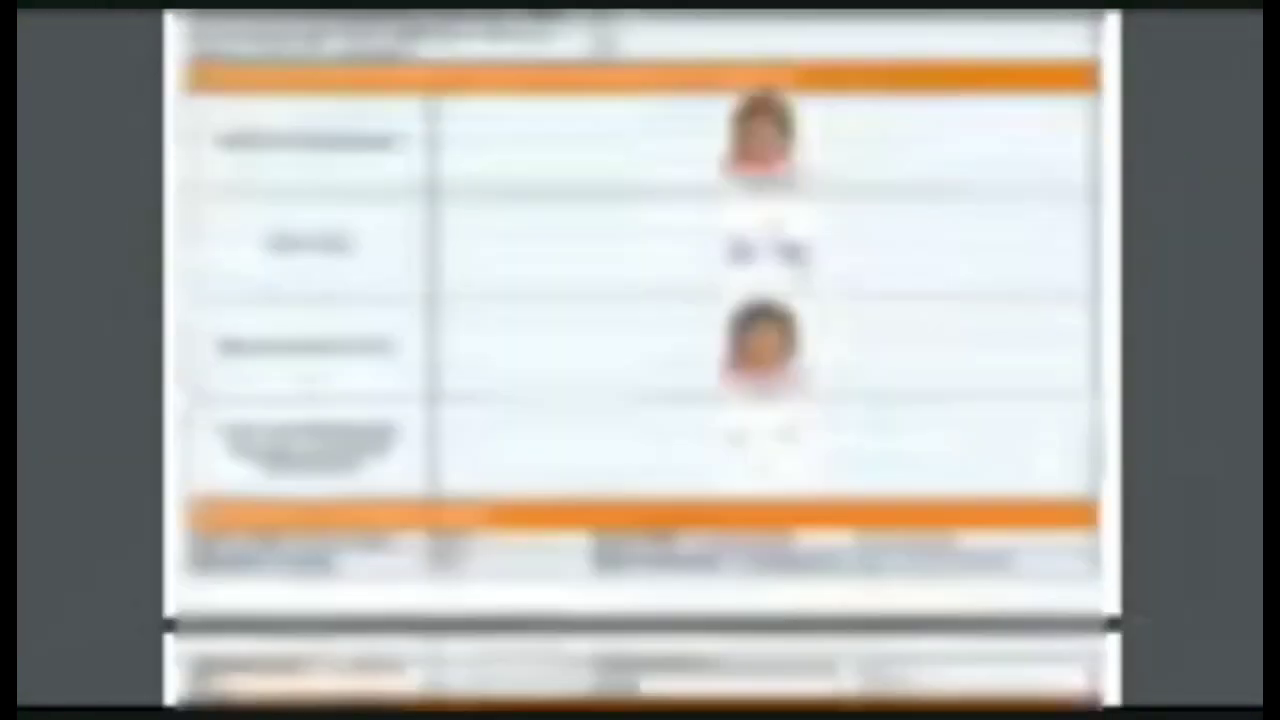